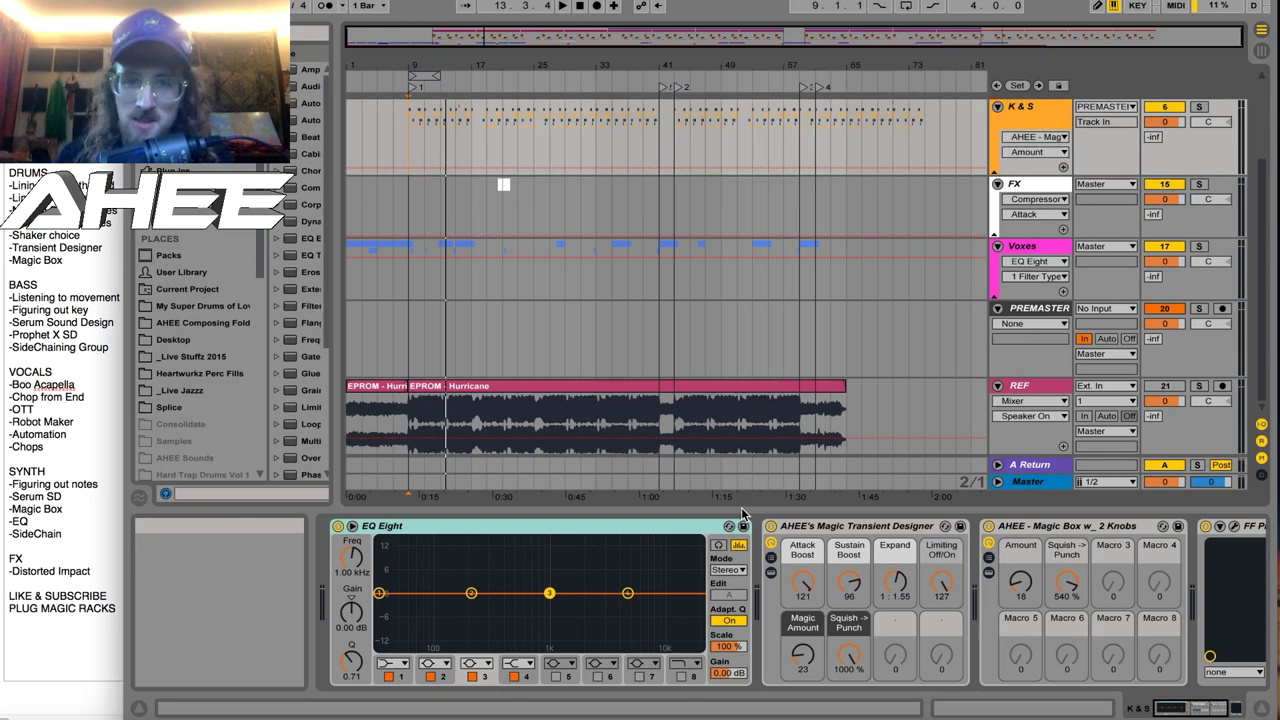
# Solo the REF track, play the EPROM - Hurricane reference from bar 5, and unsolo it after stopping.
pyautogui.moveTo(494, 712)
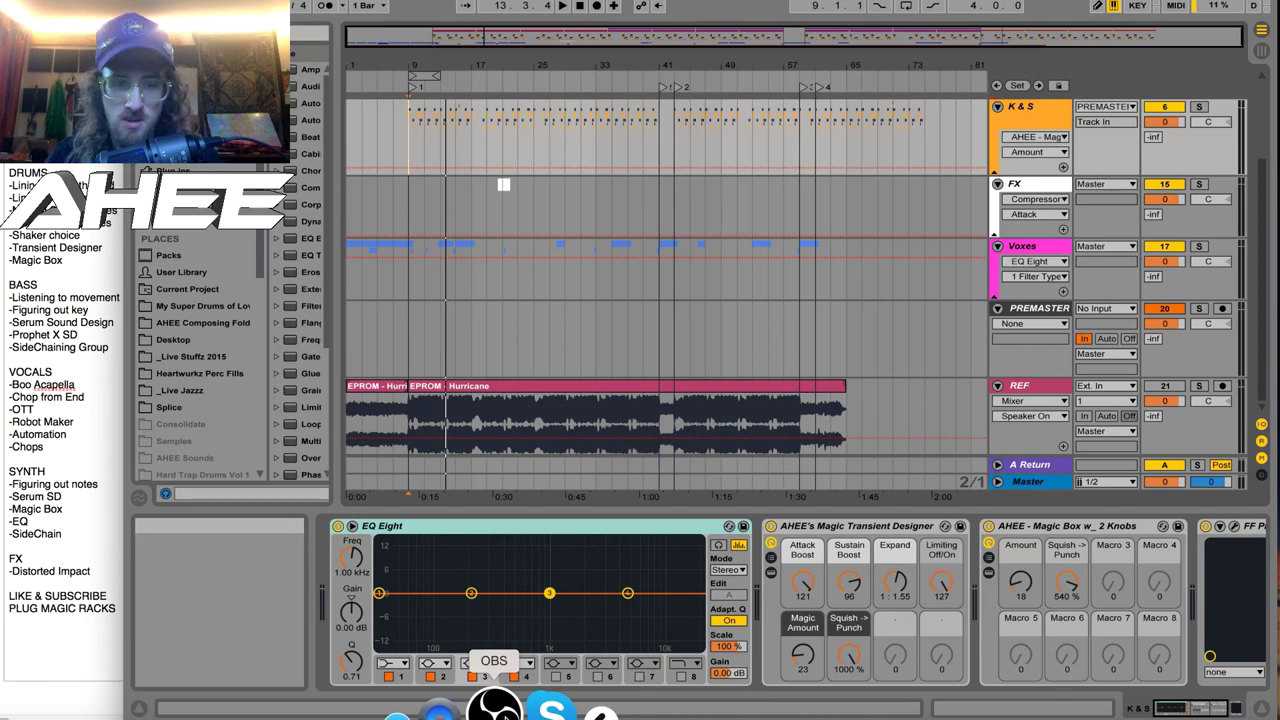
pyautogui.moveTo(376, 66); pyautogui.dragTo(400, 146)
pyautogui.click(398, 417)
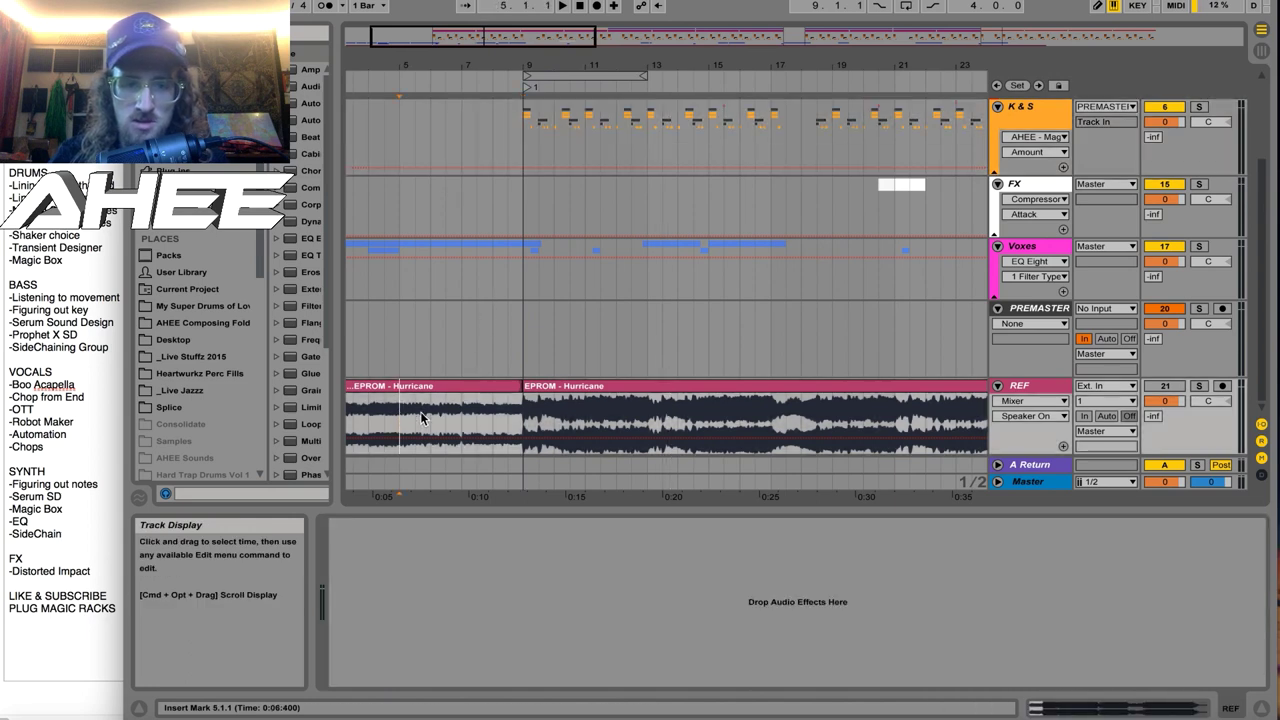
pyautogui.click(1198, 385)
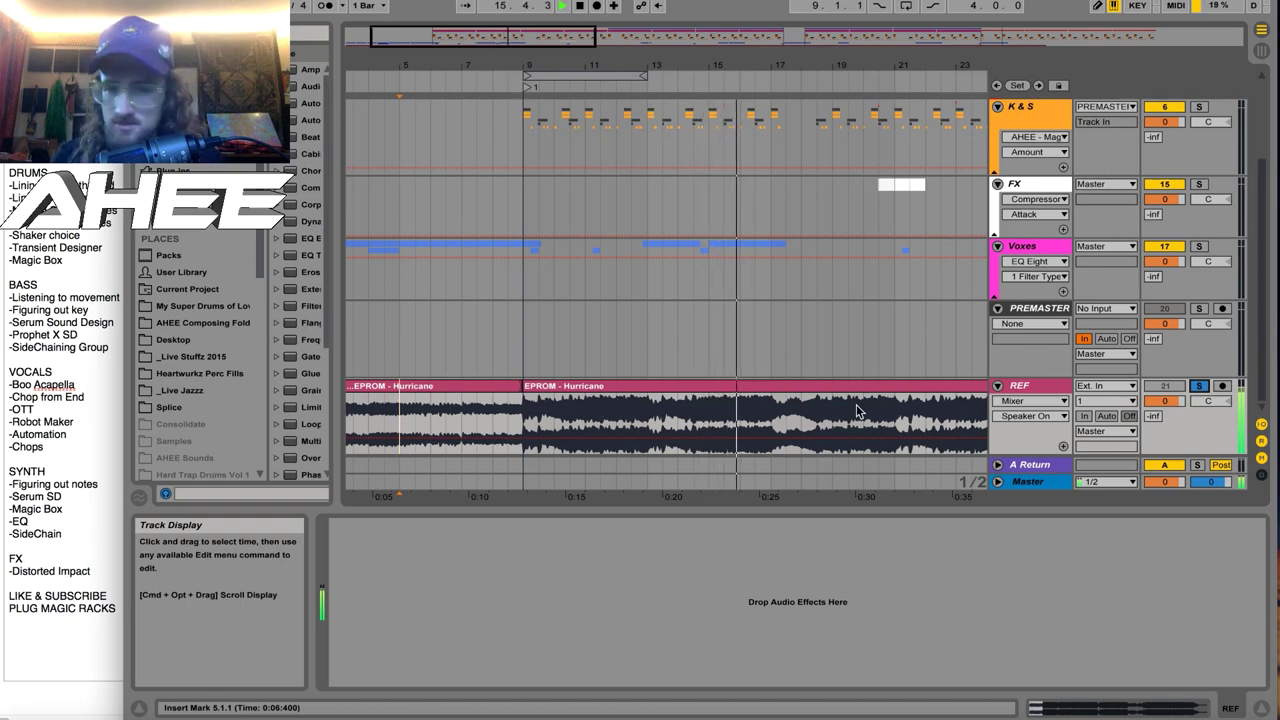
pyautogui.press('space')
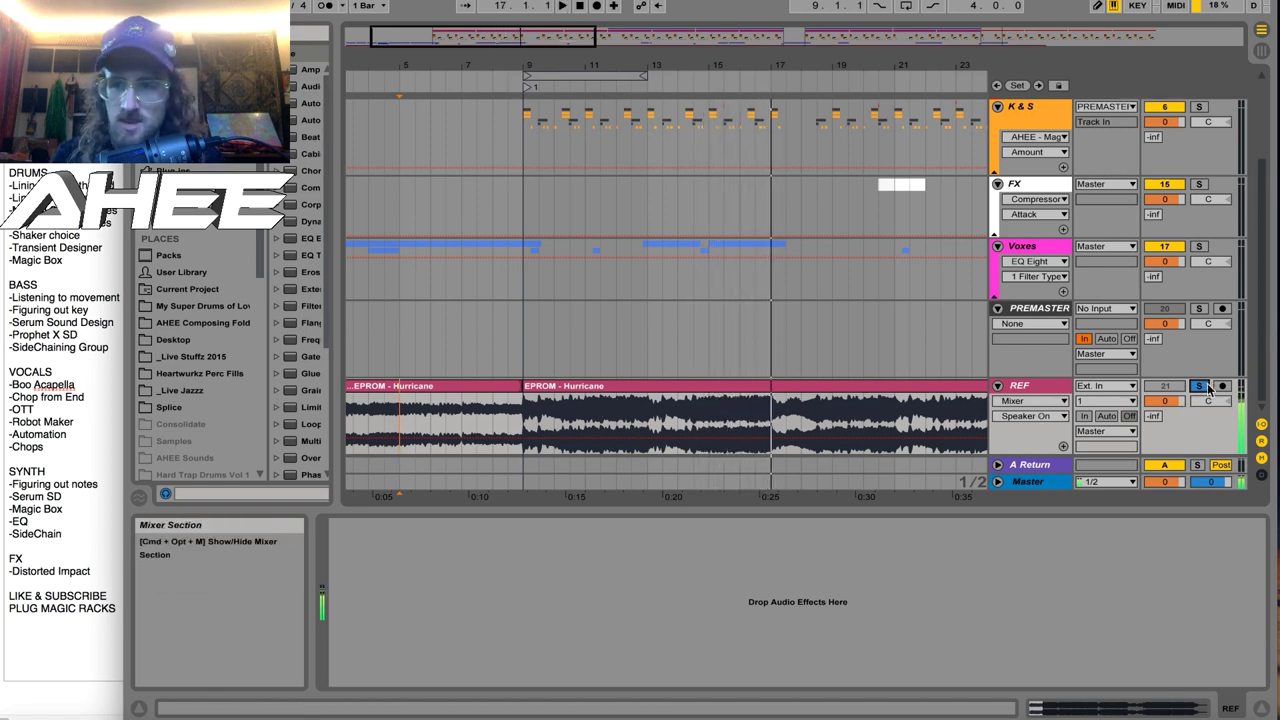
pyautogui.click(1199, 386)
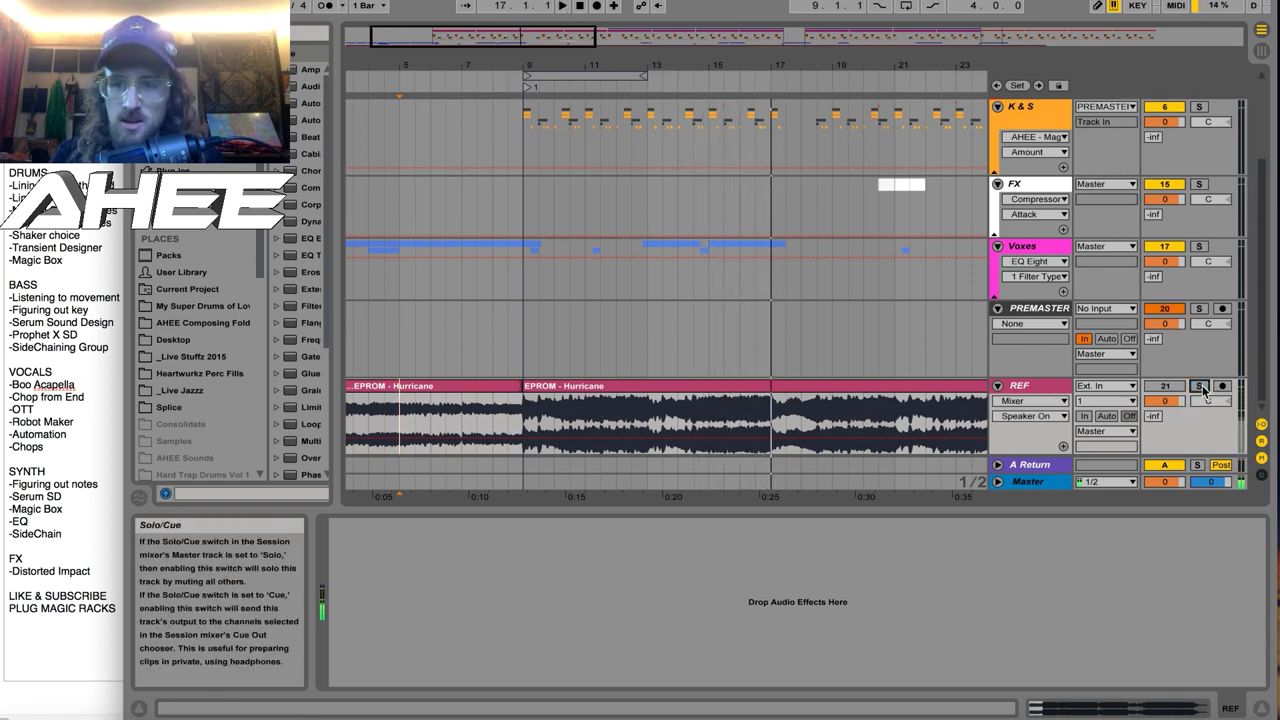
# Play the full arrangement from bar 5 to compare it with the reference.
pyautogui.click(452, 347)
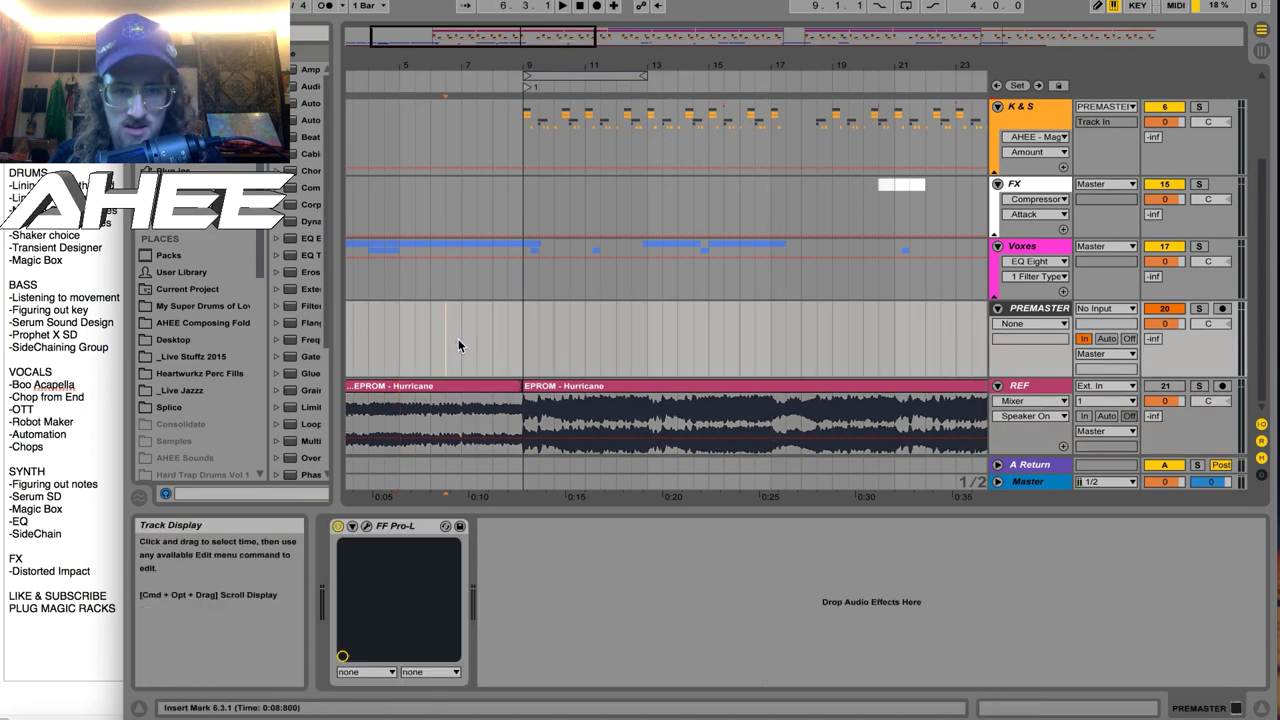
pyautogui.click(399, 349)
pyautogui.press('space')
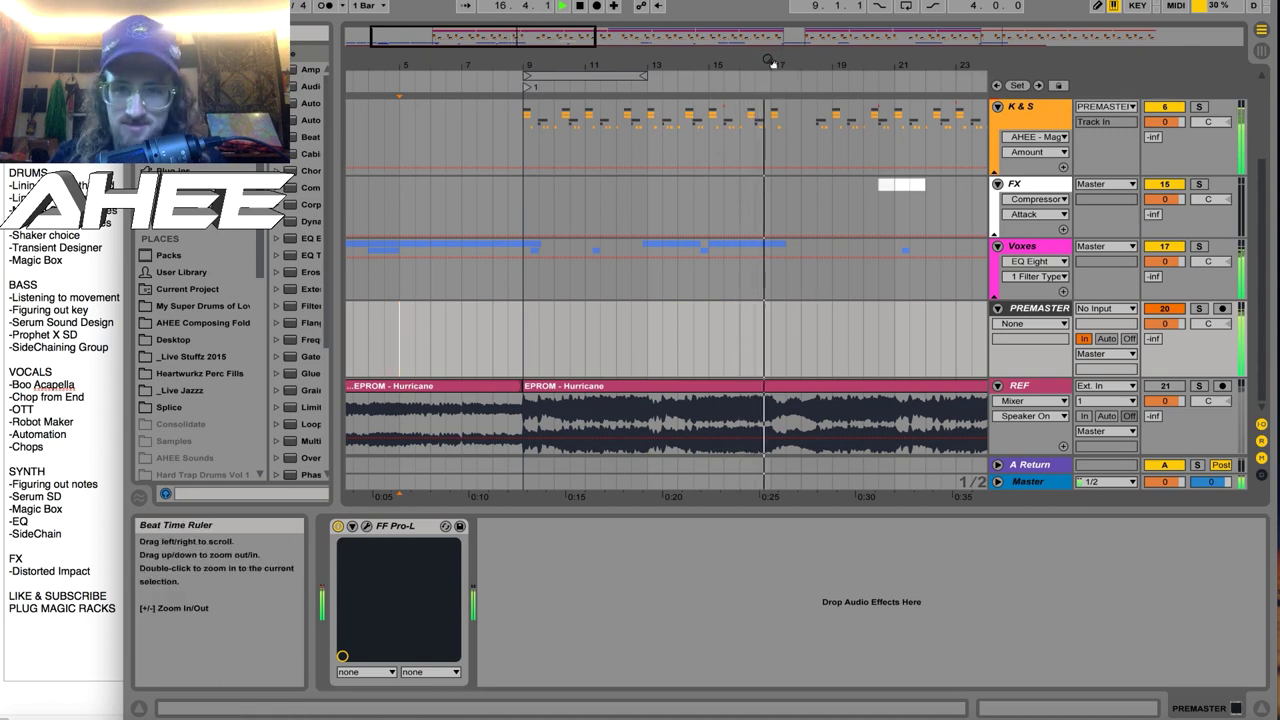
# Solo the REF track and play the reference section starting at bar 25.
pyautogui.moveTo(740, 66); pyautogui.dragTo(740, 24)
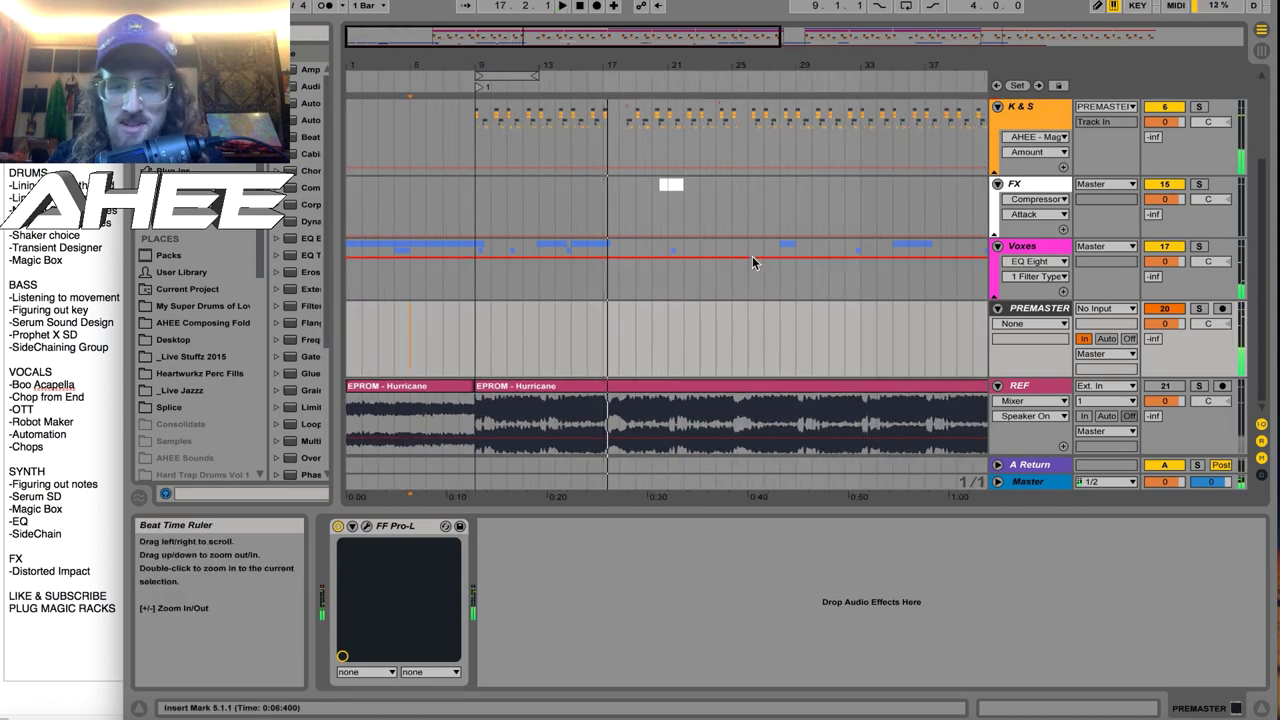
pyautogui.scroll(3, 776, 322)
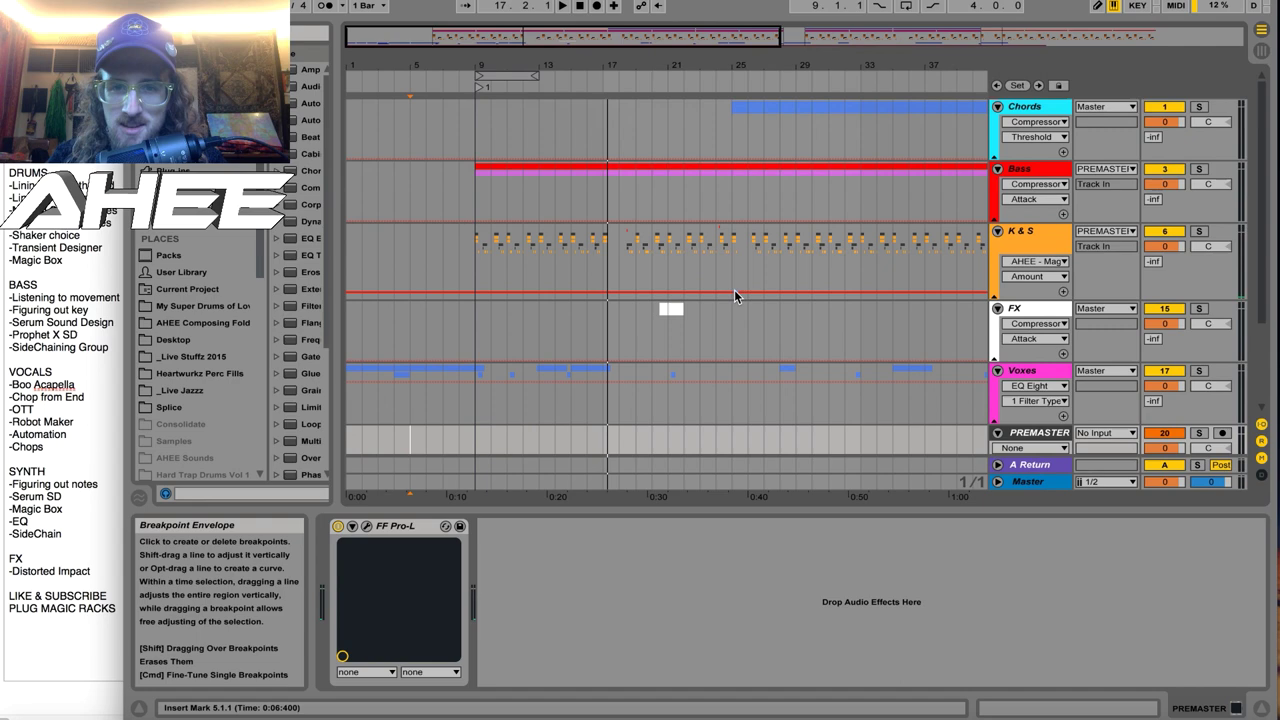
pyautogui.click(727, 260)
pyautogui.scroll(-3, 730, 268)
pyautogui.click(734, 358)
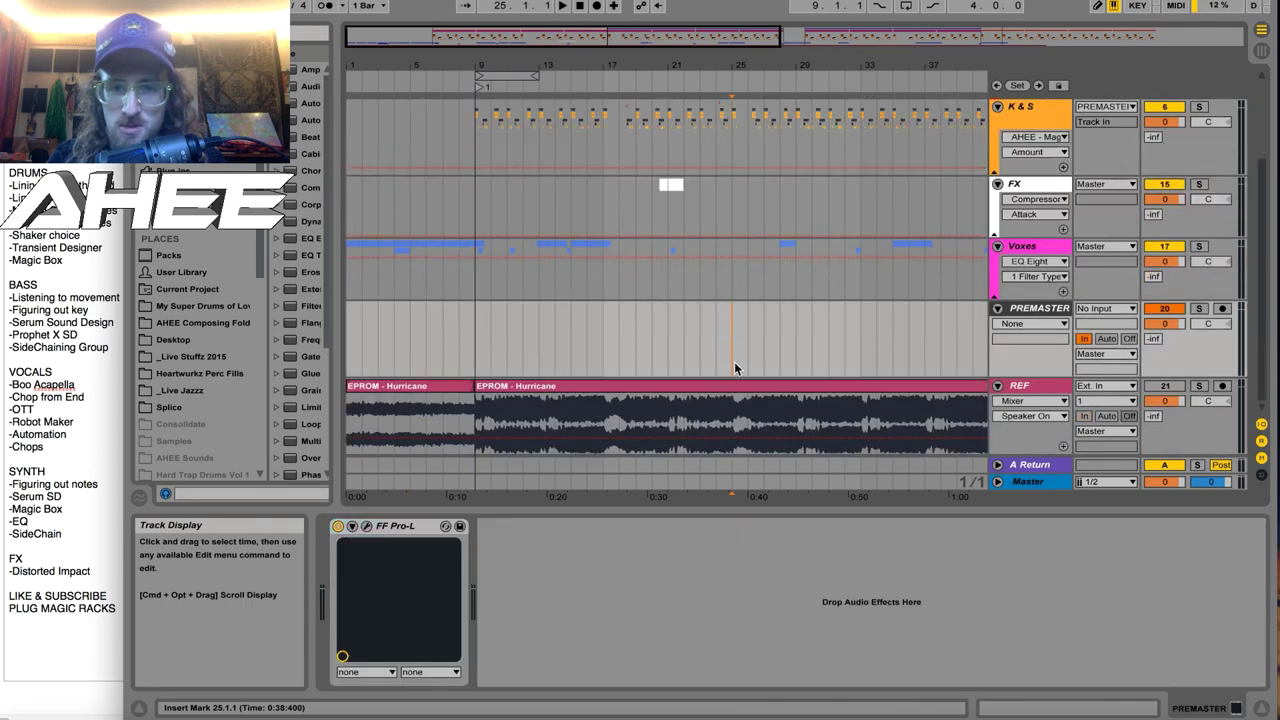
pyautogui.click(732, 405)
pyautogui.click(1199, 386)
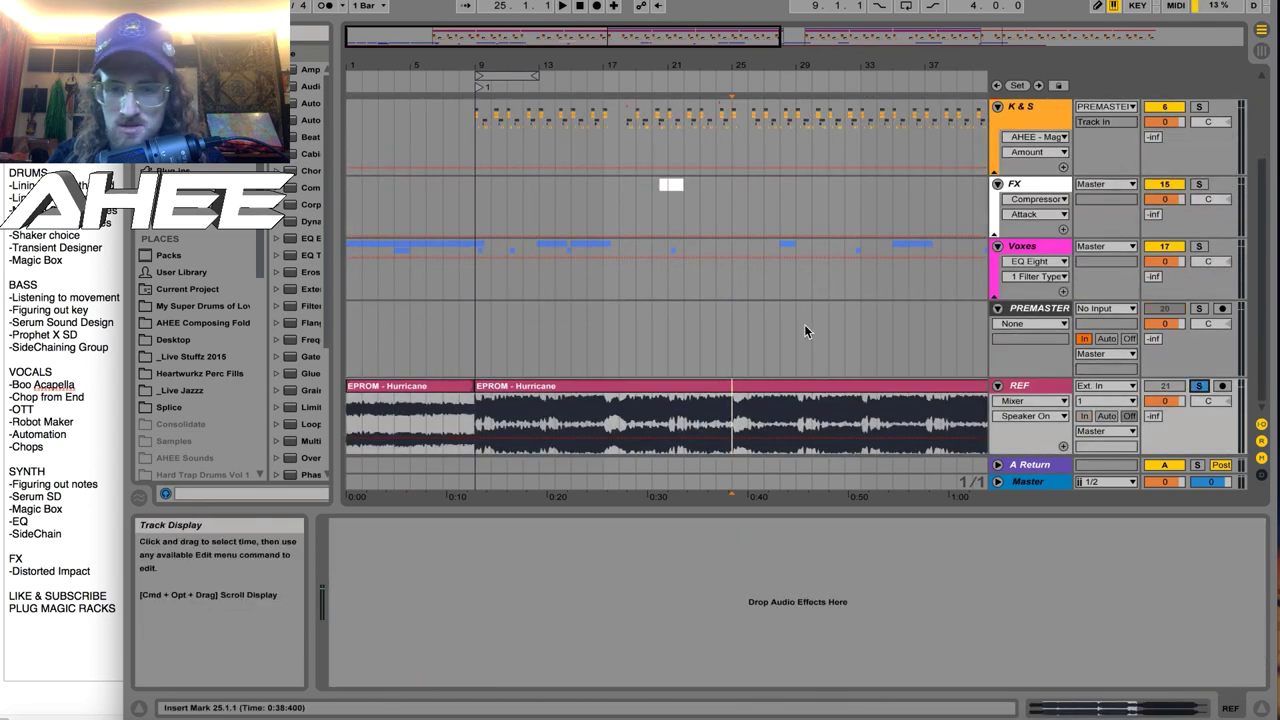
pyautogui.press('space')
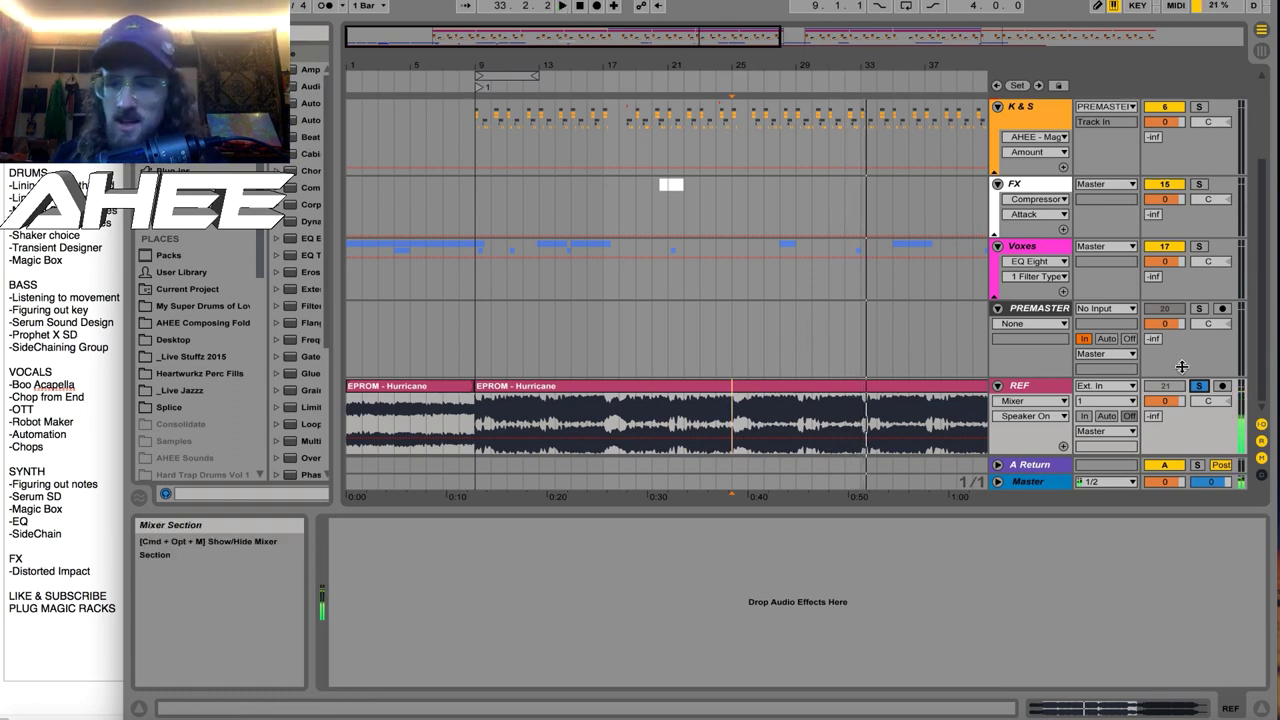
# Play the arrangement from bar 25 with the REF track unsoloed.
pyautogui.press('space')
pyautogui.press('space')
pyautogui.scroll(3, 807, 322)
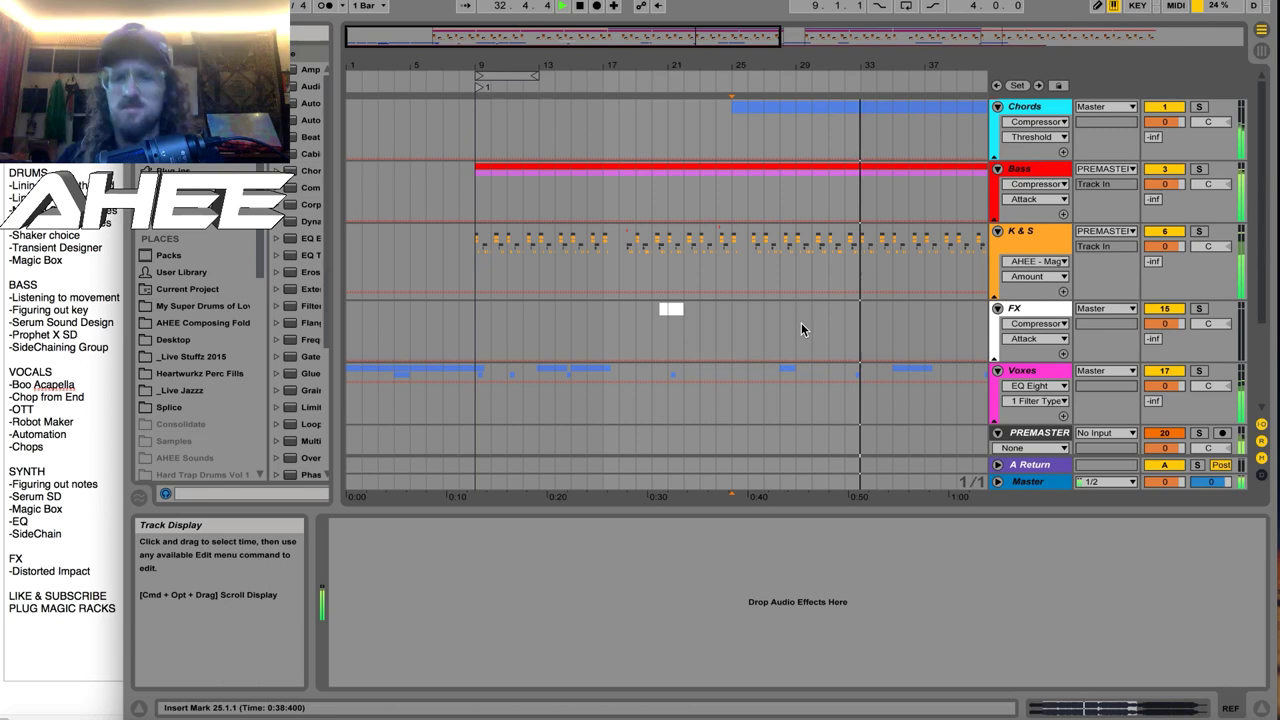
pyautogui.scroll(-3, 558, 280)
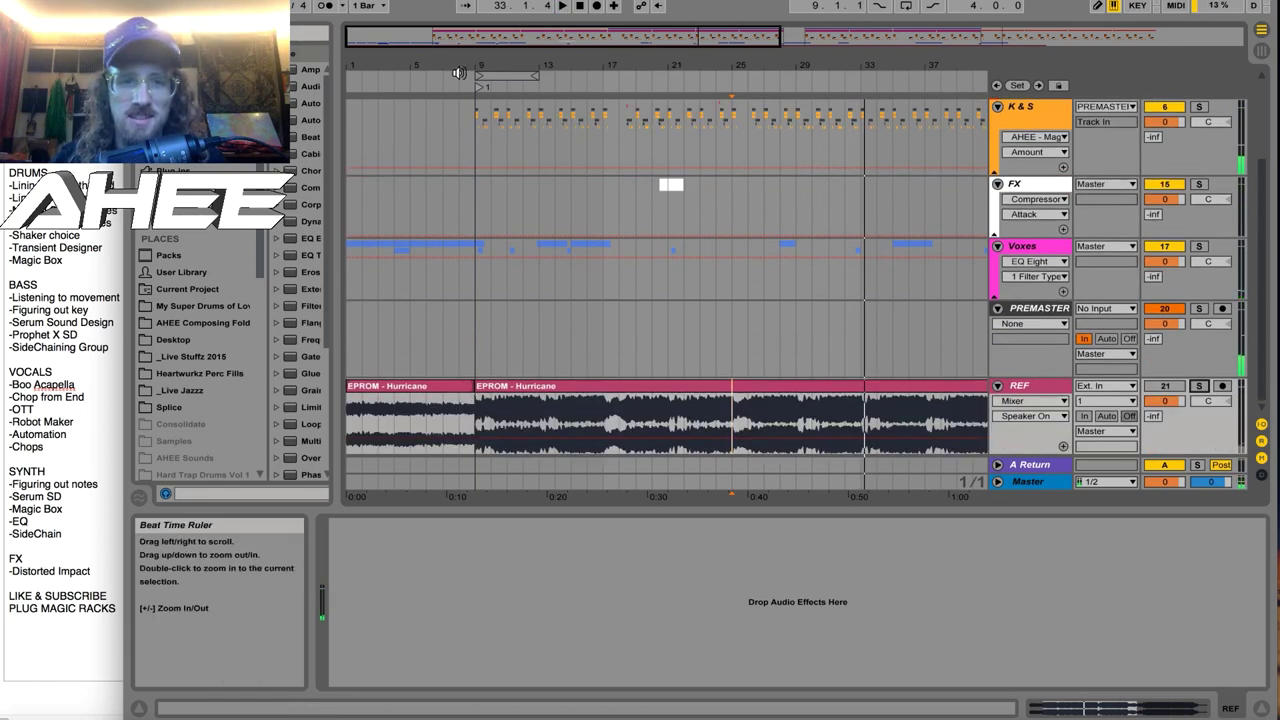
# Select the EPROM - Hurricane clip starting at bar 9 and examine how its first transient meets the grid.
pyautogui.moveTo(454, 68); pyautogui.dragTo(493, 110)
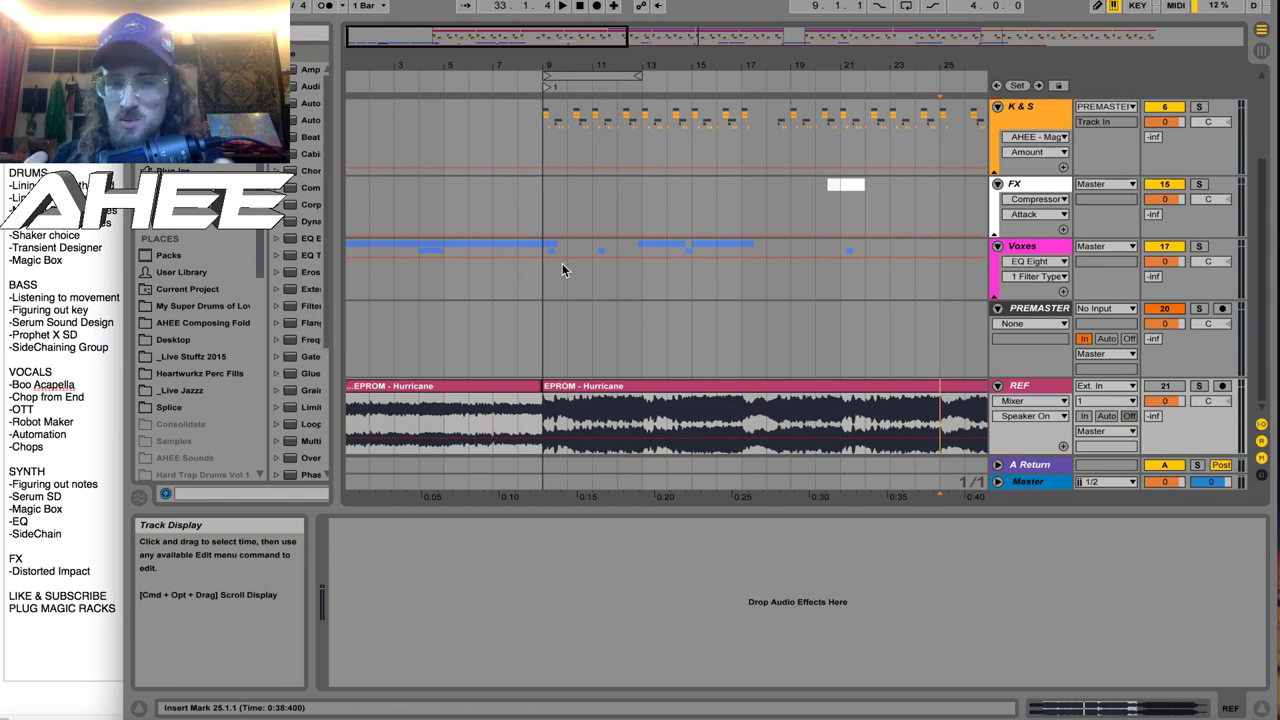
pyautogui.click(566, 386)
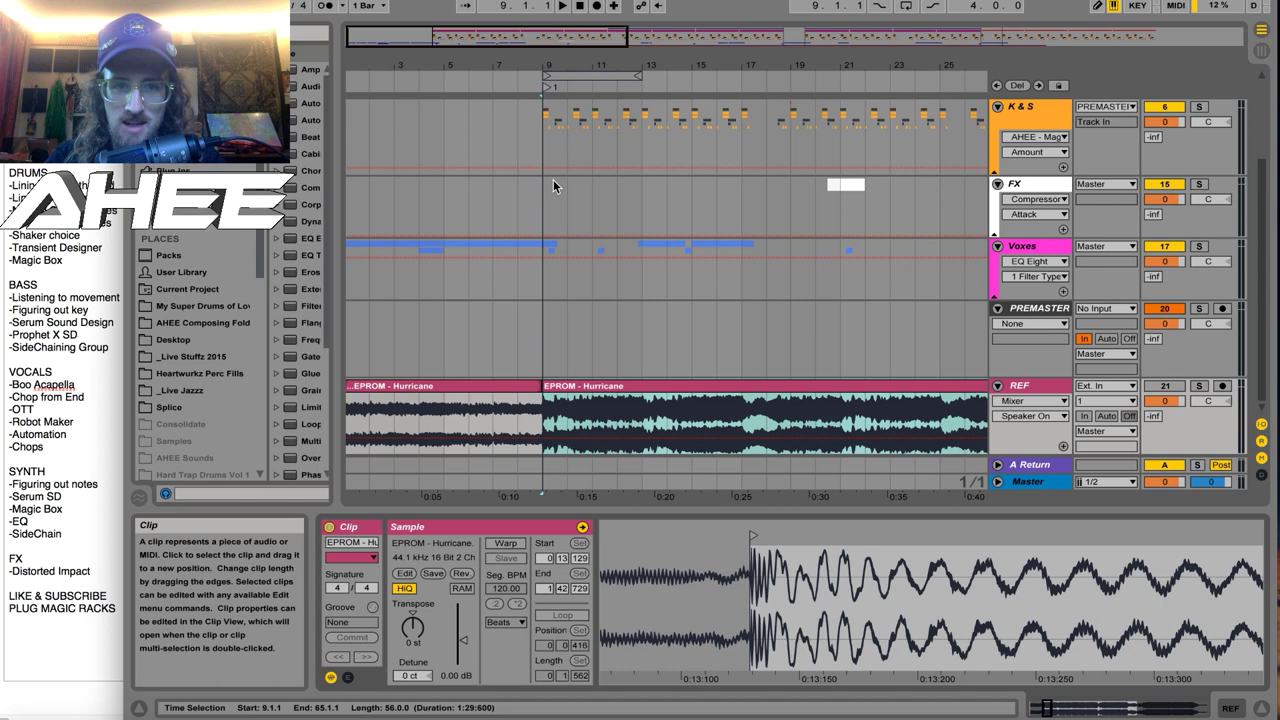
pyautogui.moveTo(543, 65); pyautogui.dragTo(566, 457)
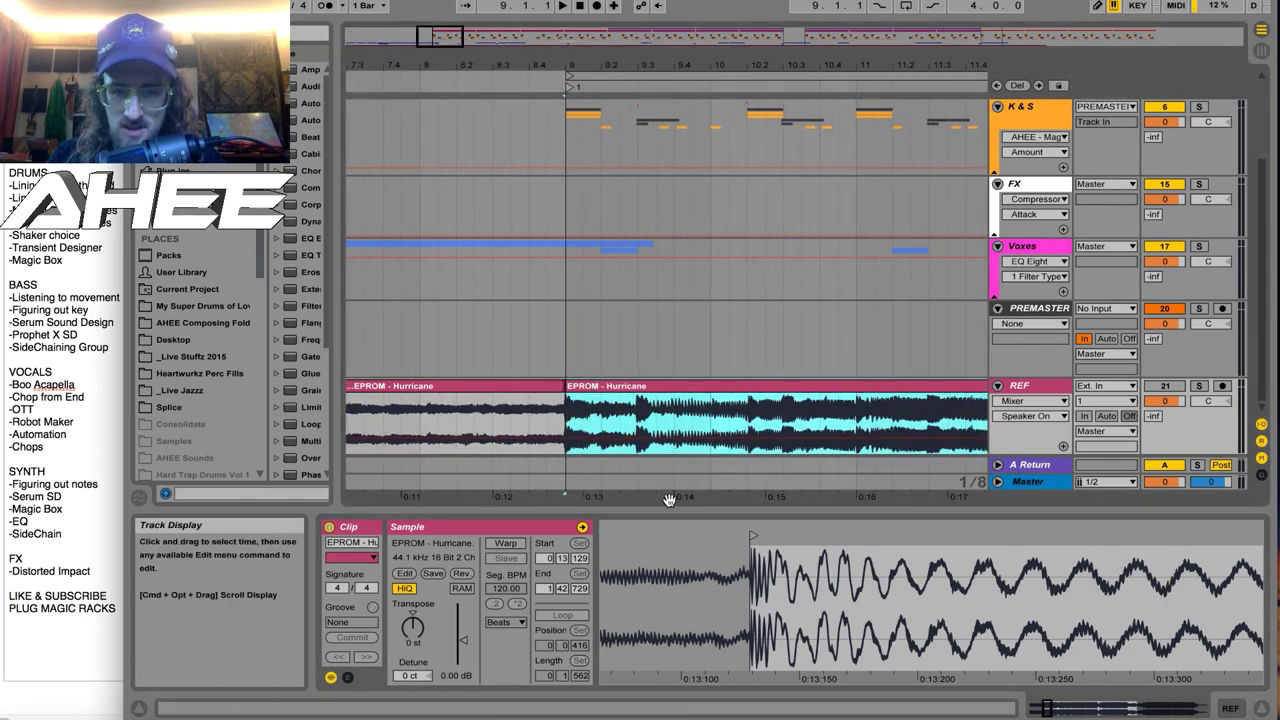
pyautogui.moveTo(752, 592); pyautogui.dragTo(751, 545)
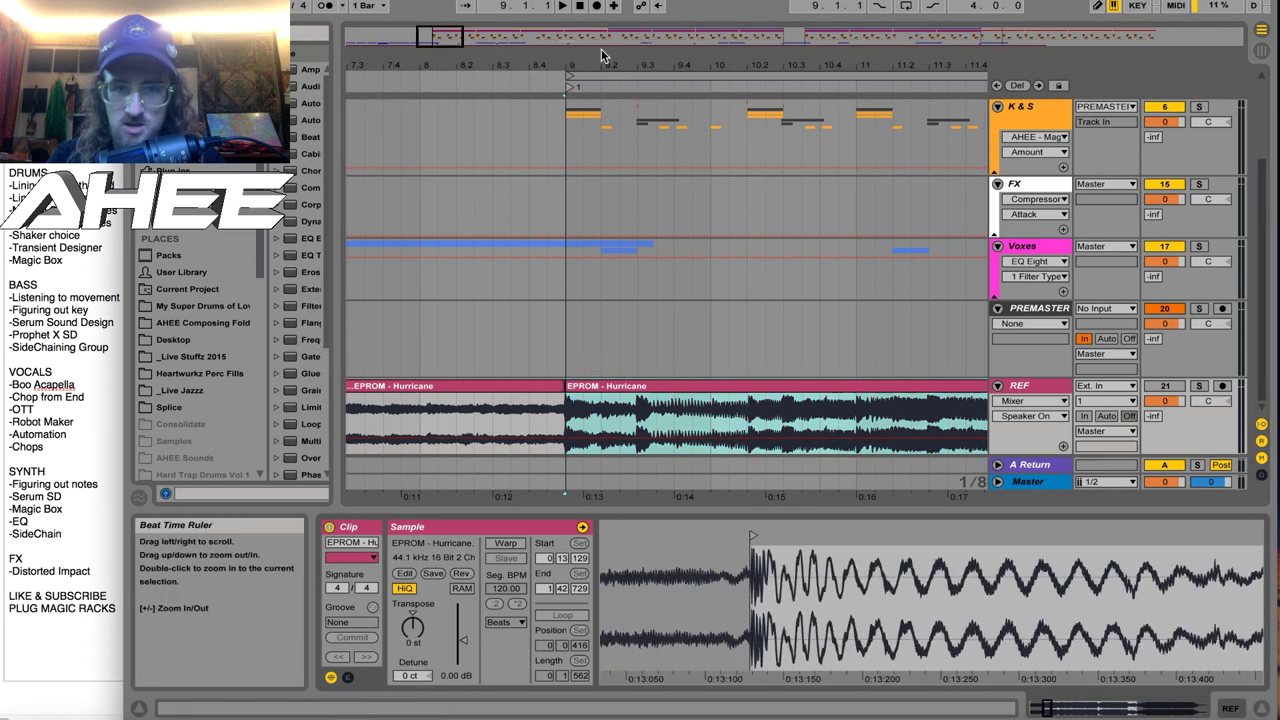
# Try a slower project tempo to see how the reference clips shift, and undo the tempo change.
pyautogui.moveTo(601, 52); pyautogui.dragTo(563, 30)
pyautogui.click(190, 6)
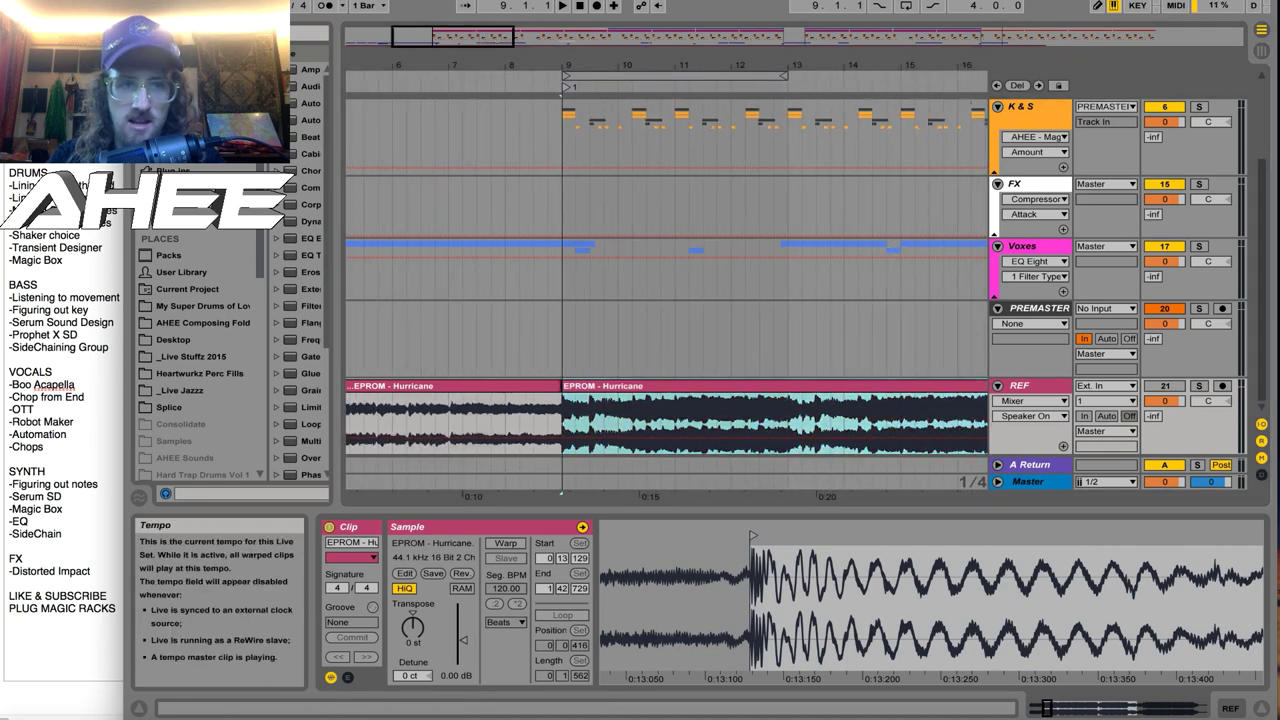
pyautogui.moveTo(190, 6)
pyautogui.mouseDown()
pyautogui.moveTo(190, 34)
pyautogui.moveTo(190, 6)
pyautogui.mouseUp()
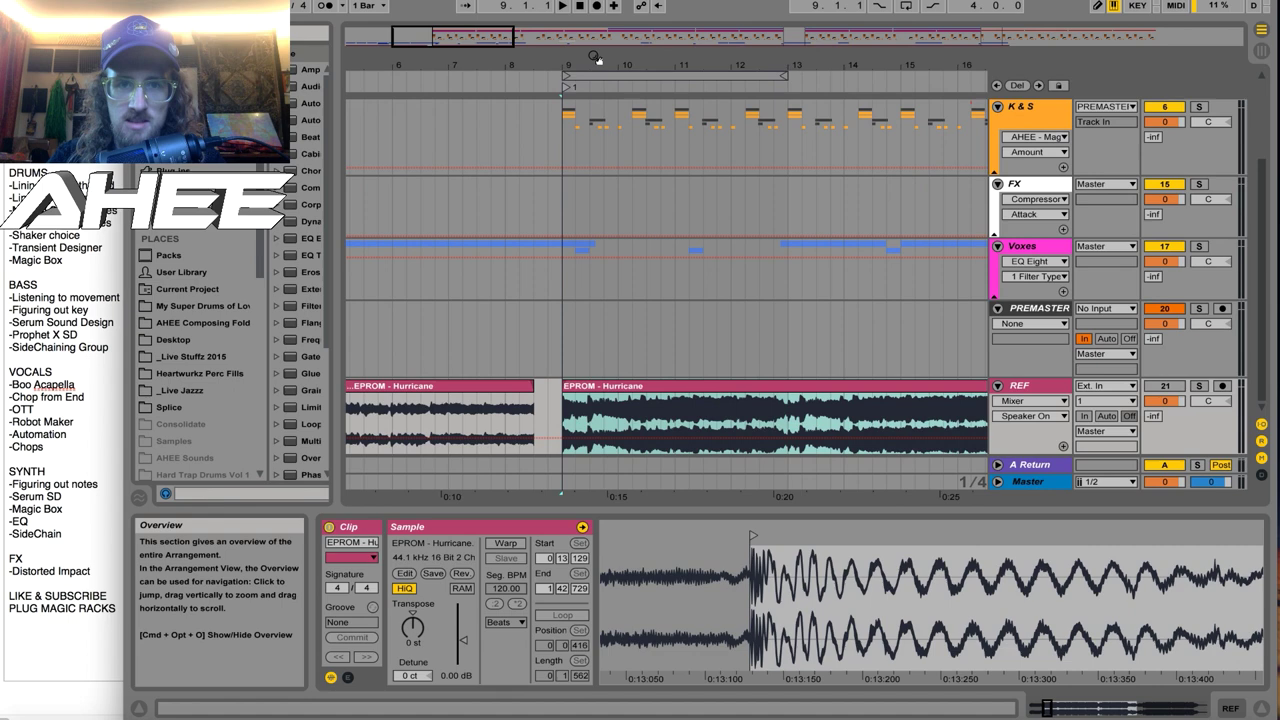
pyautogui.moveTo(595, 62); pyautogui.dragTo(599, 457)
pyautogui.press('super+z')
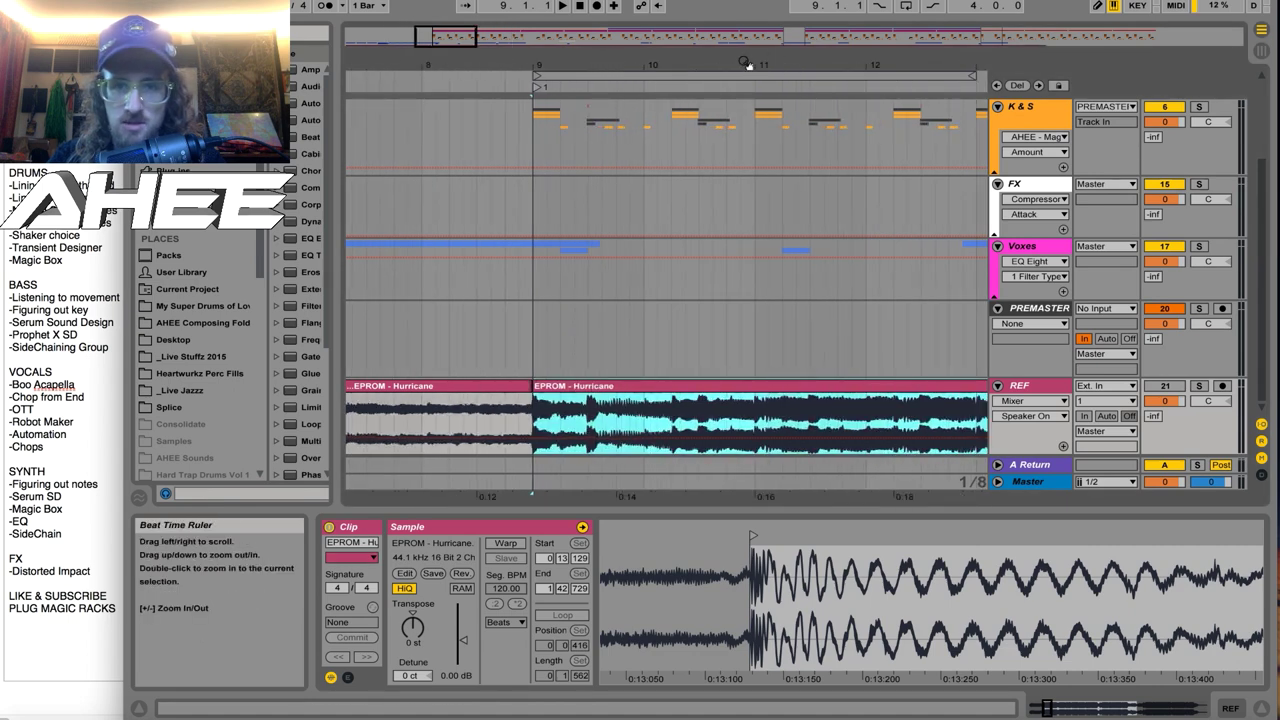
# Examine how the reference waveform's hits around bars 10 and 11 line up with the grid and the drum clips.
pyautogui.moveTo(745, 63); pyautogui.dragTo(765, 443)
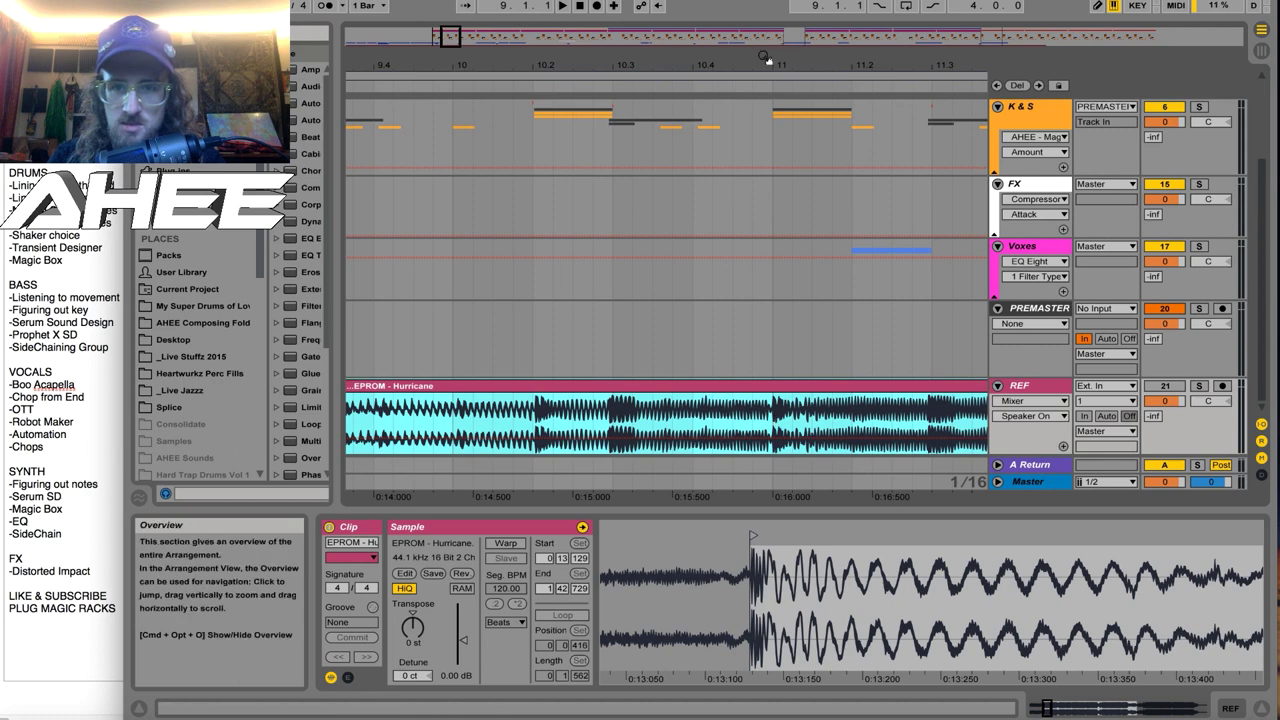
pyautogui.moveTo(767, 63); pyautogui.dragTo(733, 38)
pyautogui.moveTo(197, 6); pyautogui.dragTo(197, 0)
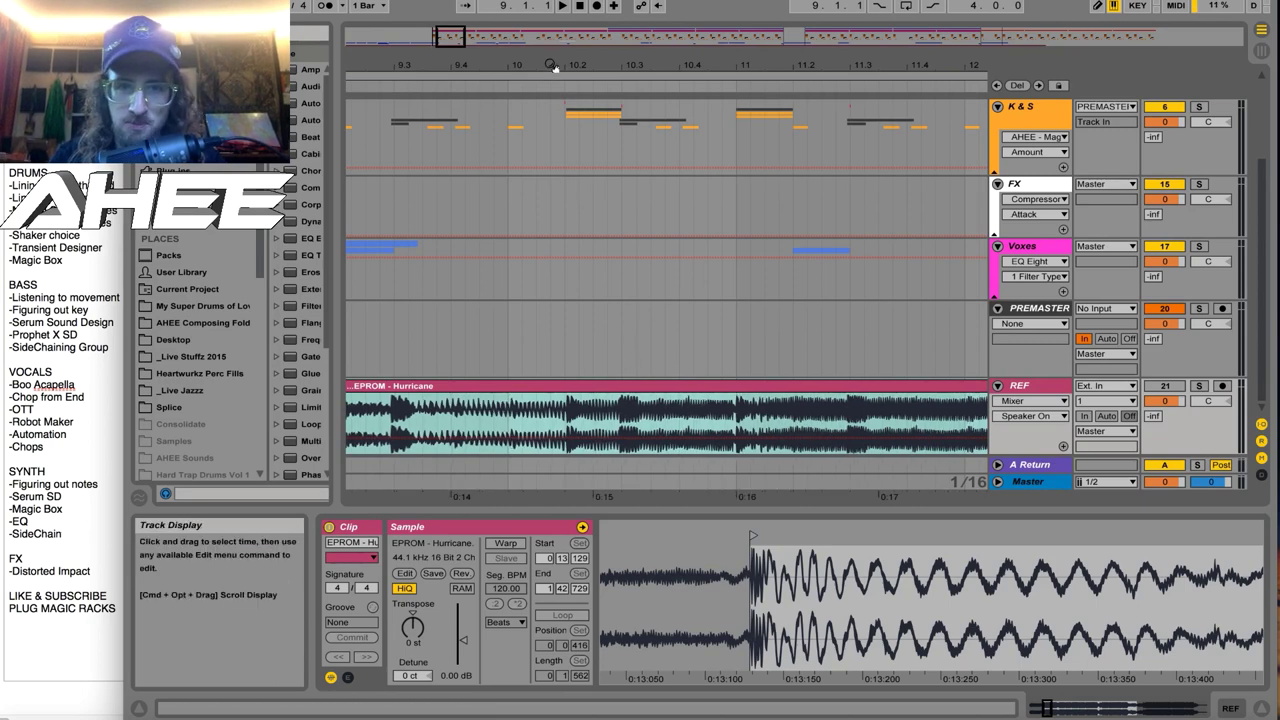
pyautogui.moveTo(554, 64); pyautogui.dragTo(654, 20)
# Solo and unfold the K & S group and play its kick, snare and shaker tracks from bar 9.
pyautogui.moveTo(654, 66); pyautogui.dragTo(548, 25)
pyautogui.scroll(3, 575, 390)
pyautogui.scroll(-2, 566, 310)
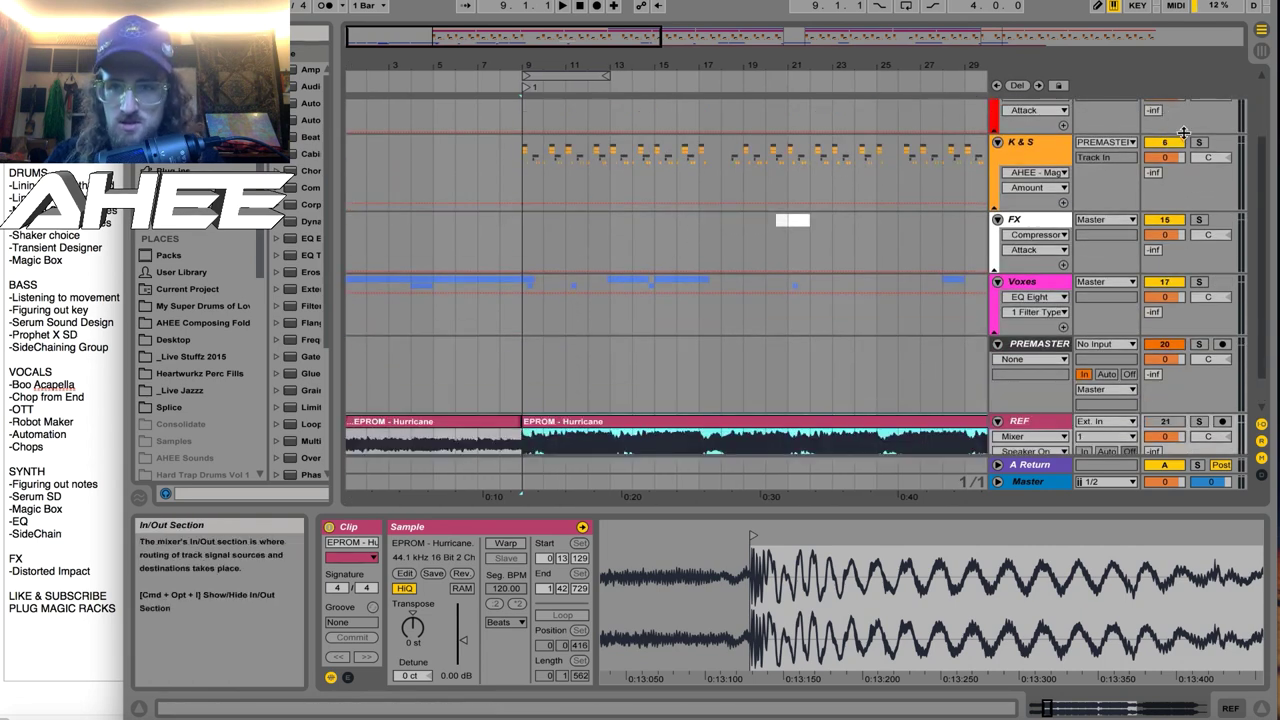
pyautogui.click(1199, 142)
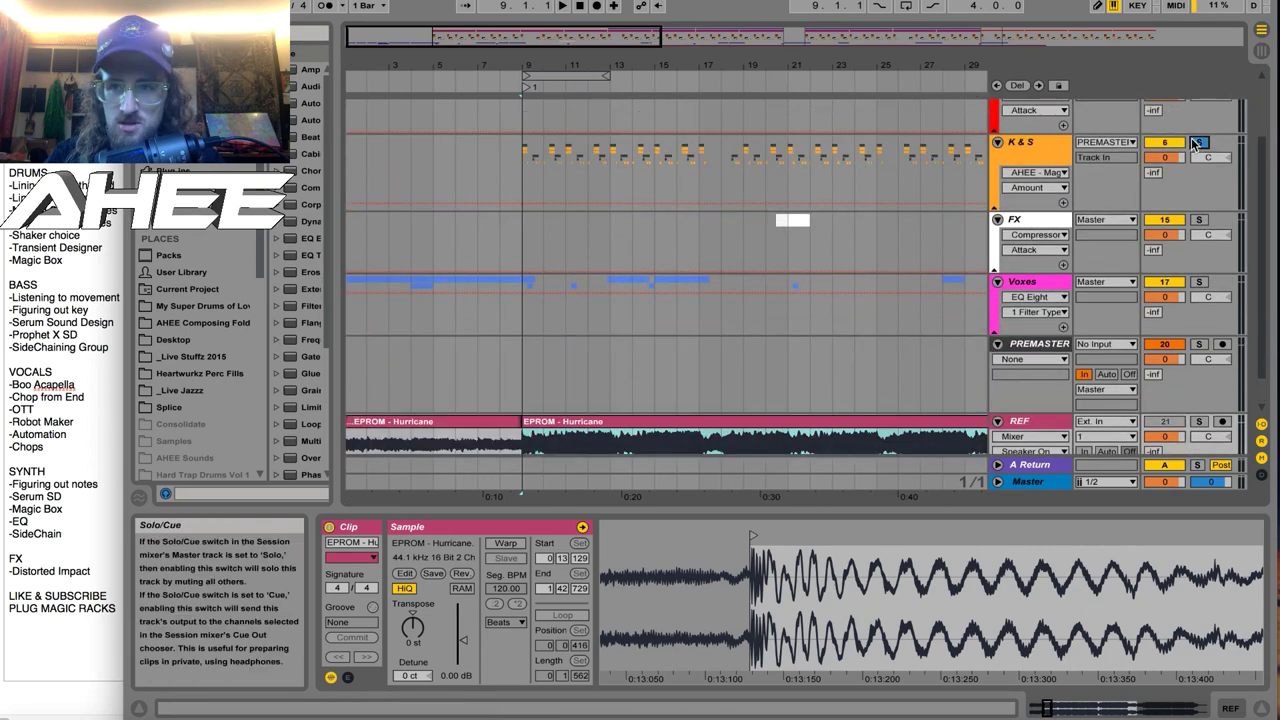
pyautogui.click(993, 208)
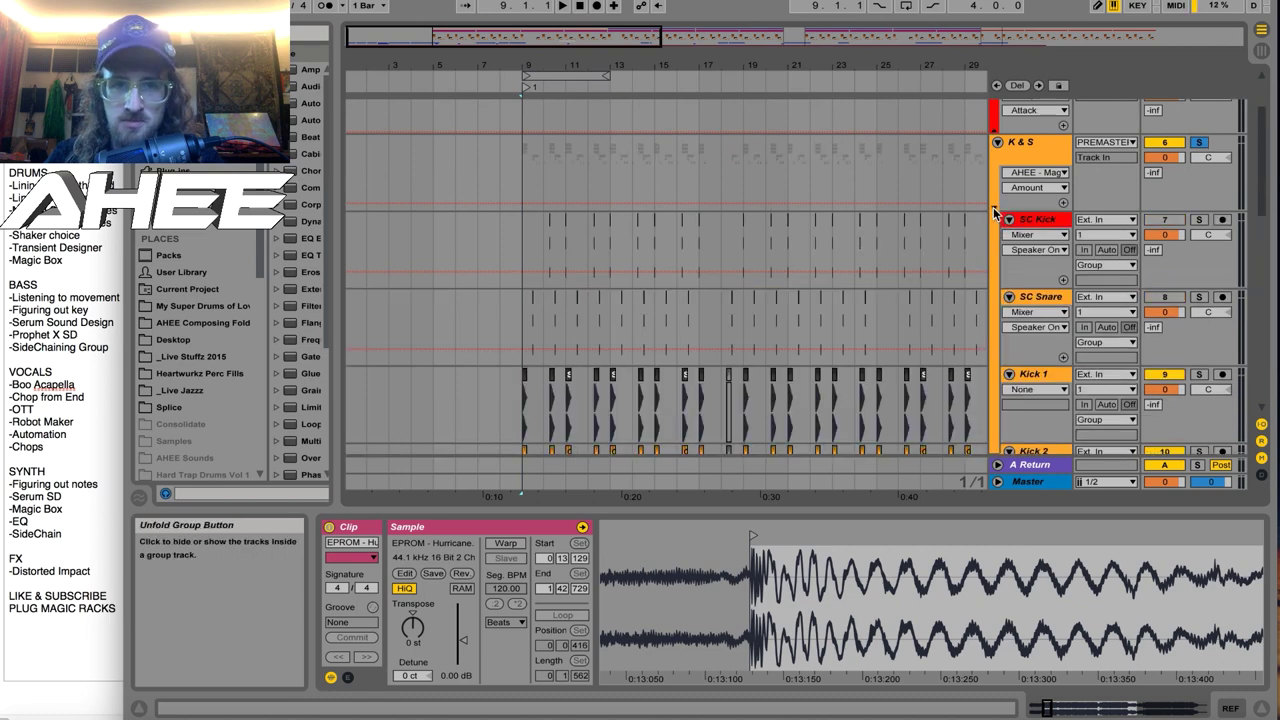
pyautogui.click(1016, 150)
pyautogui.click(521, 176)
pyautogui.press('space')
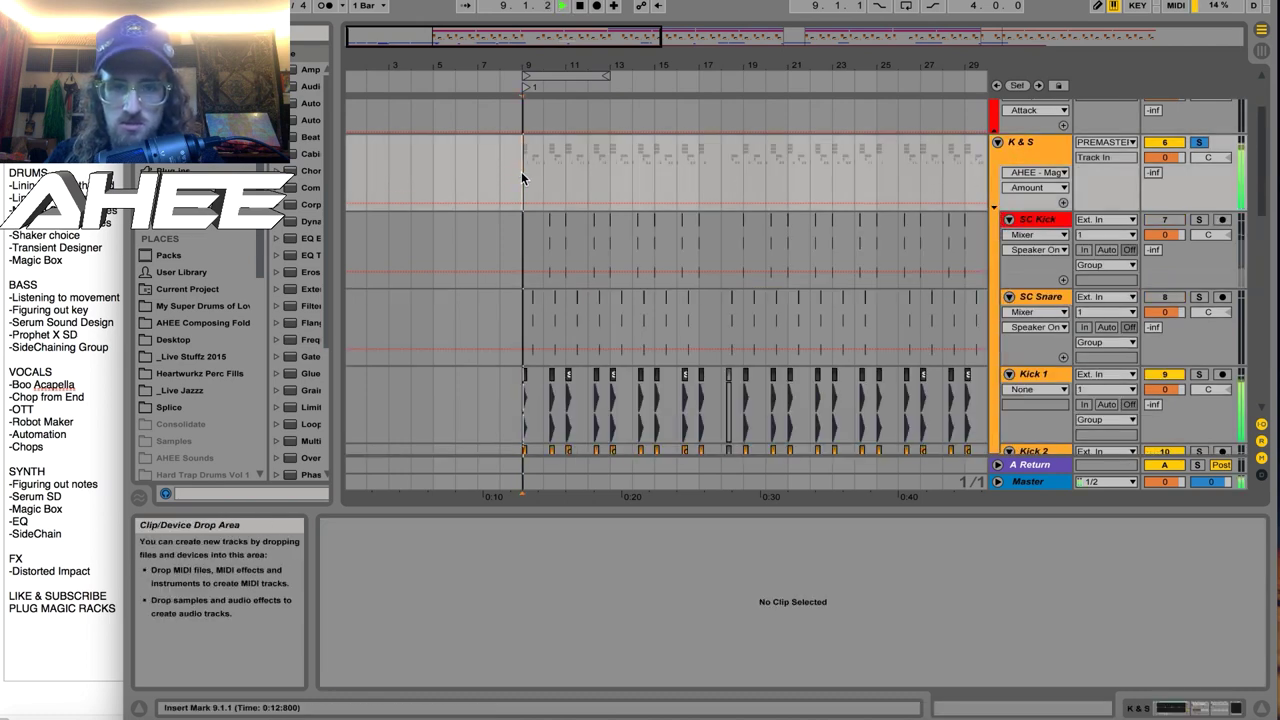
pyautogui.scroll(-6, 530, 181)
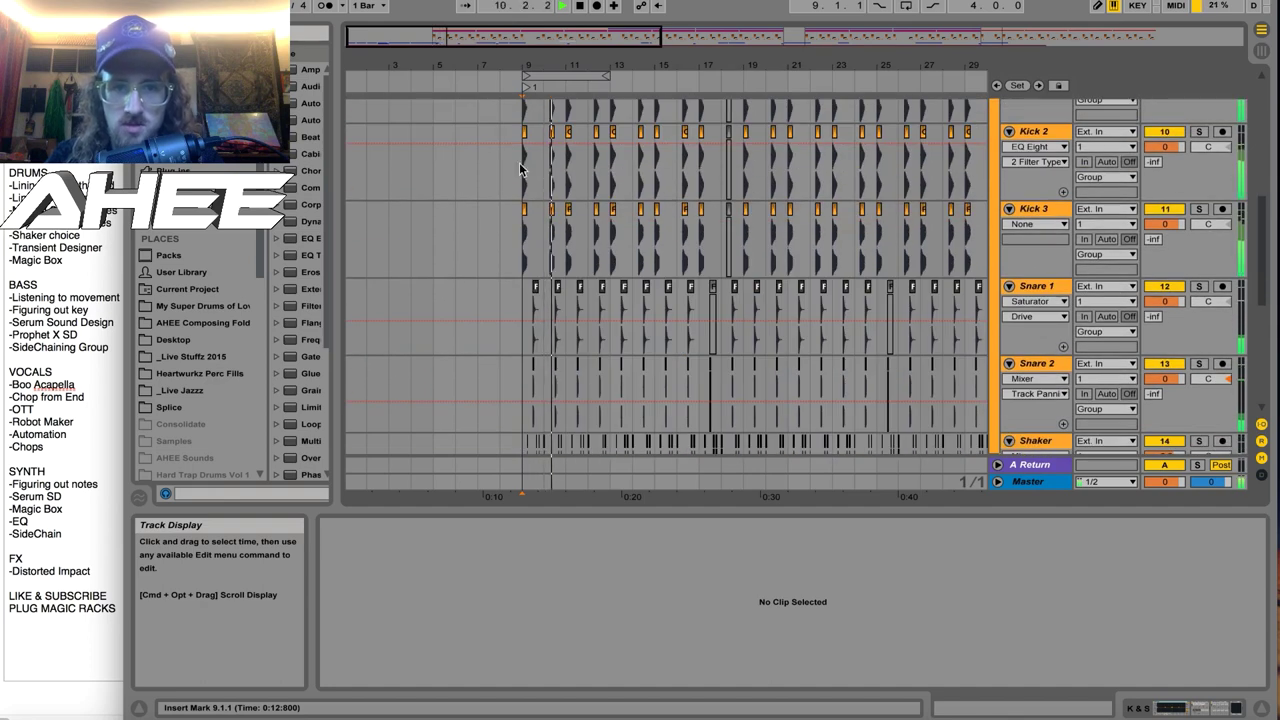
pyautogui.moveTo(530, 65); pyautogui.dragTo(594, 110)
pyautogui.scroll(-5, 762, 296)
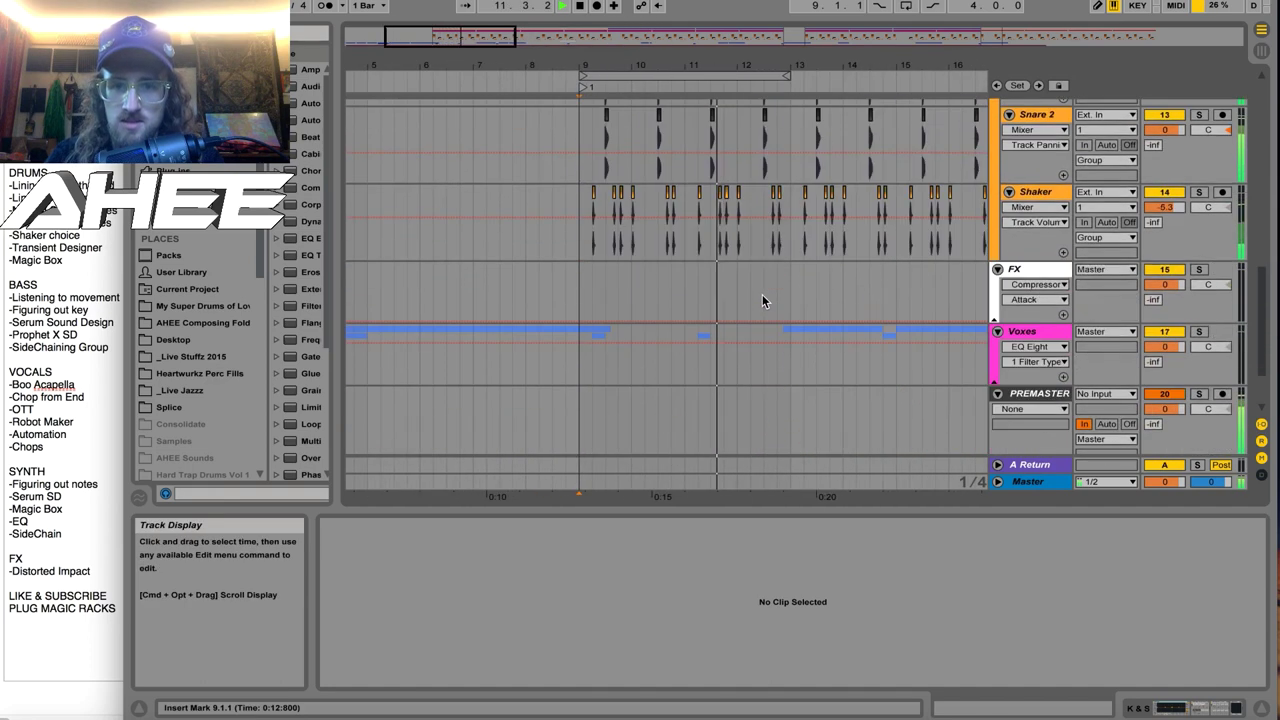
# Solo the REF track and play from its opening hit, selected from 9.1.1 to 9.1.4.
pyautogui.scroll(-3, 1198, 396)
pyautogui.click(1198, 385)
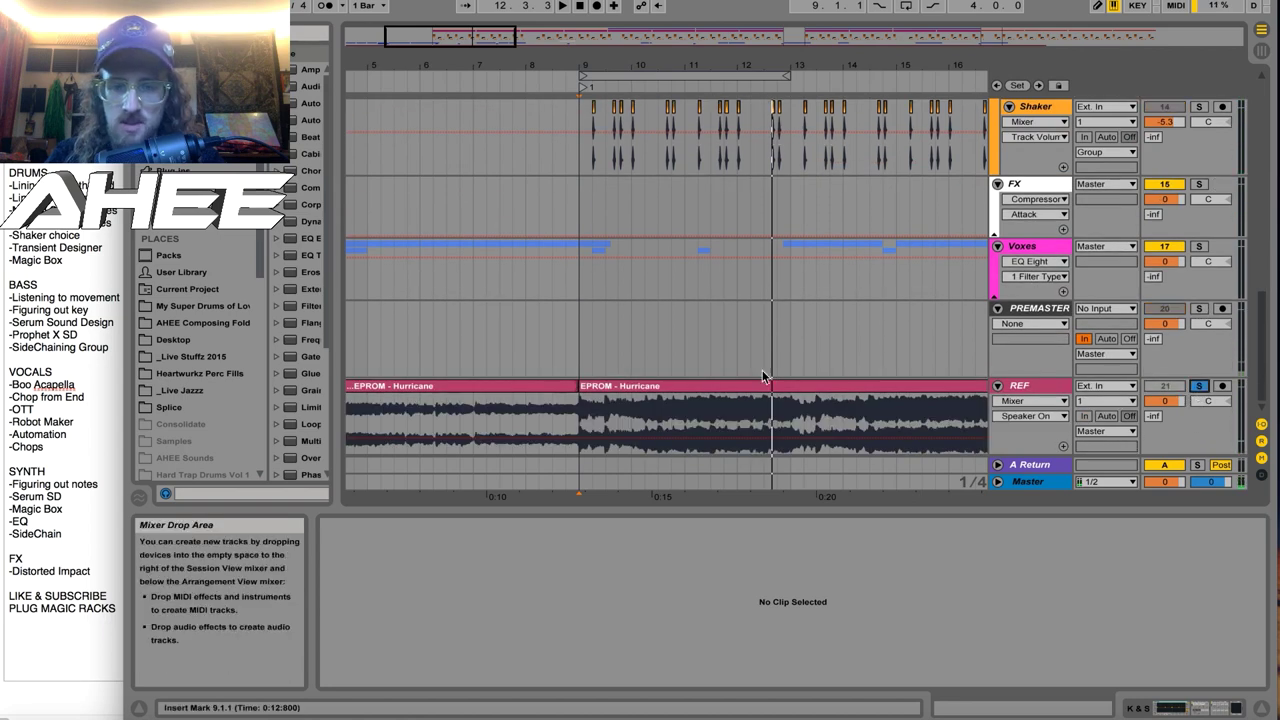
pyautogui.moveTo(585, 66); pyautogui.dragTo(560, 130)
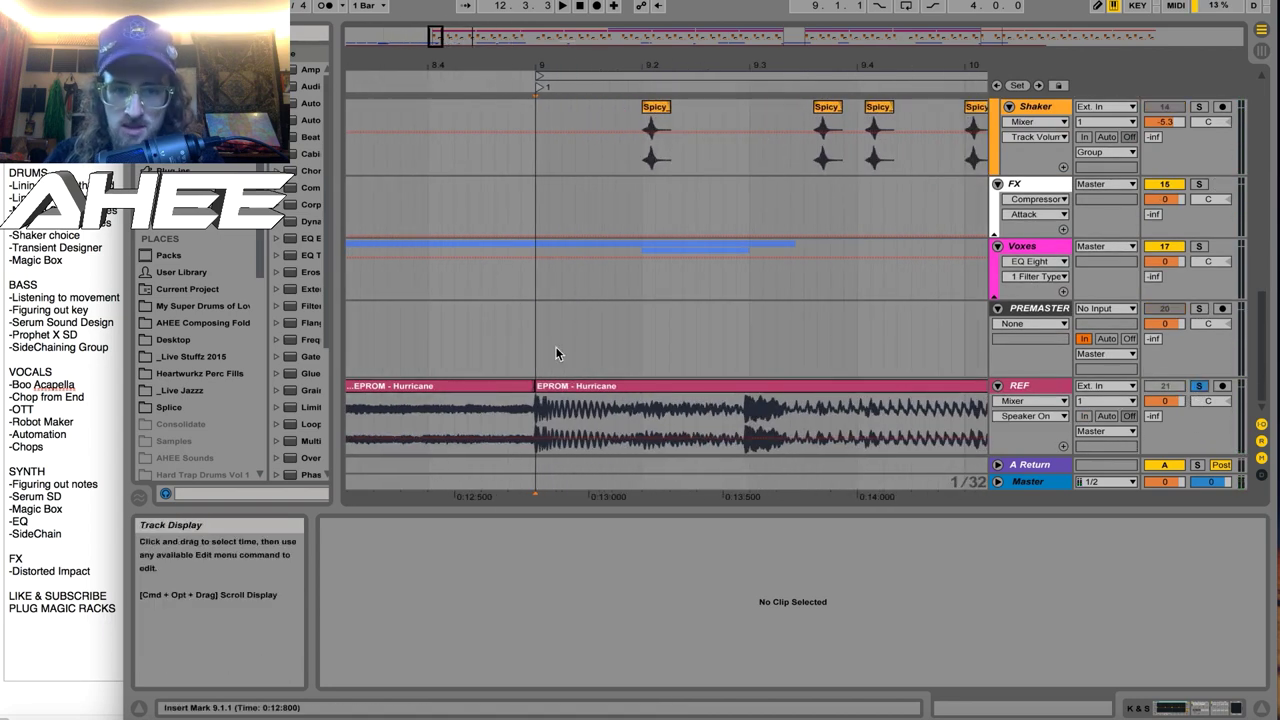
pyautogui.moveTo(536, 409); pyautogui.dragTo(615, 412)
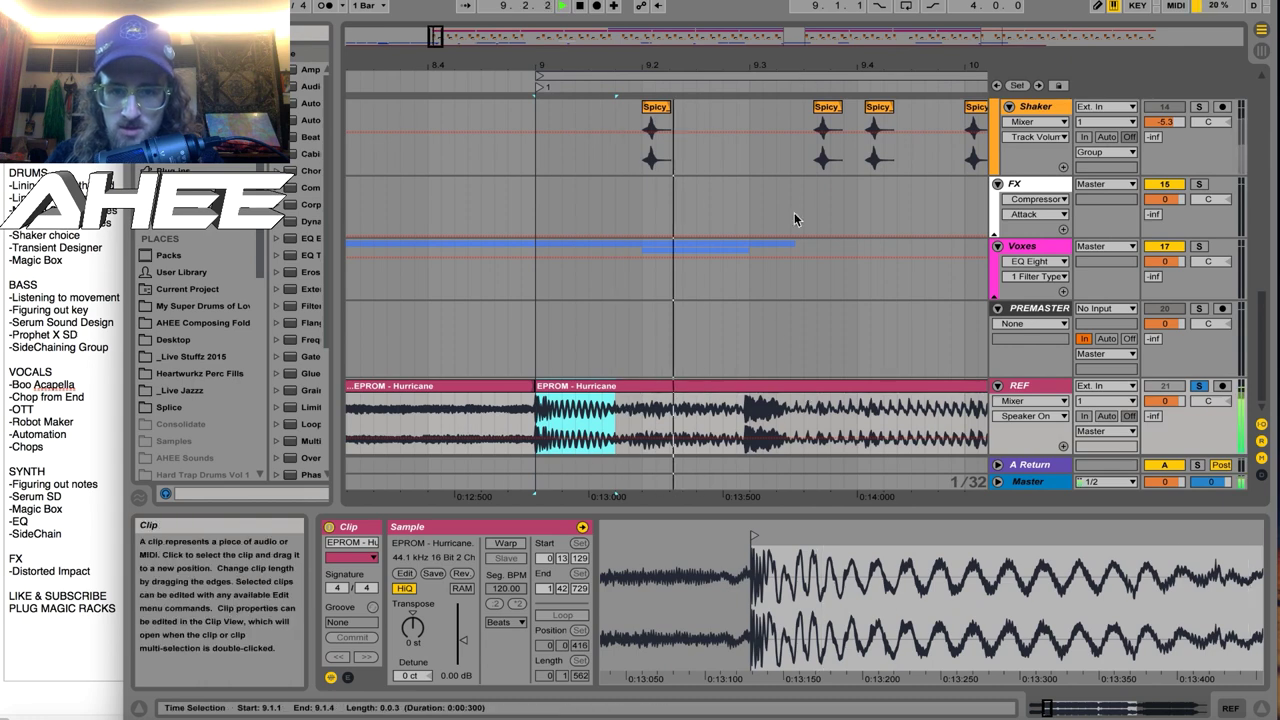
# Select a tiny slice of the reference waveform near 9.3.3, at the start of the shaker hit, and play it.
pyautogui.moveTo(785, 62); pyautogui.dragTo(778, 30)
pyautogui.moveTo(542, 68); pyautogui.dragTo(588, 422)
pyautogui.click(565, 425)
pyautogui.press('space')
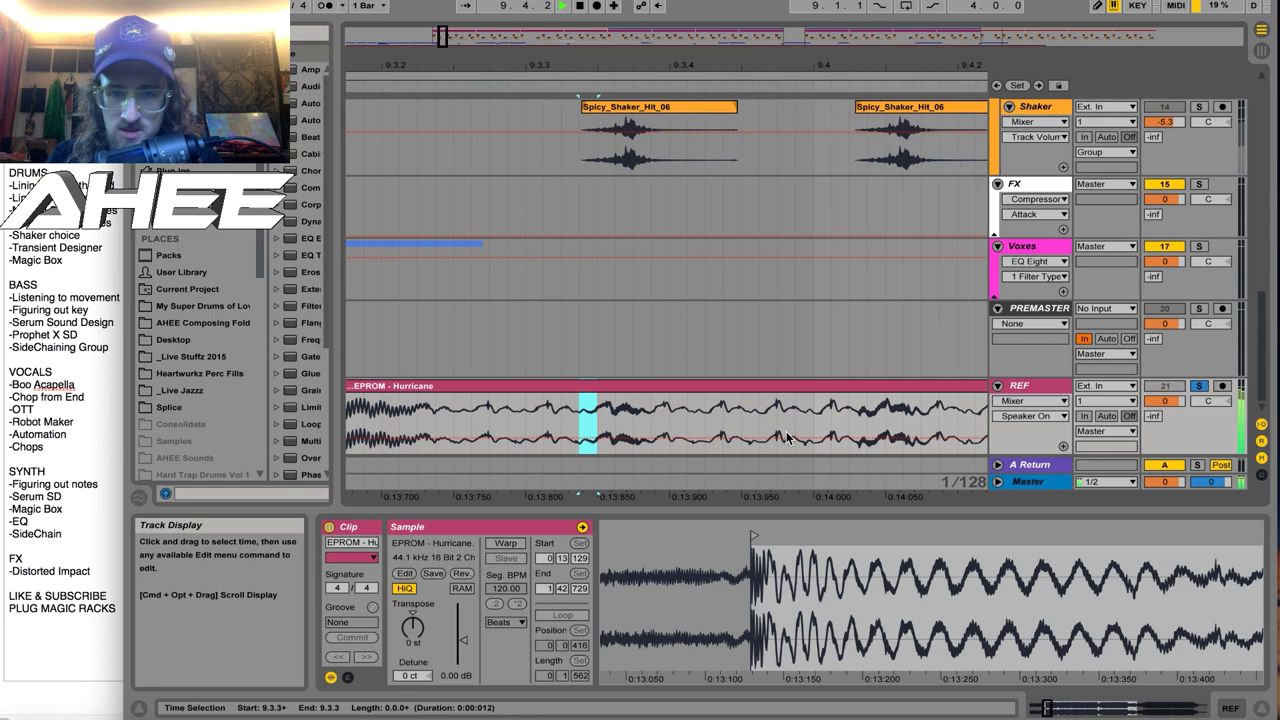
# Select the whole EPROM - Hurricane reference clip that starts at bar 9.
pyautogui.moveTo(806, 66); pyautogui.dragTo(800, 38)
pyautogui.click(622, 386)
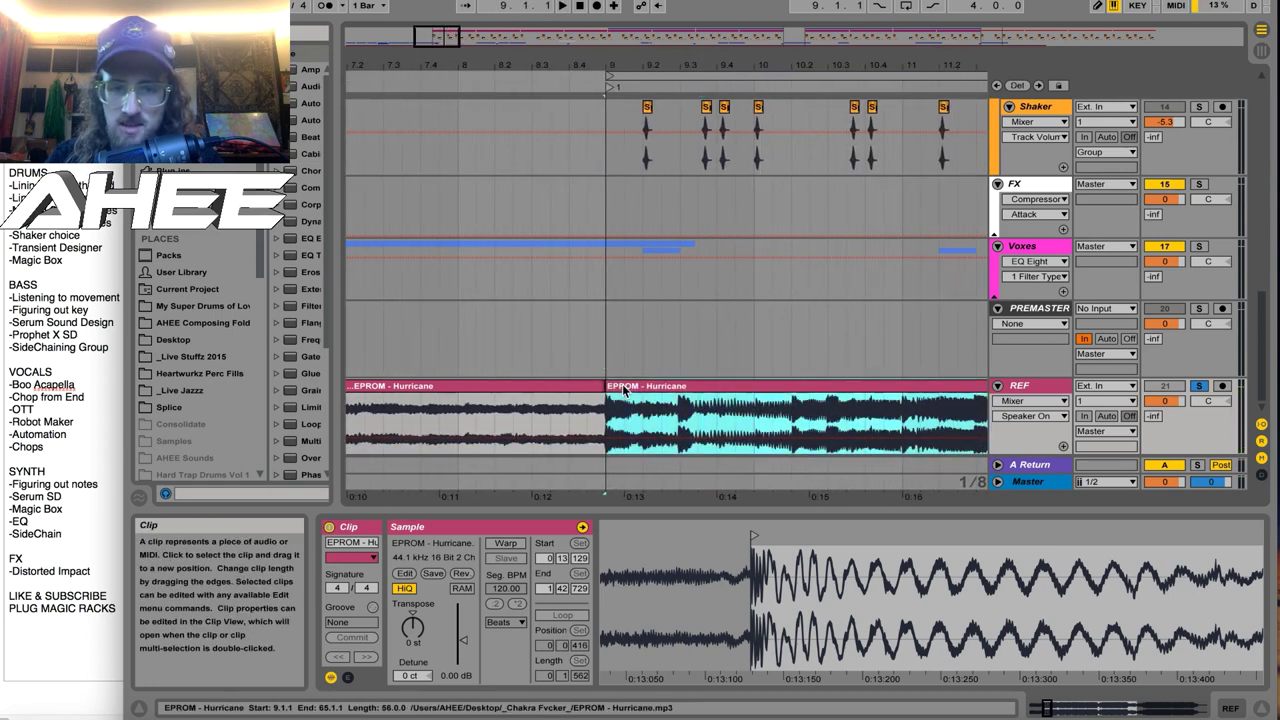
pyautogui.scroll(1, 659, 408)
pyautogui.scroll(-1, 659, 408)
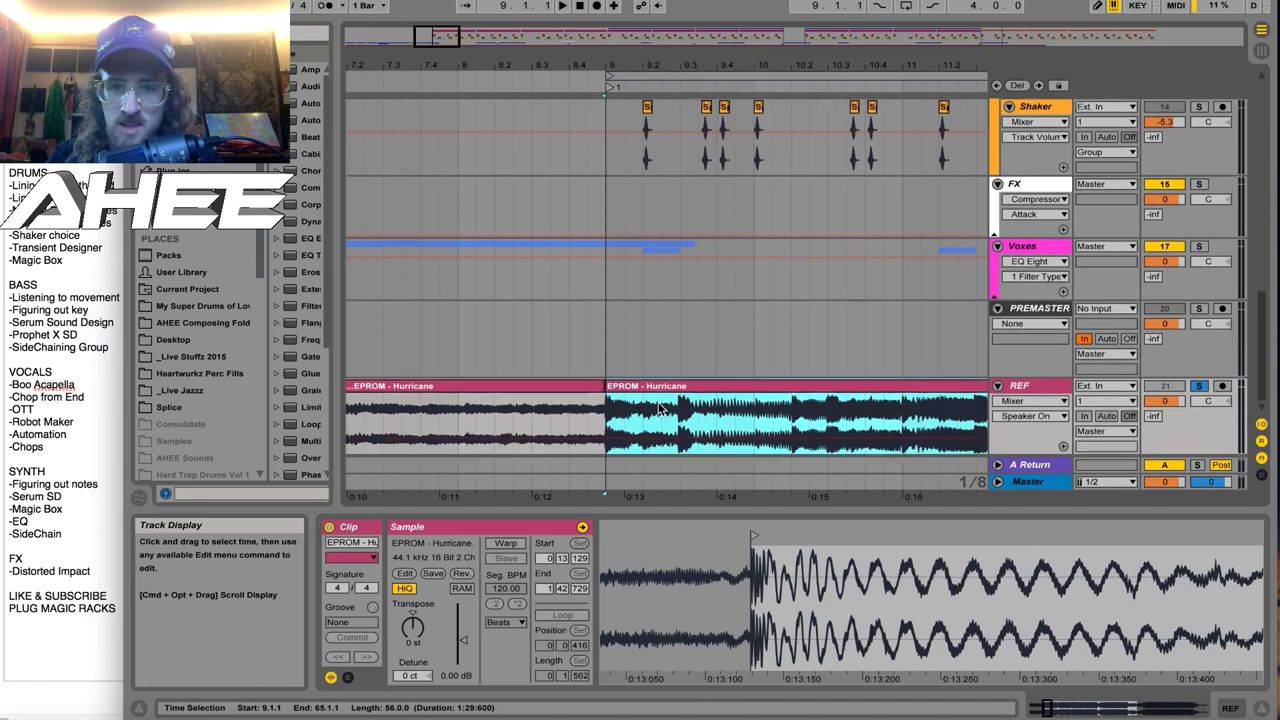
# Examine the reference waveform around beat 9.3 up close, placing the insert marker at 9.3.1.
pyautogui.moveTo(676, 66); pyautogui.dragTo(676, 115)
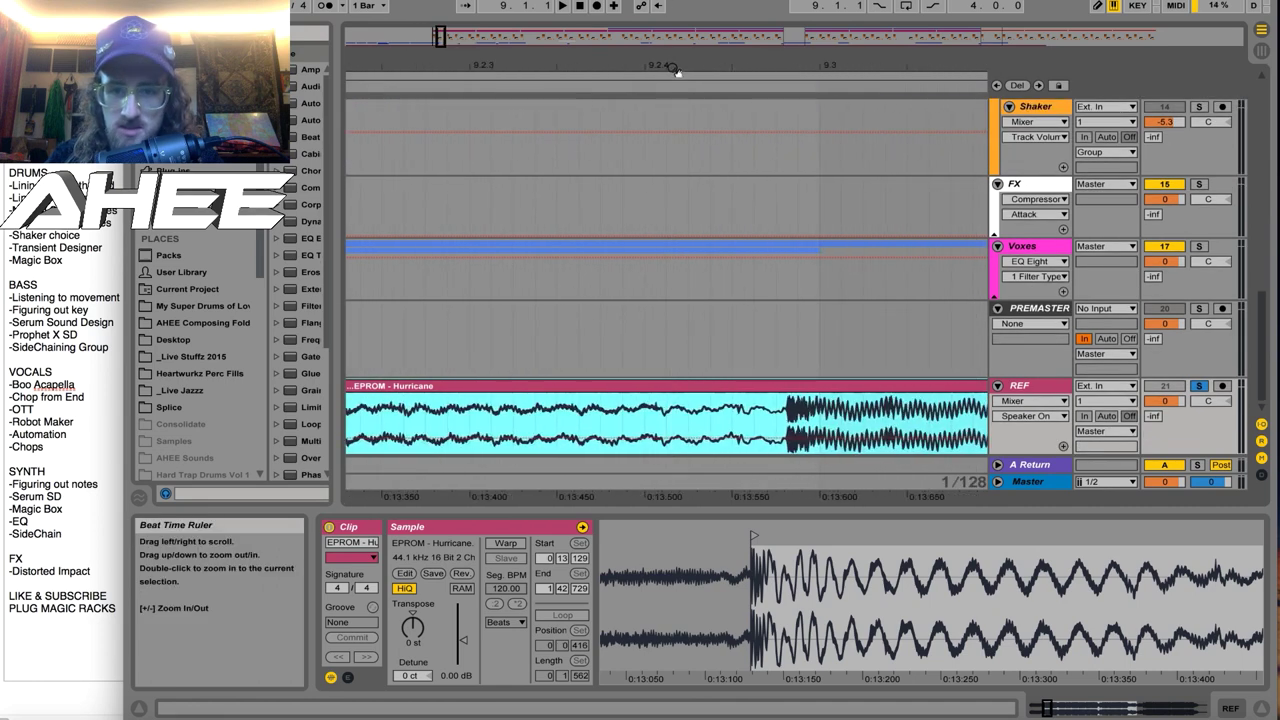
pyautogui.click(821, 420)
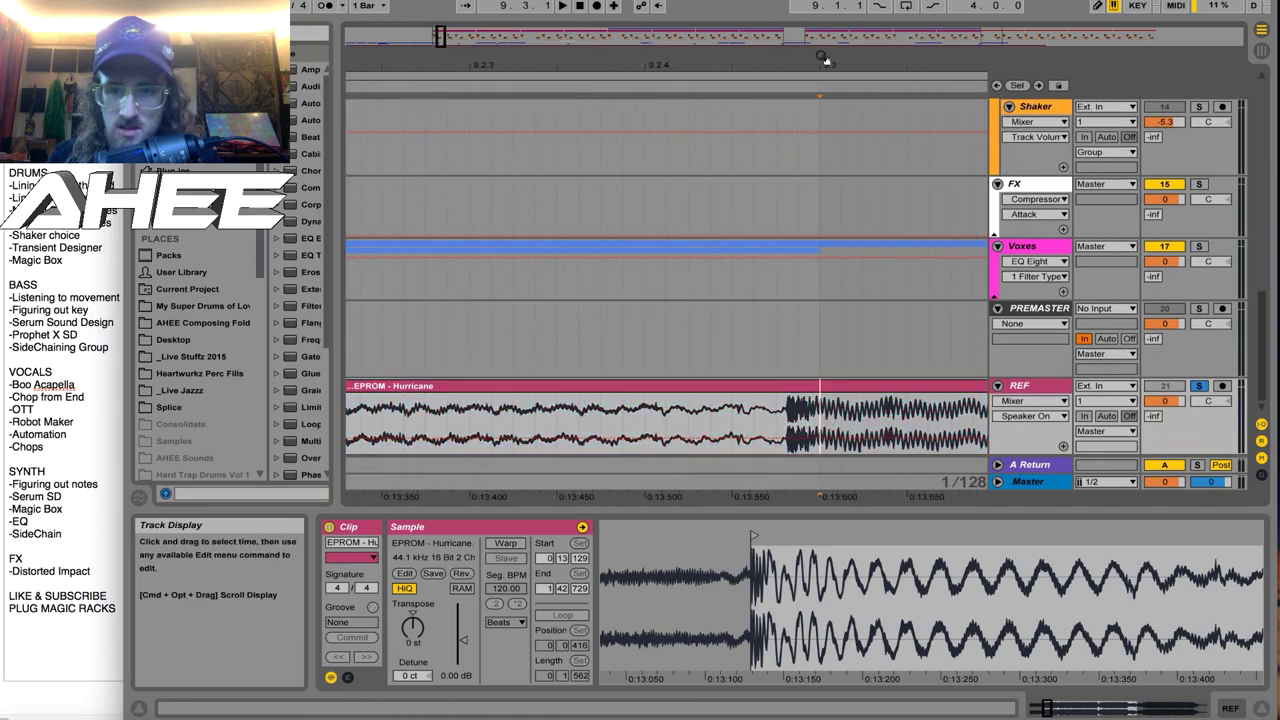
pyautogui.moveTo(824, 60); pyautogui.dragTo(676, 64)
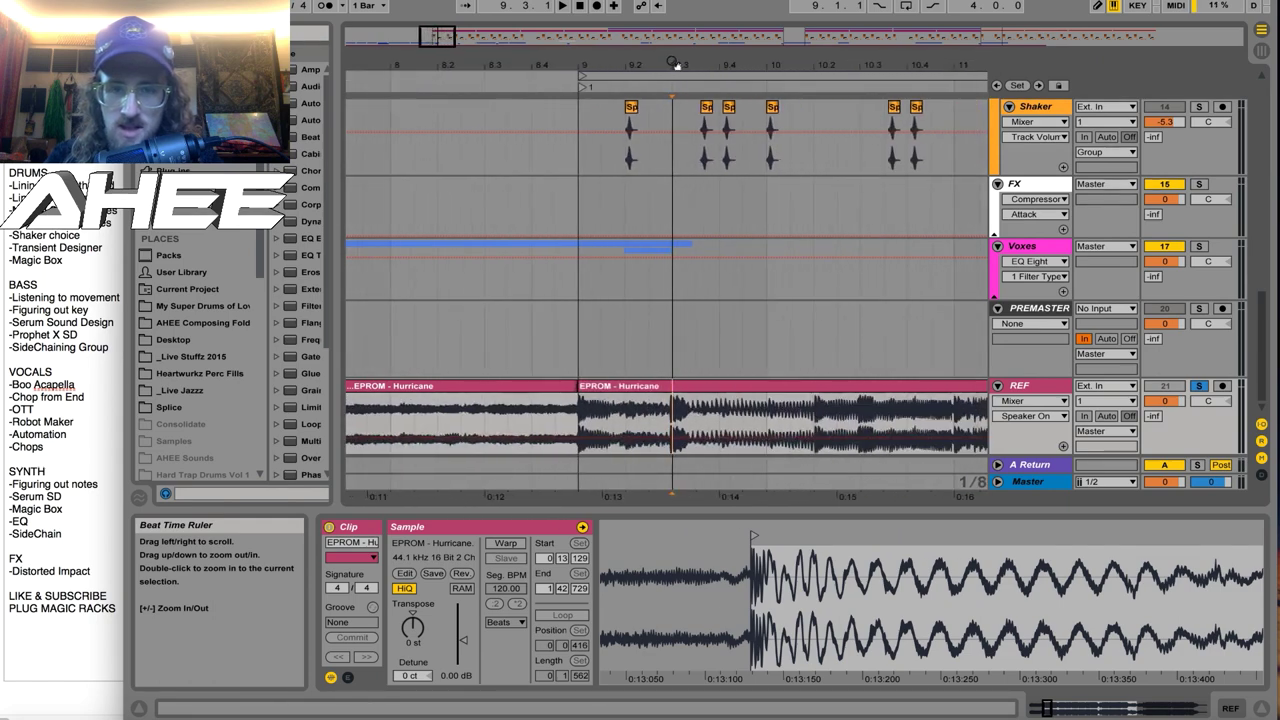
# Select the EPROM - Hurricane reference clip starting at bar 9 and play its opening kick.
pyautogui.click(586, 325)
pyautogui.scroll(5, 668, 331)
pyautogui.scroll(-5, 668, 331)
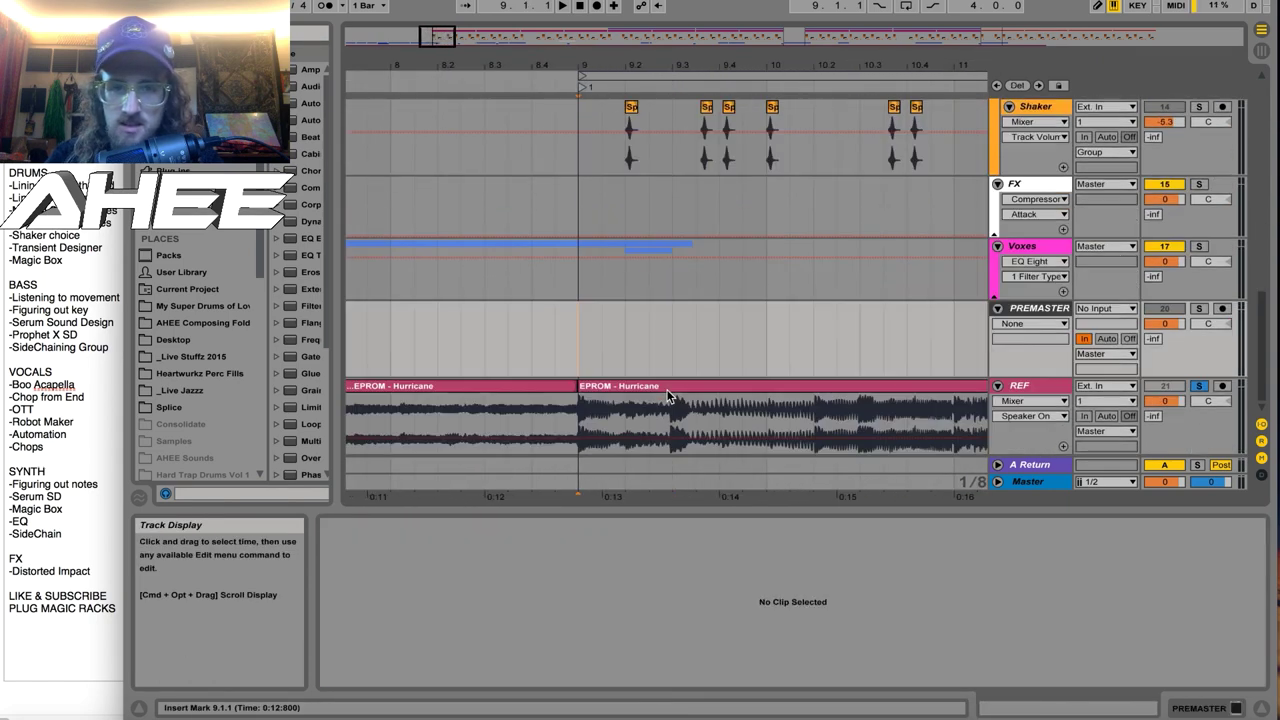
pyautogui.click(621, 386)
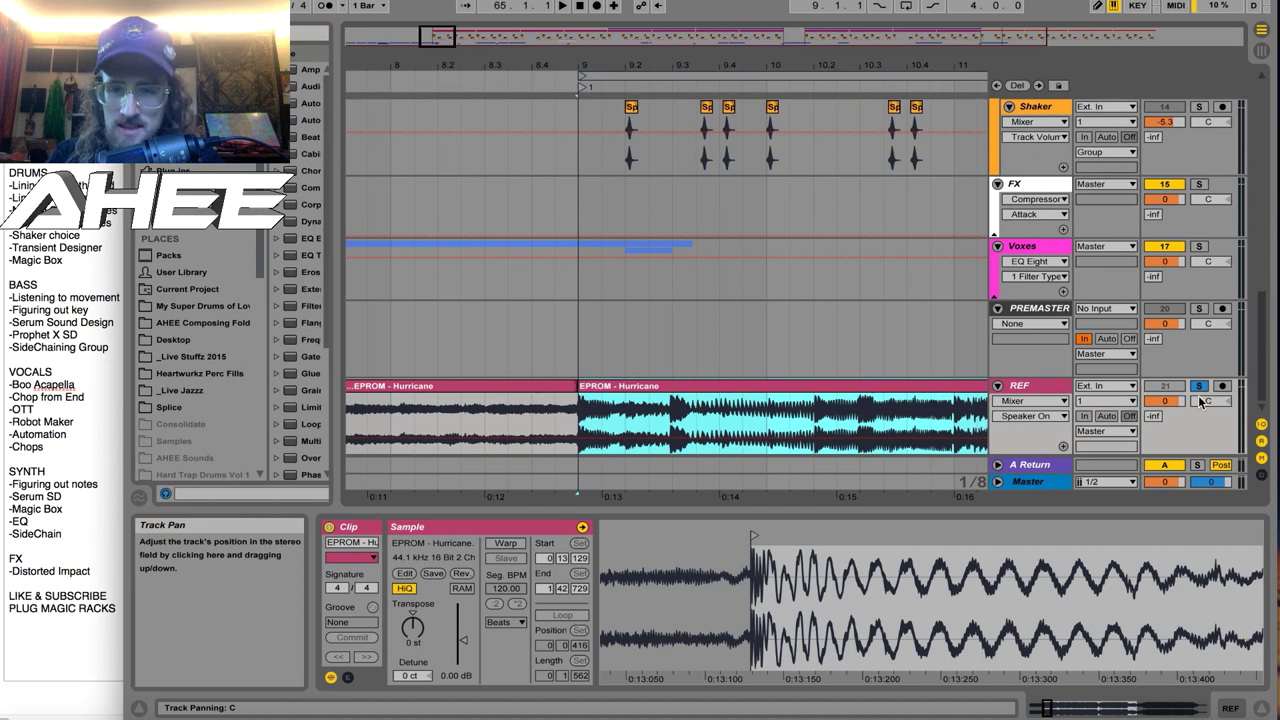
pyautogui.press('space')
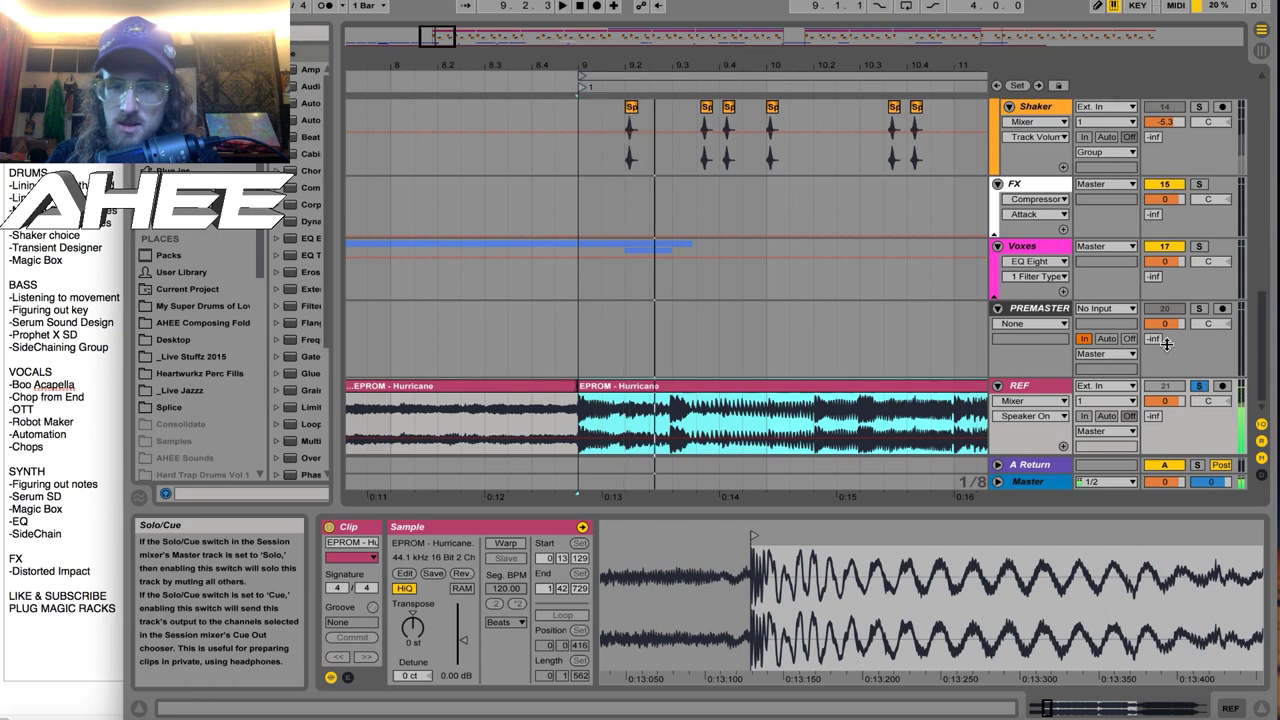
# Solo the Kick 1 track and select its SS_kick_puffy clip at bar 9 for listening.
pyautogui.scroll(5, 1143, 372)
pyautogui.scroll(3, 1190, 276)
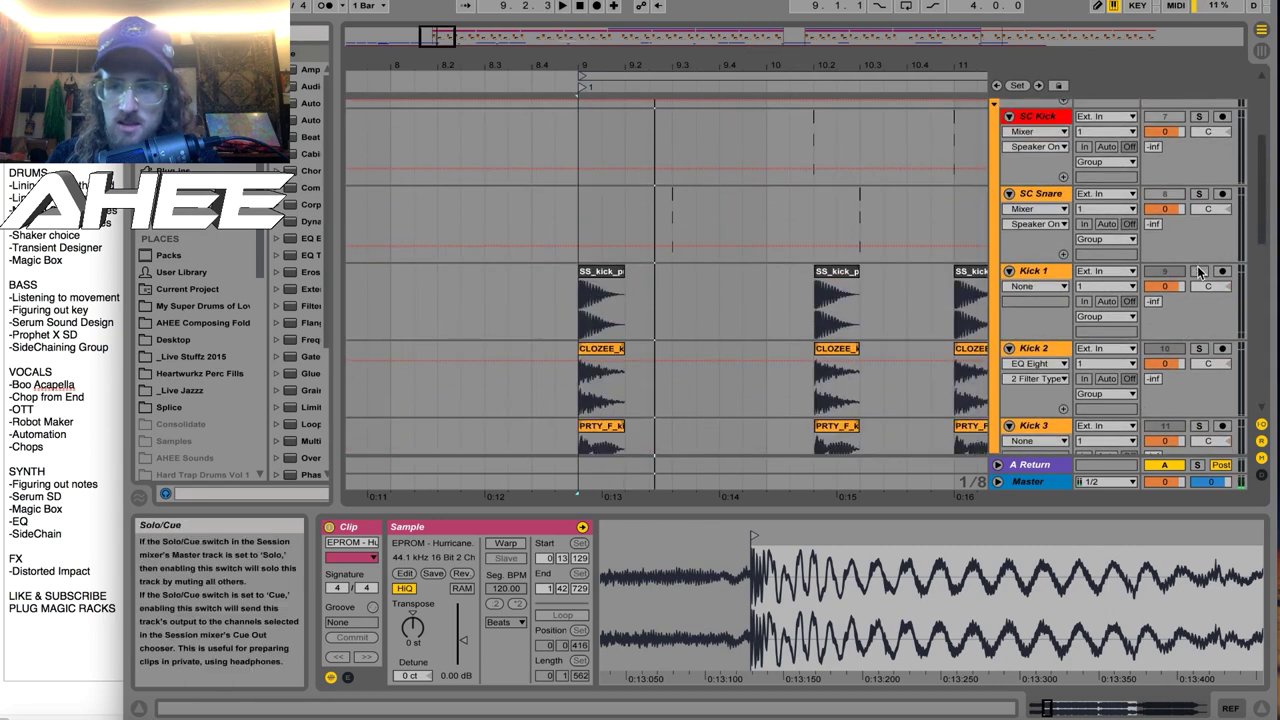
pyautogui.click(1199, 272)
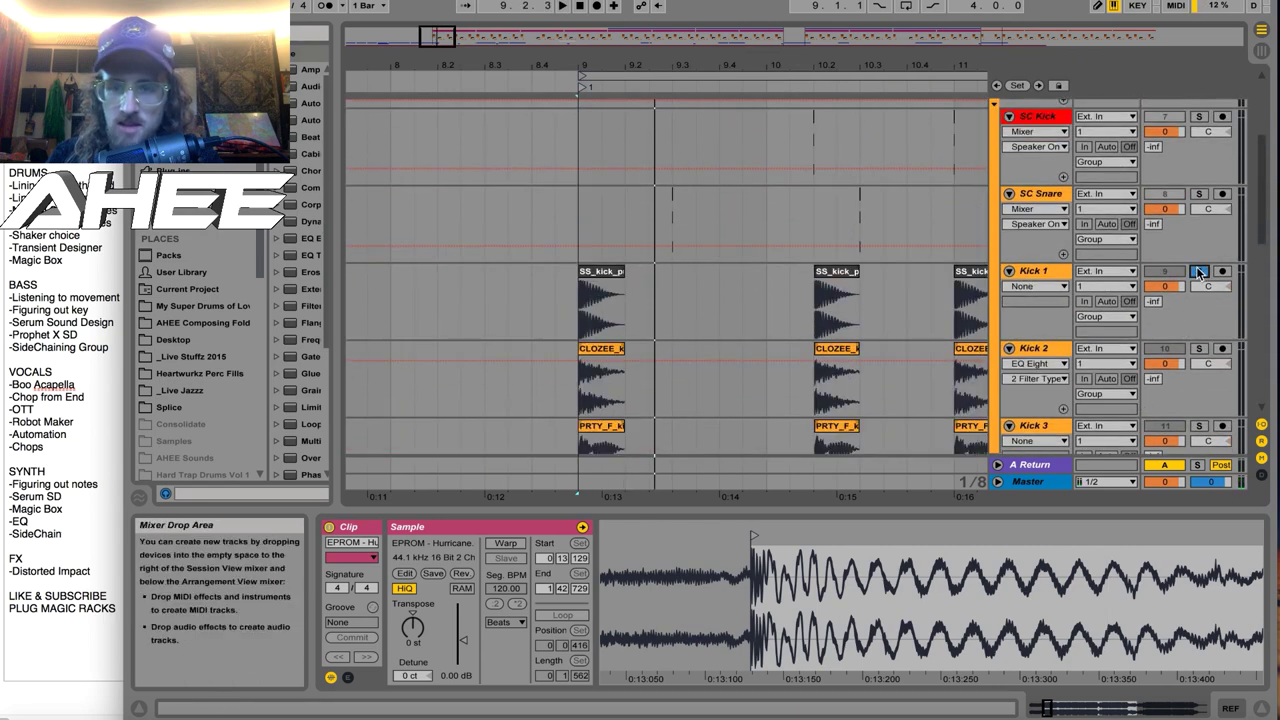
pyautogui.click(597, 272)
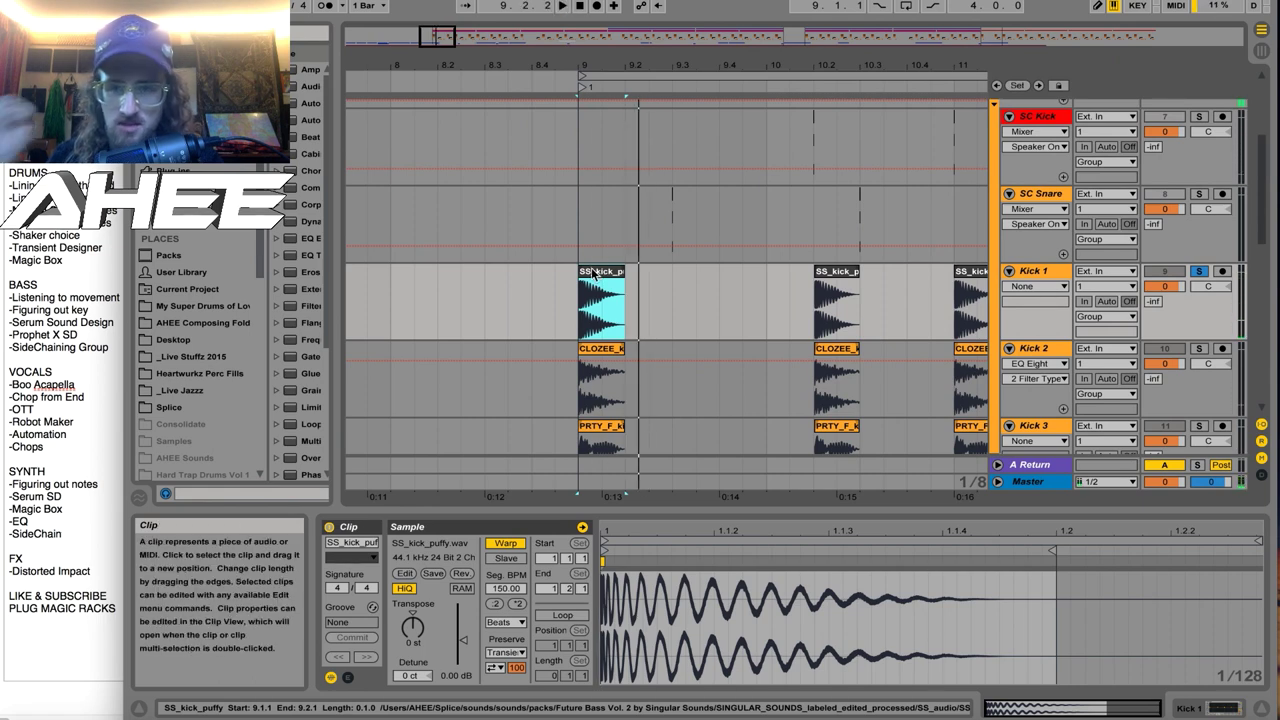
# Solo the REF track and play the opening hit at bar 9 to compare it with Kick 1.
pyautogui.scroll(-5, 600, 352)
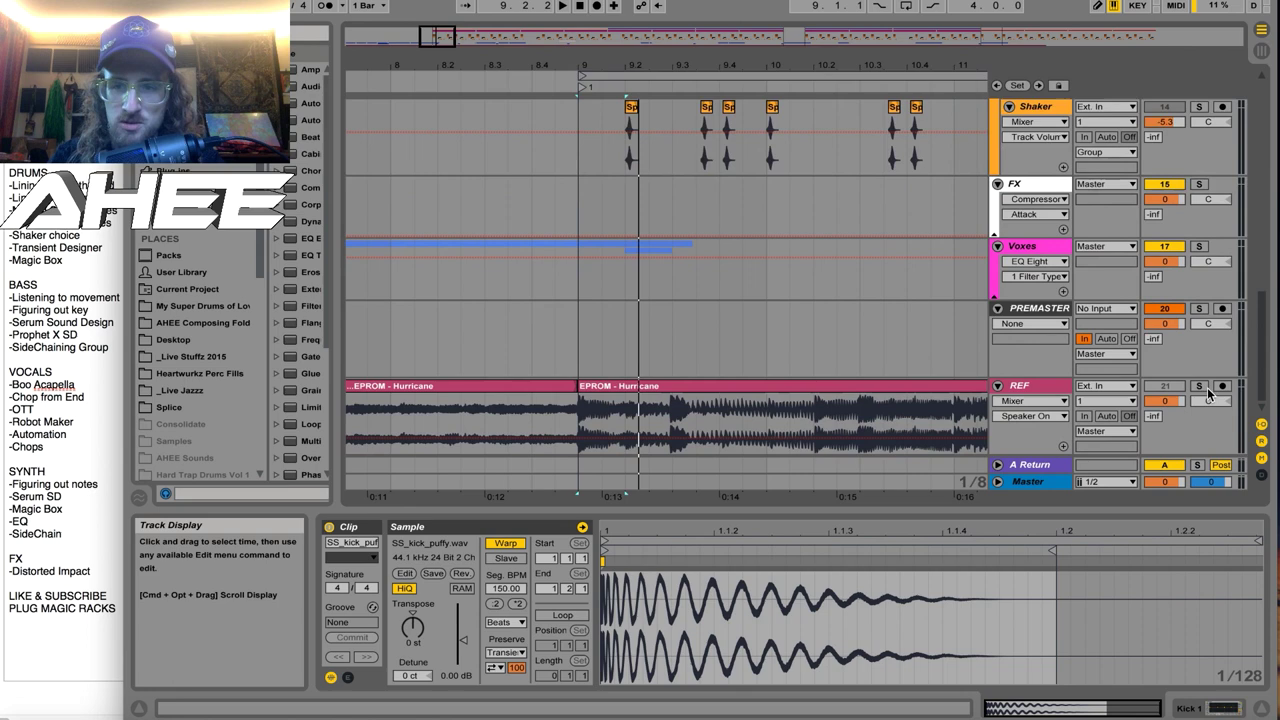
pyautogui.press('space')
pyautogui.click(1200, 387)
# Solo Kick 2 and Kick 3 for listening at bar 9, and show the EQ Eight on Kick 2.
pyautogui.scroll(5, 1181, 358)
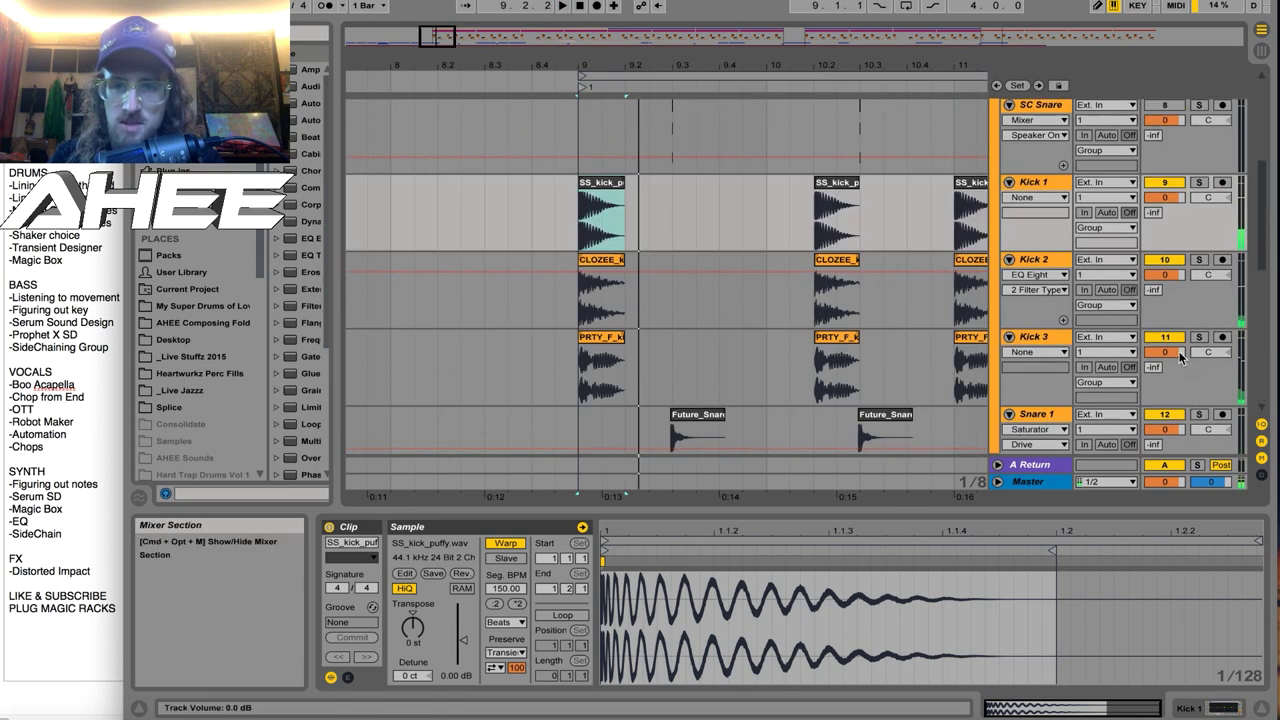
pyautogui.click(1199, 259)
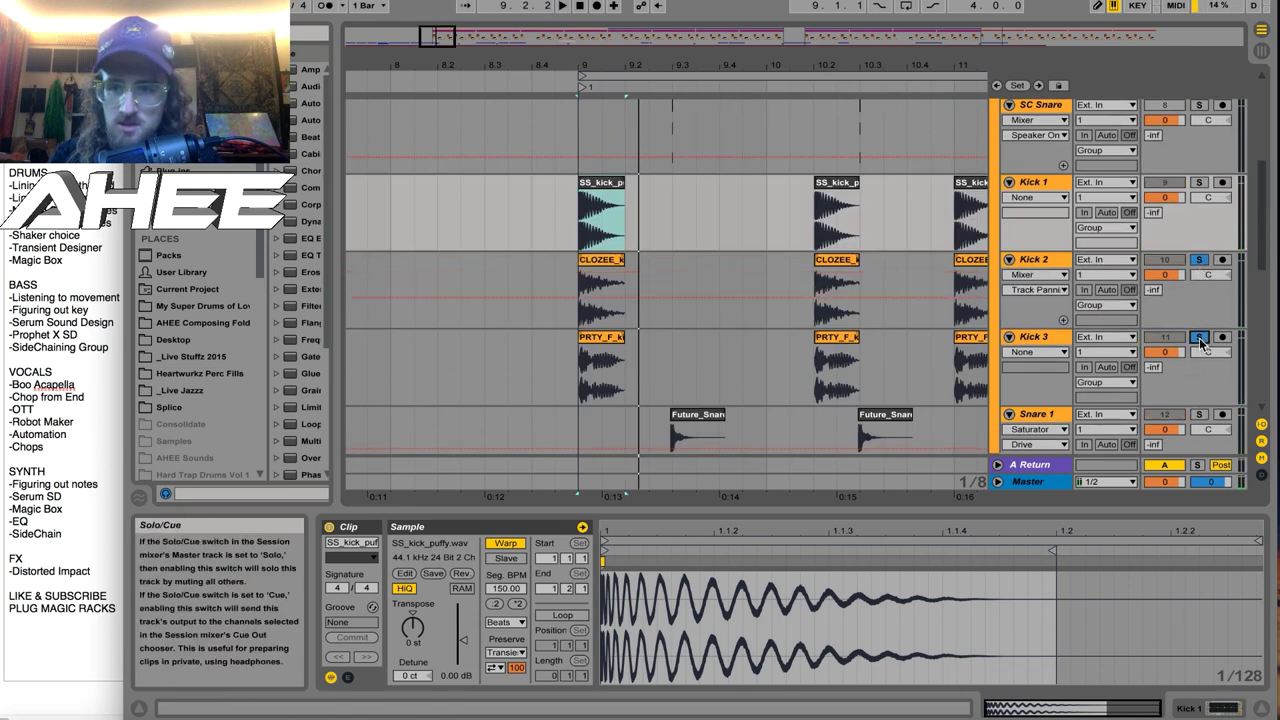
pyautogui.click(1040, 322)
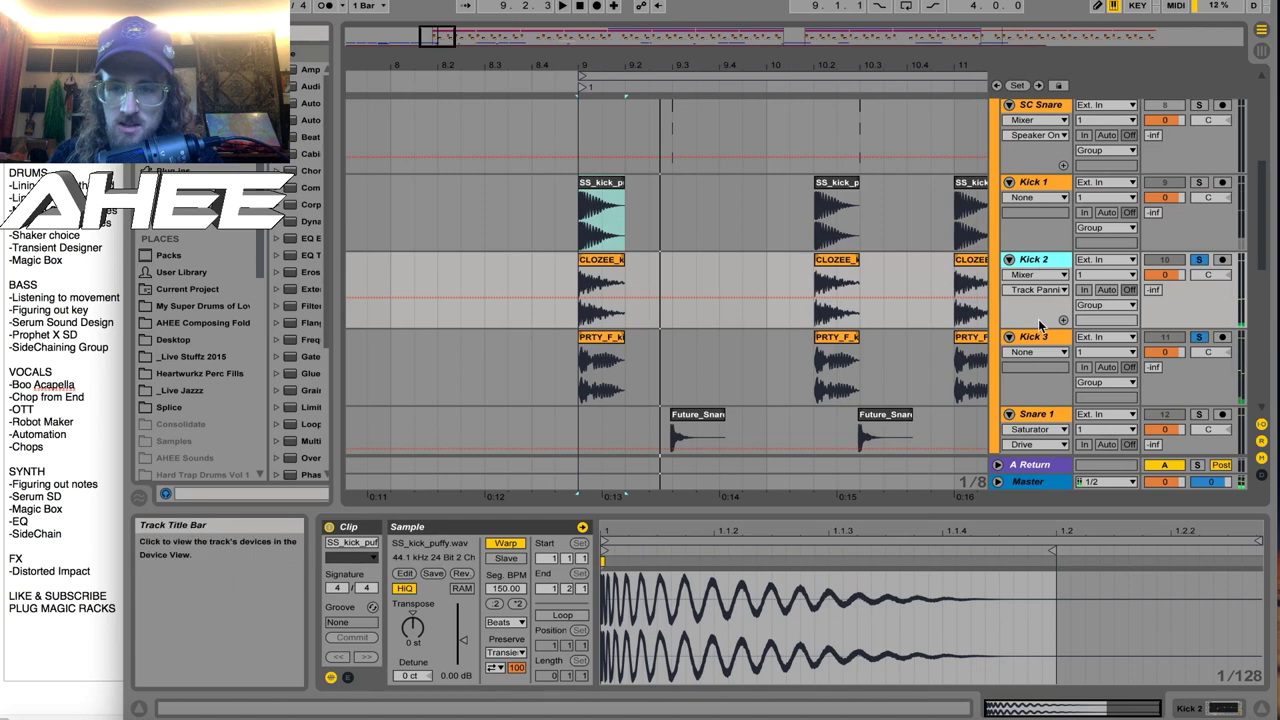
pyautogui.click(1222, 707)
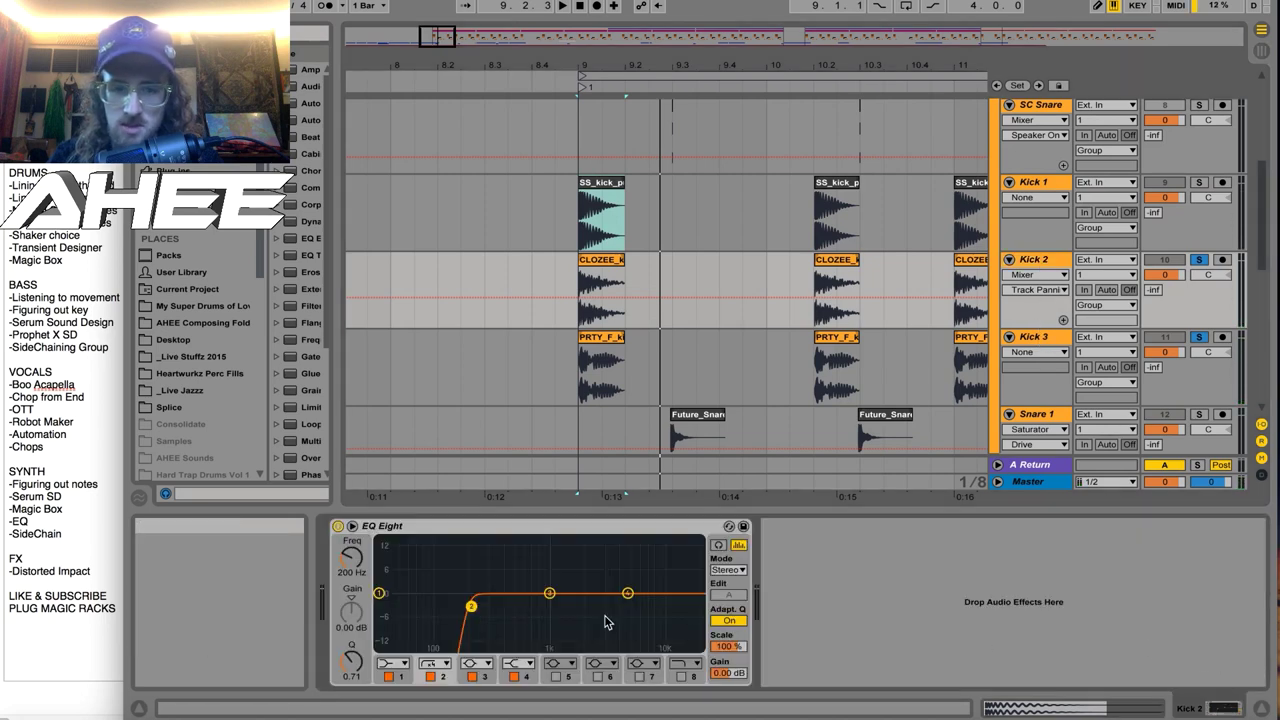
# Solo Kick 1, Kick 2 and Kick 3 together, play the layered kick at bar 9, and turn the solos off.
pyautogui.click(1033, 340)
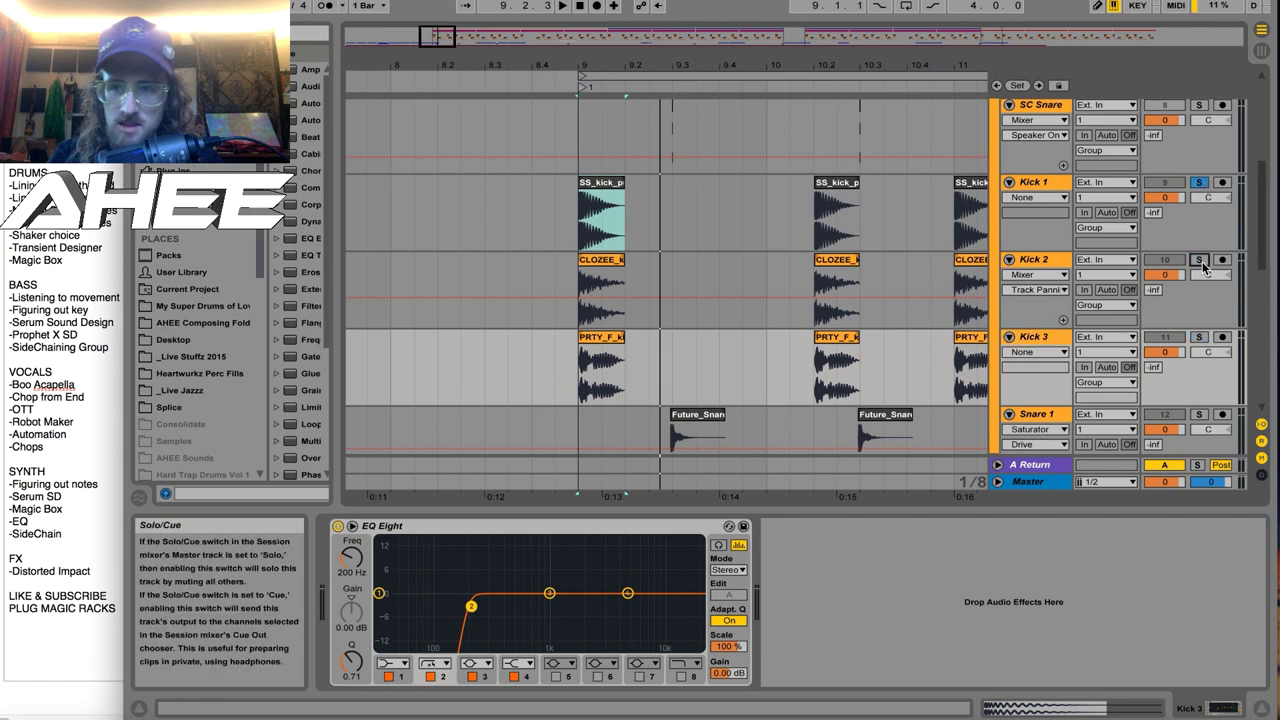
pyautogui.click(1199, 260)
pyautogui.click(1199, 337)
pyautogui.press('space')
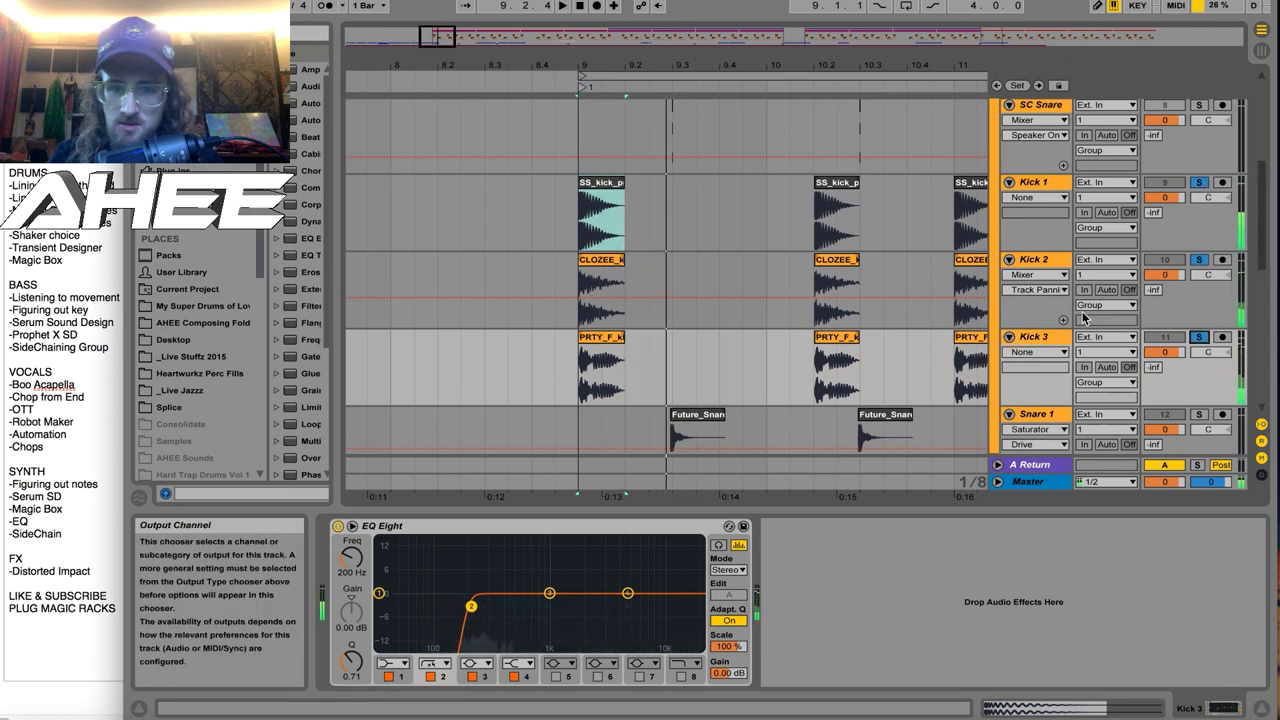
pyautogui.press('space')
pyautogui.press('space')
pyautogui.click(1199, 261)
pyautogui.click(1199, 261)
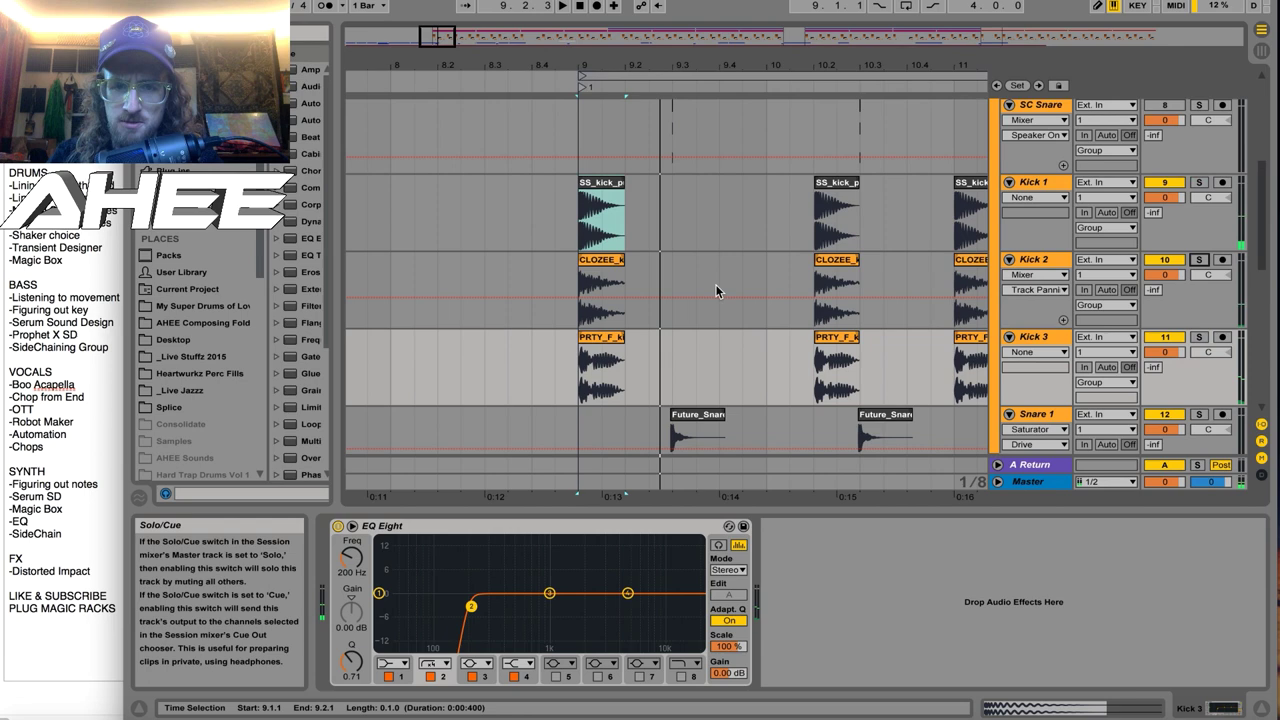
# Solo the REF track and play the reference snare from its onset at 9.2.4, just before beat 9.3.
pyautogui.scroll(-10, 700, 300)
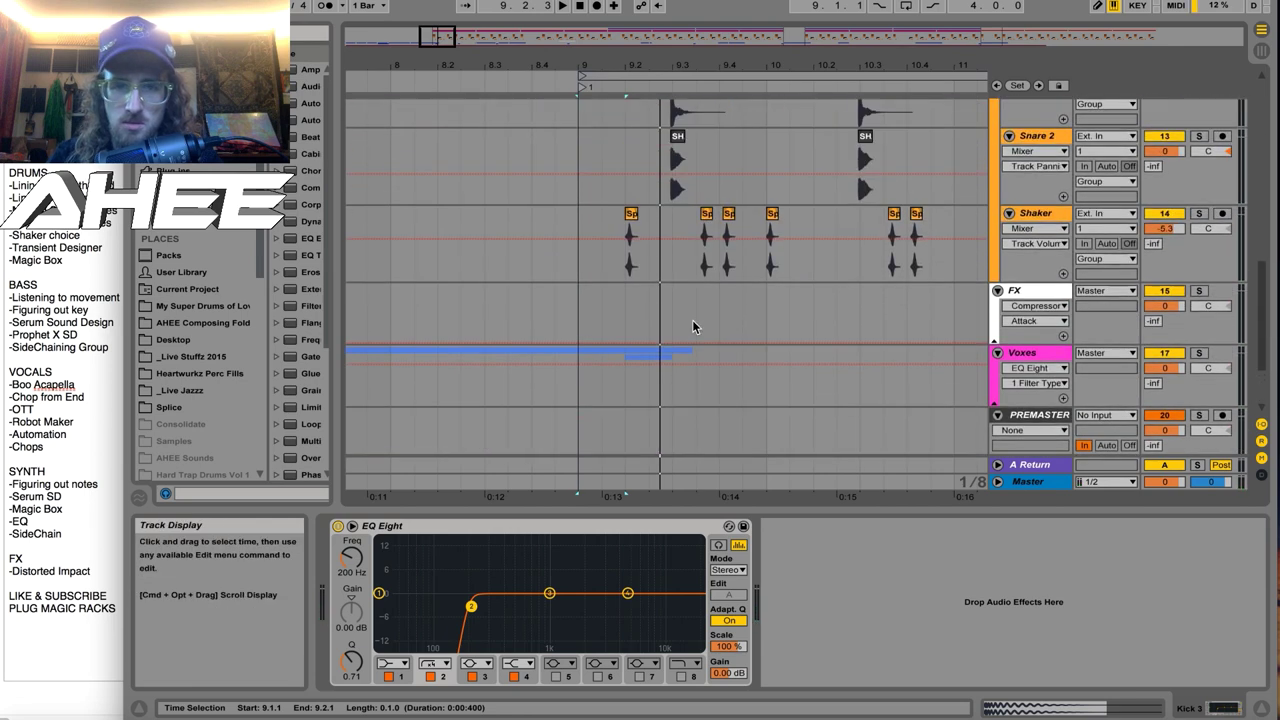
pyautogui.scroll(5, 692, 319)
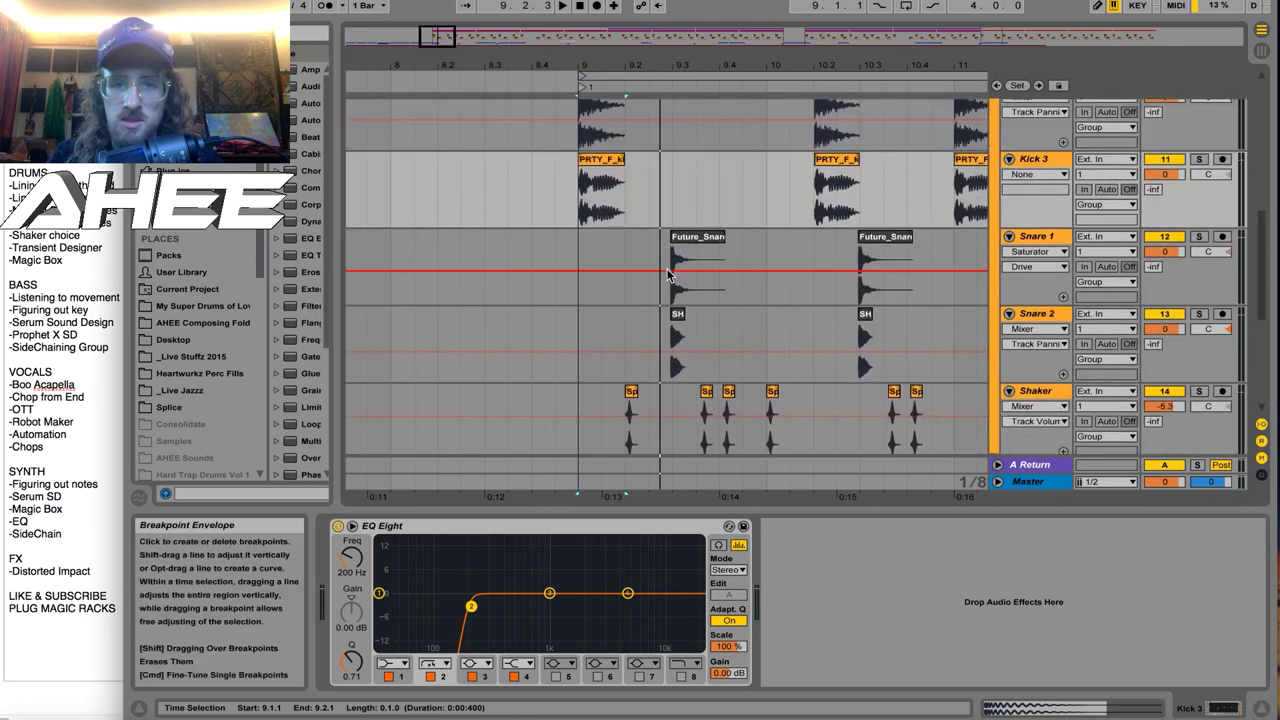
pyautogui.click(668, 275)
pyautogui.scroll(-5, 690, 300)
pyautogui.click(671, 415)
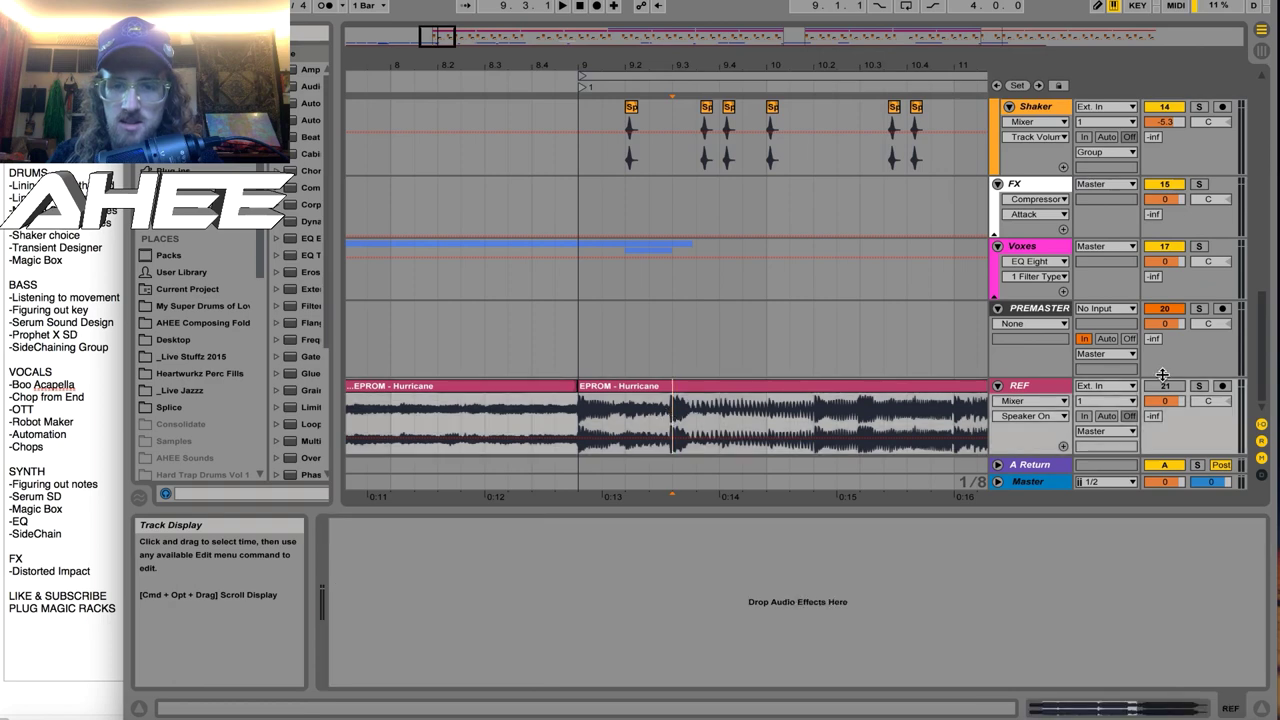
pyautogui.moveTo(644, 66); pyautogui.dragTo(662, 341)
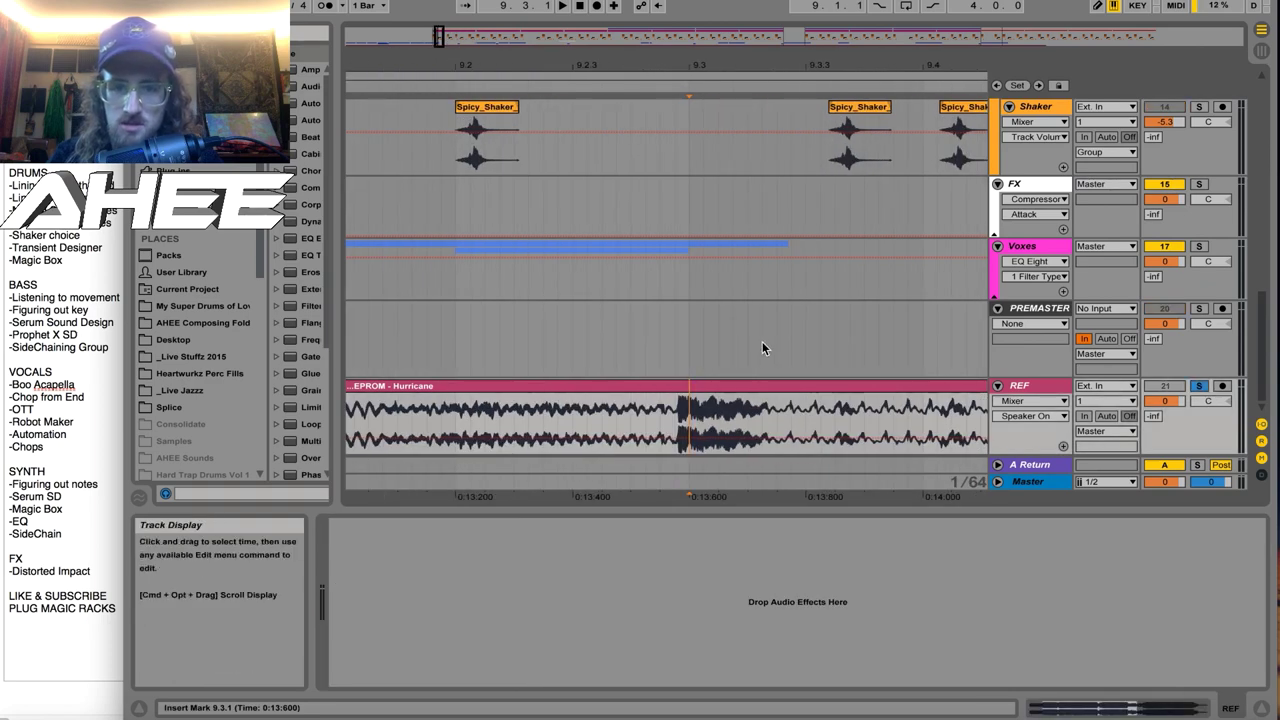
pyautogui.click(675, 413)
pyautogui.press('space')
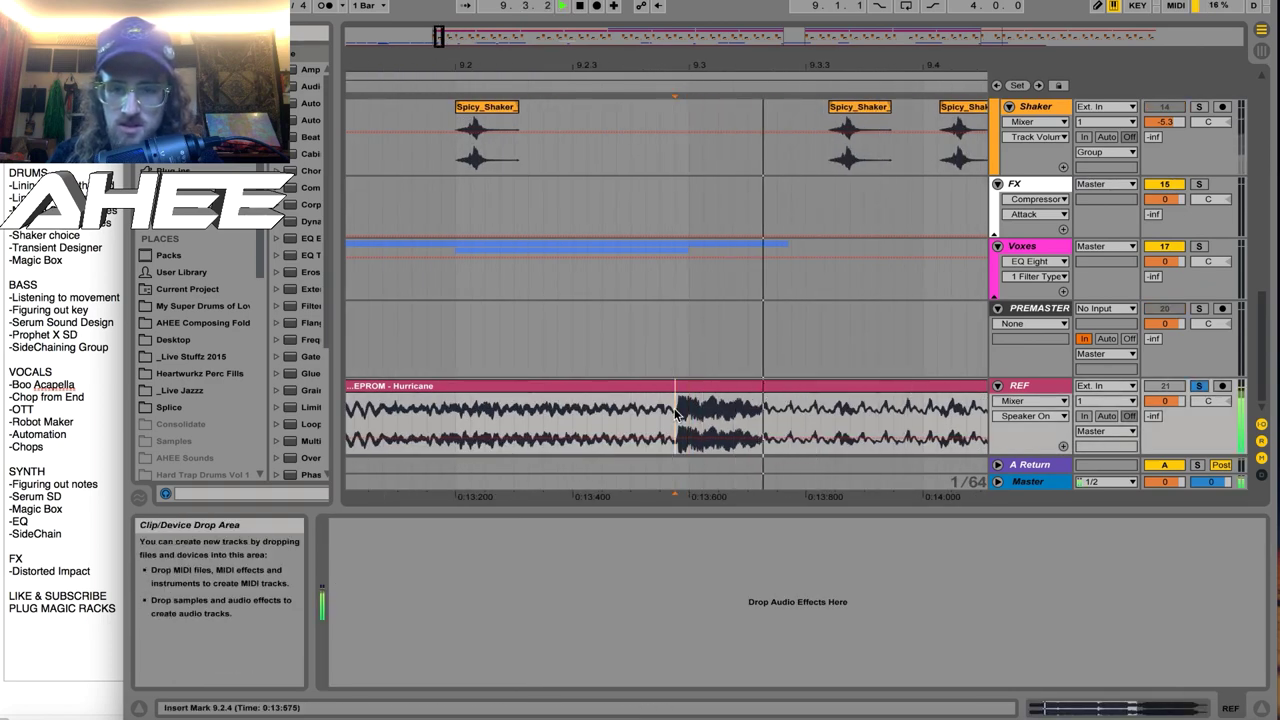
# Solo Snare 1, open its Future_Snare_04 clip before beat 9.3, and play it while checking its transposition.
pyautogui.scroll(1, 674, 408)
pyautogui.scroll(5, 674, 410)
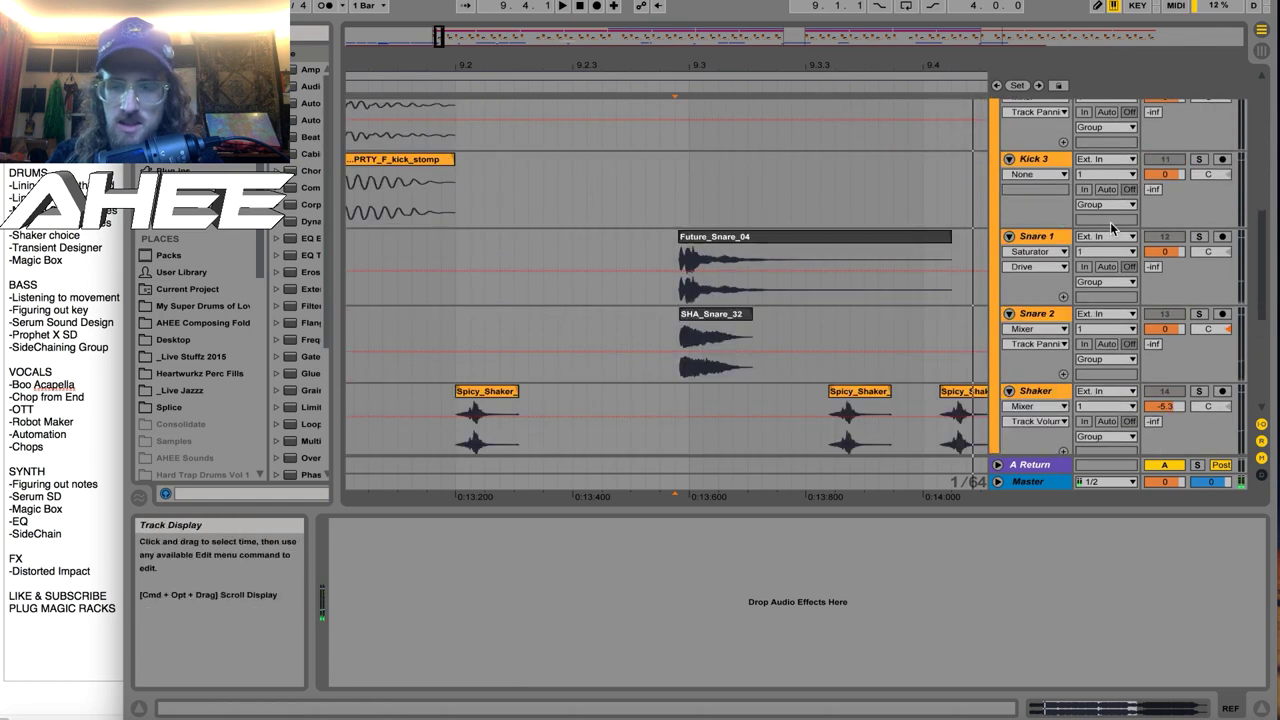
pyautogui.click(1203, 237)
pyautogui.doubleClick(703, 237)
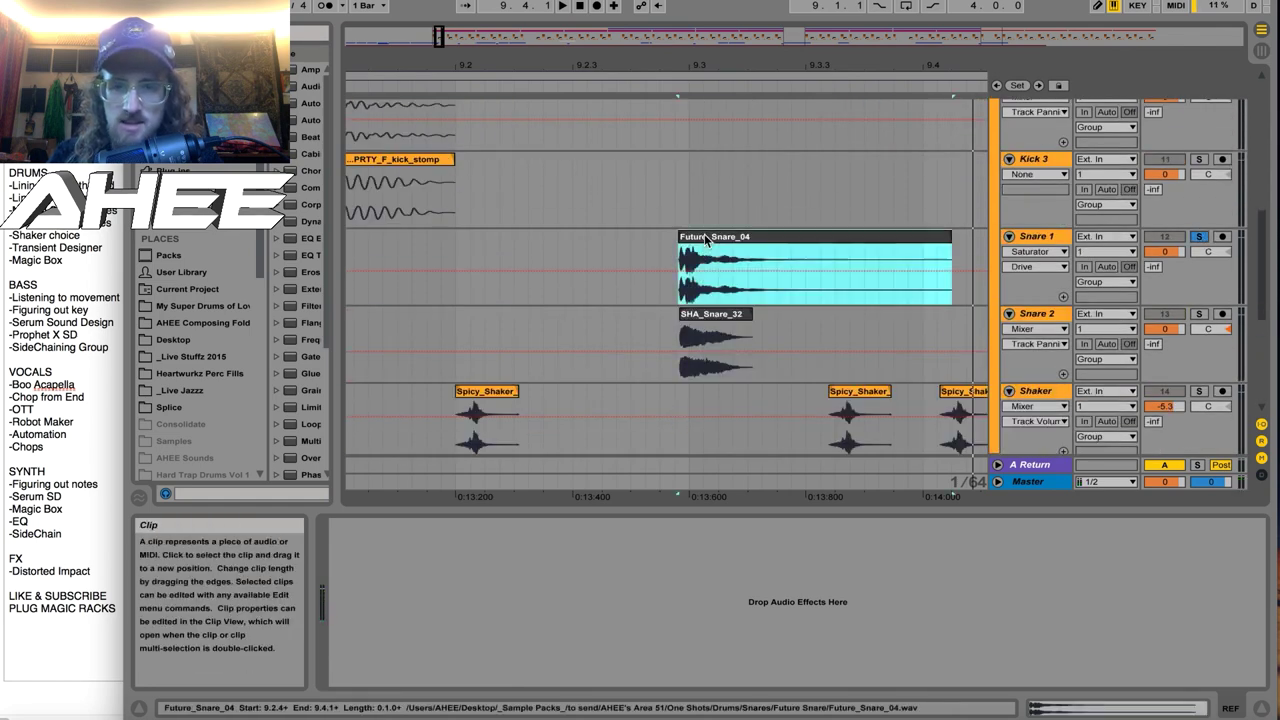
pyautogui.moveTo(681, 66); pyautogui.dragTo(659, 87)
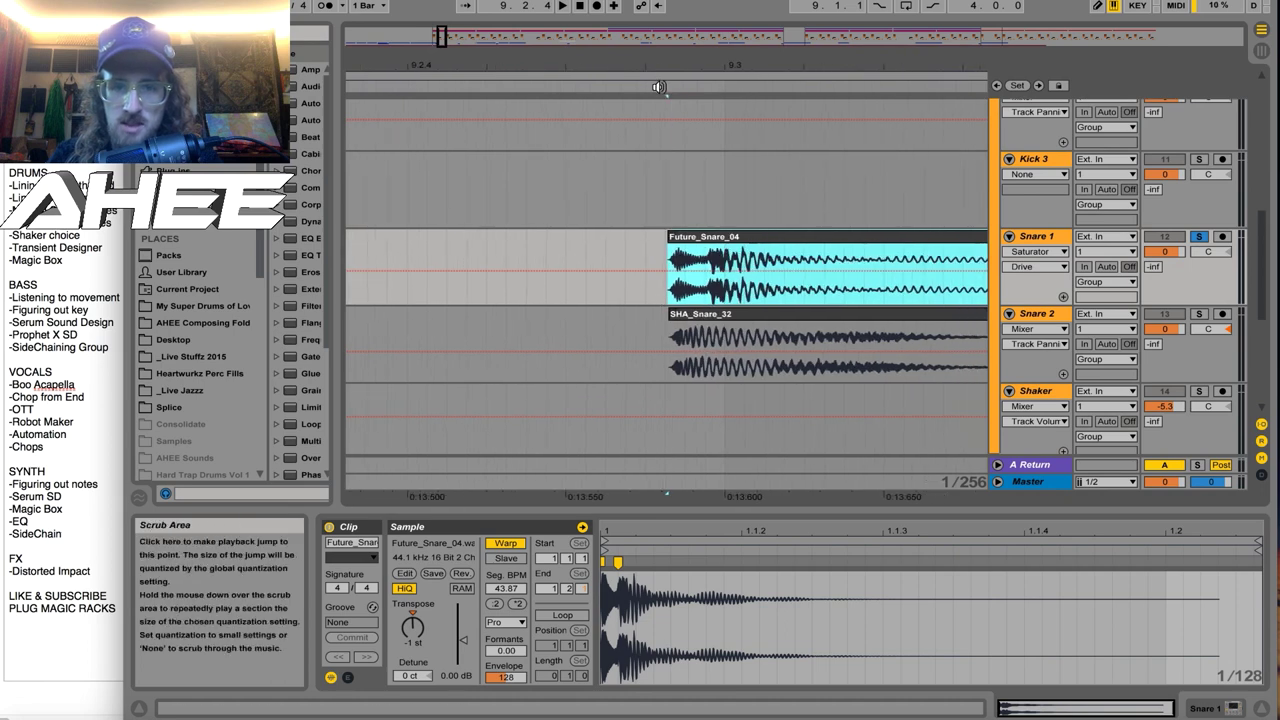
pyautogui.click(415, 628)
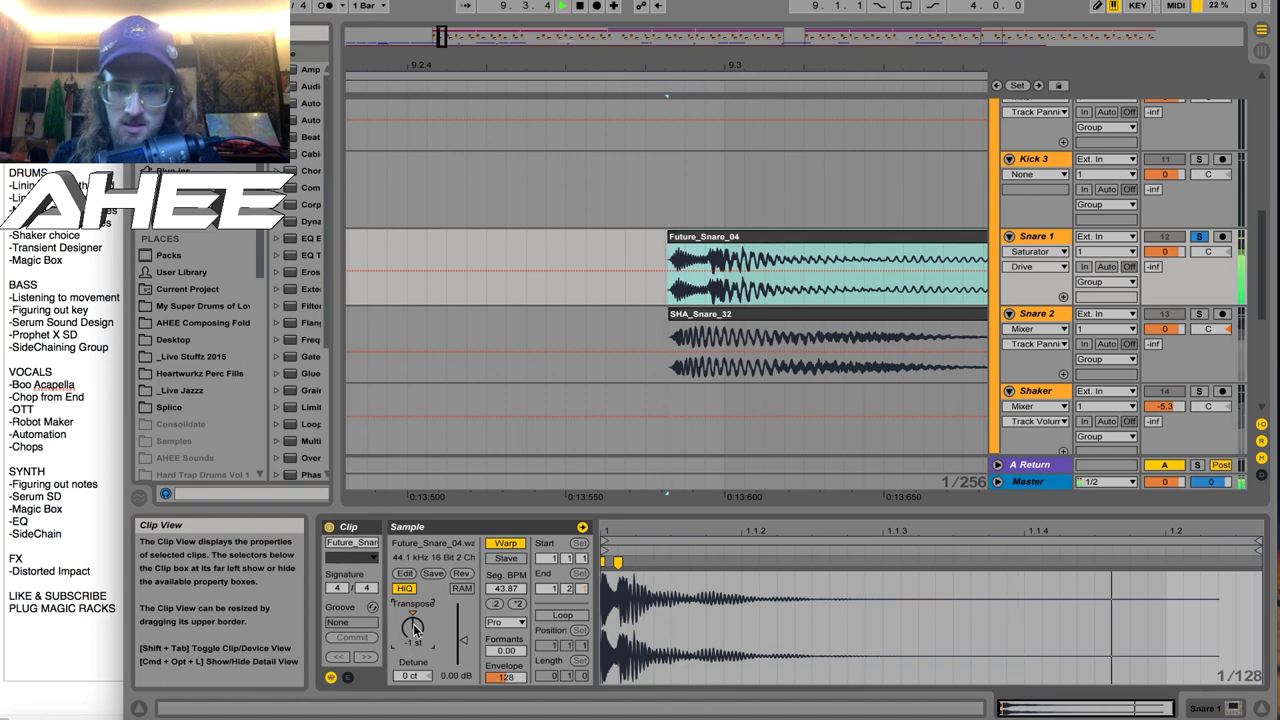
# Open the SHA_Snare_32 clip, solo Snare 2 and play the clip while checking its transposition.
pyautogui.click(711, 319)
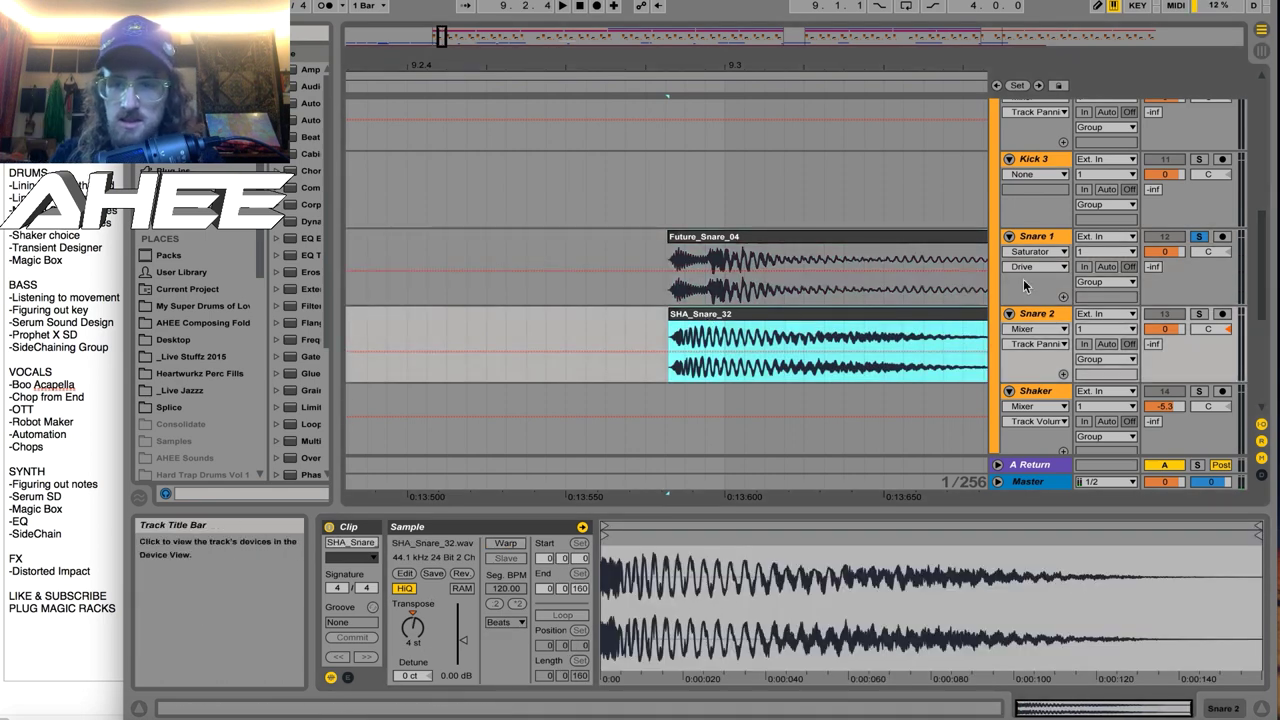
pyautogui.click(1199, 314)
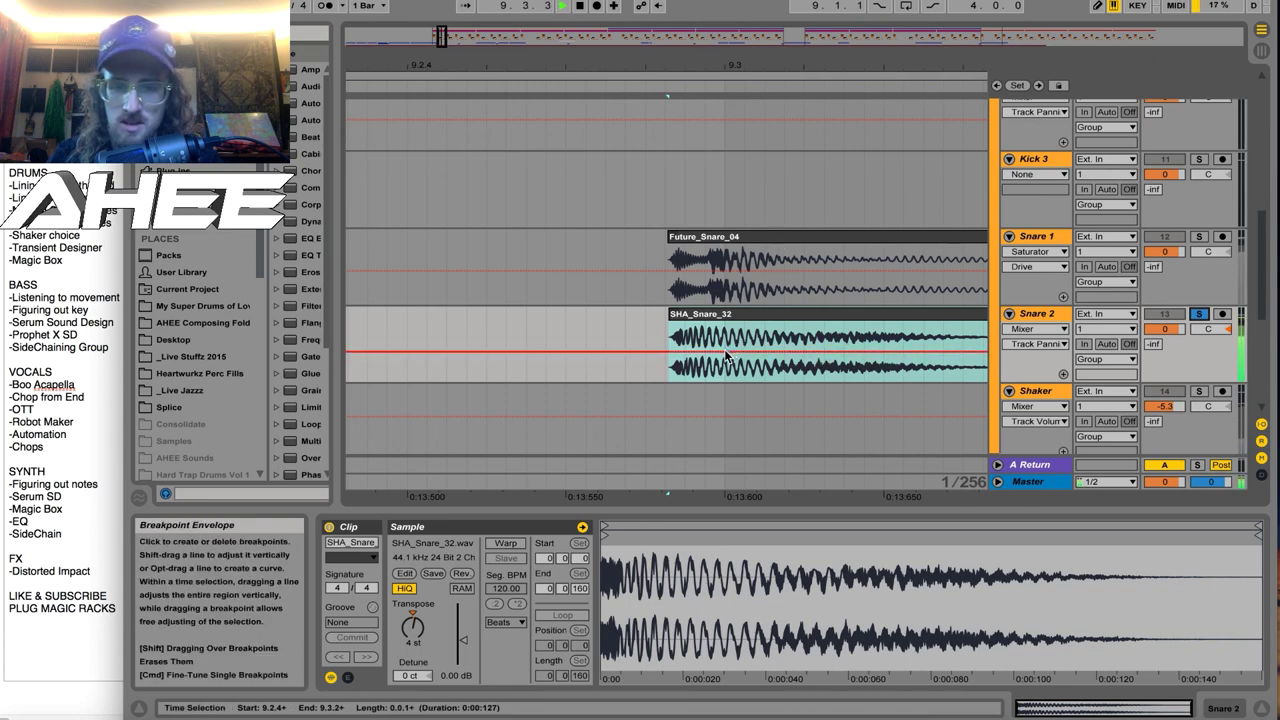
pyautogui.press('space')
pyautogui.click(414, 629)
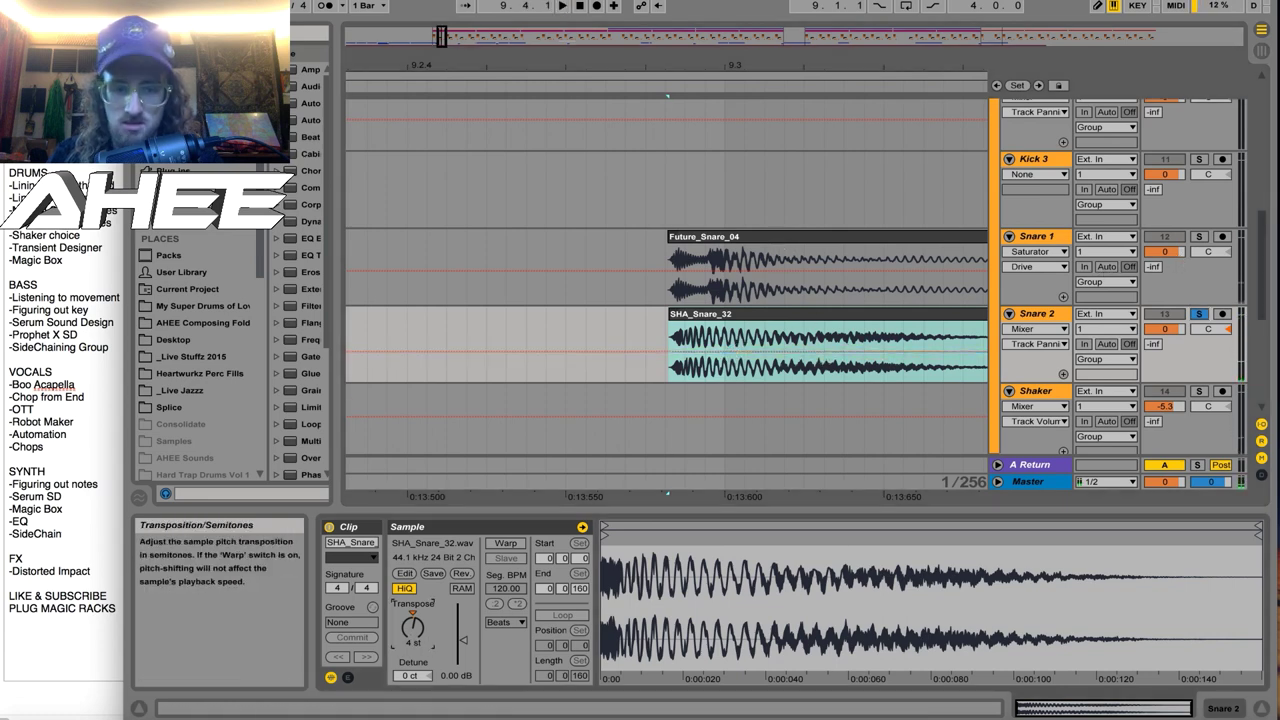
pyautogui.press('space')
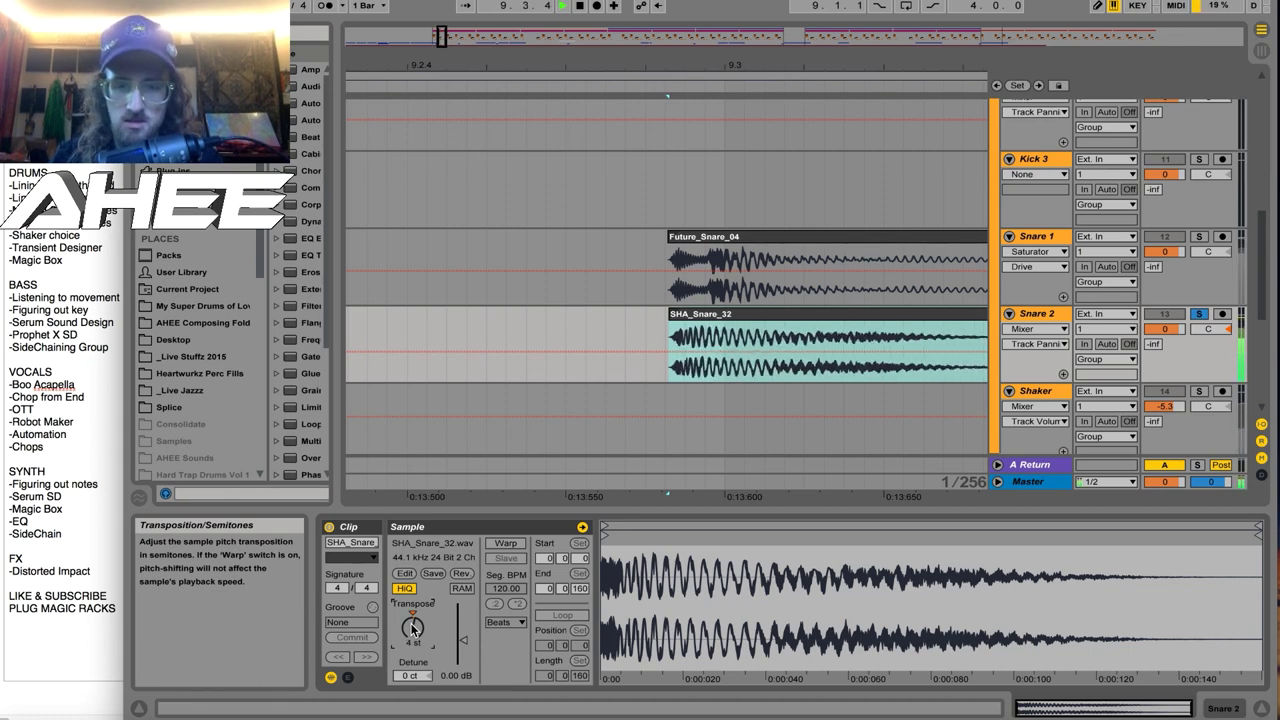
# Add Snare 1 to the solo and play both snare layers together from 9.2.4.
pyautogui.keyDown('super'); pyautogui.click(1198, 236); pyautogui.keyUp('super')
pyautogui.press('space')
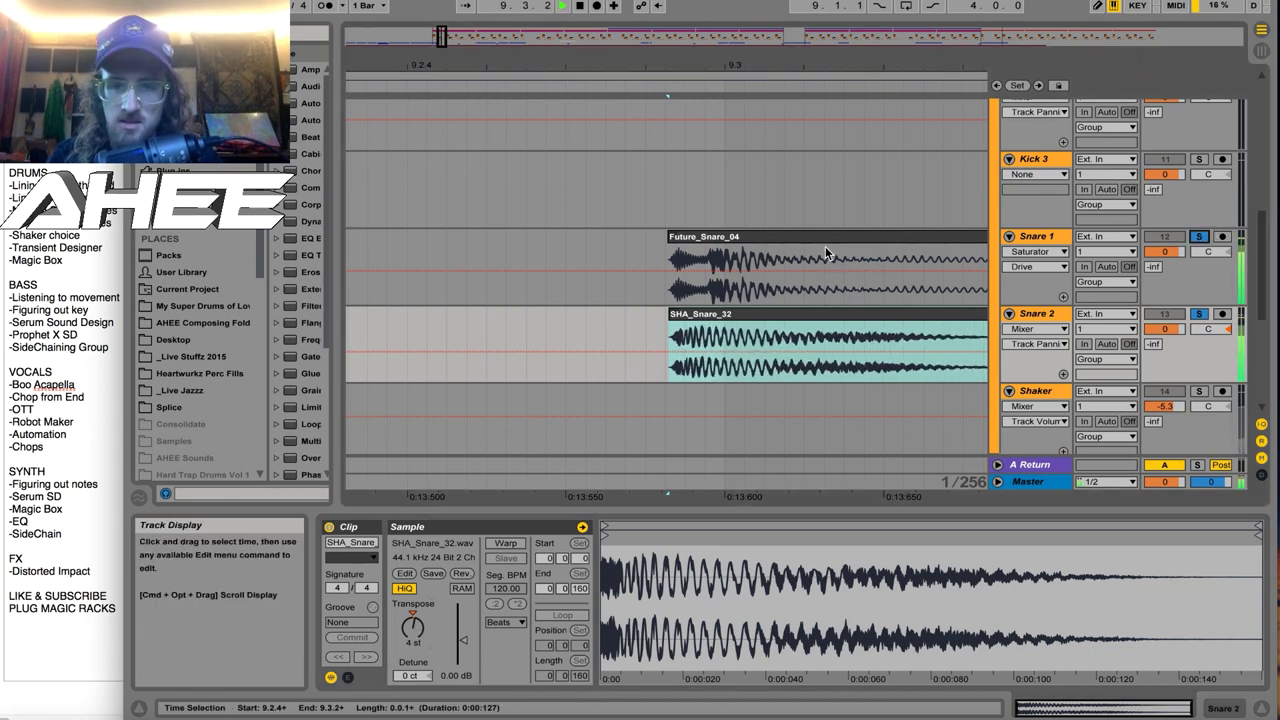
pyautogui.press('space')
pyautogui.moveTo(757, 71); pyautogui.dragTo(757, 36)
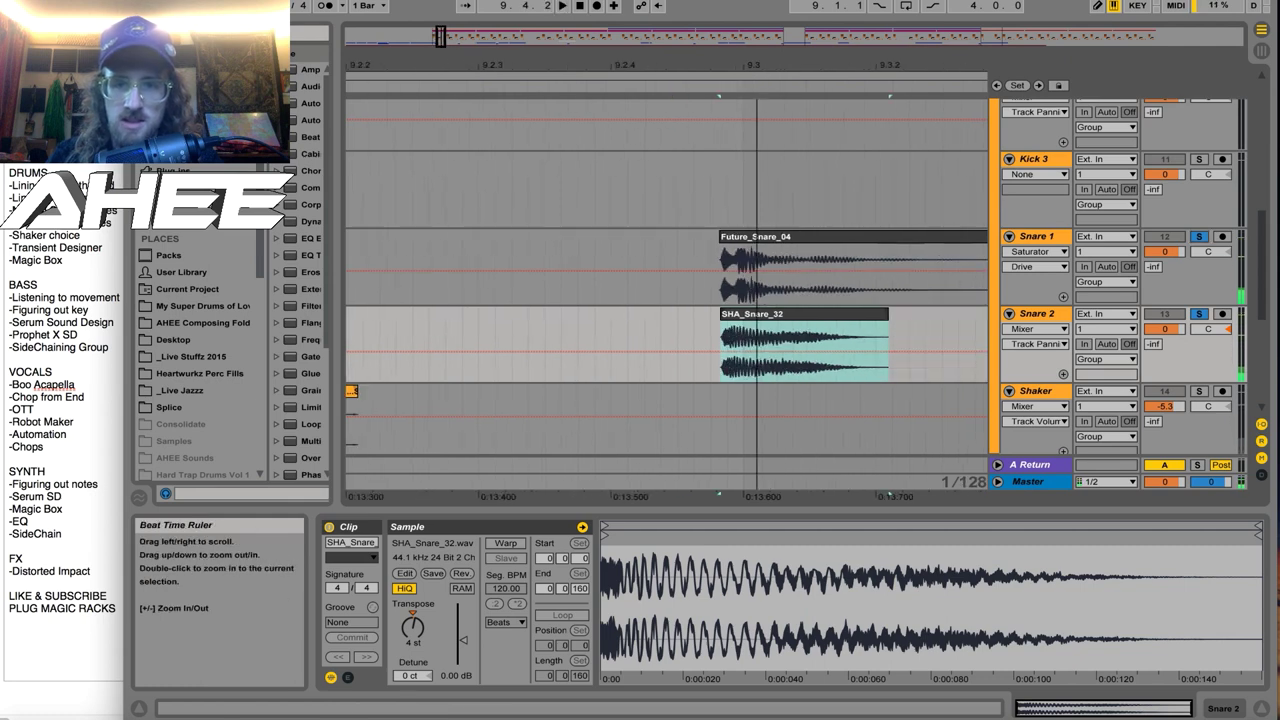
# Solo the REF track, play its snare hit for comparison, and return to the unsoloed kick and snare tracks around bar 9.
pyautogui.scroll(-5, 783, 317)
pyautogui.click(1200, 387)
pyautogui.press('space')
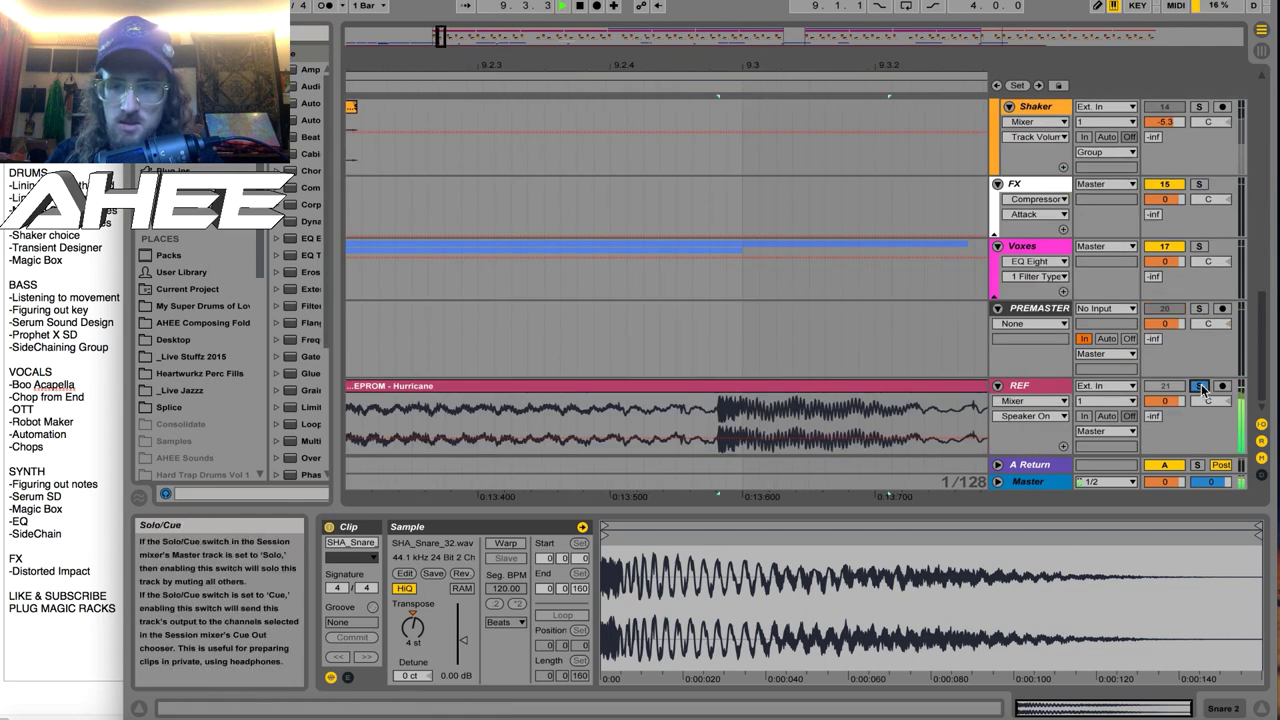
pyautogui.scroll(5, 1203, 389)
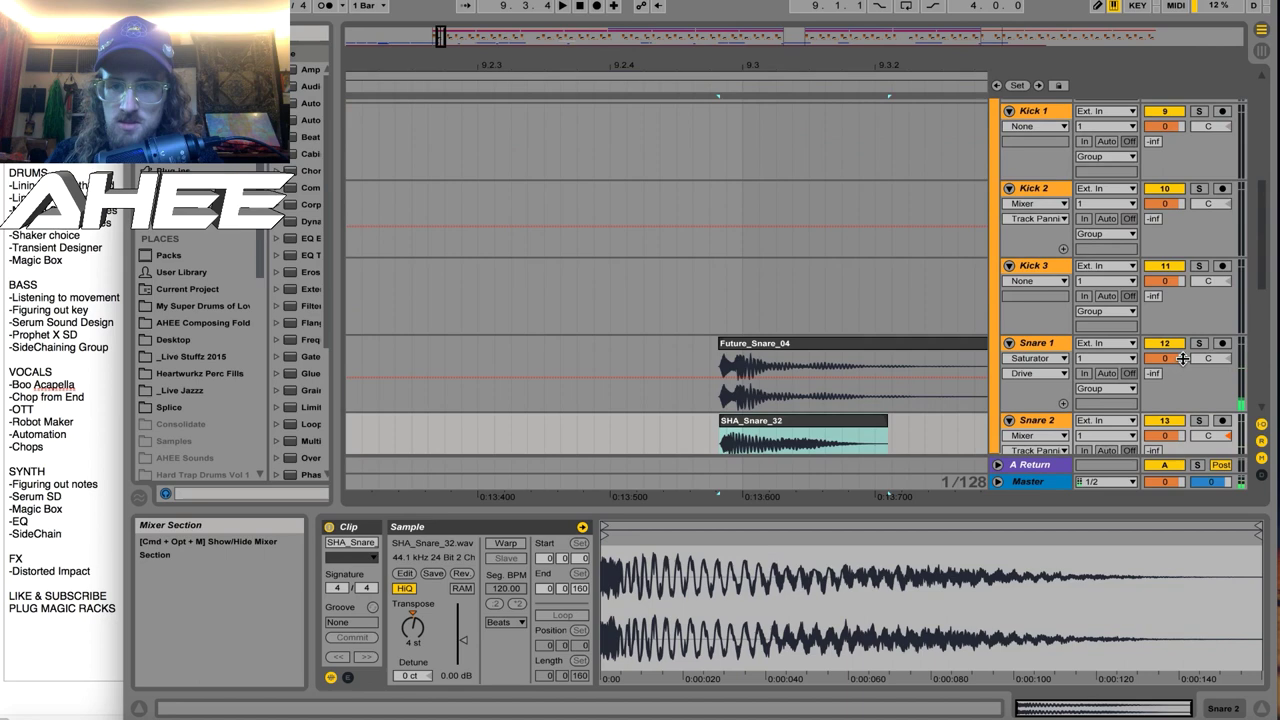
pyautogui.moveTo(740, 73); pyautogui.dragTo(740, 25)
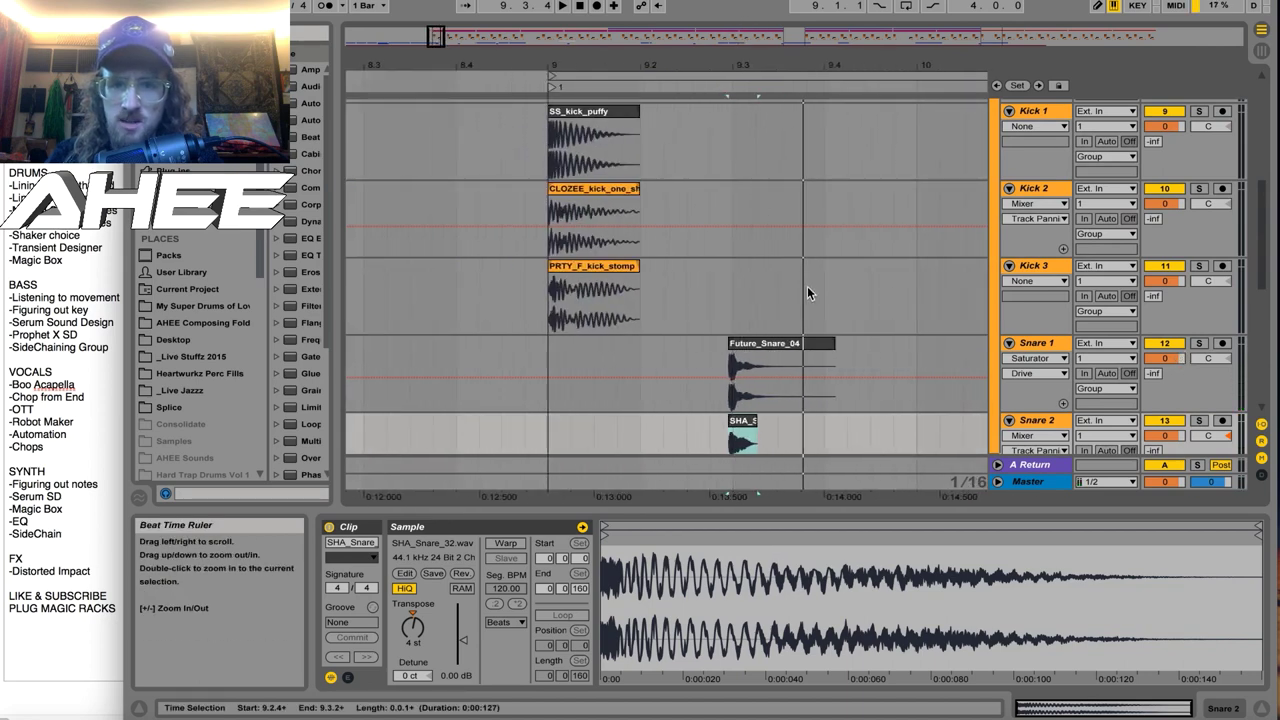
# Open the Spicy_Shaker_Hit_06 clip at 9.2 on the Shaker track and examine its waveform and placement up close.
pyautogui.scroll(-4, 807, 290)
pyautogui.click(650, 322)
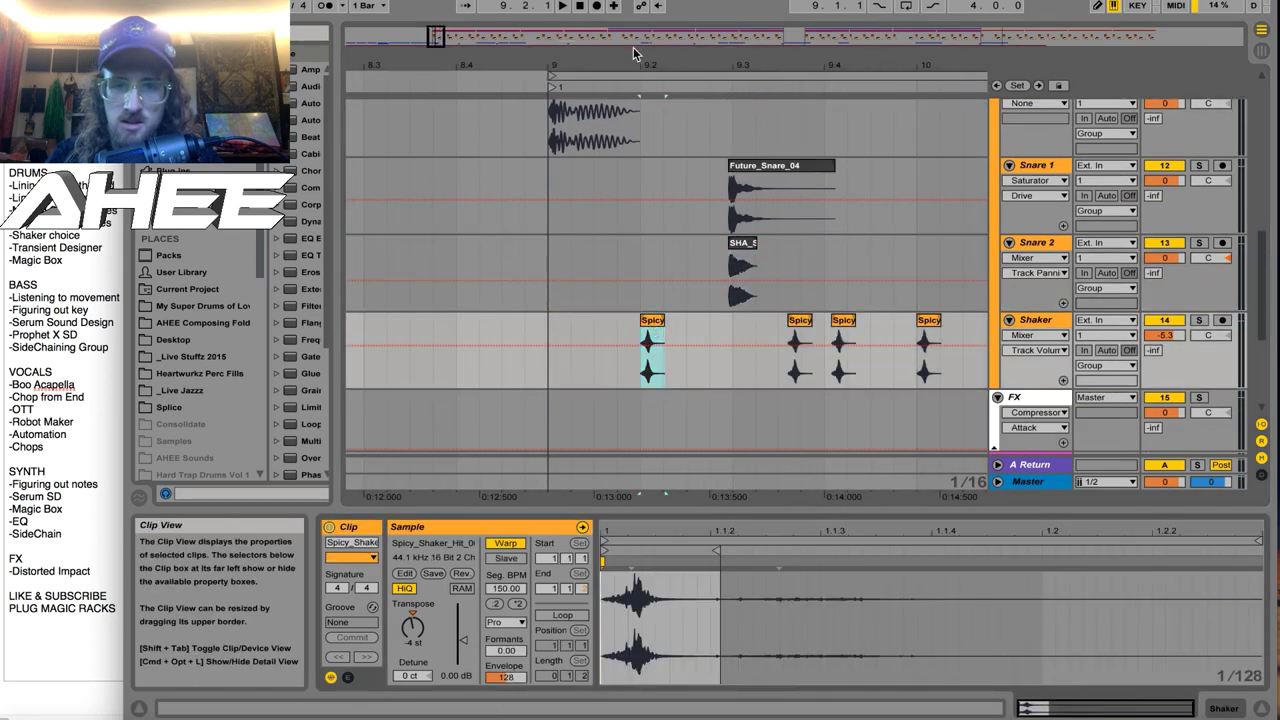
pyautogui.moveTo(634, 50); pyautogui.dragTo(638, 120)
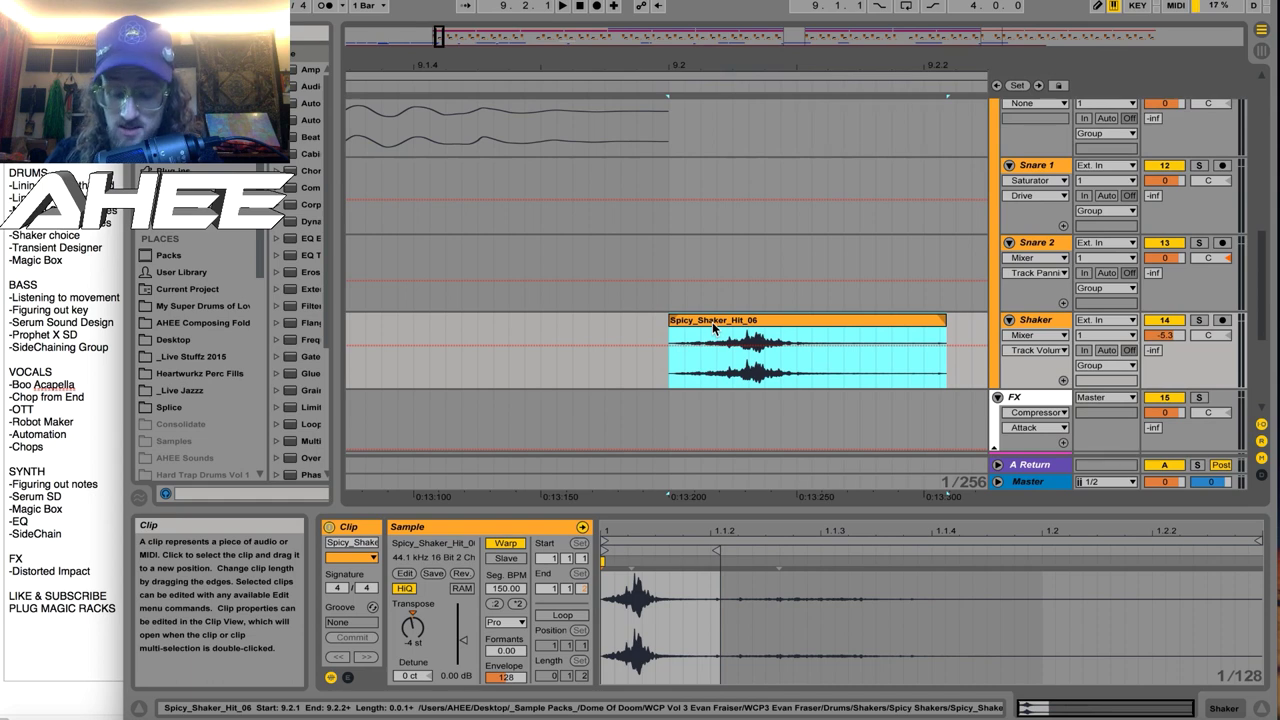
pyautogui.scroll(-3, 708, 326)
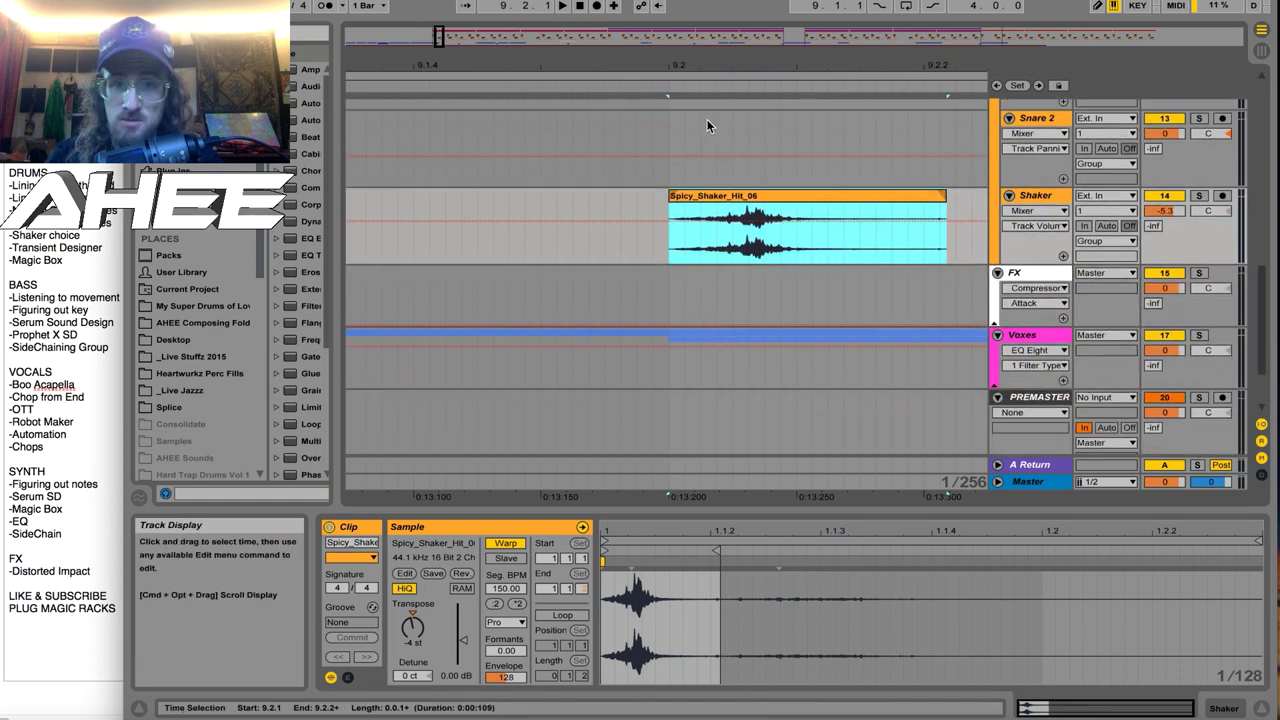
pyautogui.moveTo(710, 65); pyautogui.dragTo(712, 35)
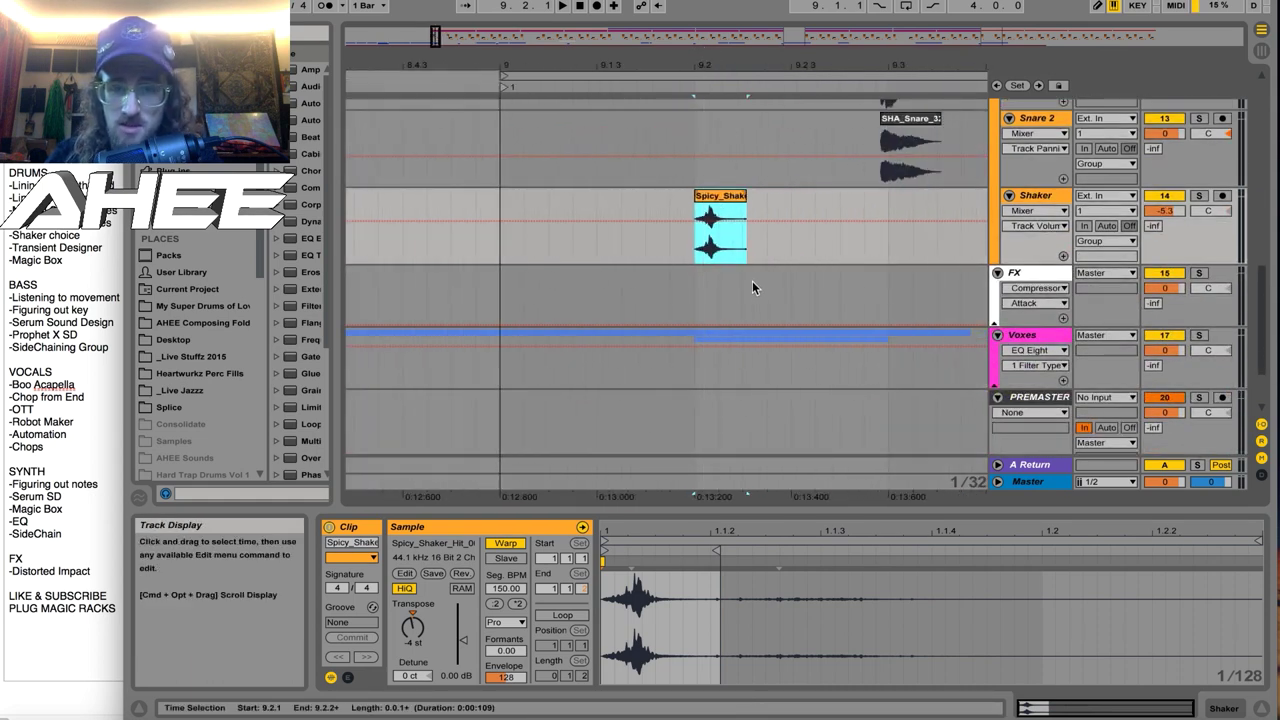
pyautogui.scroll(3, 753, 287)
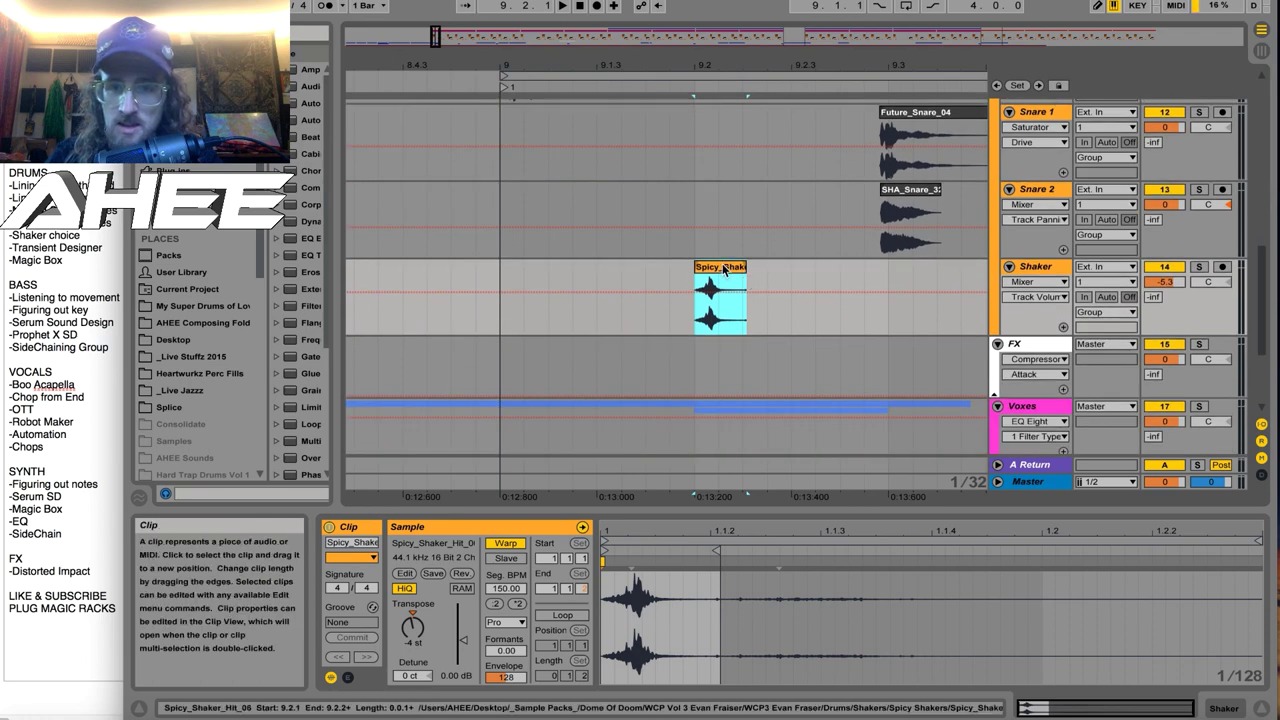
# Solo the Shaker track and play its hit from 9.2.1 while checking the clip's transposition.
pyautogui.click(1199, 269)
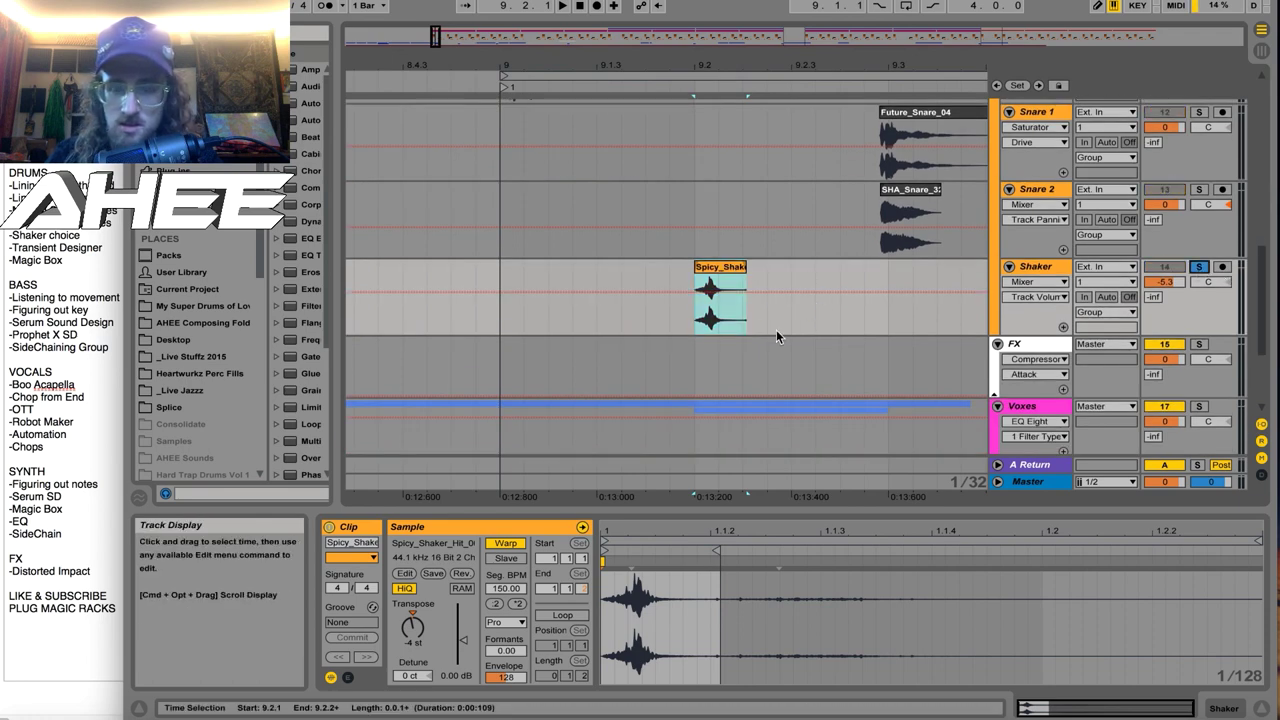
pyautogui.scroll(-1, 734, 340)
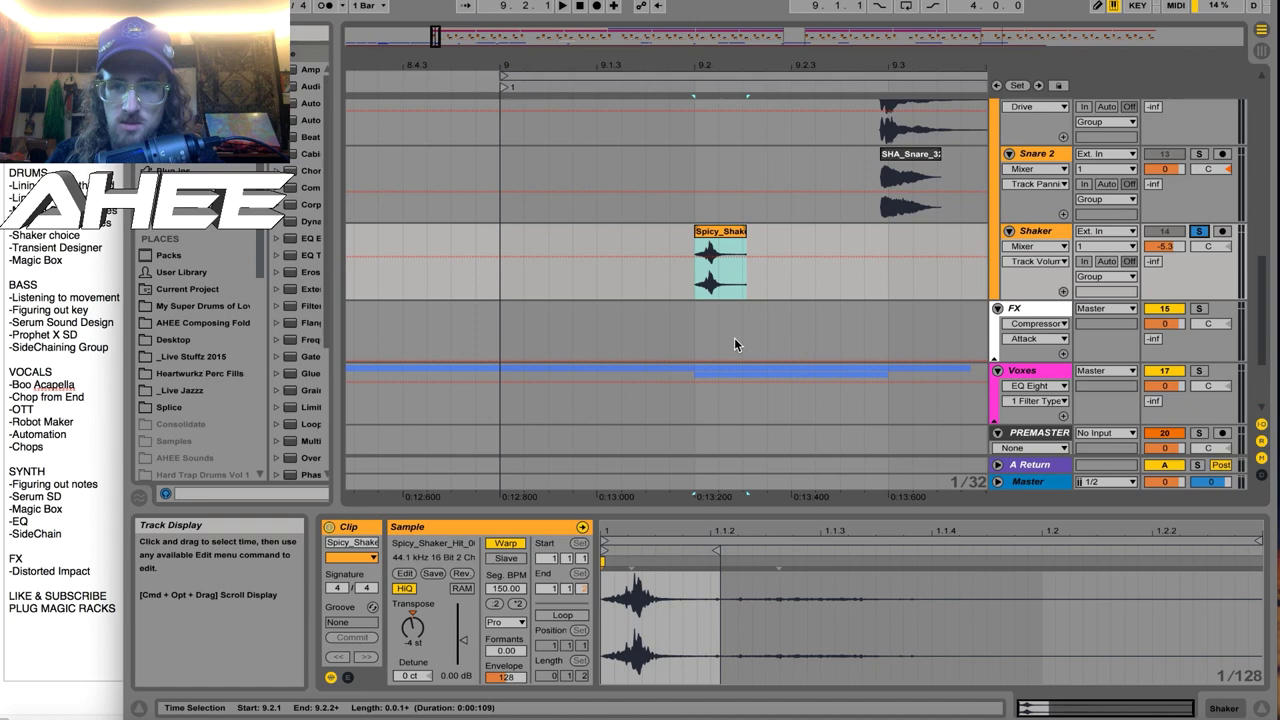
pyautogui.scroll(-1, 734, 342)
pyautogui.press('space')
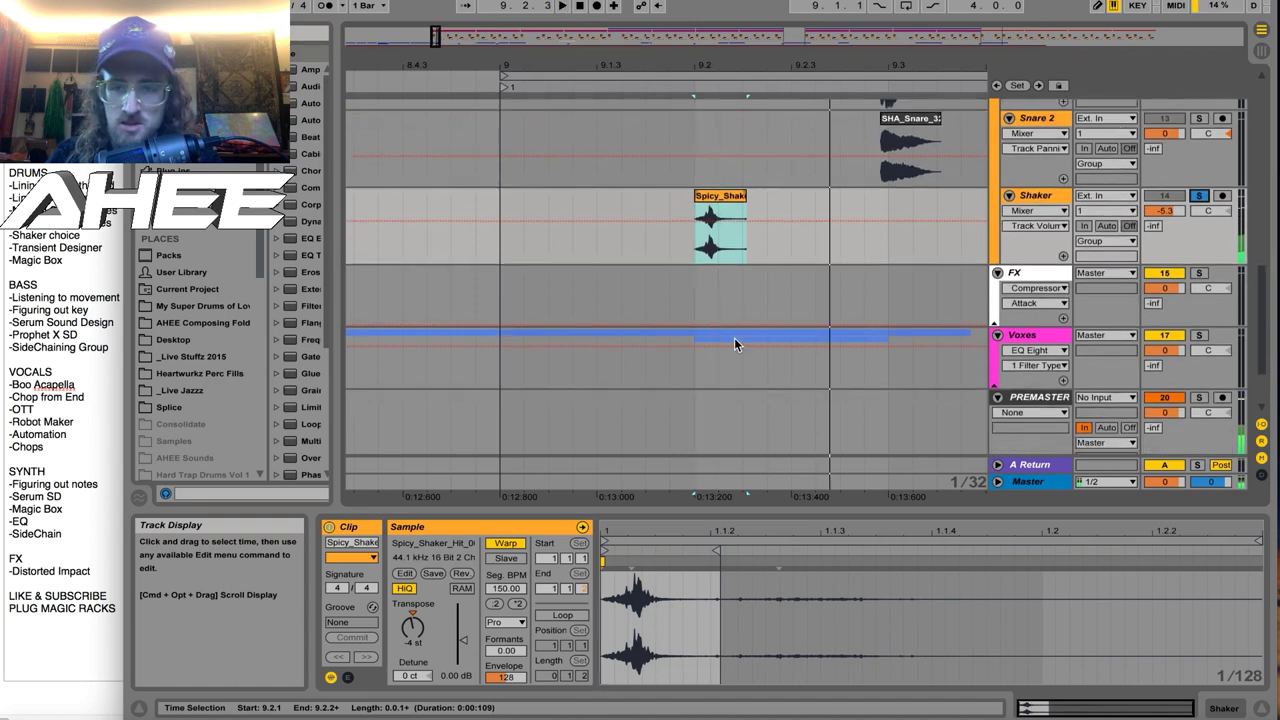
pyautogui.scroll(-2, 734, 345)
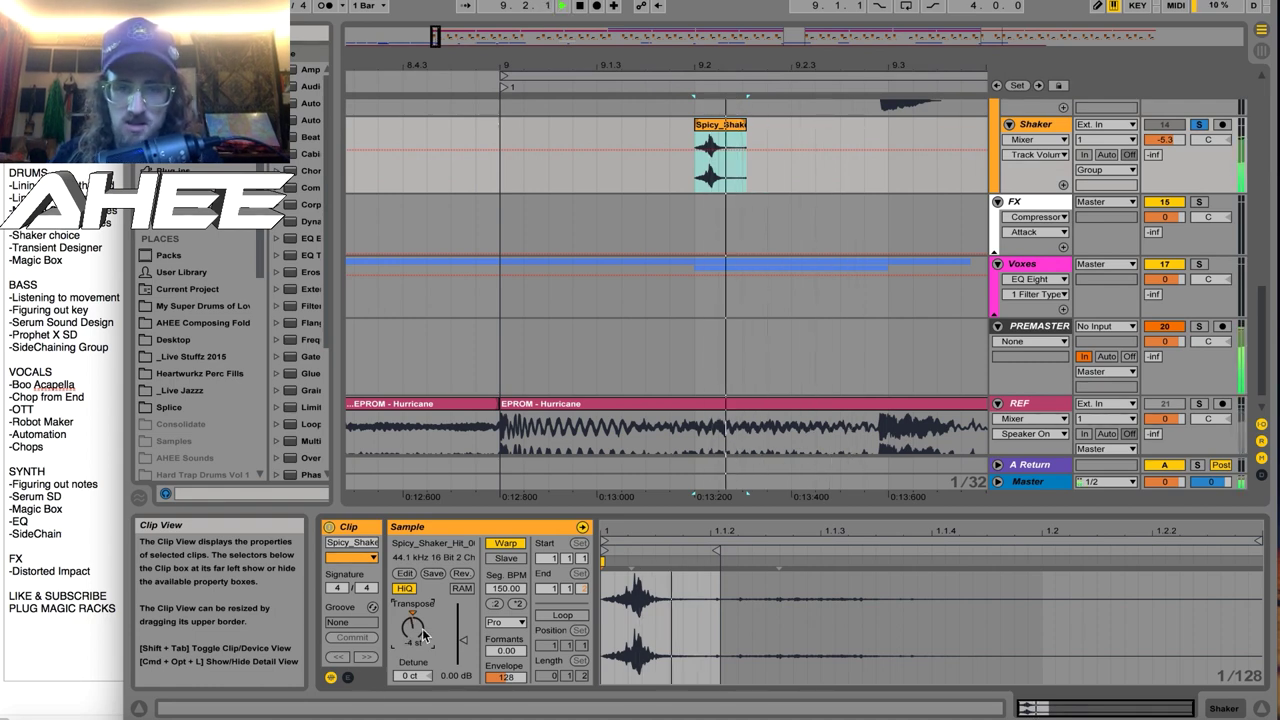
# Solo REF and play it from 9.3.3, switching the solo to Shaker to compare the two.
pyautogui.click(1200, 405)
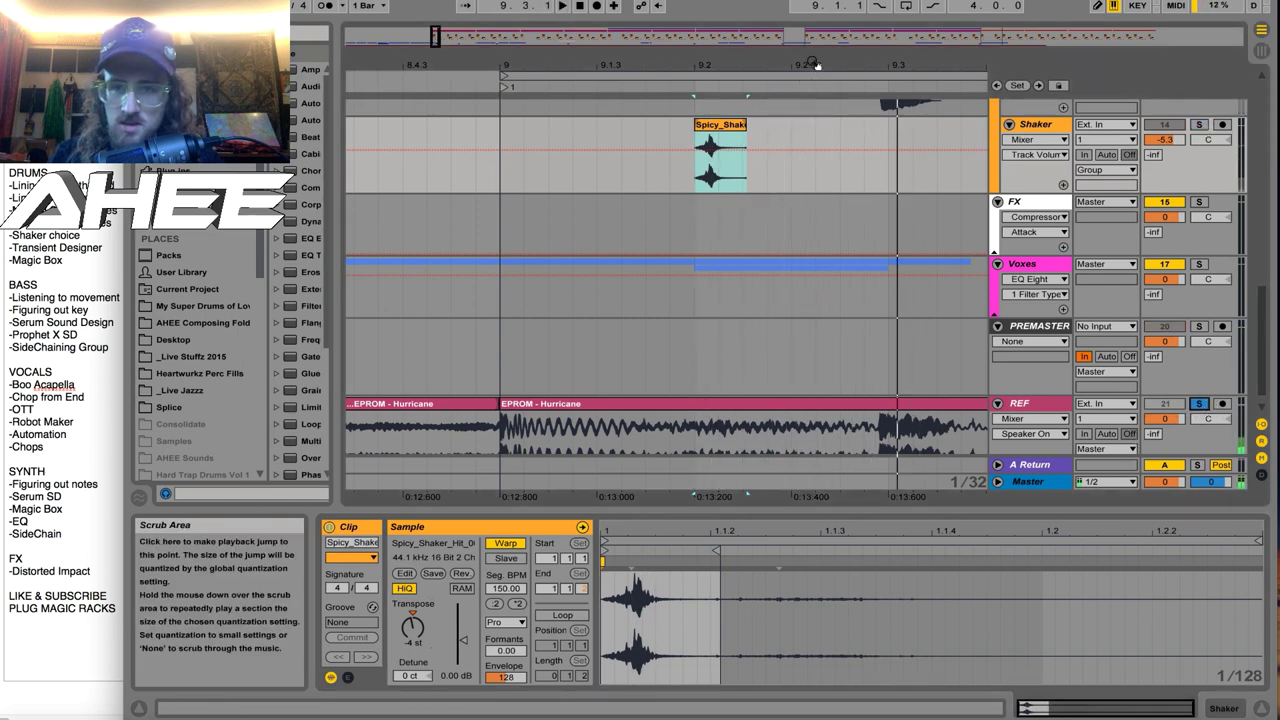
pyautogui.click(755, 430)
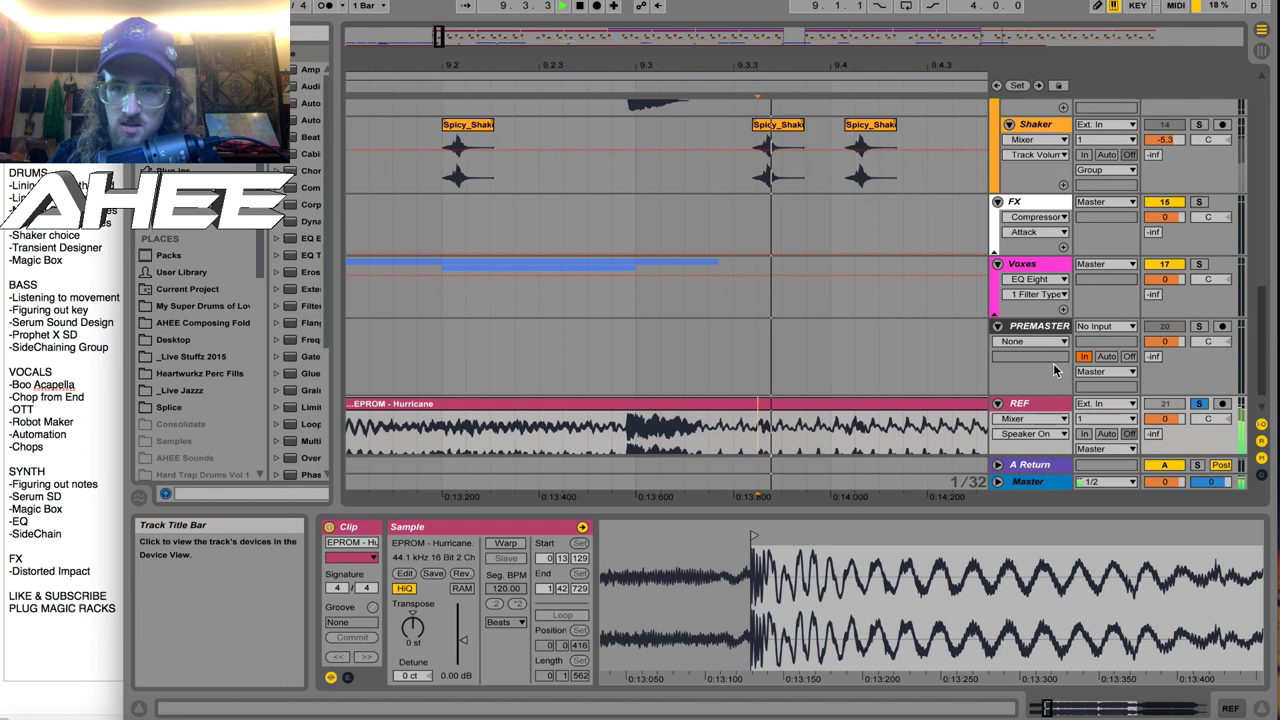
pyautogui.click(1199, 124)
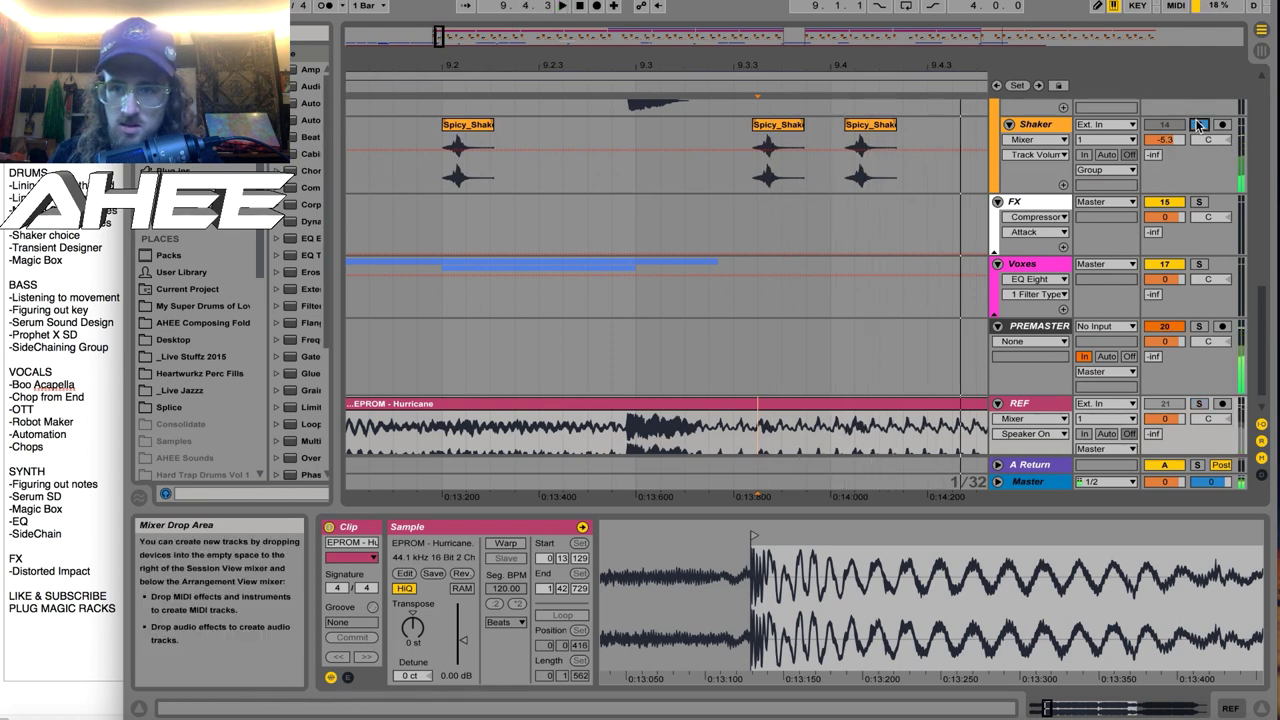
# Try duplicating the Shaker pattern of bar 9 into bar 10, and undo the duplication after inspecting the hit at 10.2.
pyautogui.moveTo(709, 64)
pyautogui.mouseDown()
pyautogui.moveTo(709, 24)
pyautogui.moveTo(700, 52)
pyautogui.mouseUp()
pyautogui.scroll(5, 736, 261)
pyautogui.scroll(2, 736, 264)
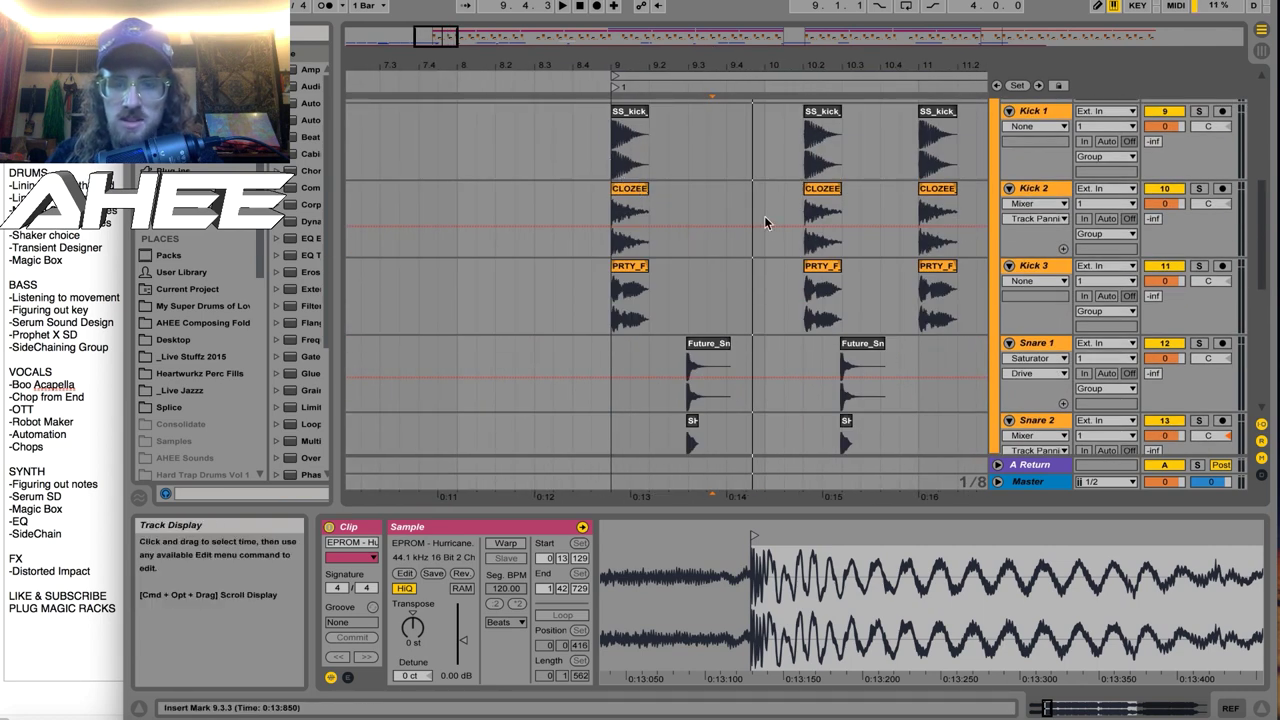
pyautogui.scroll(-2, 765, 222)
pyautogui.scroll(-2, 684, 314)
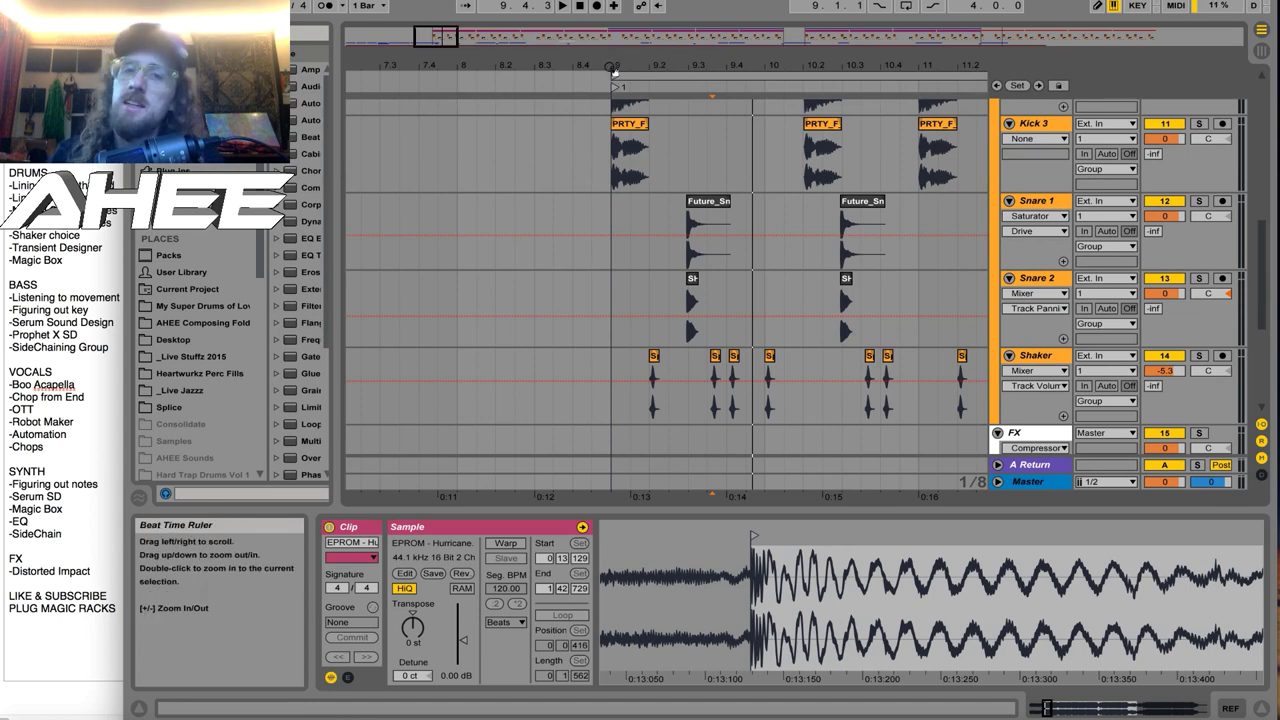
pyautogui.click(718, 418)
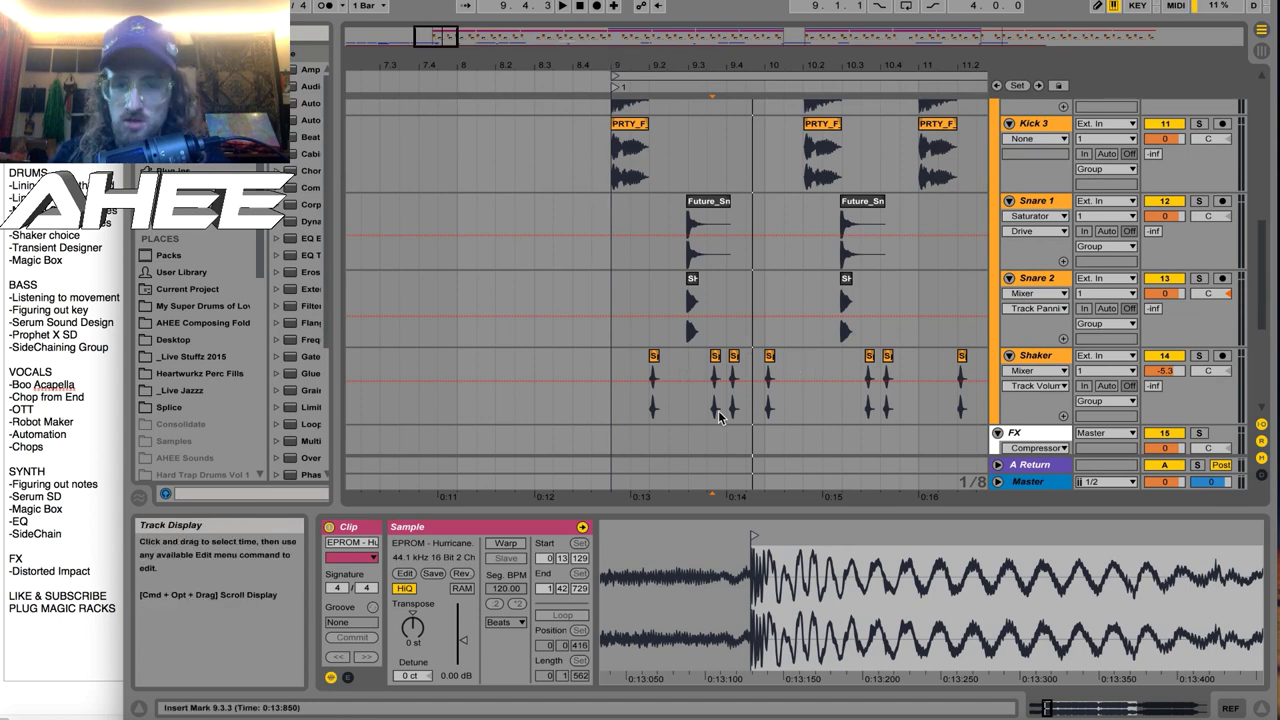
pyautogui.moveTo(614, 410); pyautogui.dragTo(768, 403)
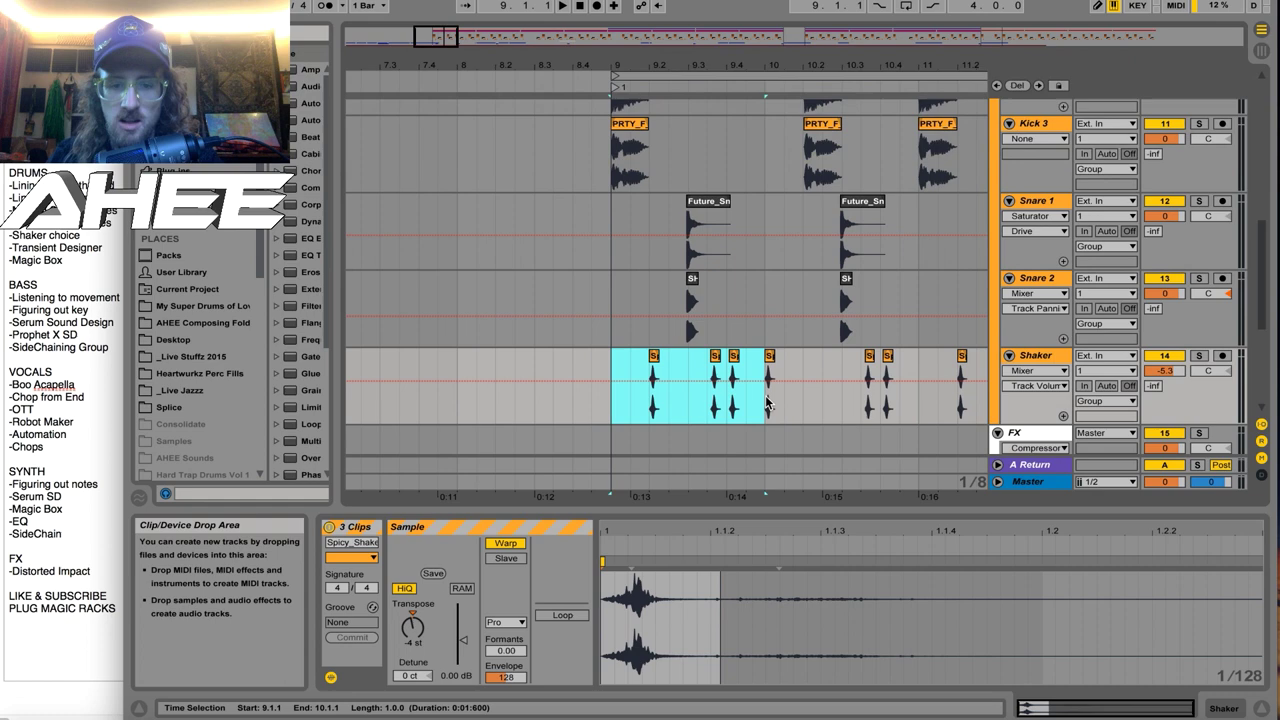
pyautogui.press('super+d')
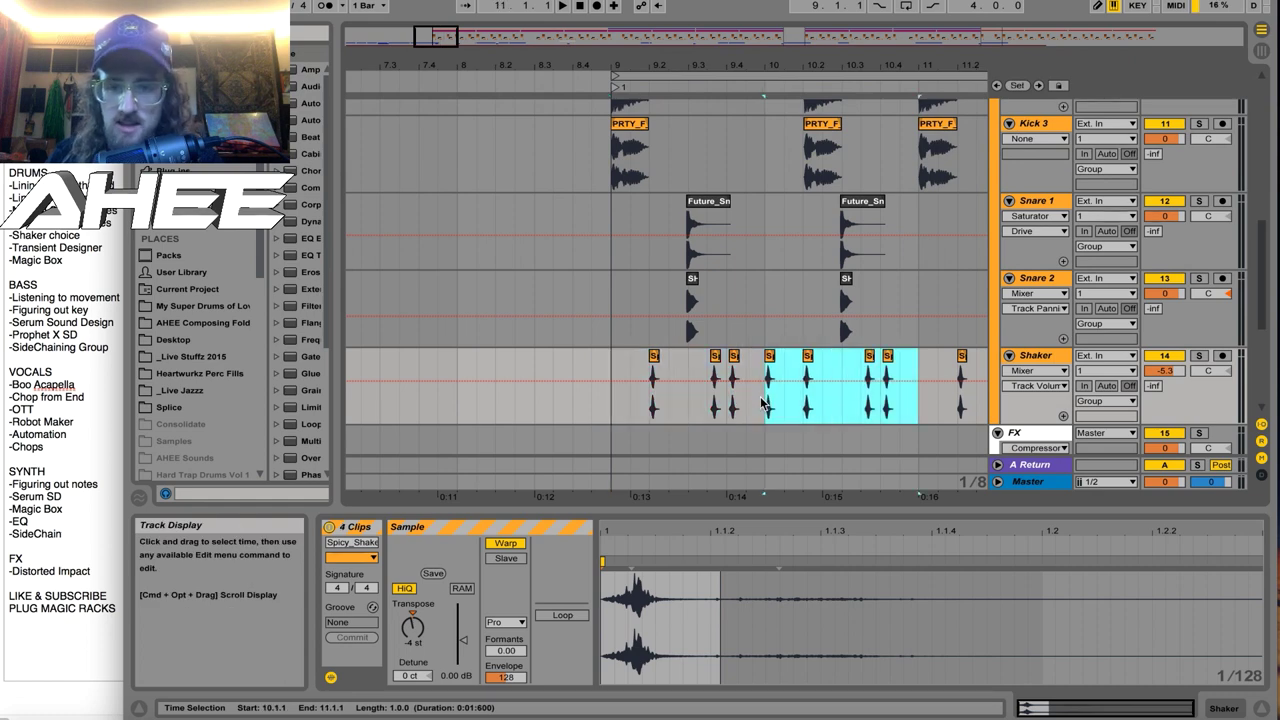
pyautogui.click(807, 356)
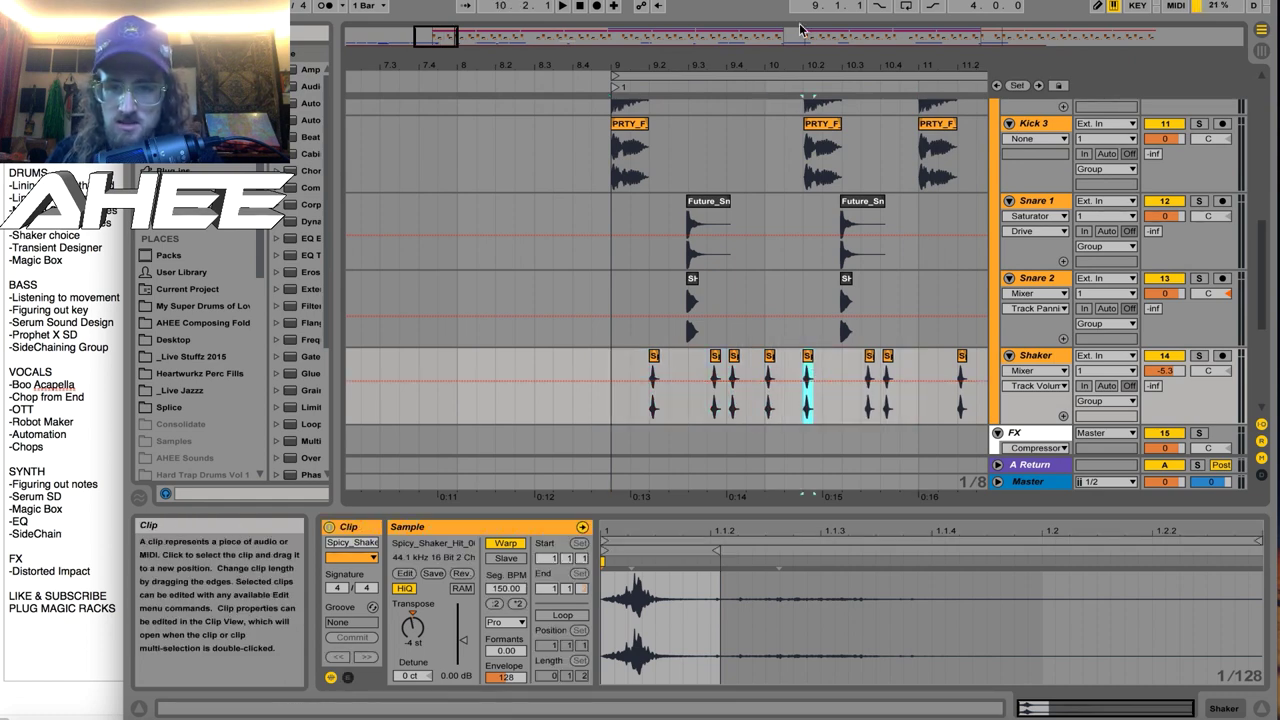
pyautogui.moveTo(811, 64); pyautogui.dragTo(818, 288)
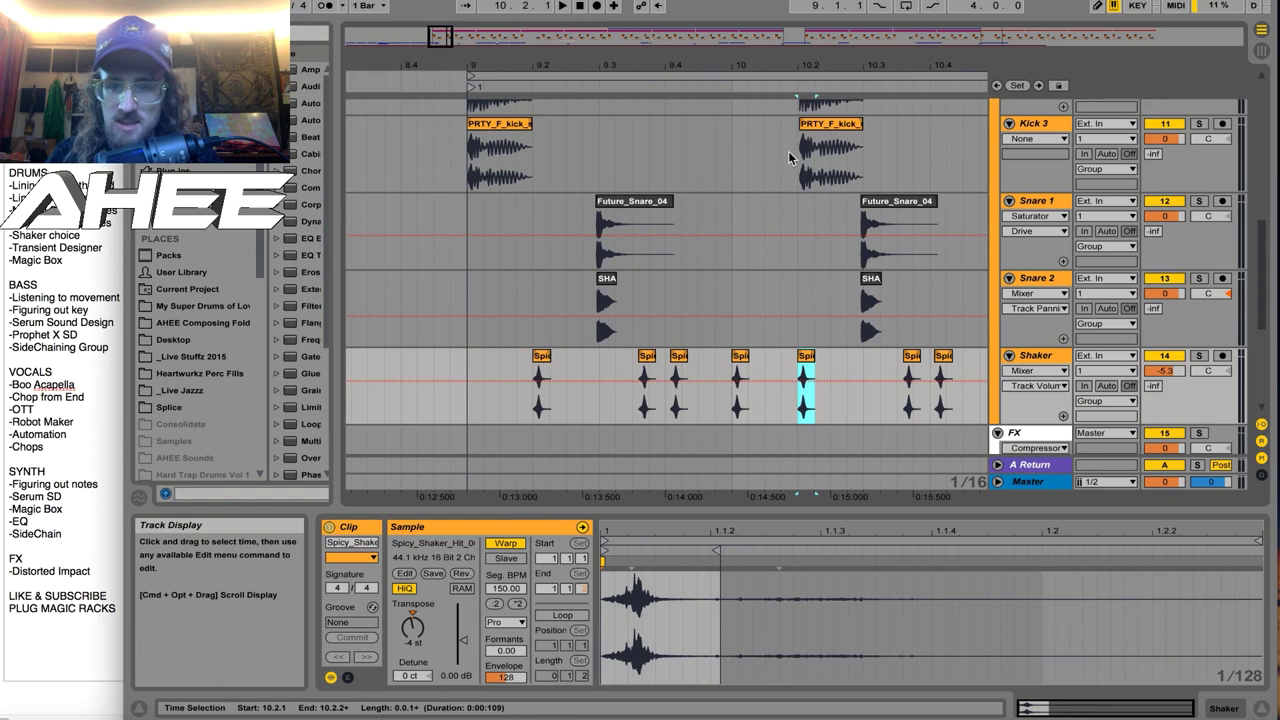
pyautogui.press('super+z')
# Solo SC Kick, play its short trigger clip from 9.1.1, and unsolo the track.
pyautogui.moveTo(794, 66); pyautogui.dragTo(708, 67)
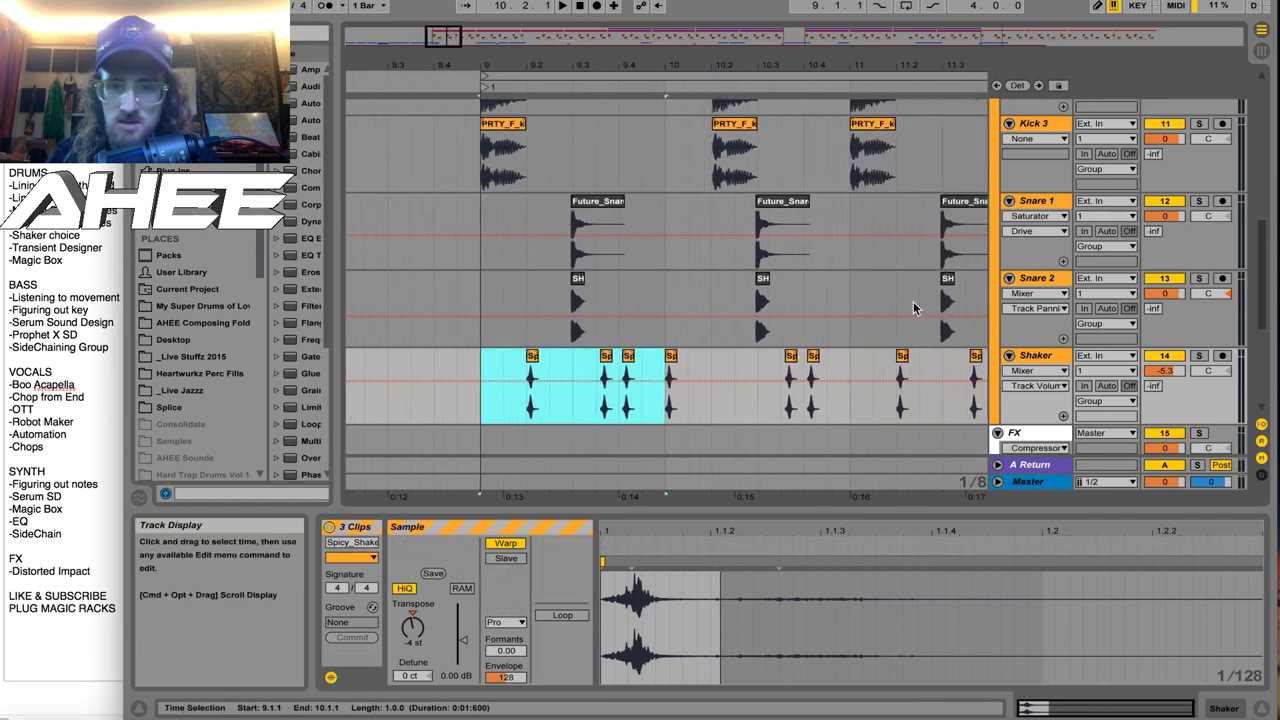
pyautogui.moveTo(713, 66); pyautogui.dragTo(713, 40)
pyautogui.scroll(5, 726, 372)
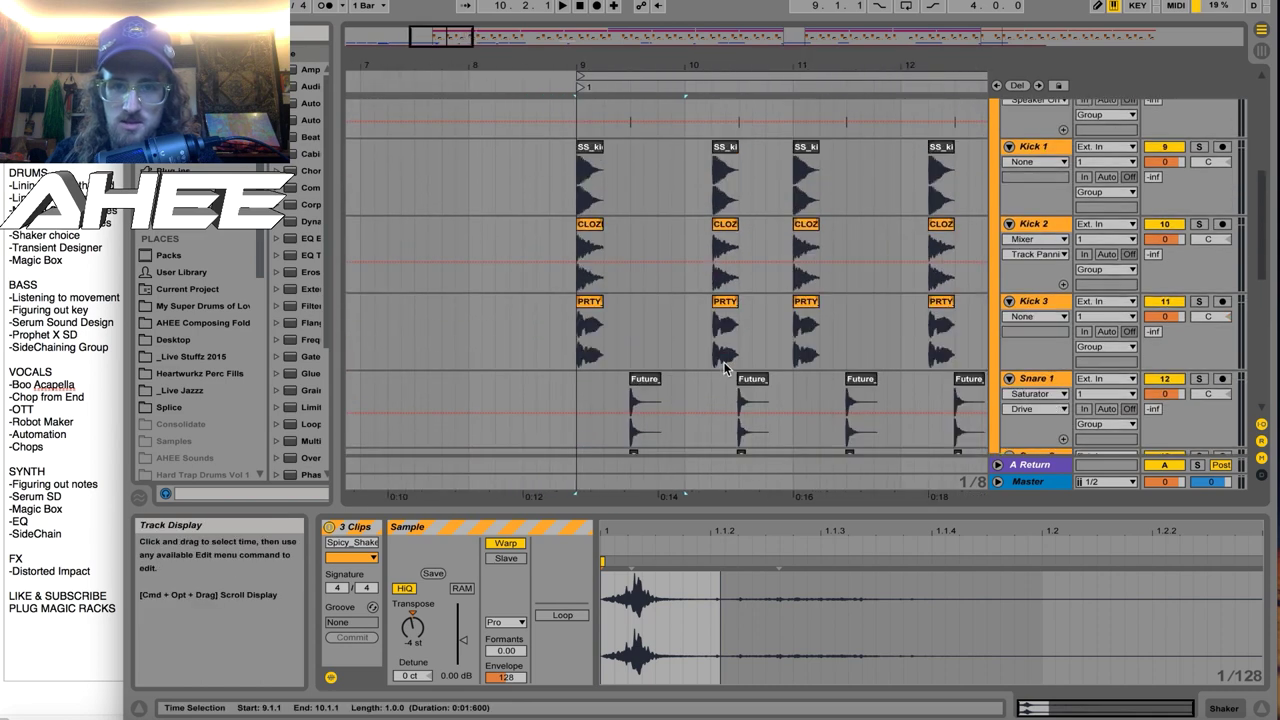
pyautogui.scroll(3, 727, 367)
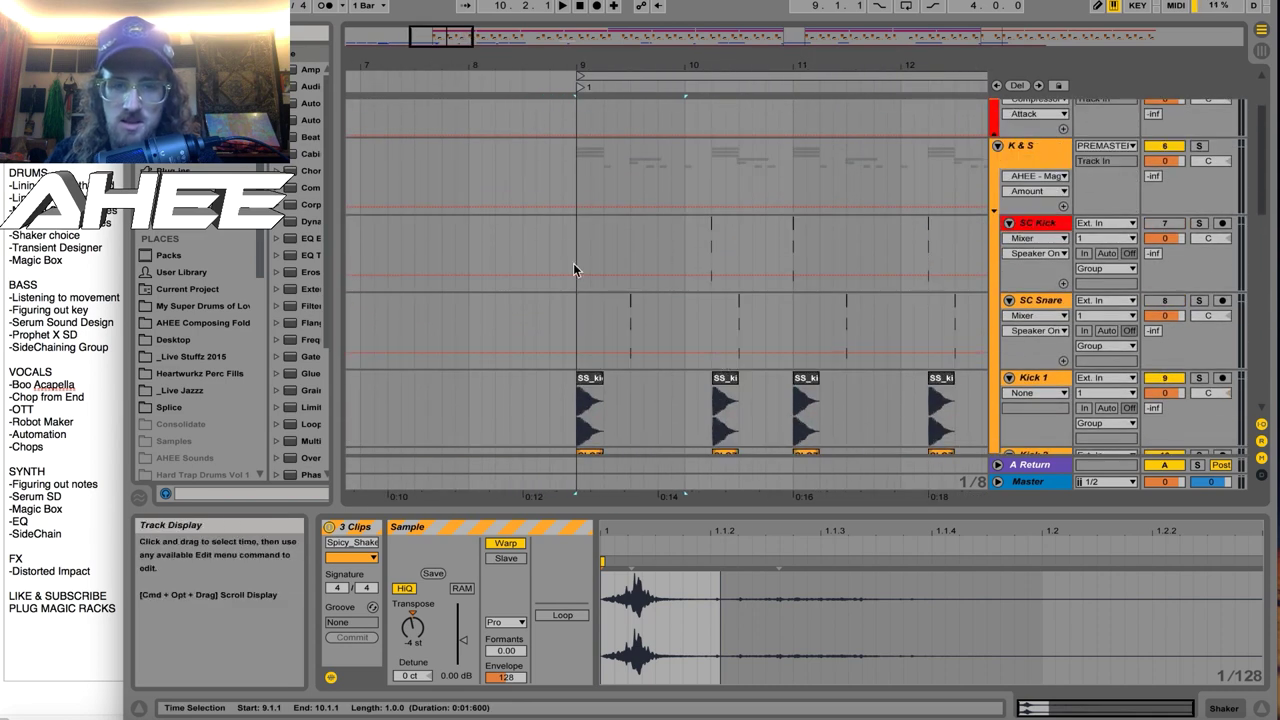
pyautogui.moveTo(575, 263); pyautogui.dragTo(632, 263)
pyautogui.moveTo(582, 65); pyautogui.dragTo(560, 183)
pyautogui.click(1199, 222)
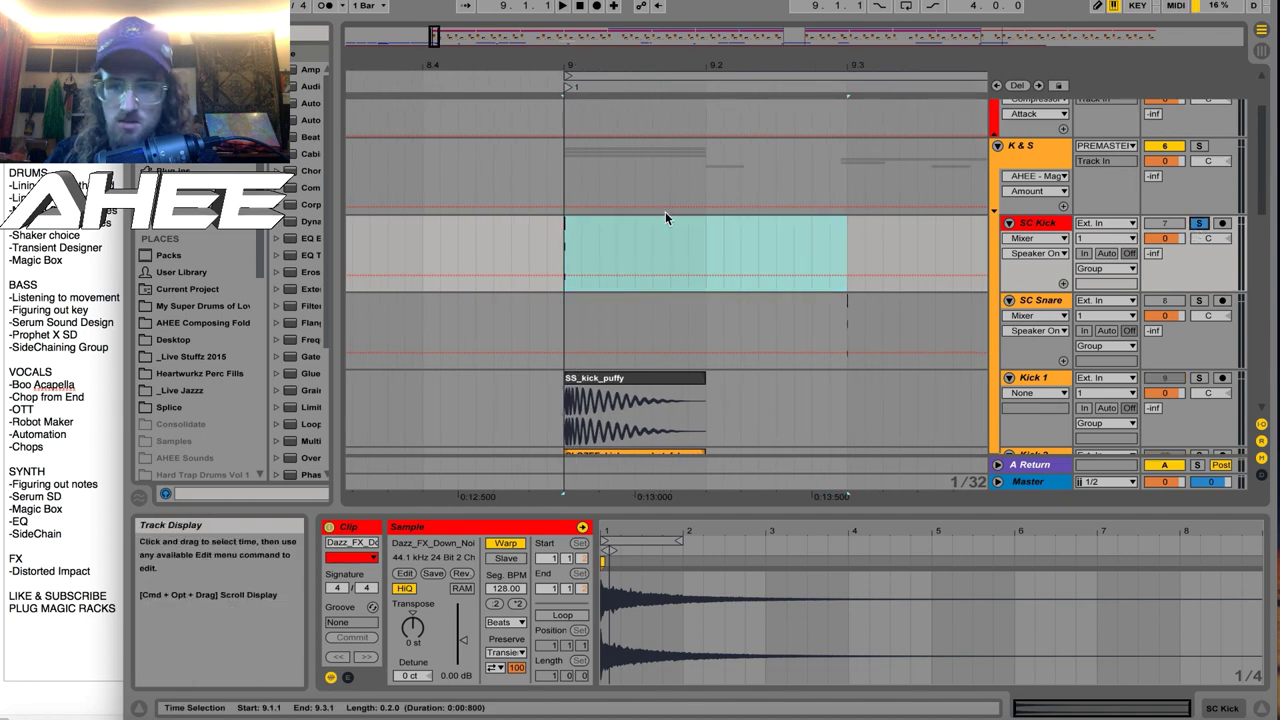
pyautogui.moveTo(571, 64); pyautogui.dragTo(577, 150)
pyautogui.press('space')
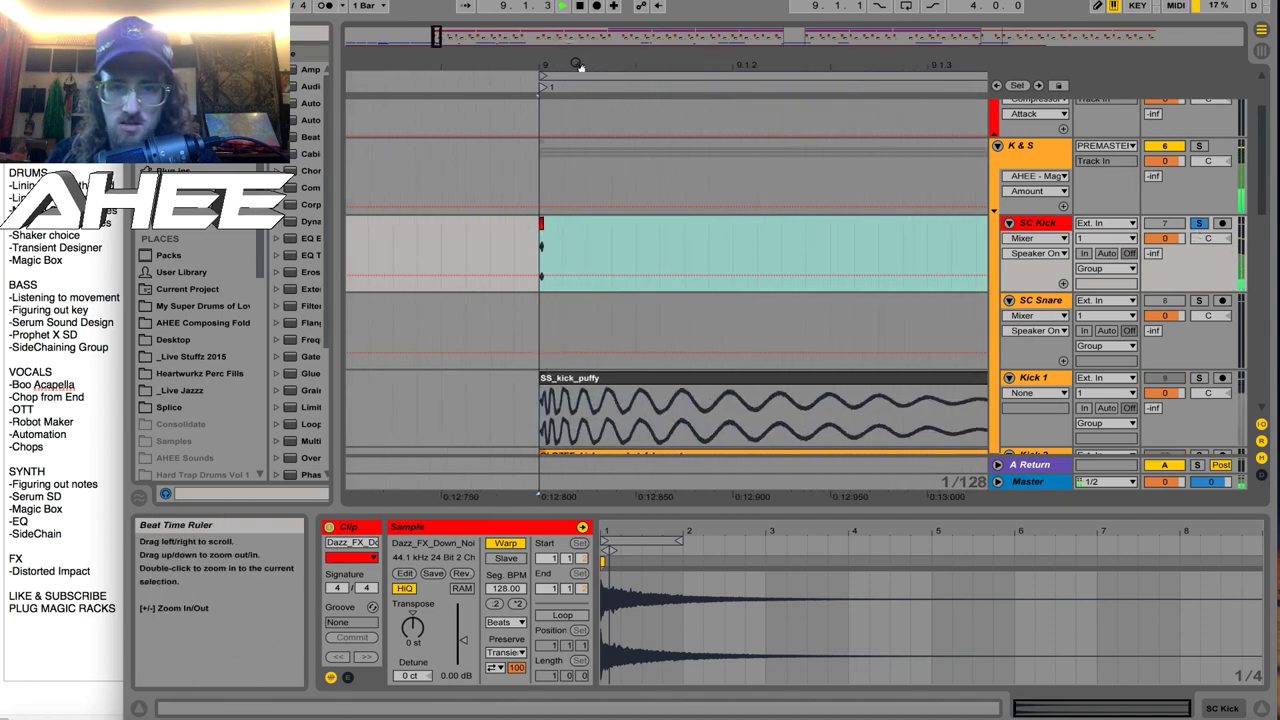
pyautogui.moveTo(578, 65); pyautogui.dragTo(668, 27)
pyautogui.click(1199, 223)
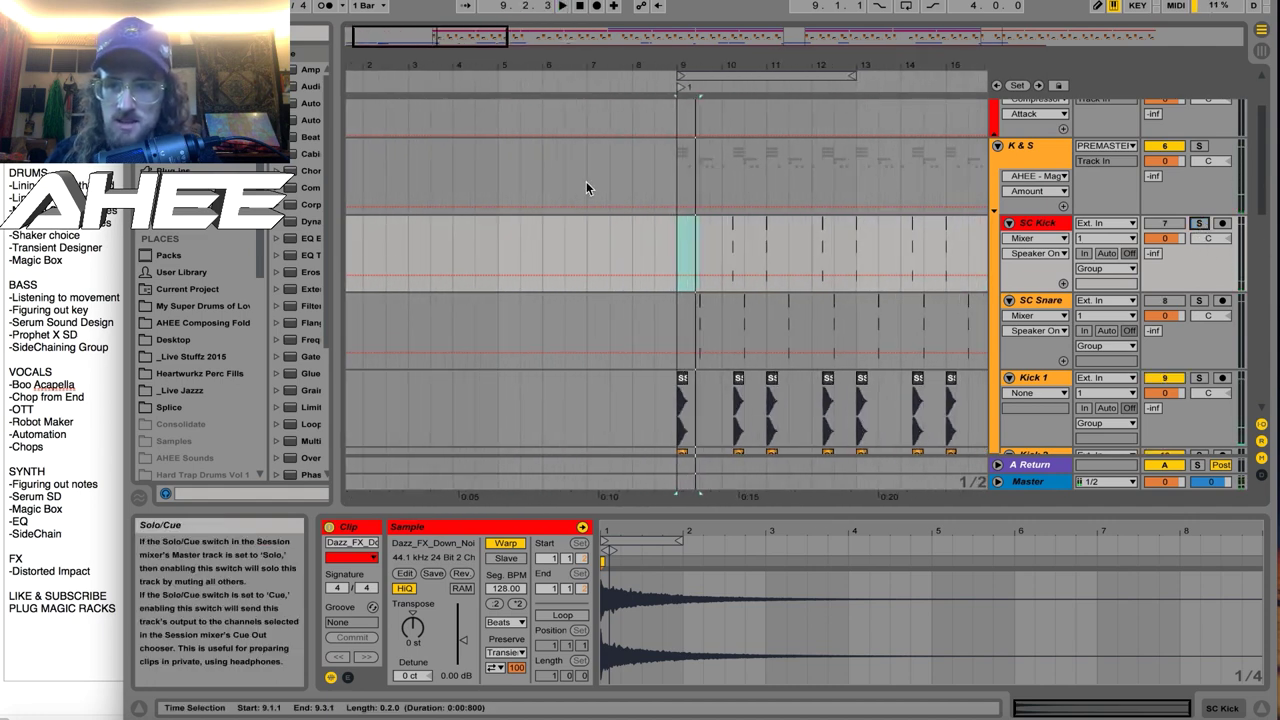
# Examine the kick, snare and shaker arrangement from bar 9 past bar 18, including the deactivated clips.
pyautogui.scroll(-1, 697, 248)
pyautogui.scroll(-5, 783, 304)
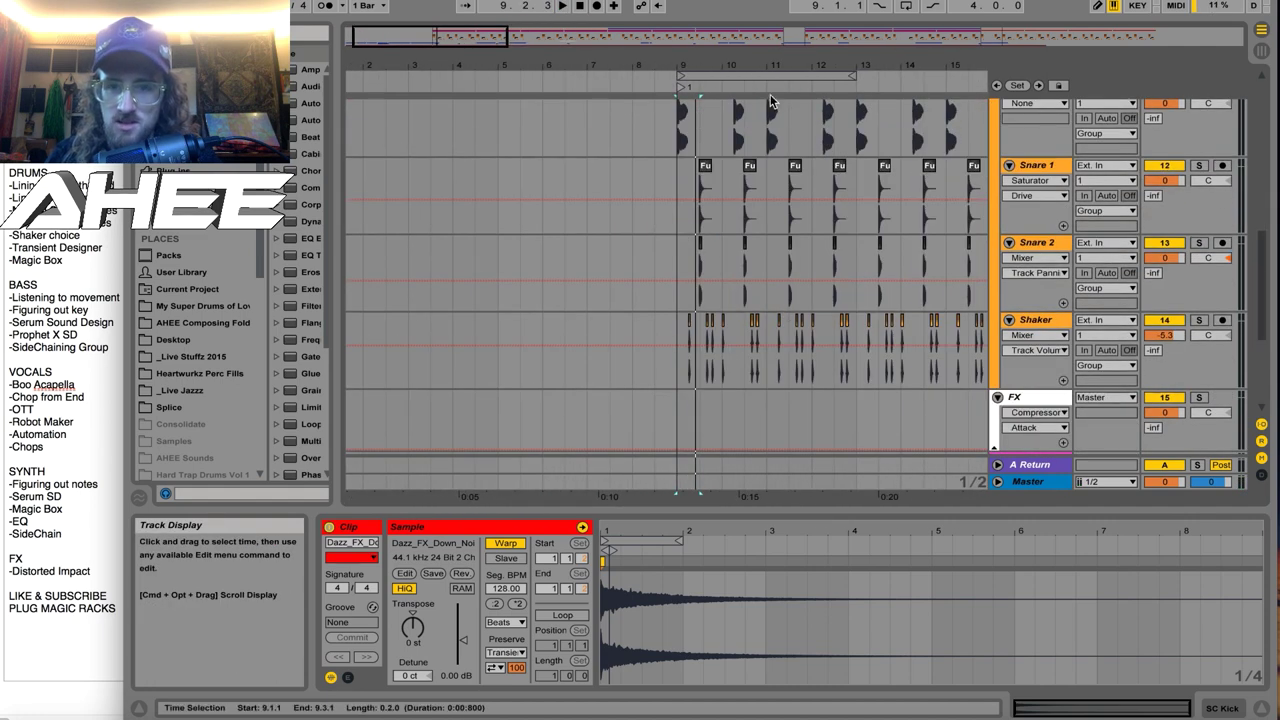
pyautogui.moveTo(750, 67); pyautogui.dragTo(755, 136)
pyautogui.scroll(-4, 782, 284)
pyautogui.scroll(4, 782, 287)
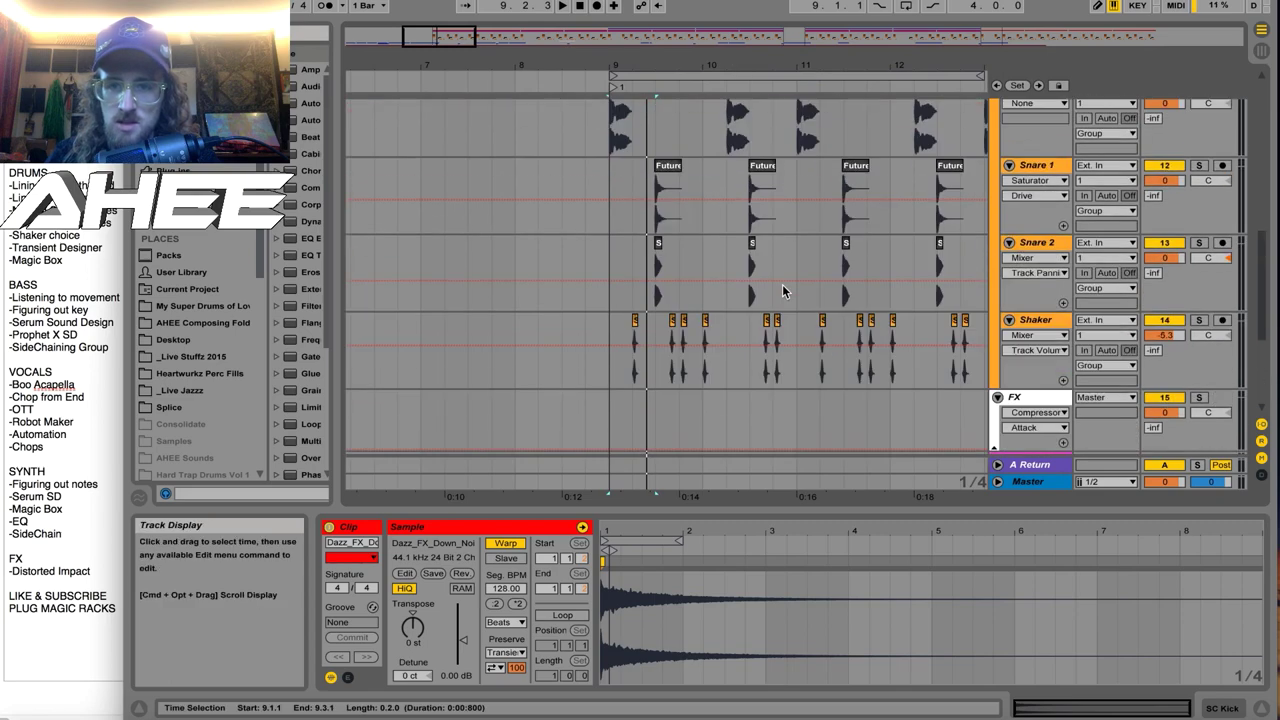
pyautogui.scroll(5, 784, 291)
pyautogui.moveTo(829, 66); pyautogui.dragTo(535, 18)
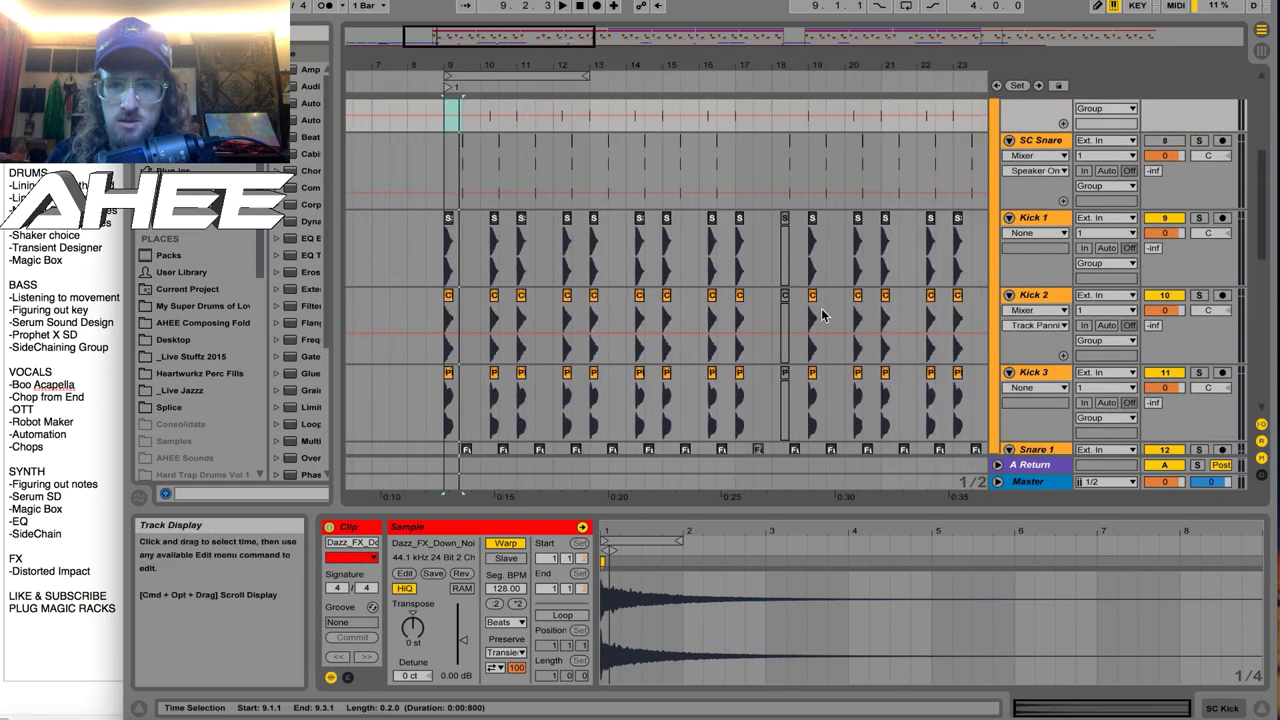
pyautogui.scroll(-8, 800, 330)
# Solo REF and play the reference from 17.1.1 while viewing the deactivated drum clips in bars 17 and 18.
pyautogui.click(743, 422)
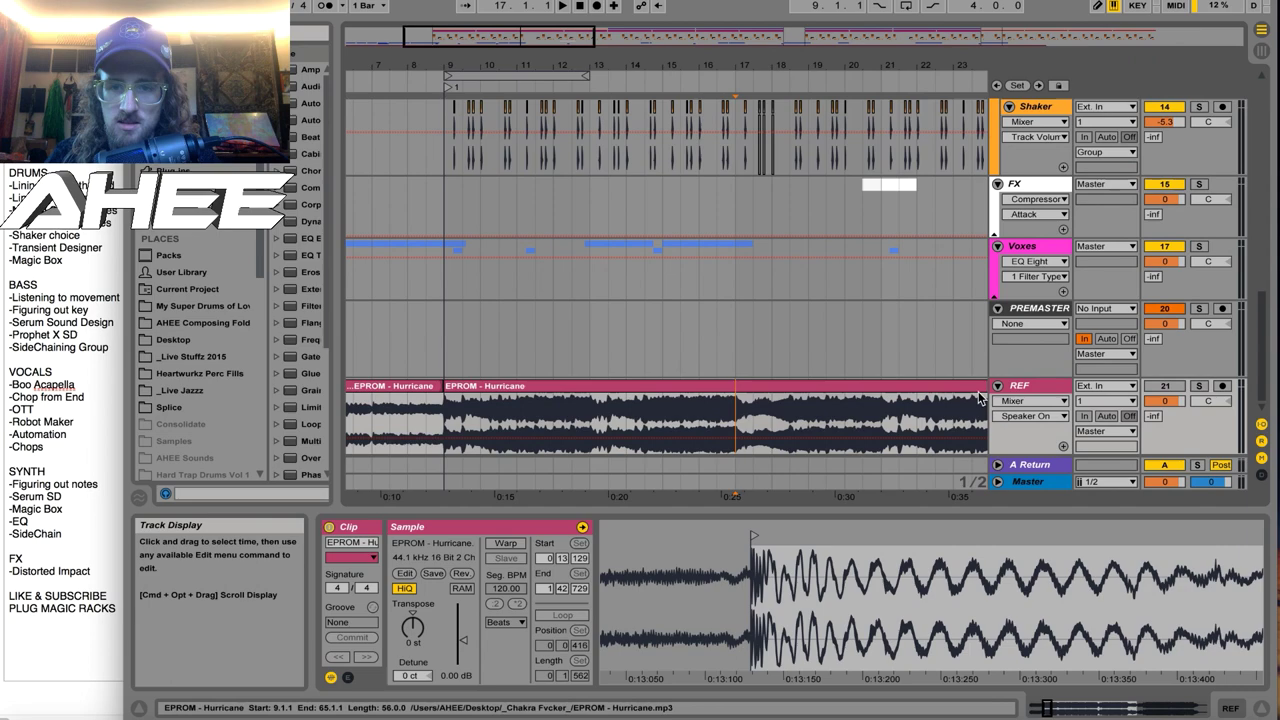
pyautogui.click(1199, 385)
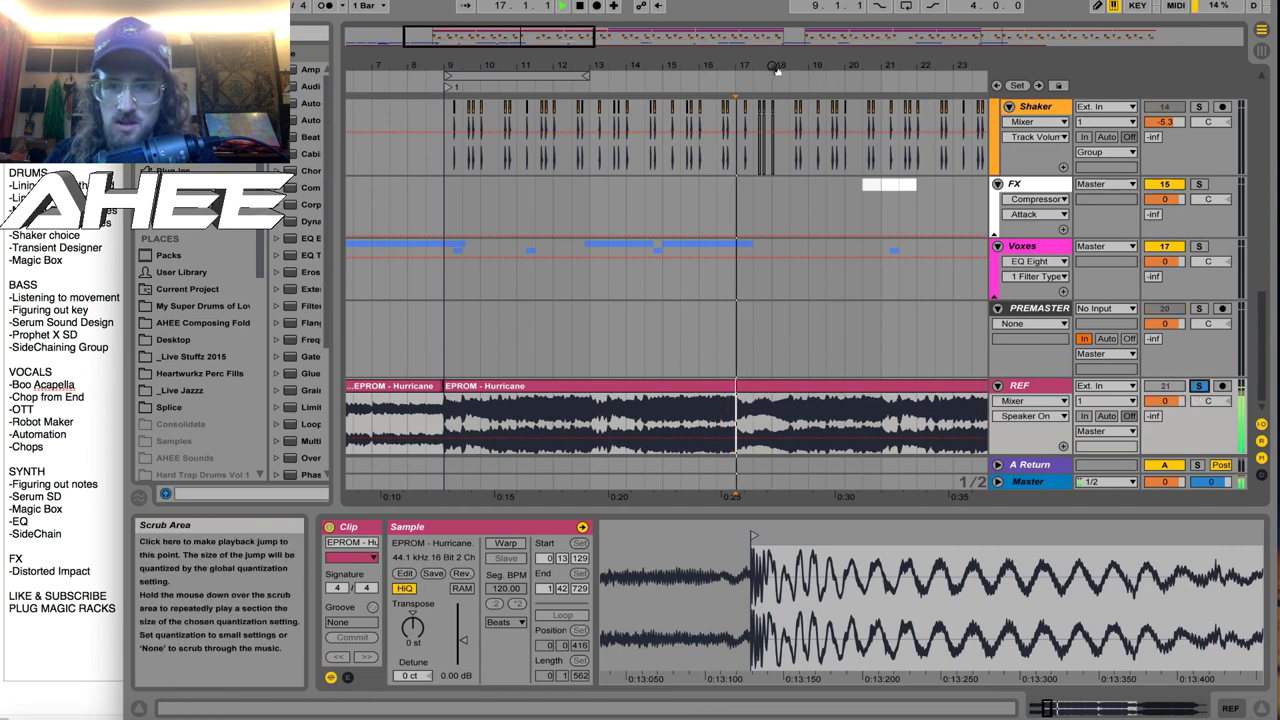
pyautogui.moveTo(778, 70); pyautogui.dragTo(763, 57)
pyautogui.scroll(5, 809, 243)
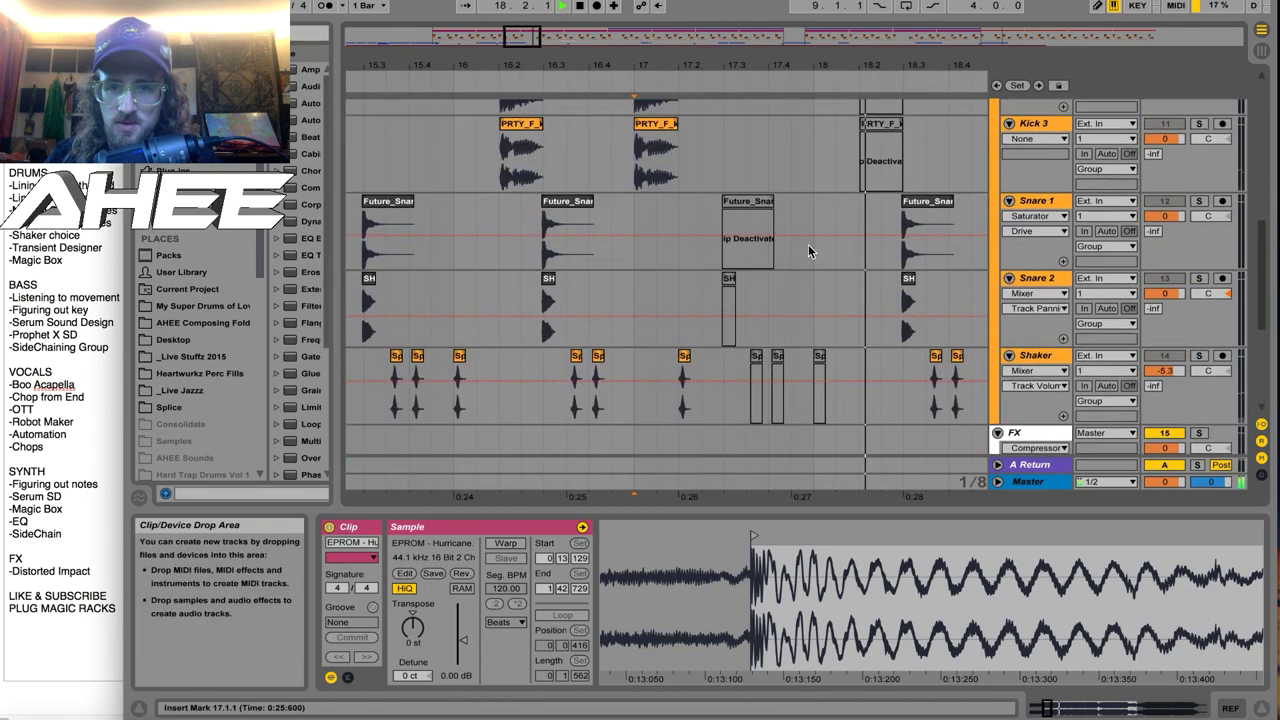
# Clear the solo and play the track's own drums from 17.1.1 to compare the drum gap with the reference.
pyautogui.scroll(2, 808, 251)
pyautogui.click(1199, 194)
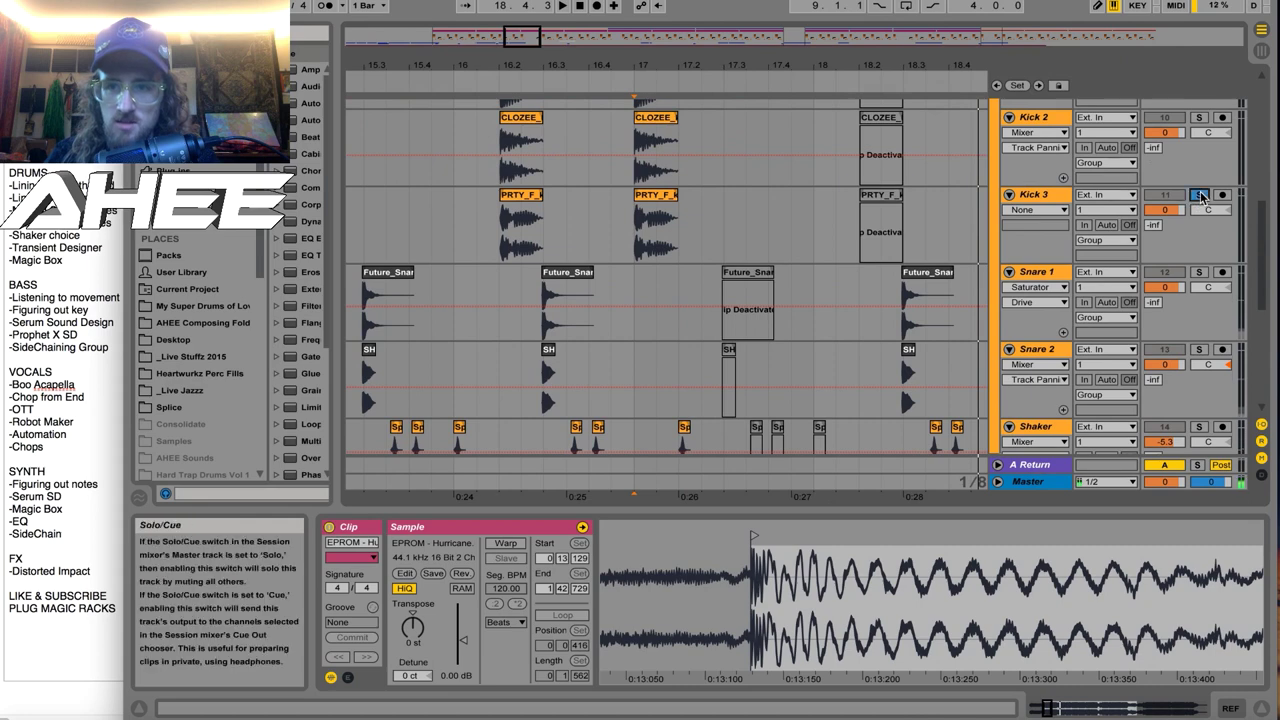
pyautogui.click(1199, 194)
pyautogui.press('space')
pyautogui.scroll(-1, 820, 291)
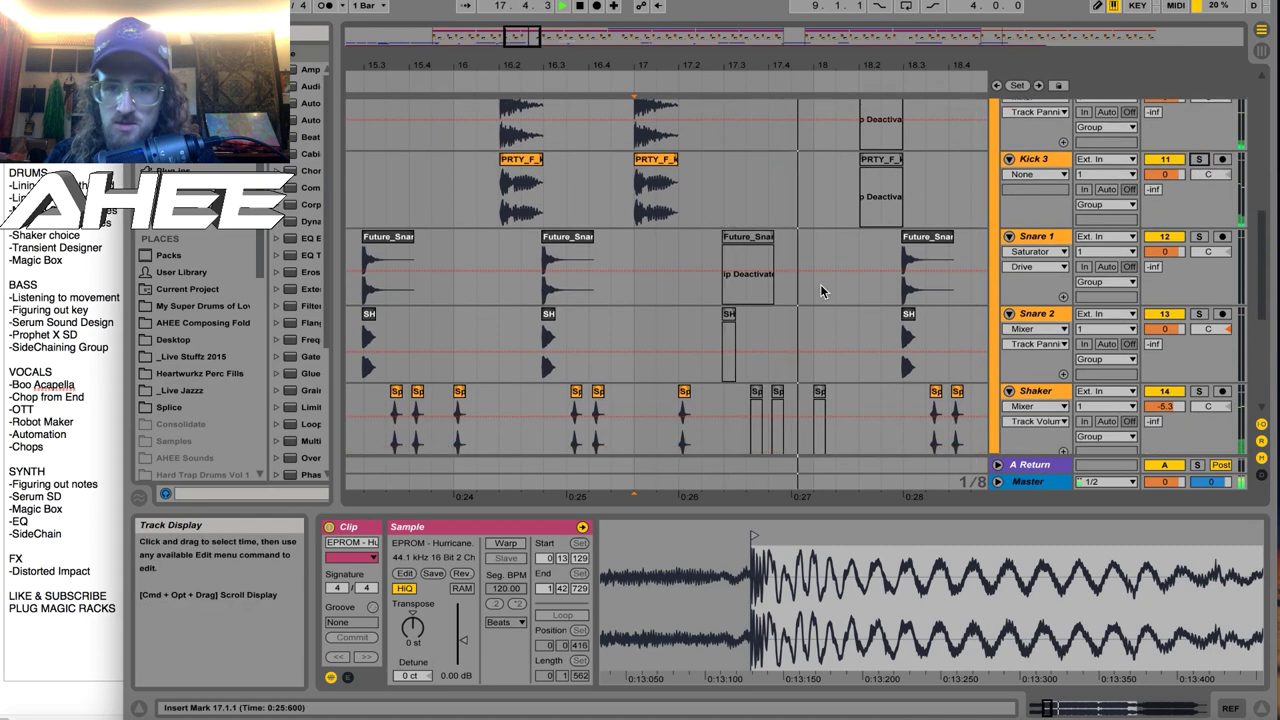
pyautogui.scroll(-2, 822, 298)
pyautogui.scroll(3, 834, 298)
pyautogui.press('space')
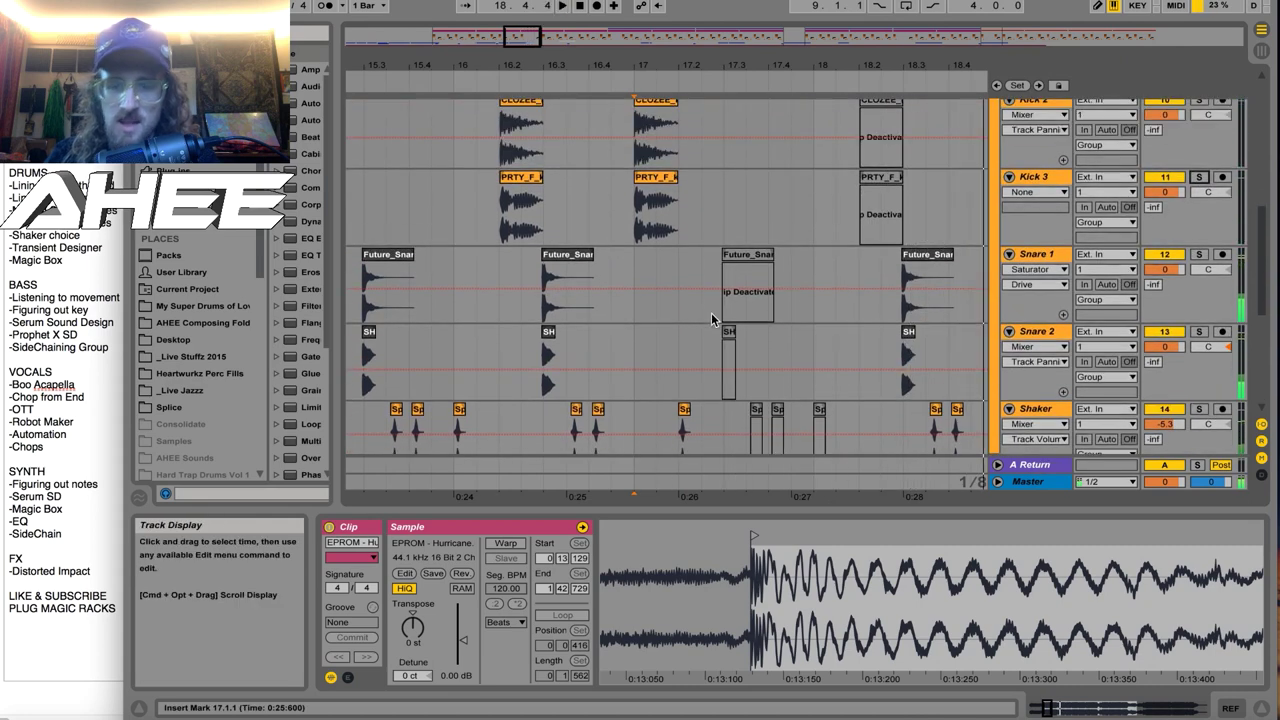
# Reactivate the Future_Snare_04 clip on Snare 1 between 17.2.1 and 18.1.1.
pyautogui.moveTo(712, 318)
pyautogui.mouseDown()
pyautogui.moveTo(823, 308)
pyautogui.moveTo(682, 311)
pyautogui.mouseUp()
pyautogui.press('0')
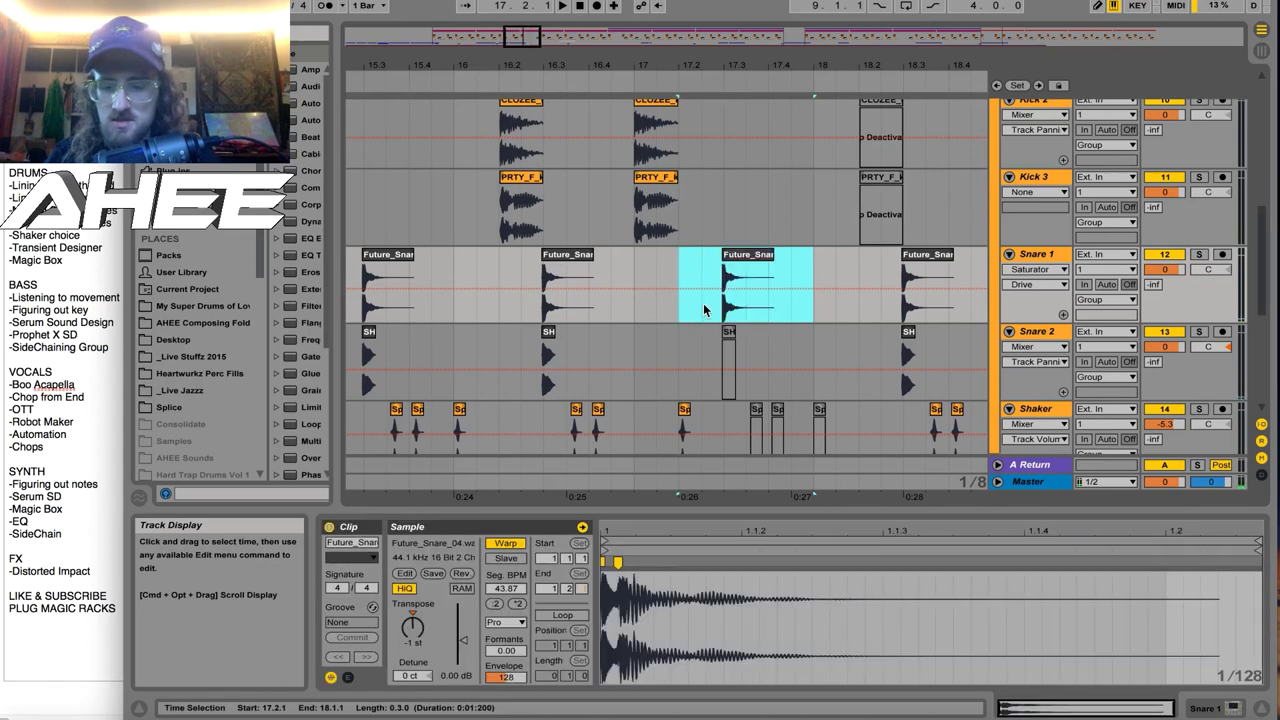
# Deactivate the Future_Snare_04 clip on Snare 1 between 17.2.1 and 18.1.1 again.
pyautogui.press('0')
pyautogui.press('0')
pyautogui.press('0')
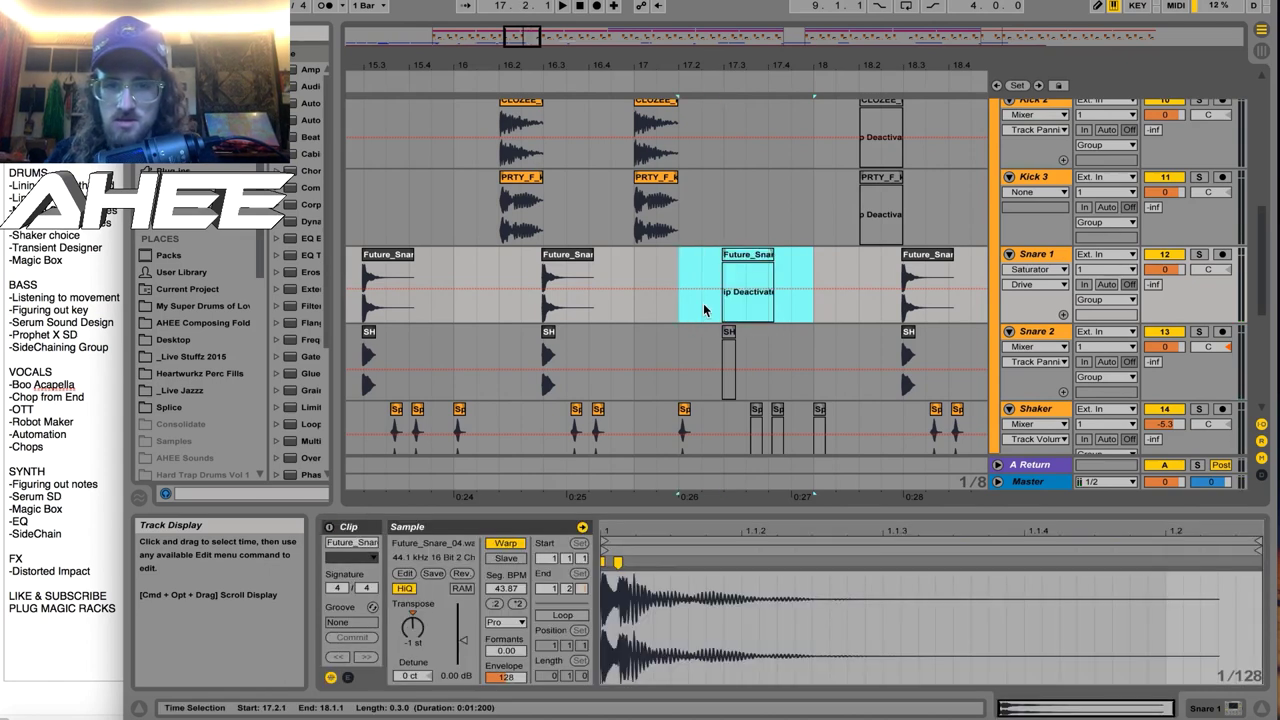
# Solo REF and play the EPROM - Hurricane reference from 9.1.1.
pyautogui.moveTo(735, 64); pyautogui.dragTo(837, 30)
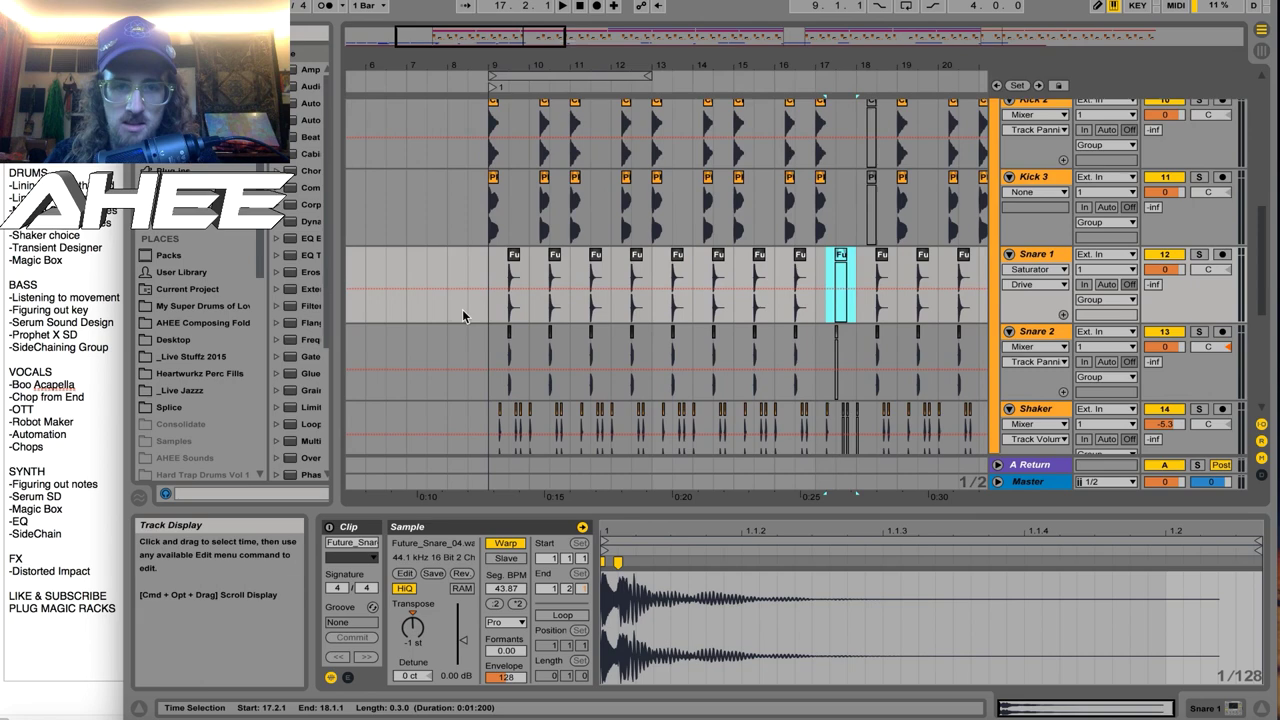
pyautogui.click(488, 320)
pyautogui.scroll(5, 495, 335)
pyautogui.scroll(-10, 495, 335)
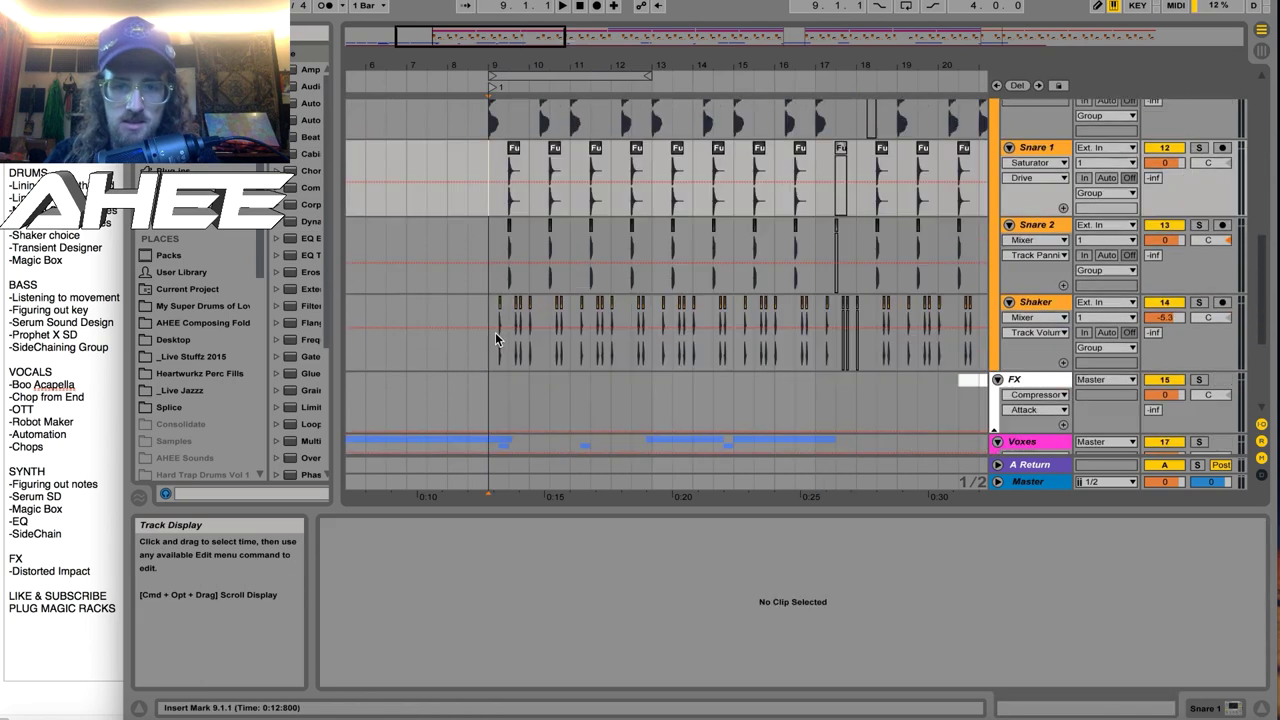
pyautogui.scroll(12, 499, 344)
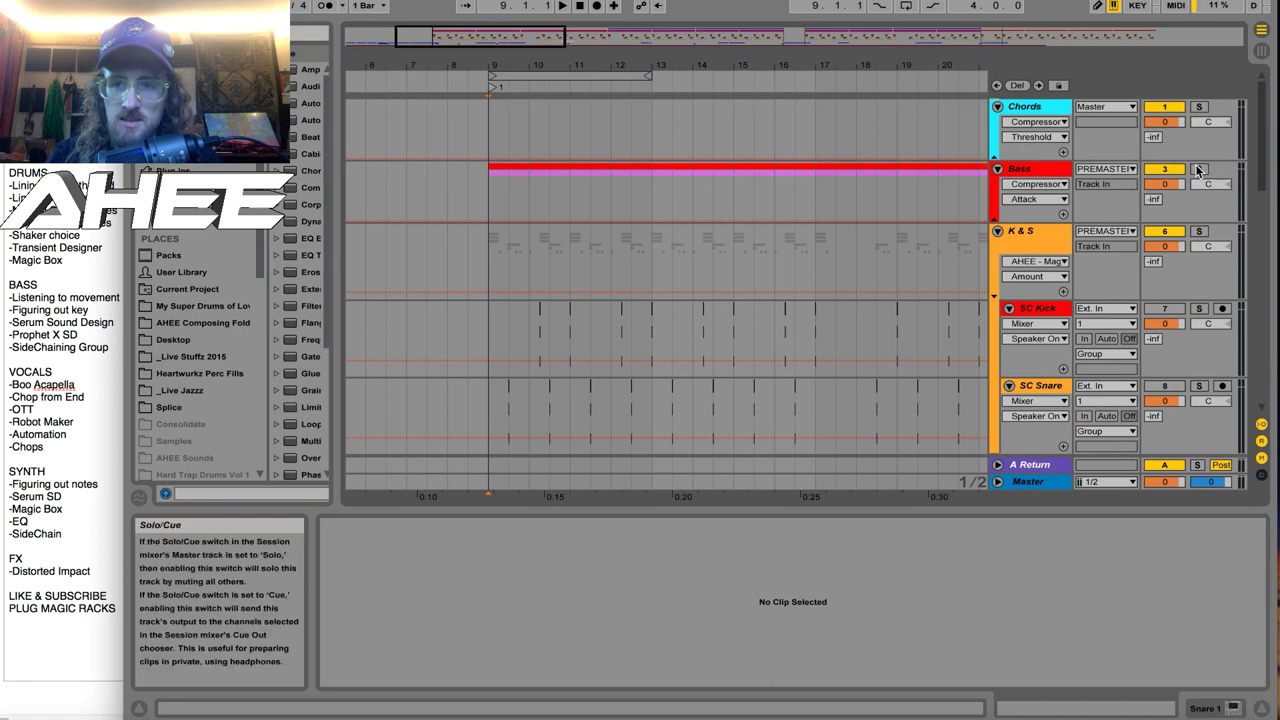
pyautogui.scroll(-10, 1199, 172)
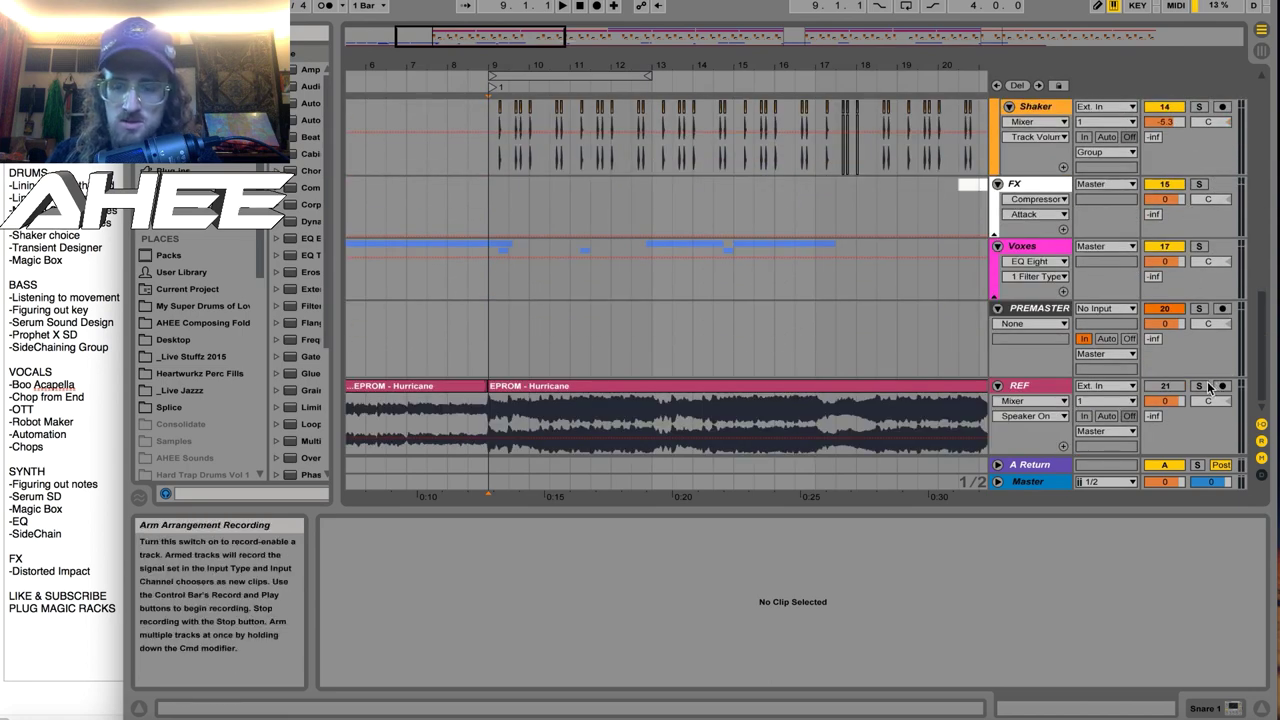
pyautogui.click(1198, 385)
pyautogui.press('space')
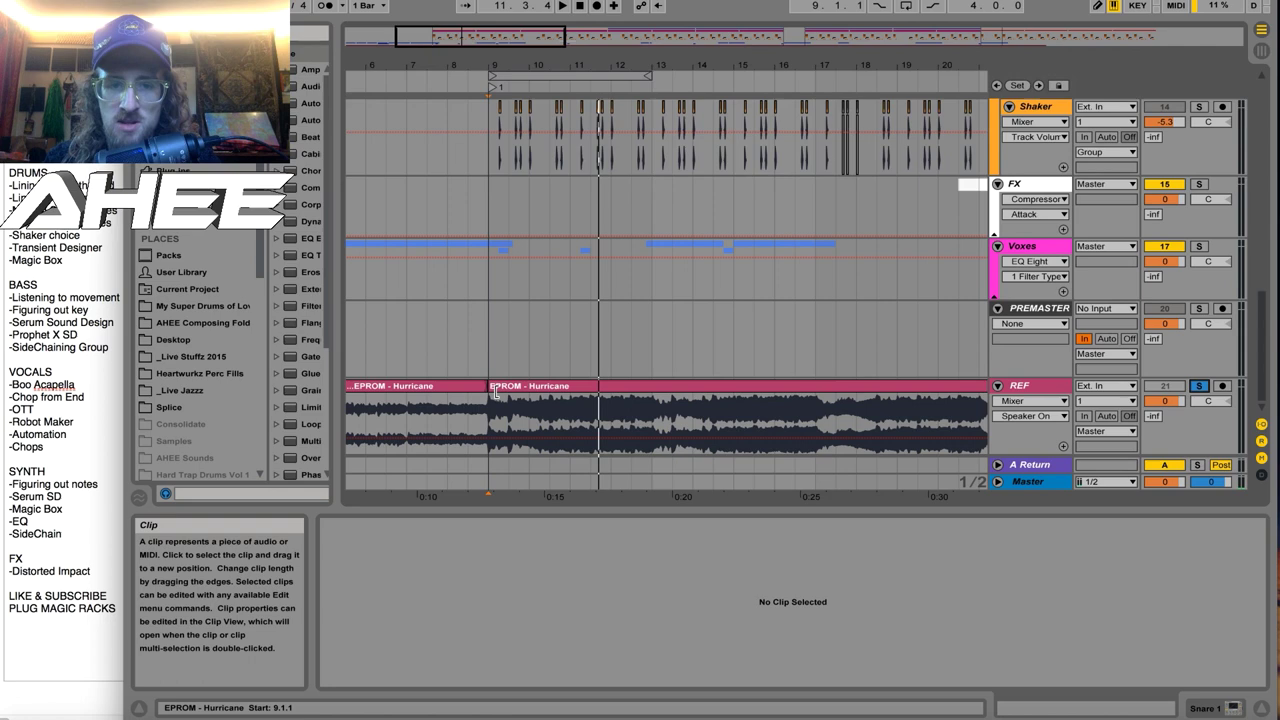
# Select 11.1.1 to 13.1.1 on the REF track and add the Tuner device to that track.
pyautogui.click(584, 410)
pyautogui.moveTo(644, 398); pyautogui.dragTo(644, 397)
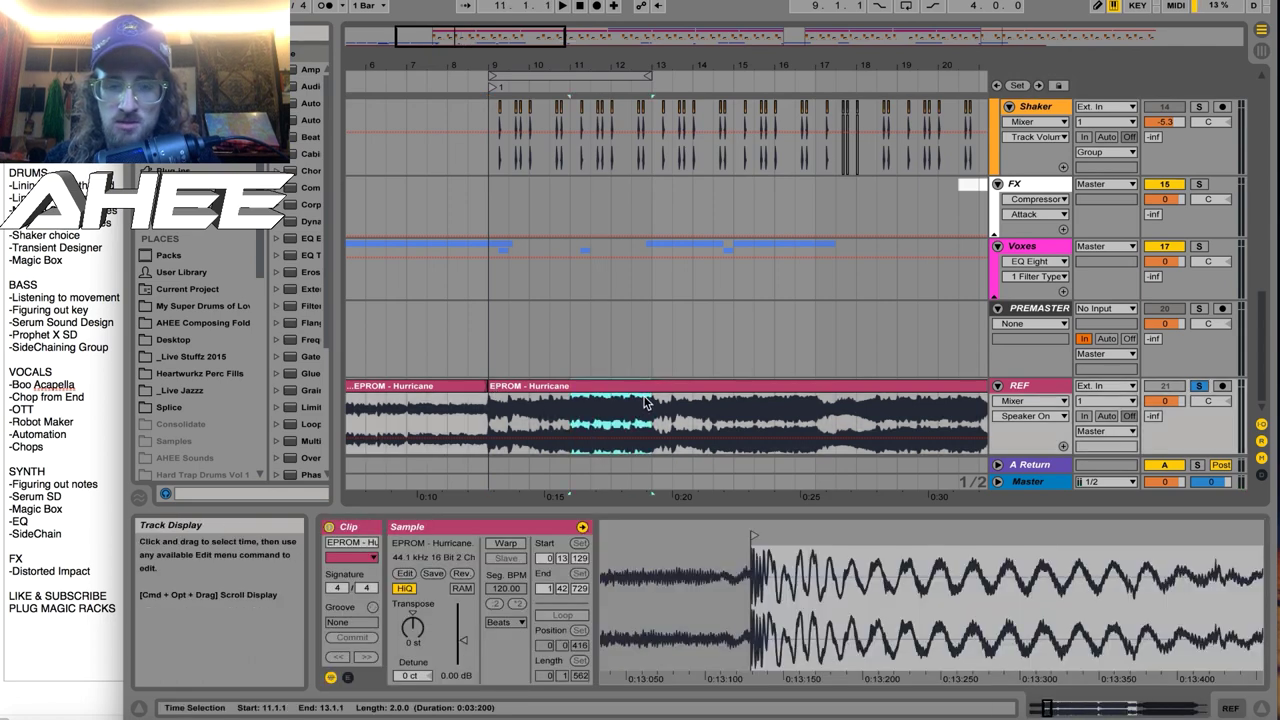
pyautogui.press('super+Tab')
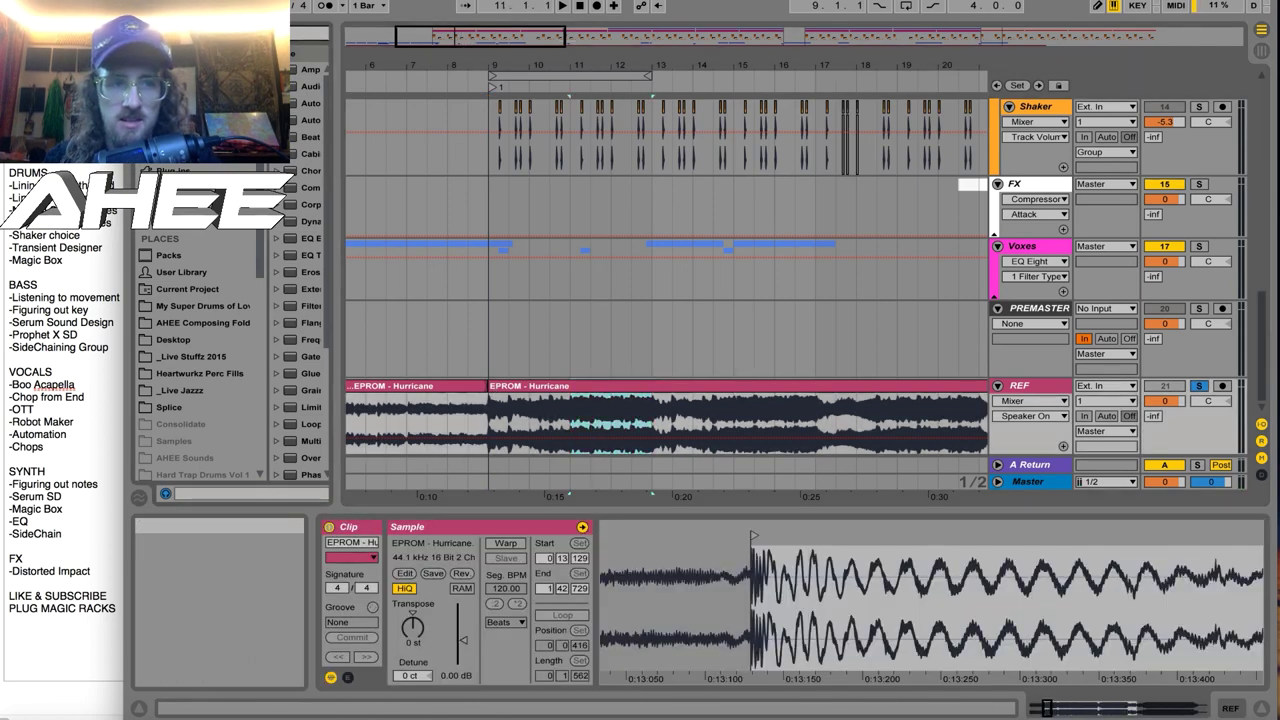
pyautogui.write('tuner')
pyautogui.moveTo(286, 86); pyautogui.dragTo(608, 408)
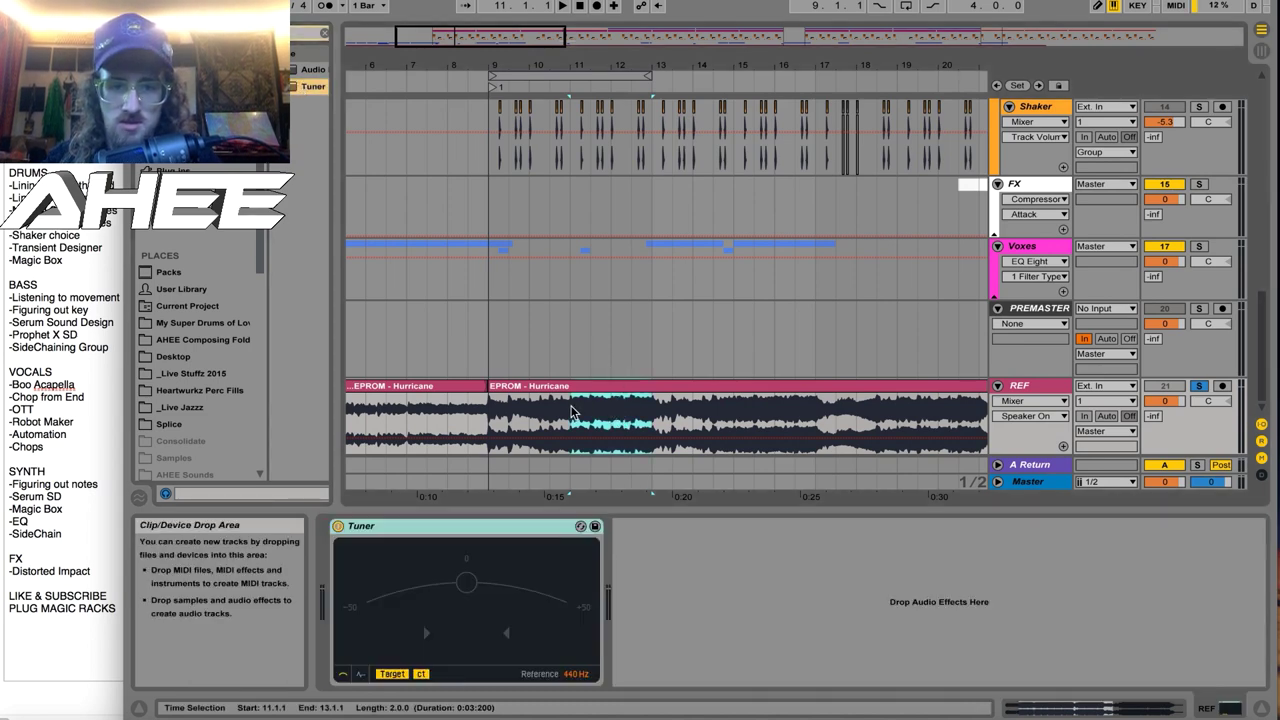
# Play the reference from 11.1.1 twice to read its bass pitch on the Tuner.
pyautogui.press('space')
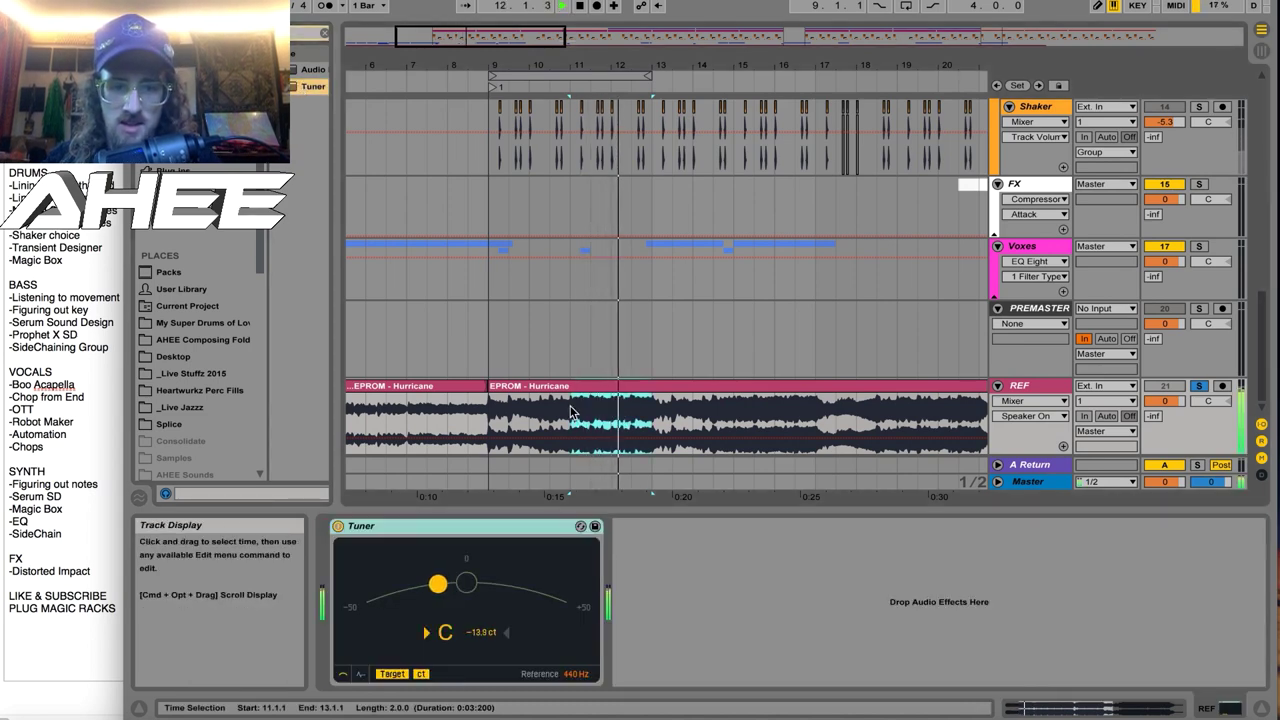
pyautogui.press('space')
pyautogui.press('space')
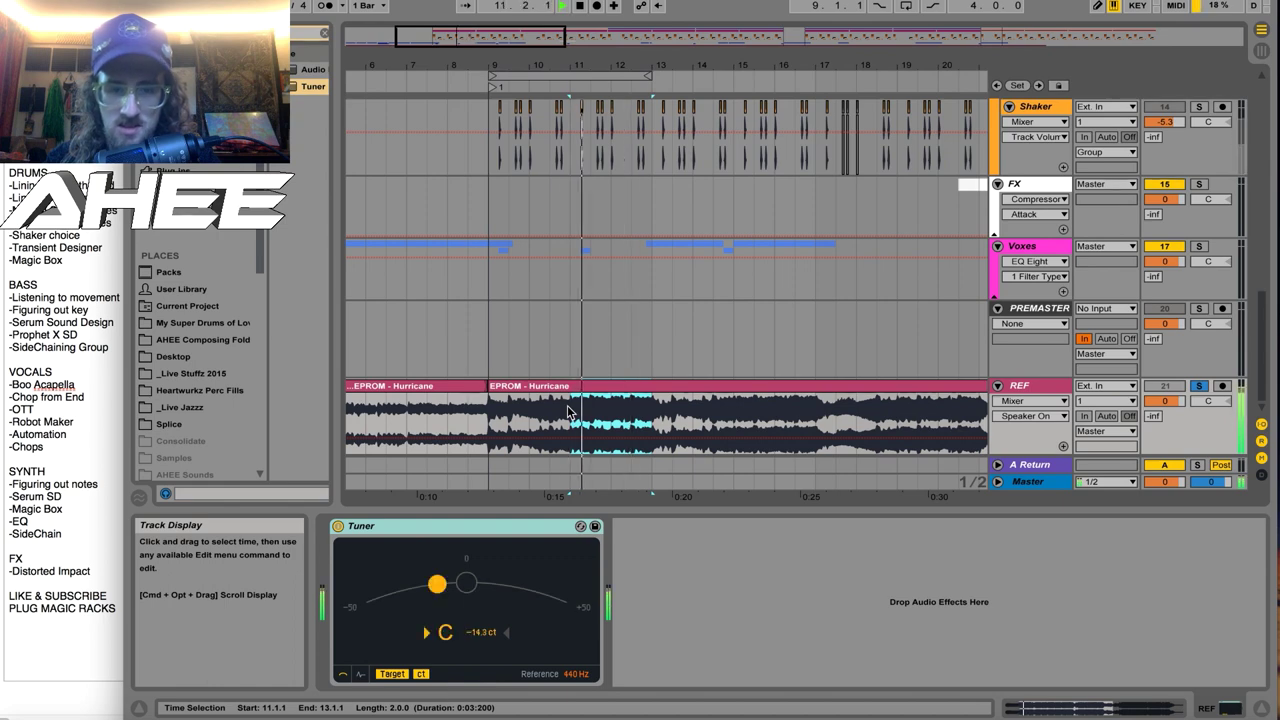
pyautogui.press('space')
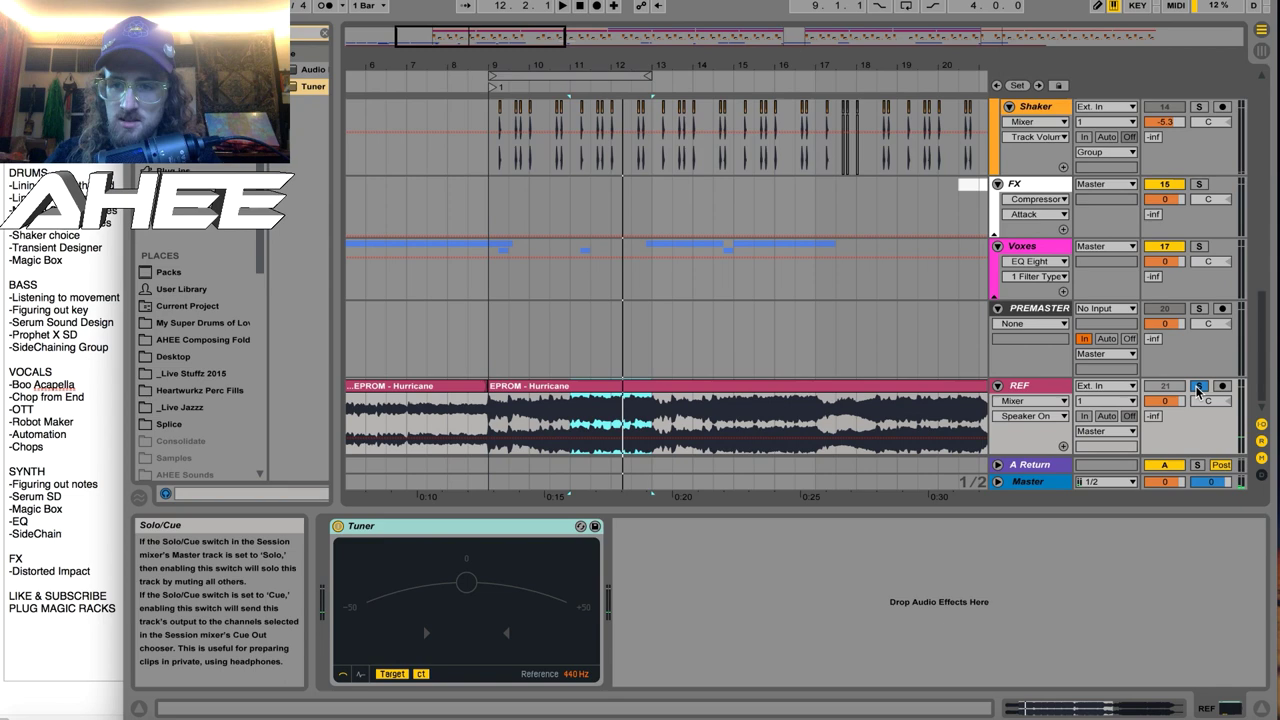
# Clear the REF solo, then unfold the Bass group and solo its Bend Saw track.
pyautogui.scroll(5, 515, 370)
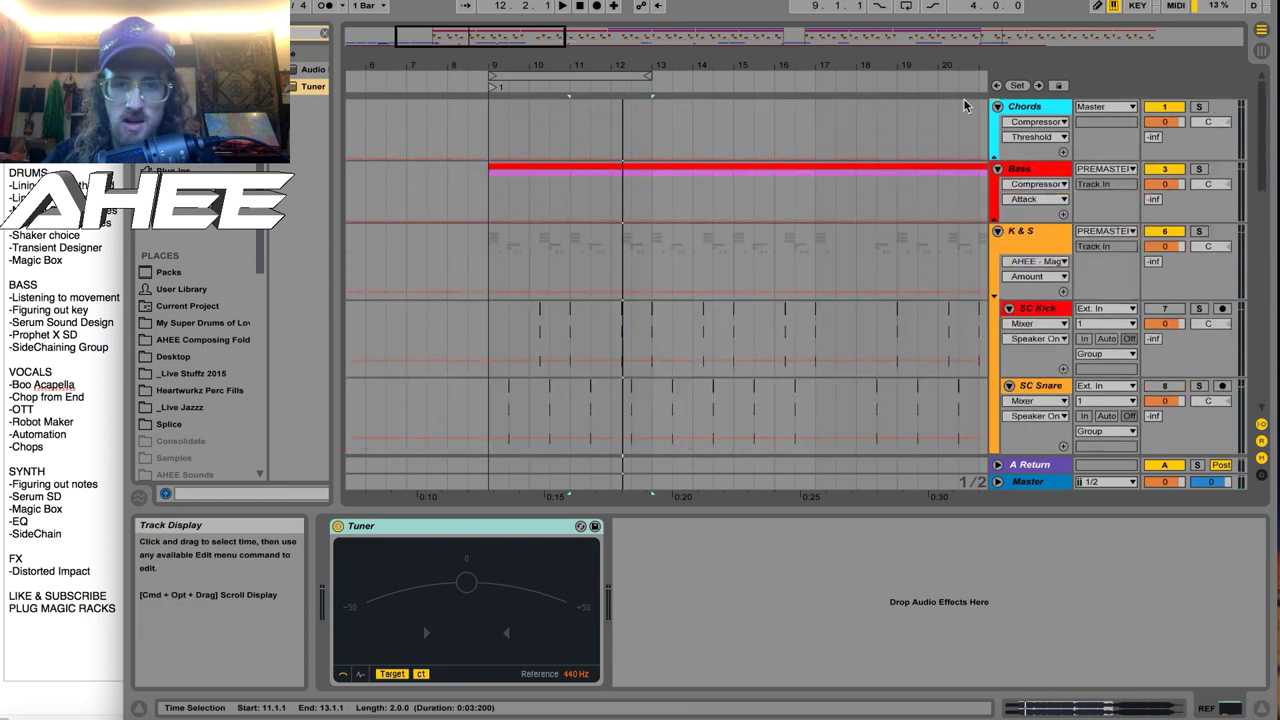
pyautogui.click(997, 169)
pyautogui.click(532, 234)
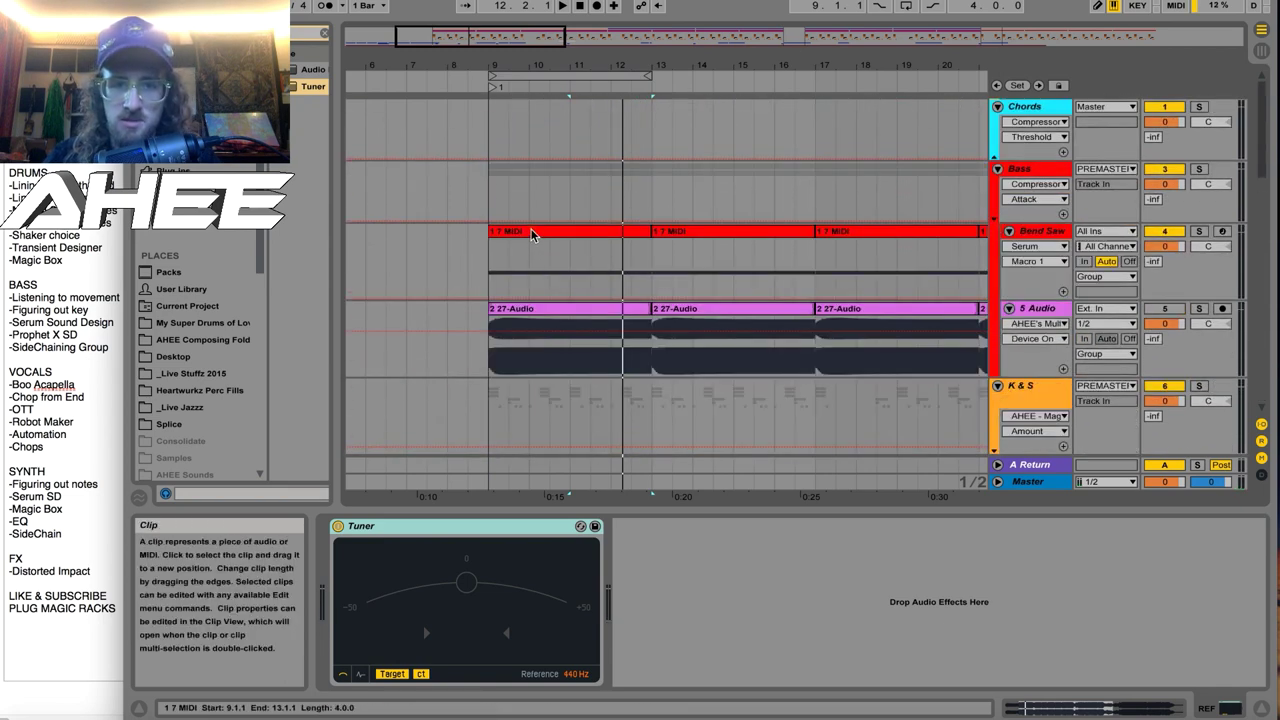
pyautogui.click(532, 234)
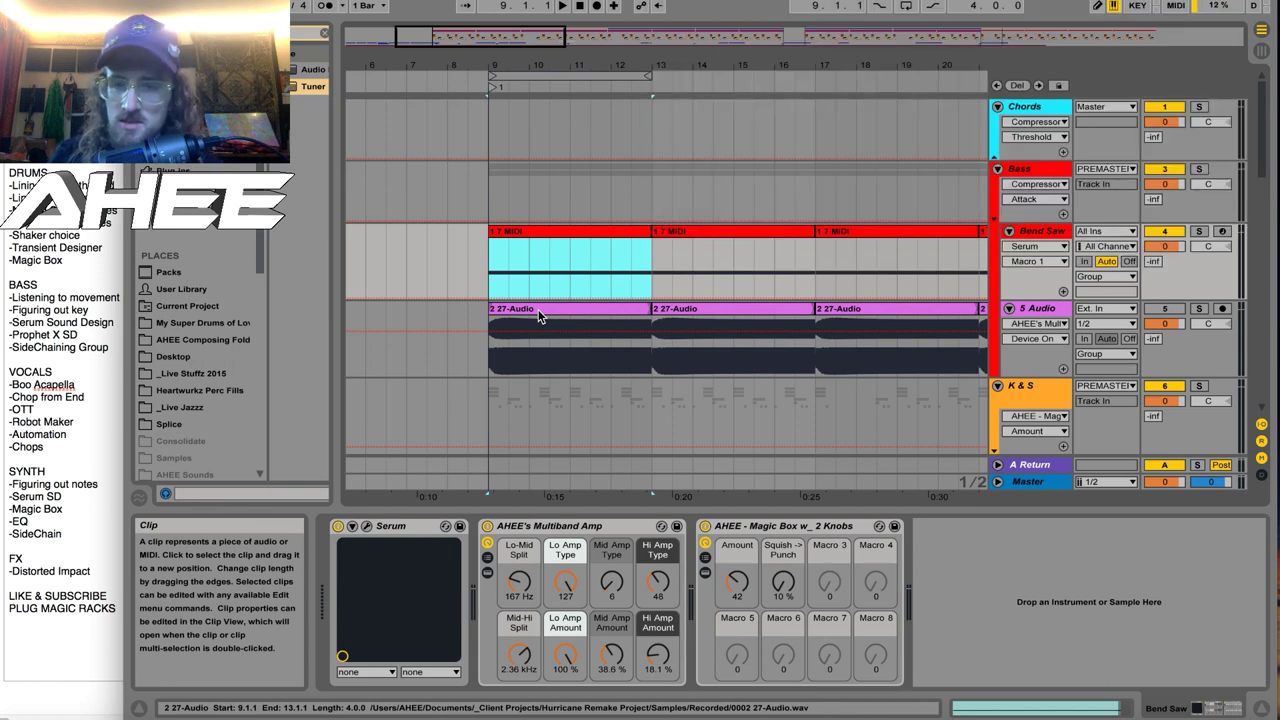
pyautogui.click(1199, 232)
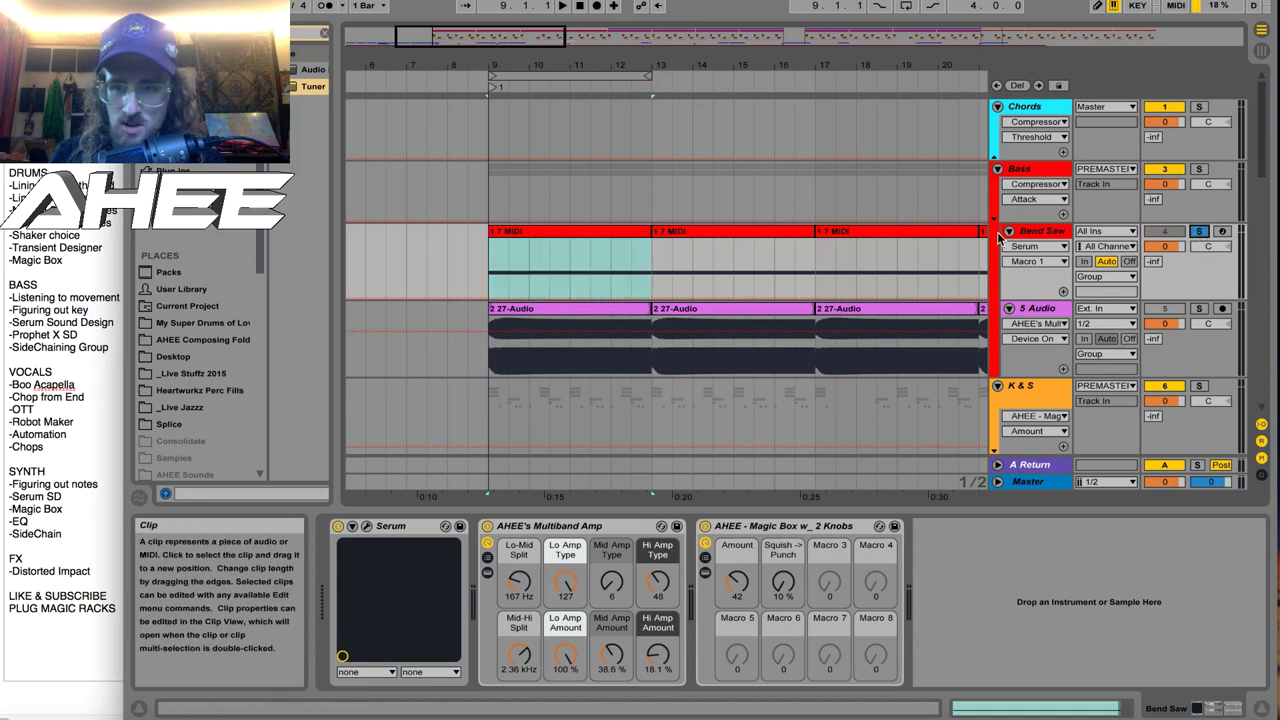
# Inspect the MIDI notes in Bend Saw's first 7 MIDI clip, then return to the track's device chain.
pyautogui.click(542, 234)
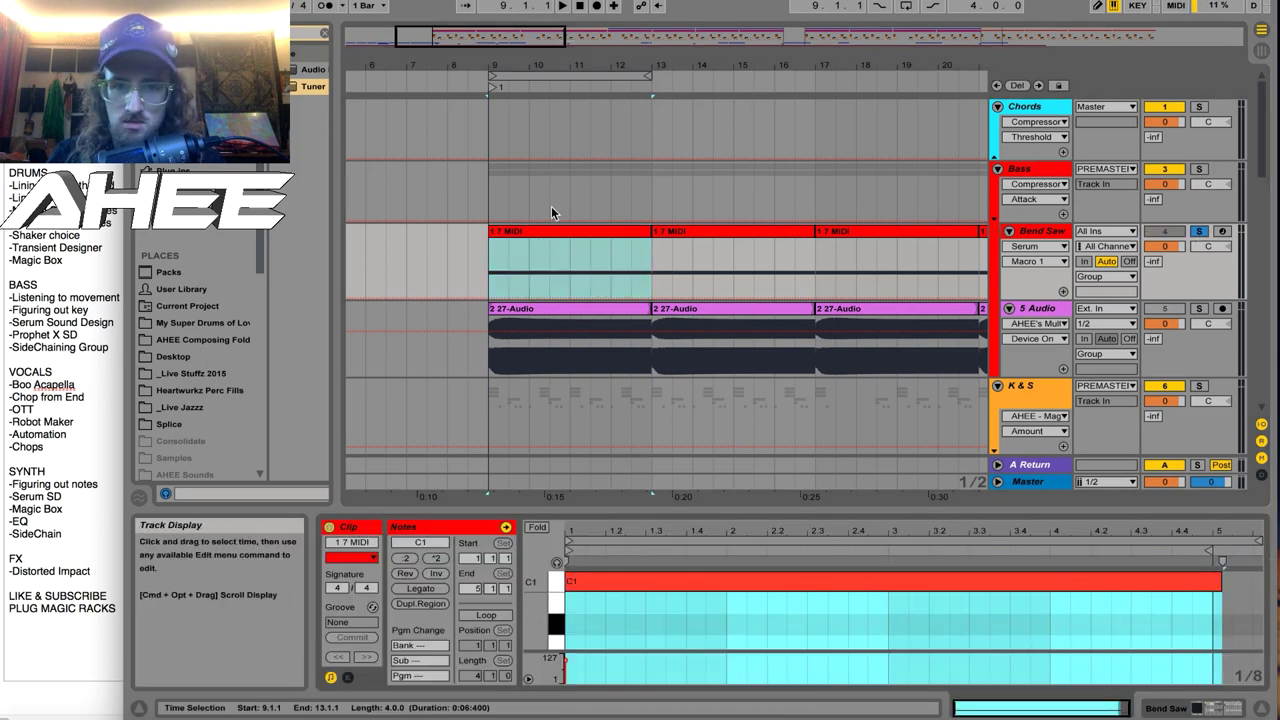
pyautogui.click(546, 232)
pyautogui.hotkey('shift', 'Tab')
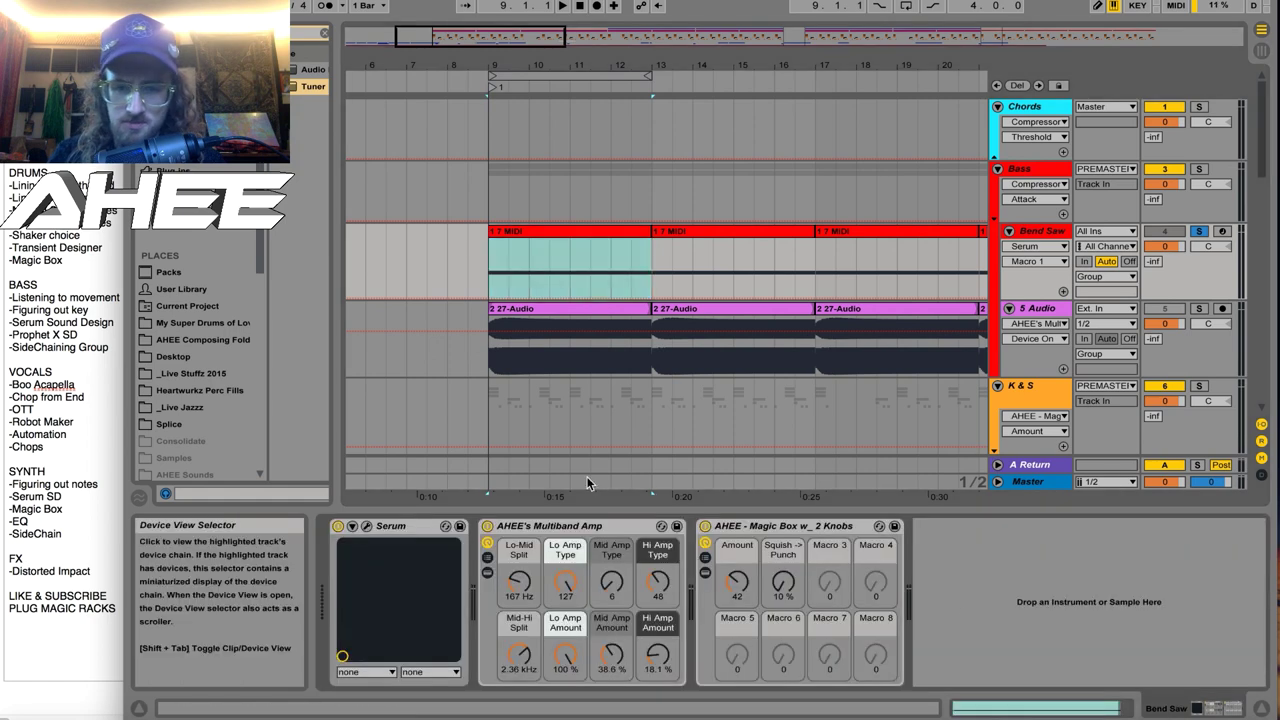
# Open Serum on Bend Saw, examine its oscillator and LFO 1 settings, and play the patch from 9.1.1.
pyautogui.click(367, 527)
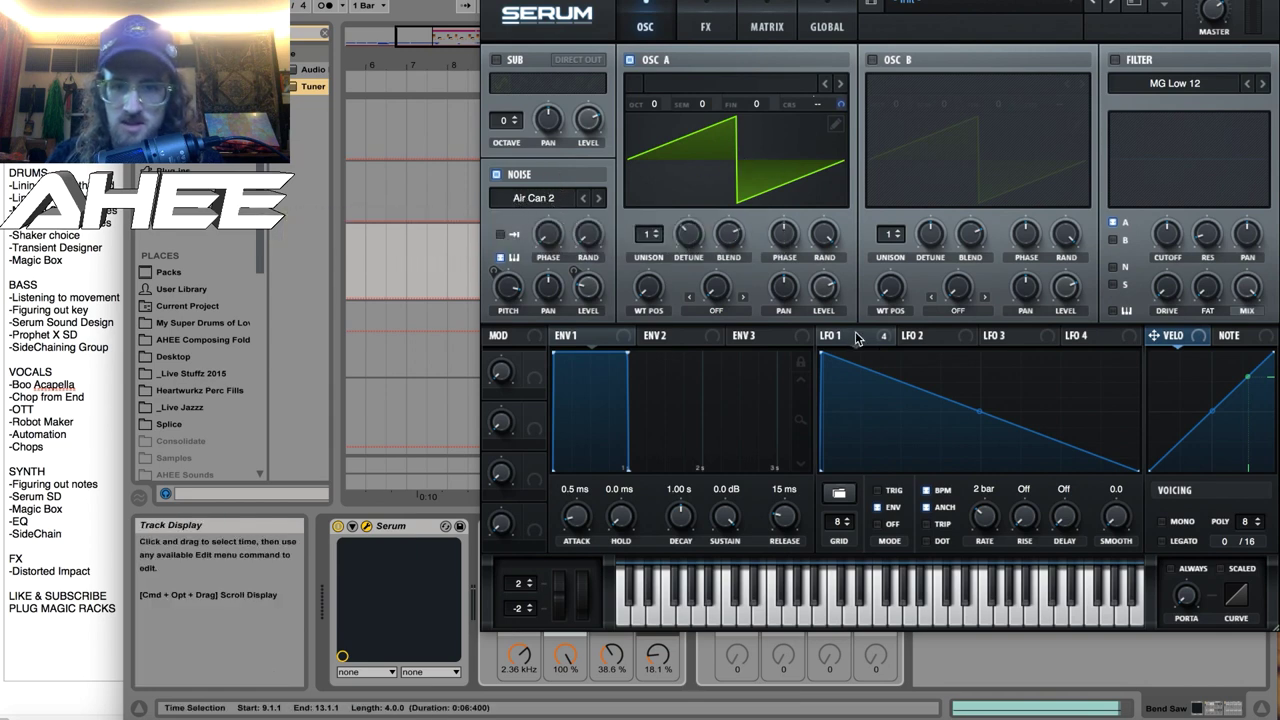
pyautogui.moveTo(830, 2); pyautogui.dragTo(708, 2)
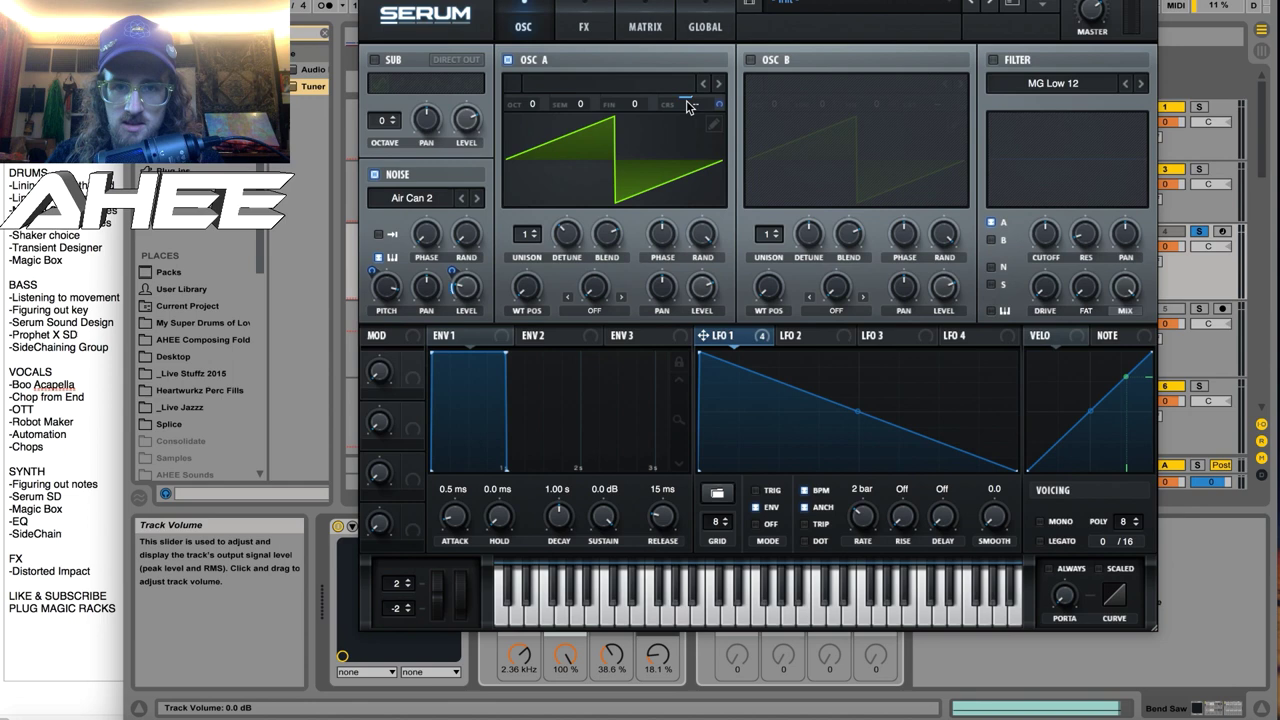
pyautogui.press('space')
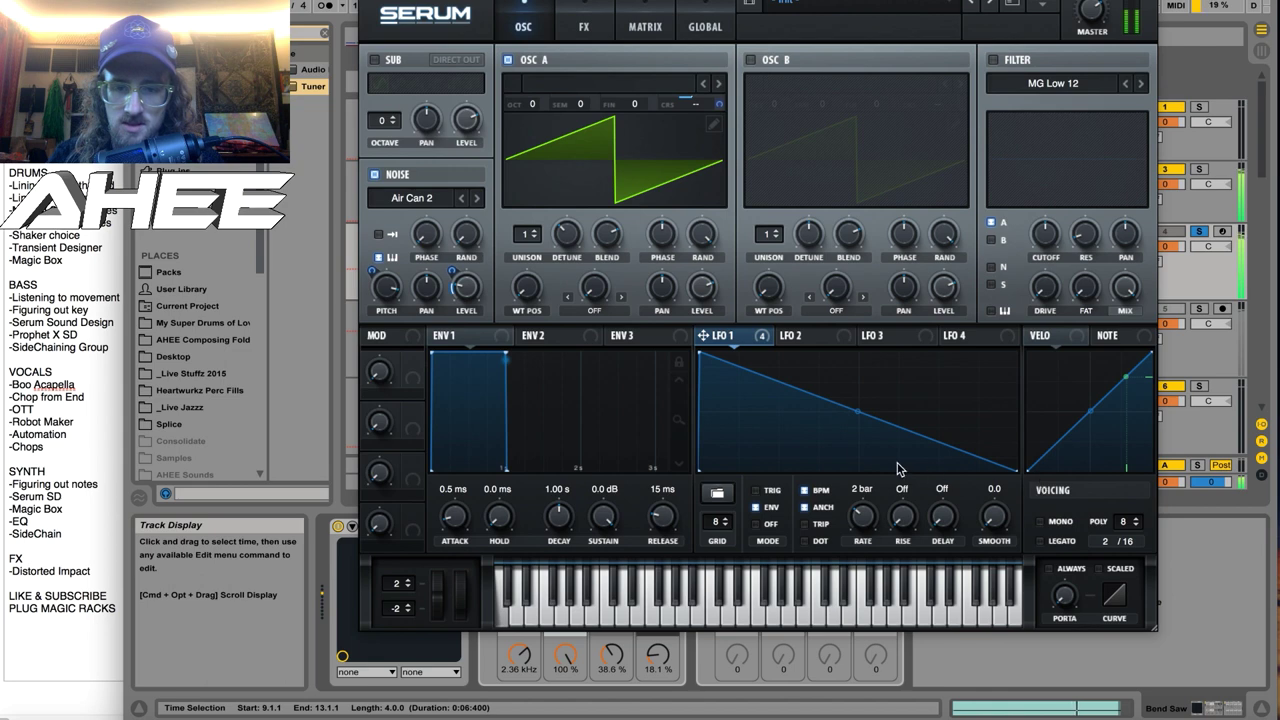
# Switch Serum's Hyper/Dimension effect off and back on to compare the bass sound.
pyautogui.click(585, 26)
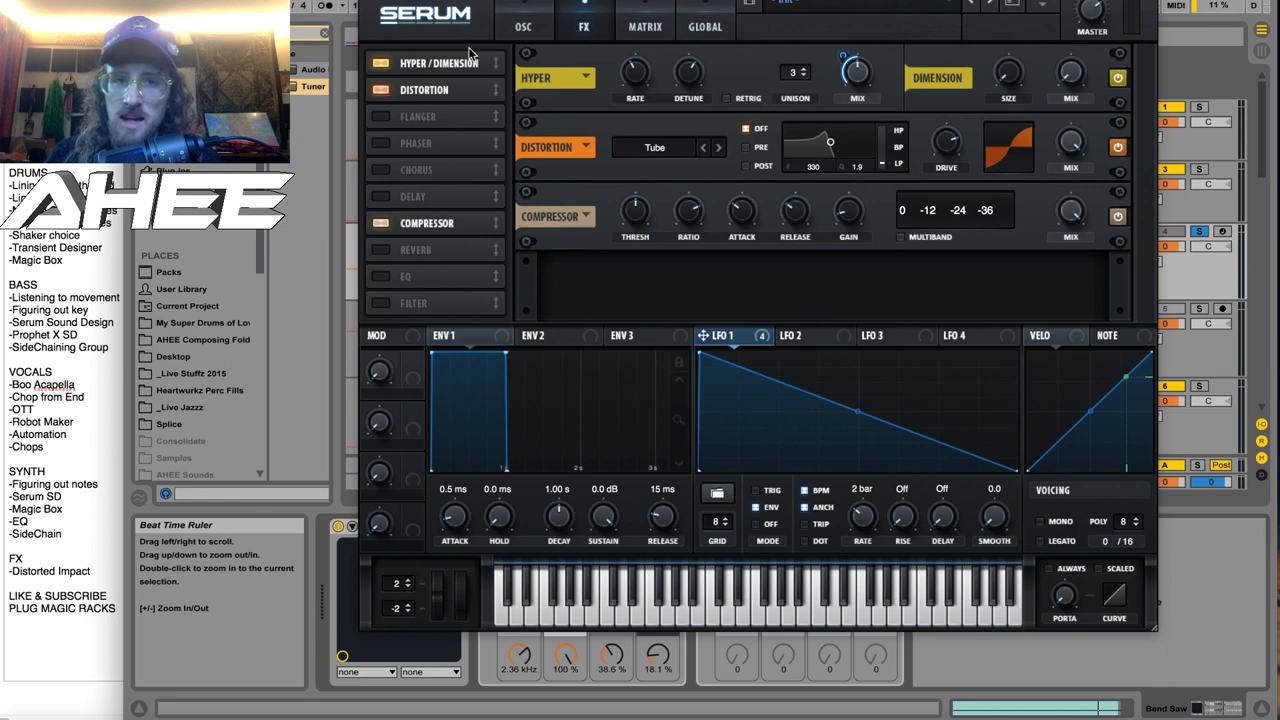
pyautogui.click(380, 64)
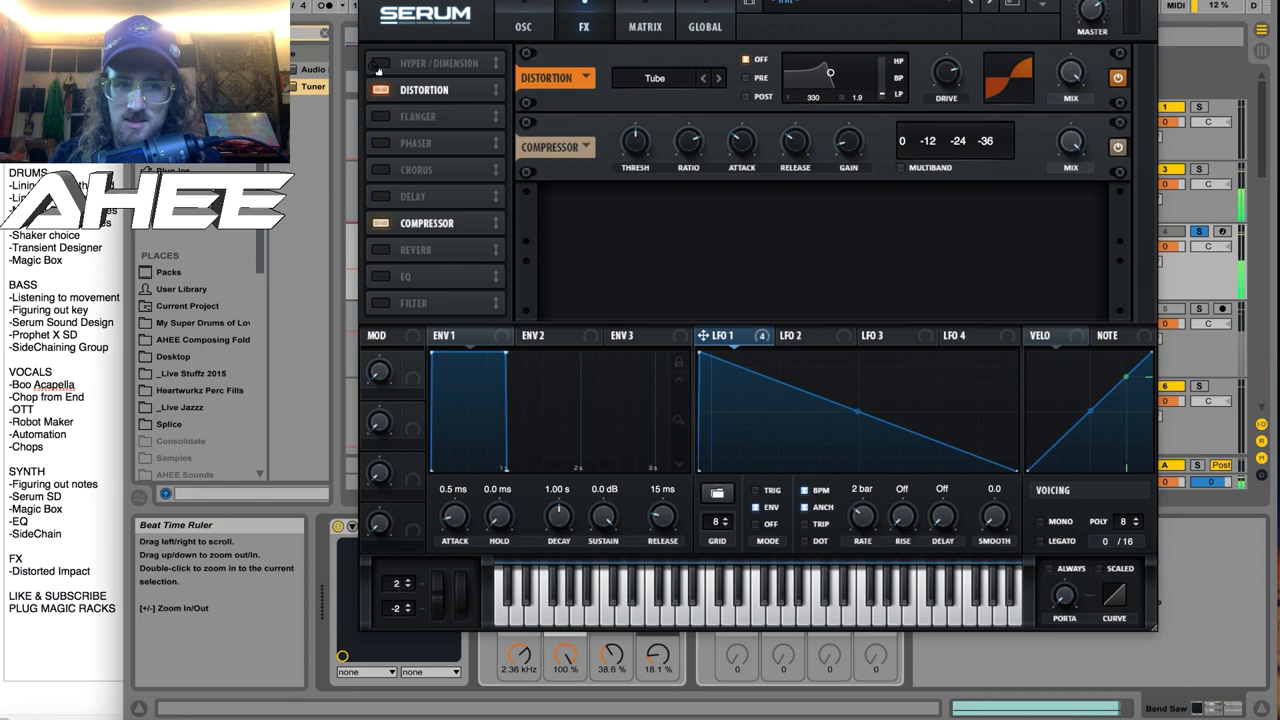
pyautogui.click(380, 64)
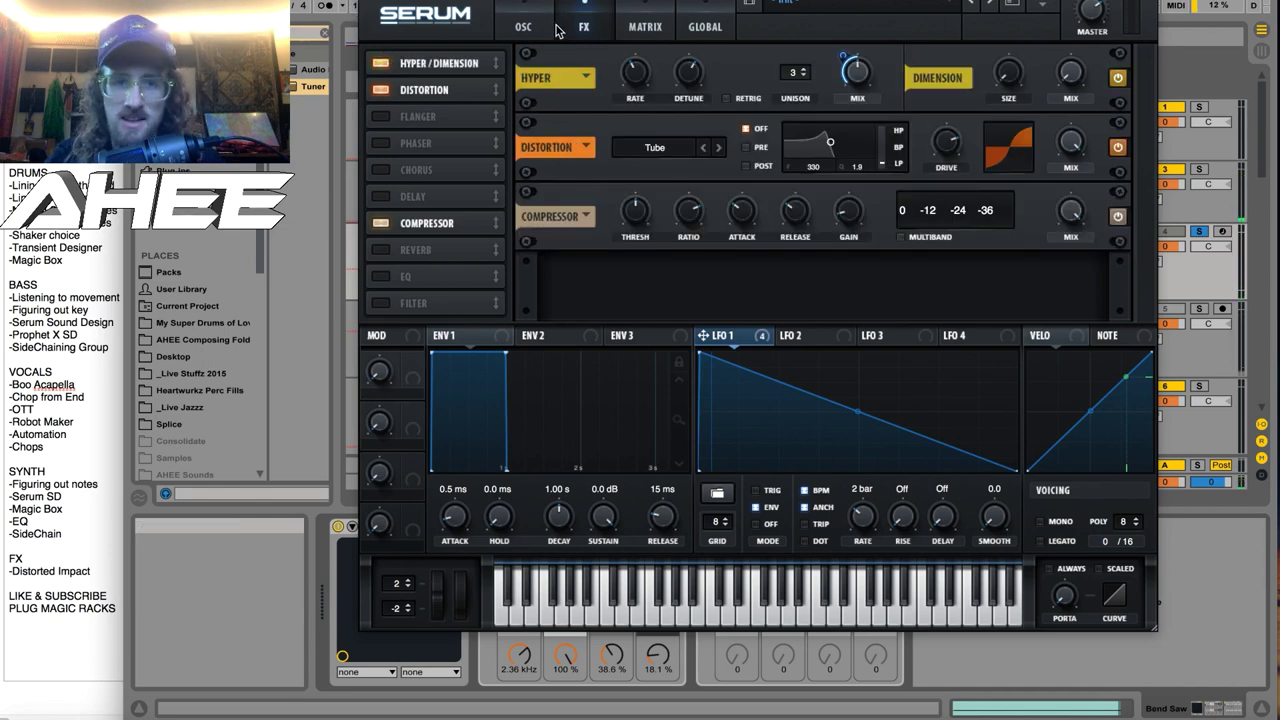
# Toggle Serum's Air Can 2 noise oscillator off and on during playback to compare the bass sound.
pyautogui.click(520, 27)
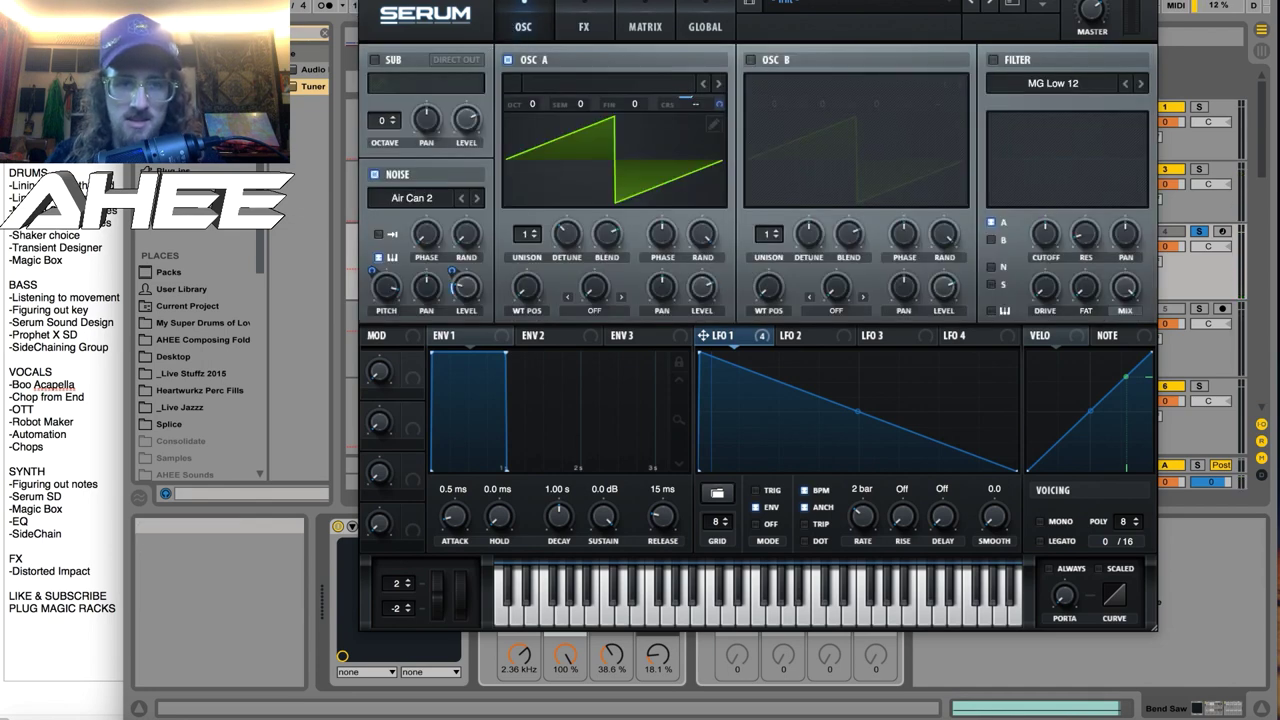
pyautogui.click(375, 175)
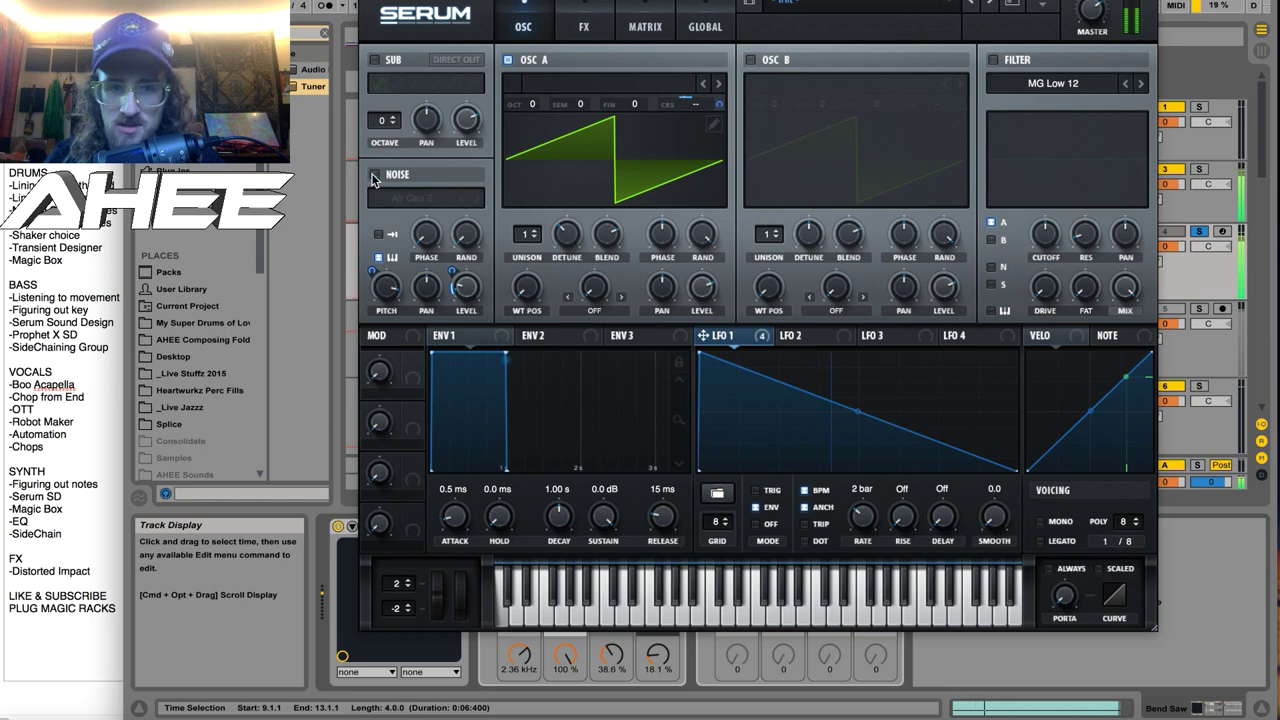
pyautogui.click(375, 175)
pyautogui.click(375, 175)
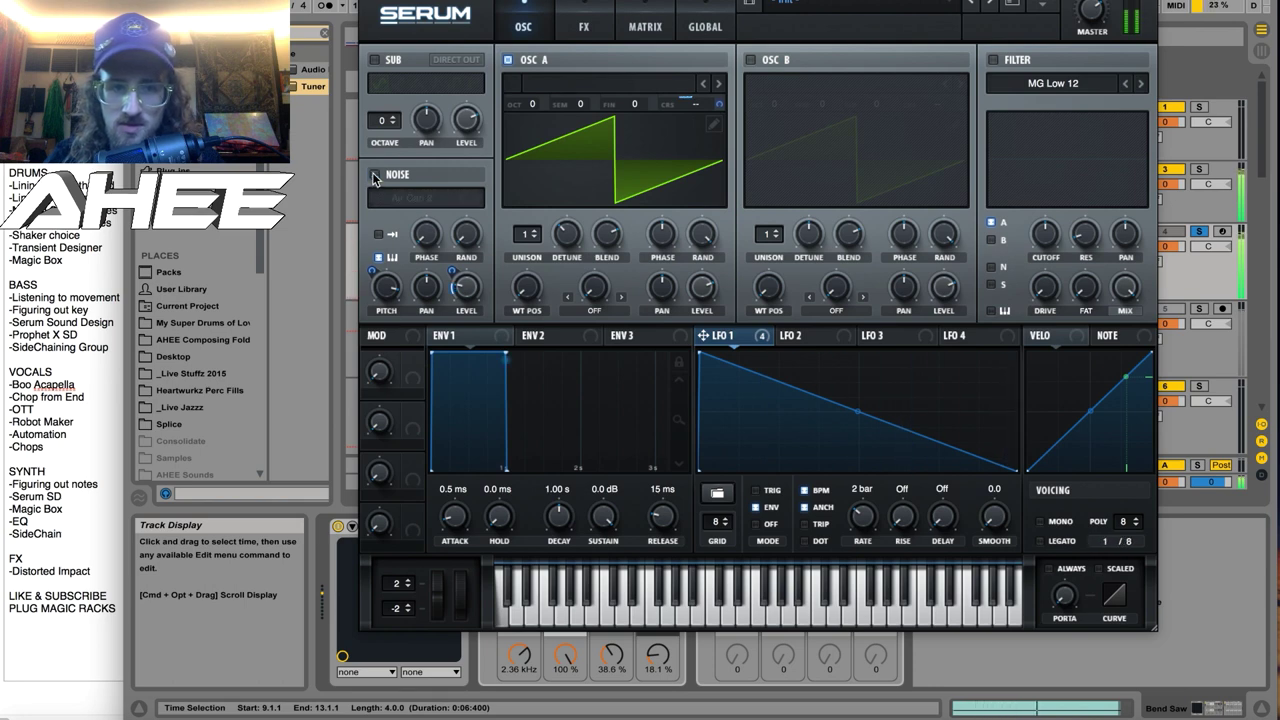
pyautogui.click(375, 175)
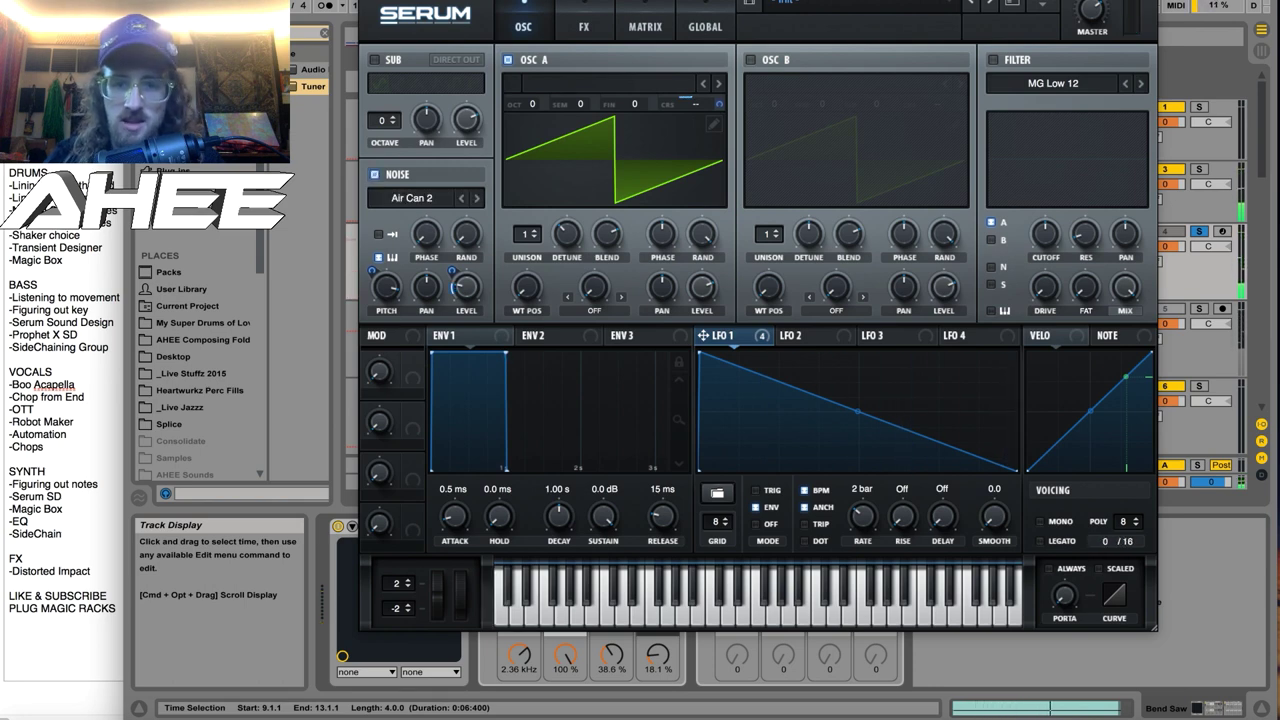
# Bypass AHEE's Multiband Amp and AHEE - Magic Box w_ 2 Knobs on Bend Saw and play the unprocessed bass.
pyautogui.press('super+alt+p')
pyautogui.scroll(-2, 545, 448)
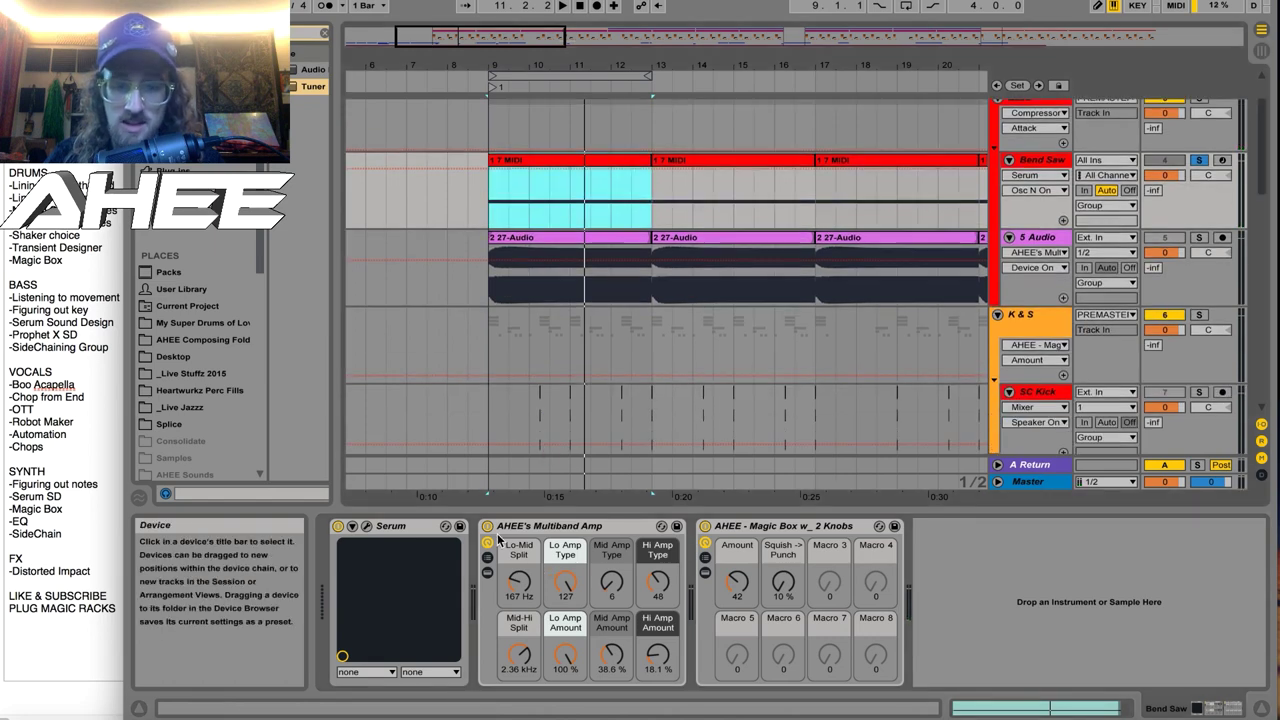
pyautogui.click(589, 530)
pyautogui.keyDown('shift'); pyautogui.click(764, 529); pyautogui.keyUp('shift')
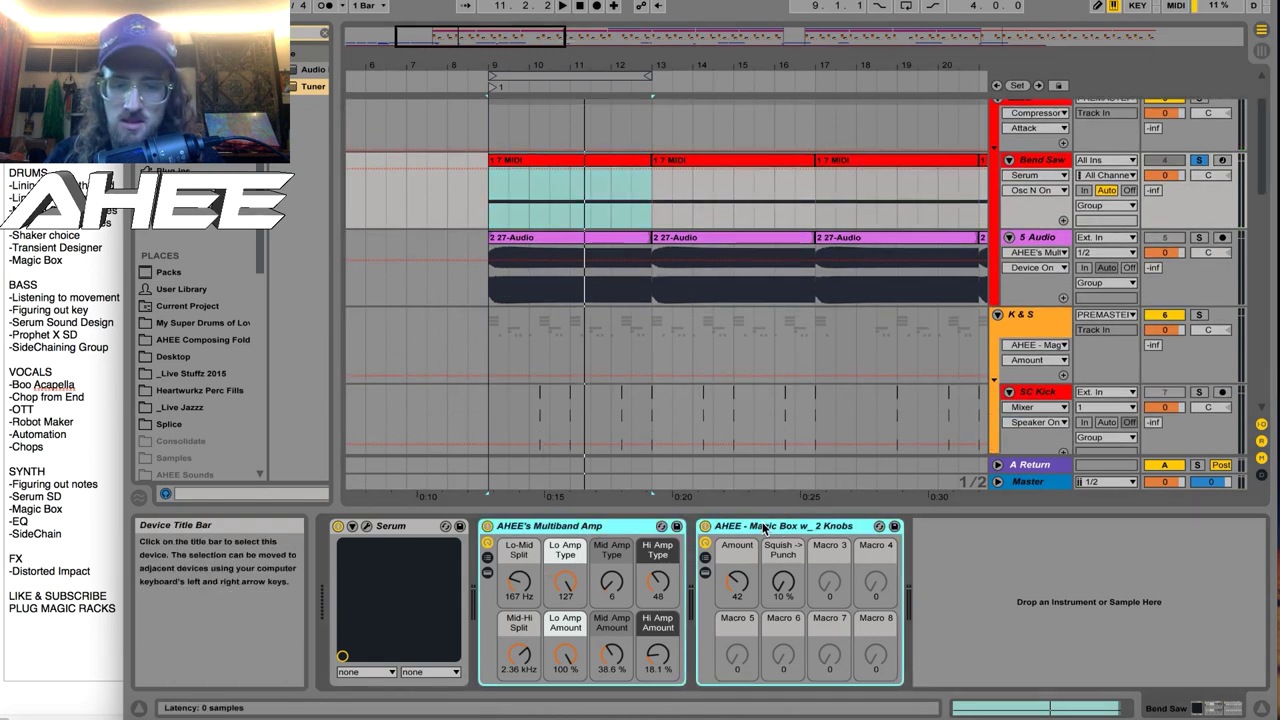
pyautogui.click(487, 526)
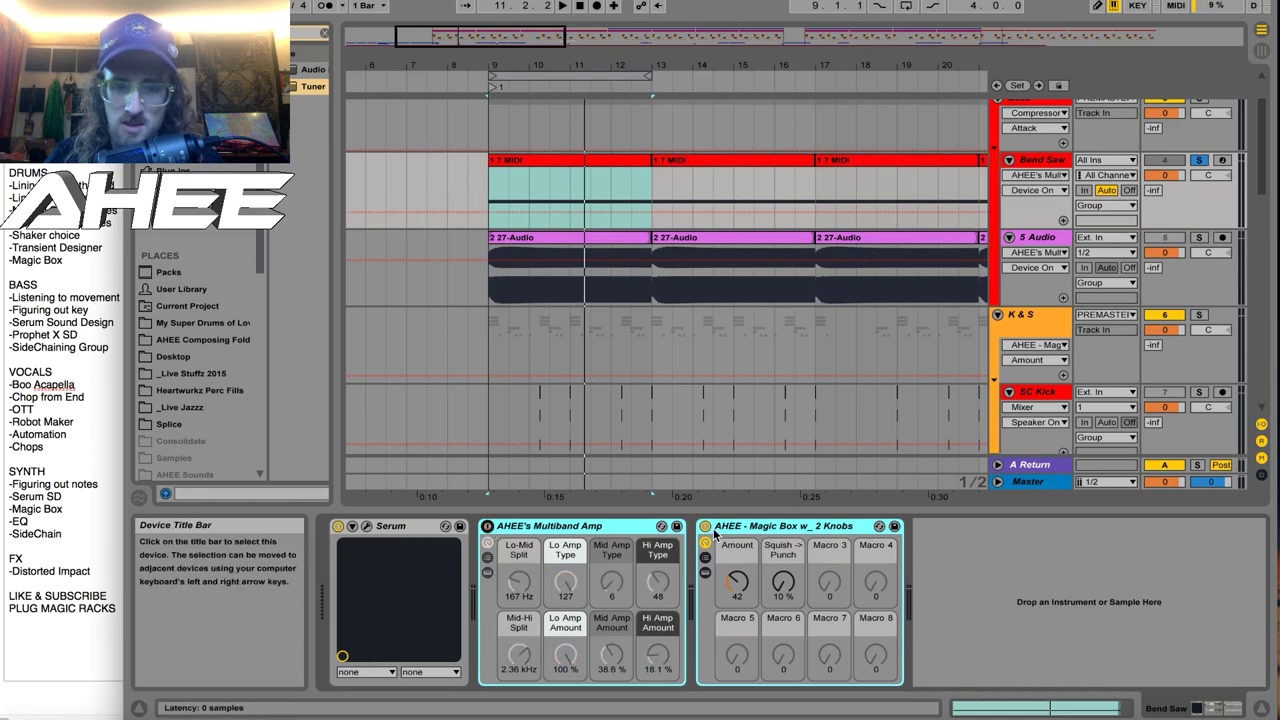
pyautogui.press('space')
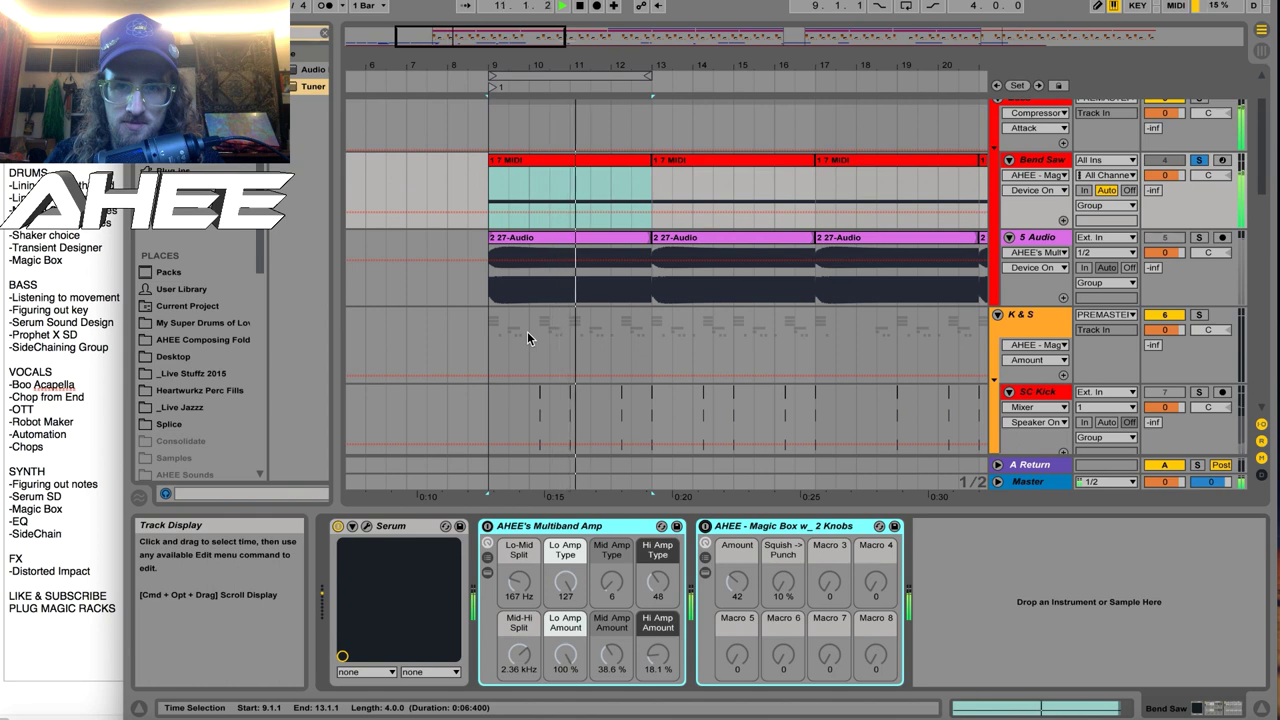
pyautogui.press('space')
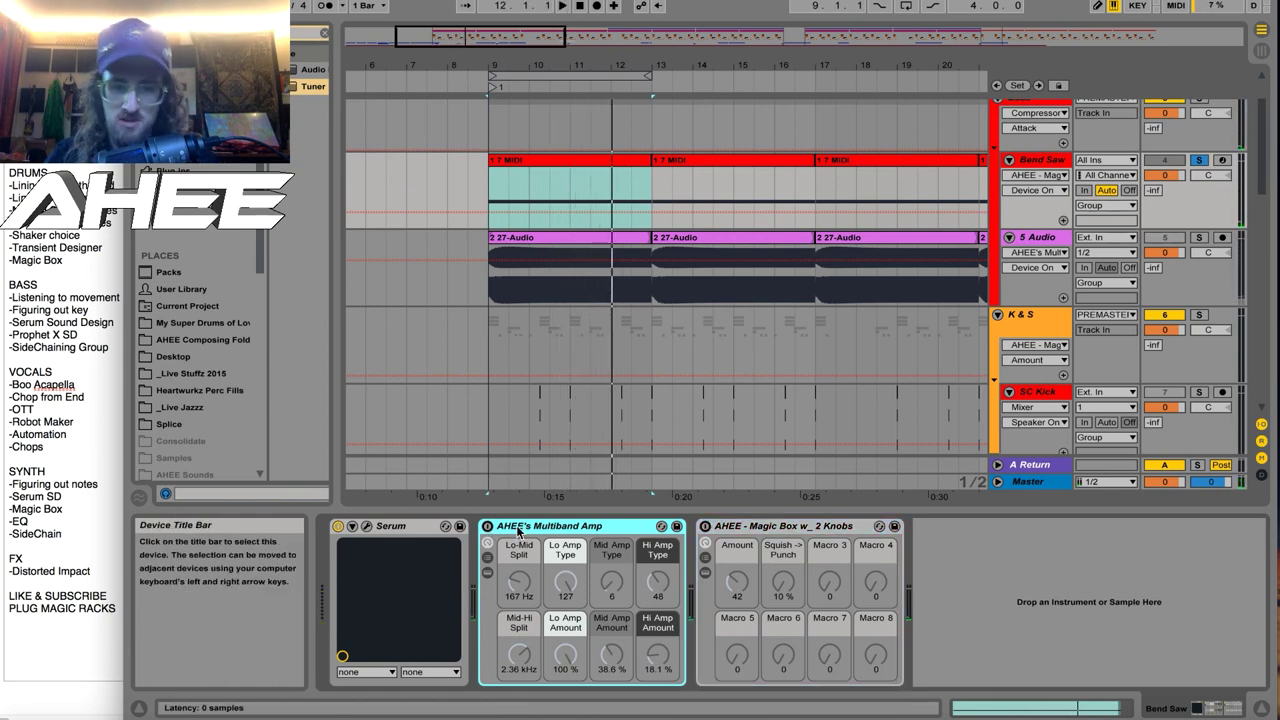
# Turn AHEE's Multiband Amp back on for Bend Saw, with AHEE - Magic Box w_ 2 Knobs bypassed.
pyautogui.click(704, 527)
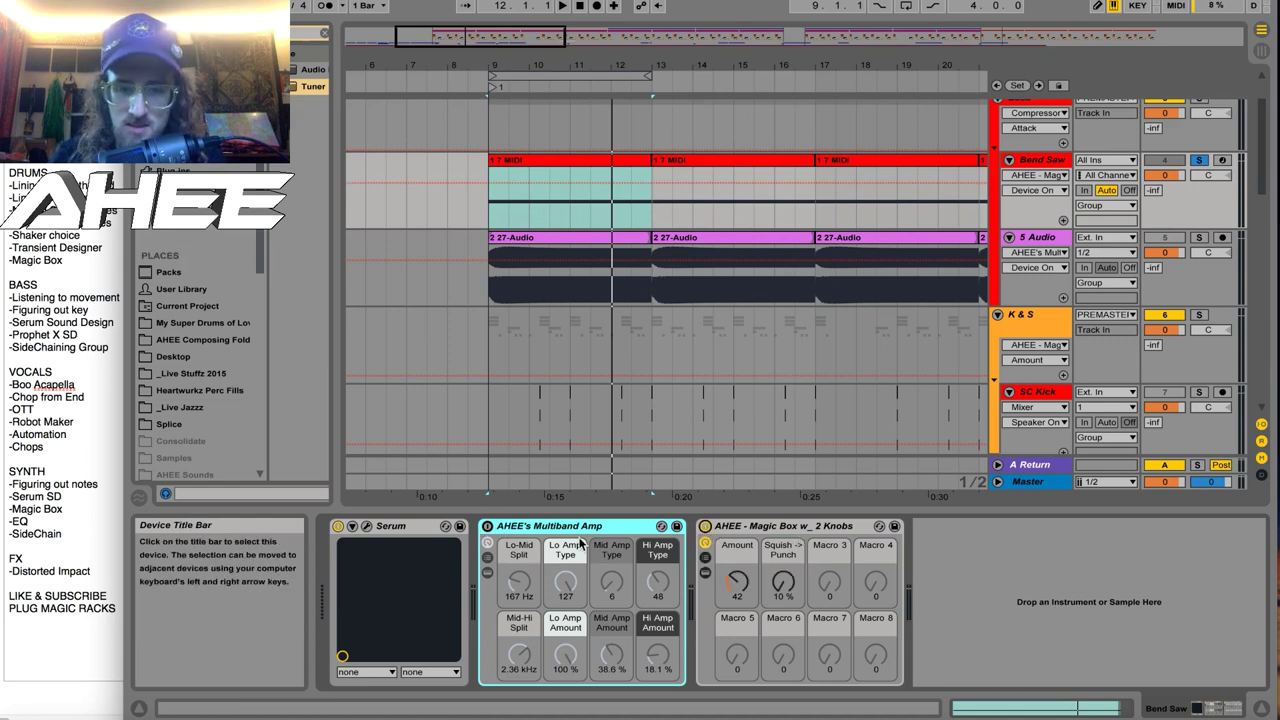
pyautogui.click(488, 526)
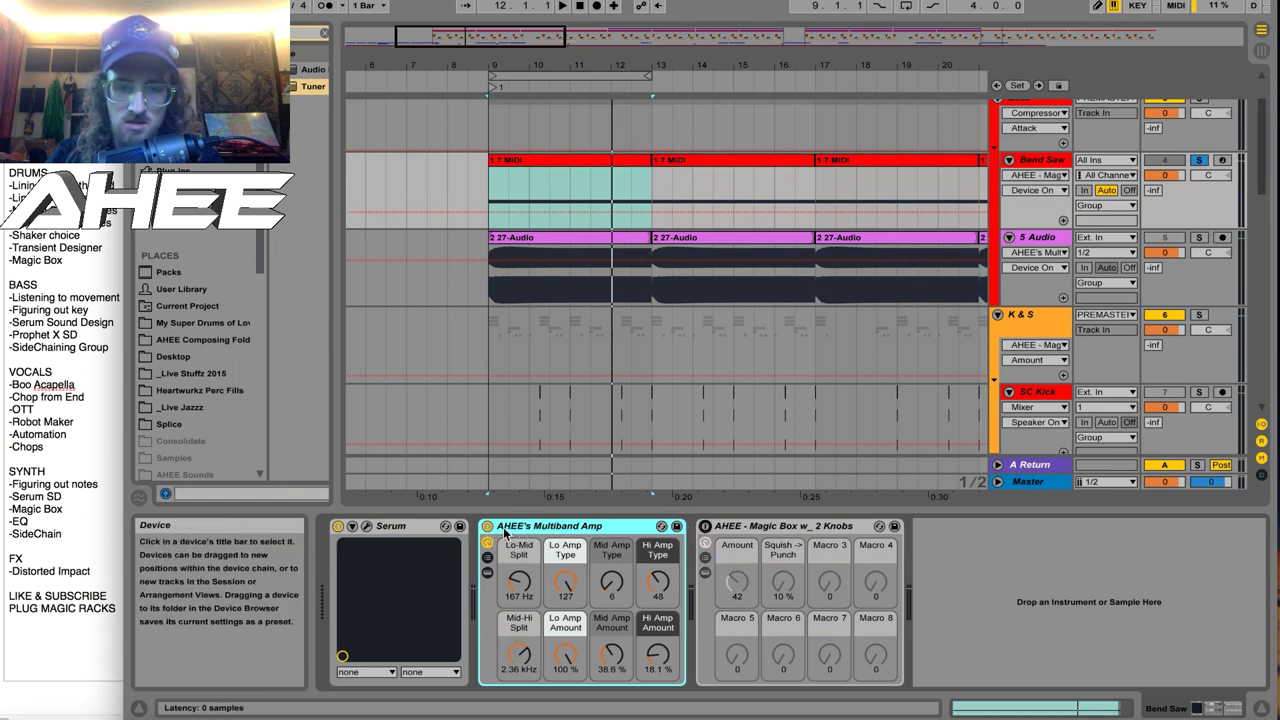
# Play Bend Saw, turn AHEE - Magic Box w_ 2 Knobs back on, and try its Squish -> Punch macro at 1000 %.
pyautogui.press('space')
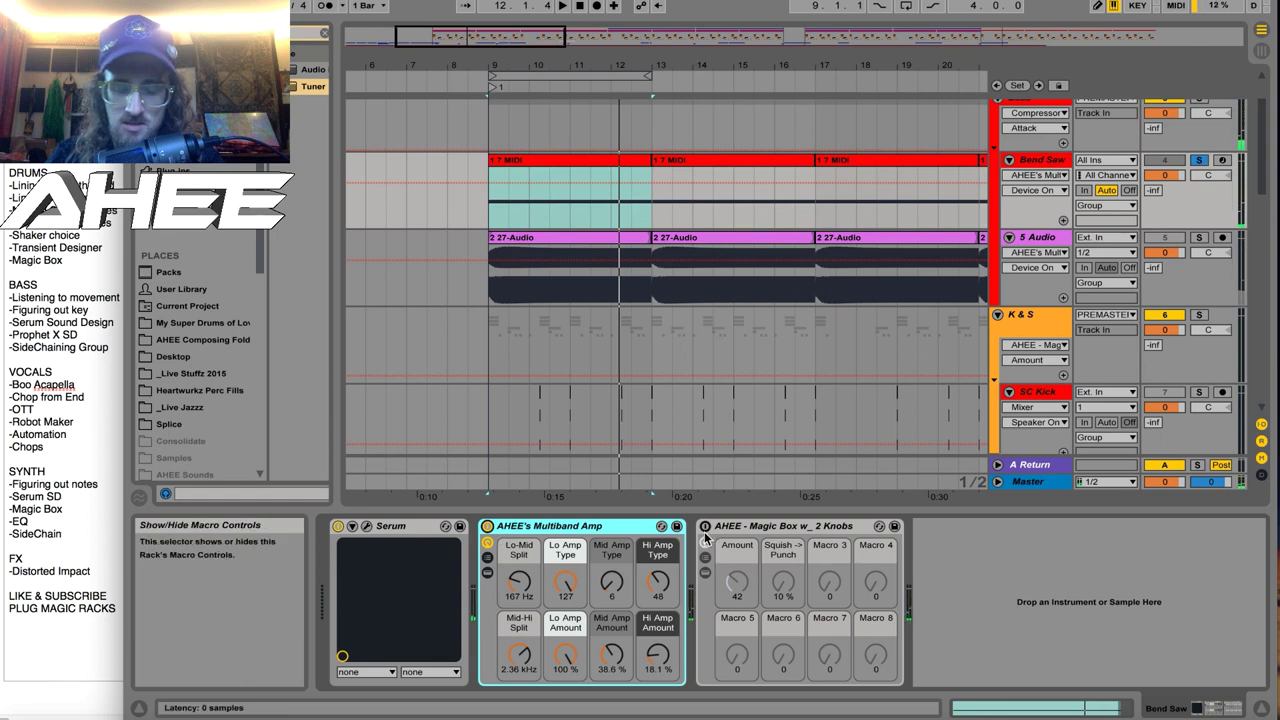
pyautogui.click(762, 536)
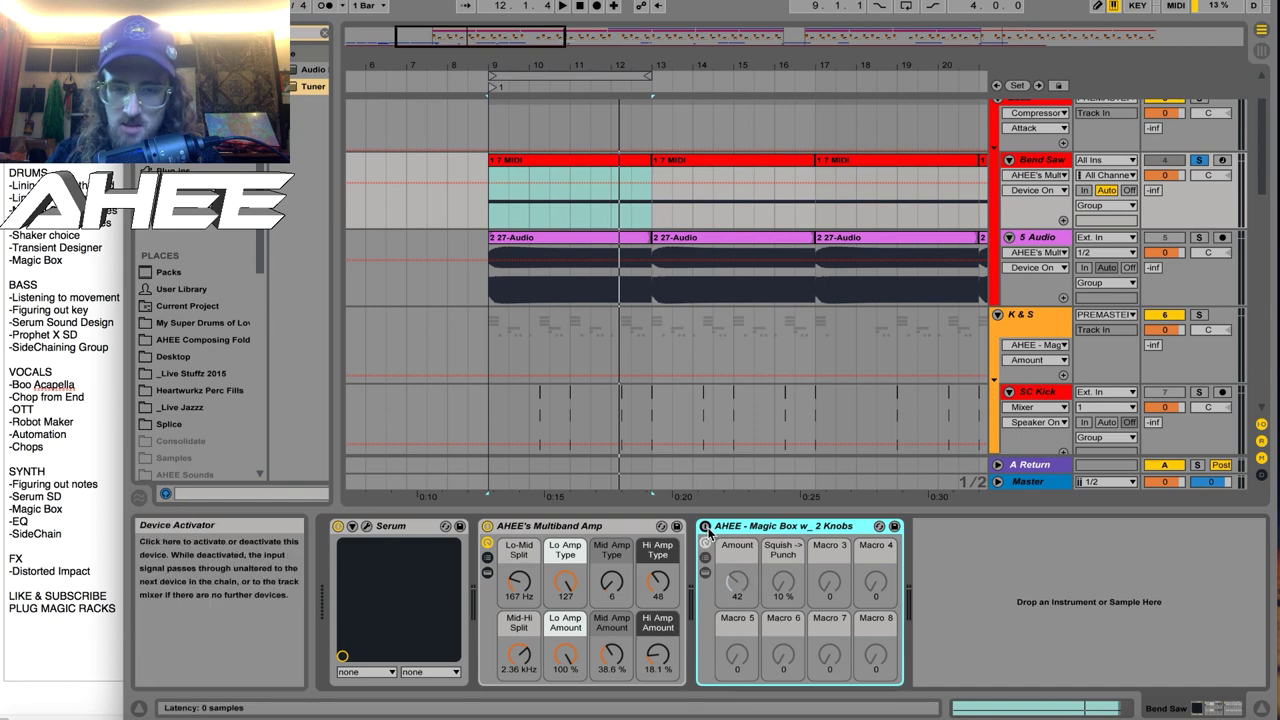
pyautogui.press('space')
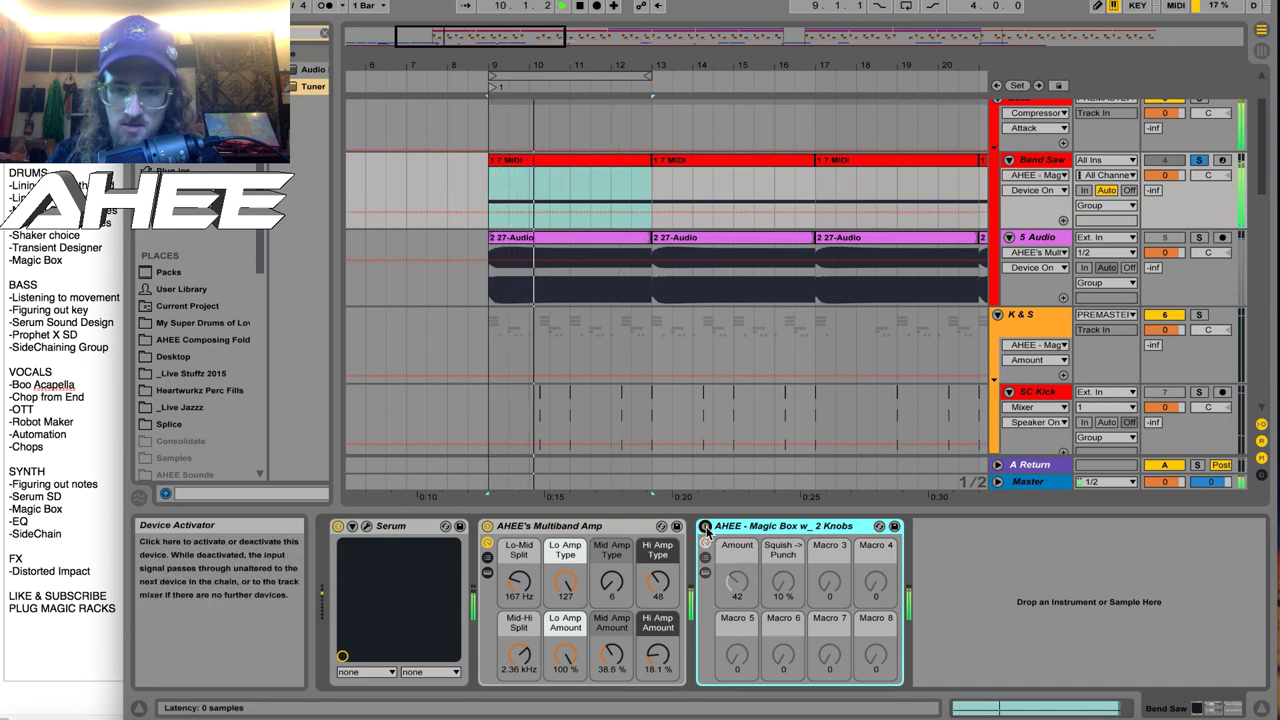
pyautogui.click(705, 527)
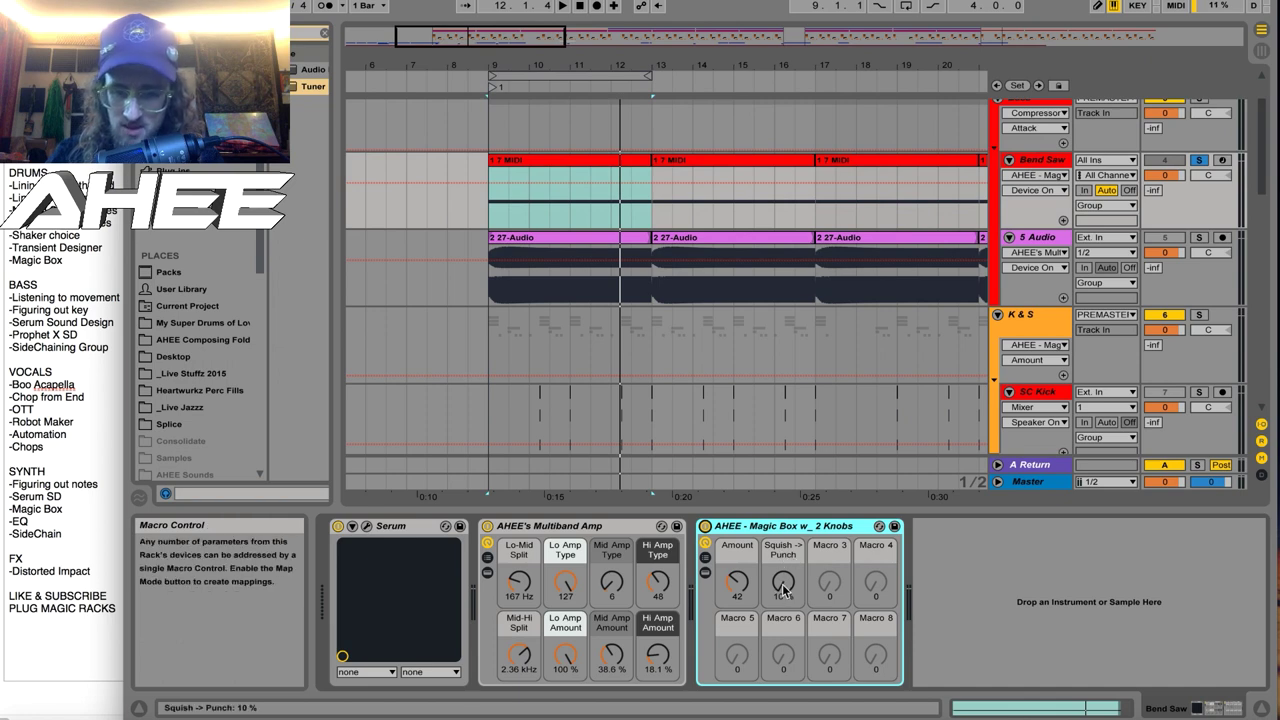
pyautogui.moveTo(780, 593); pyautogui.dragTo(780, 540)
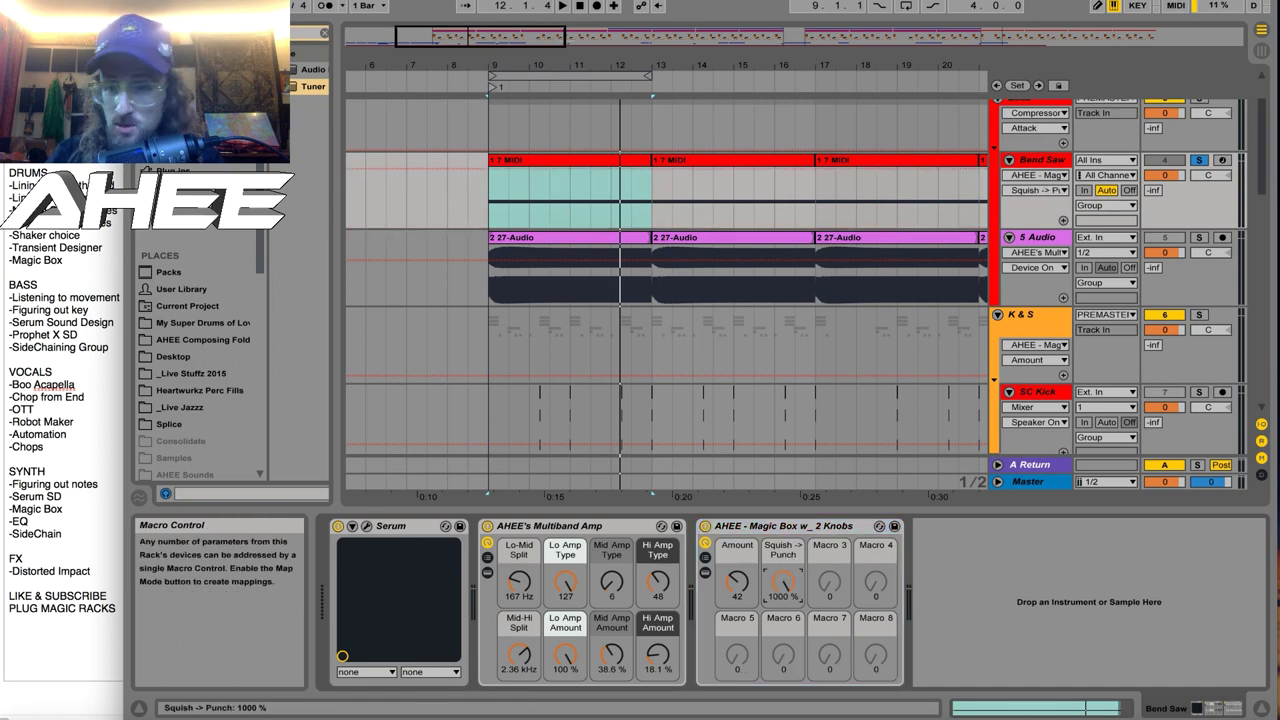
# Solo the K & S group and inspect its AHEE's Magic Transient Designer and AHEE - Magic Box w_ 2 Knobs racks.
pyautogui.click(1005, 328)
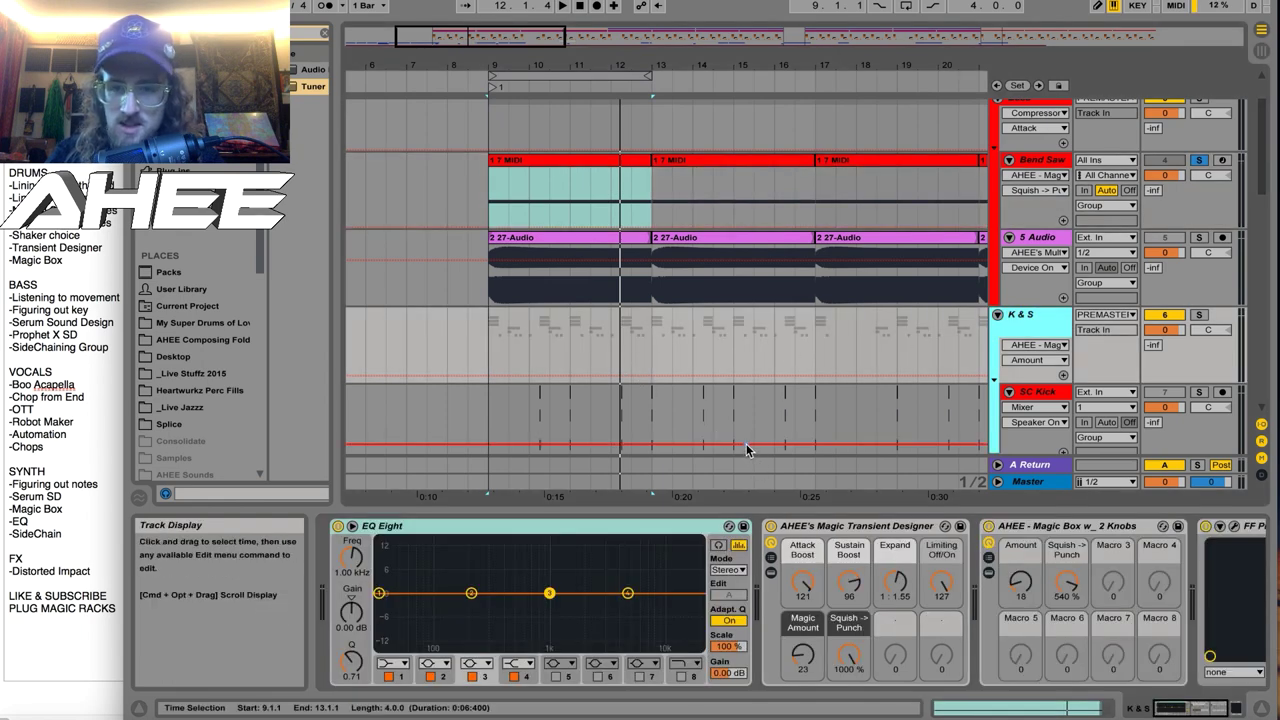
pyautogui.click(828, 530)
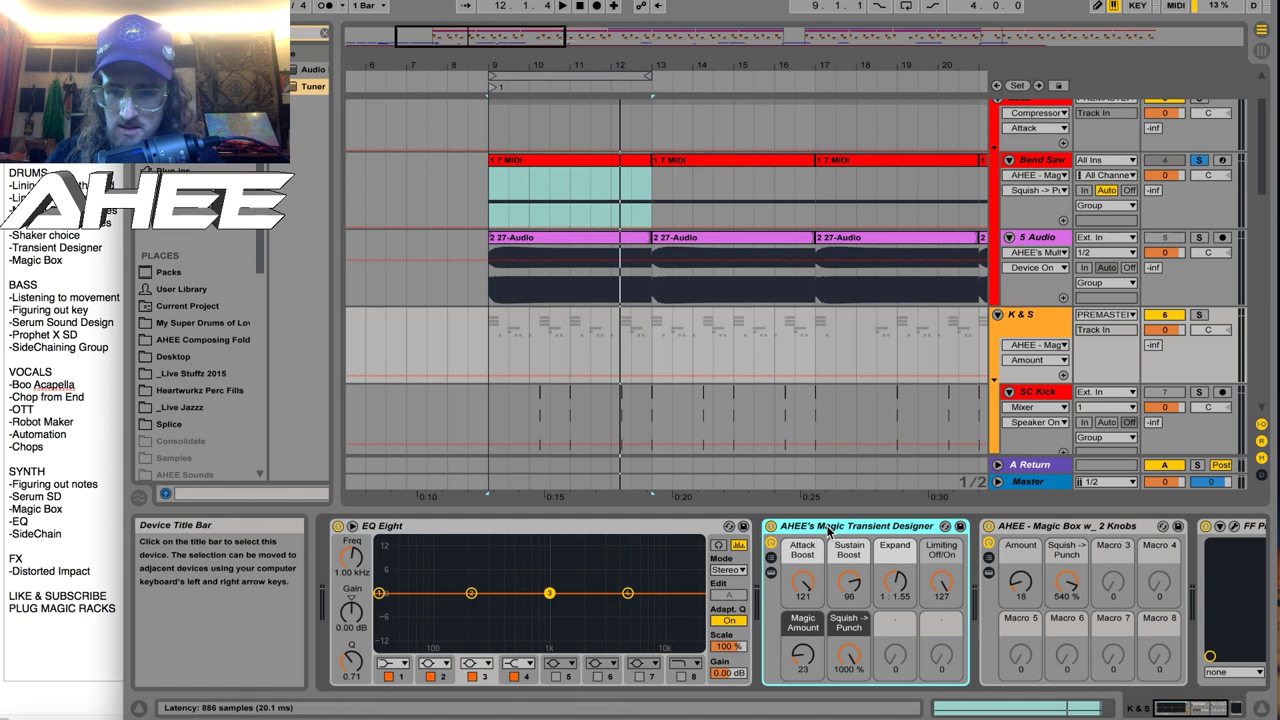
pyautogui.scroll(-3, 1040, 319)
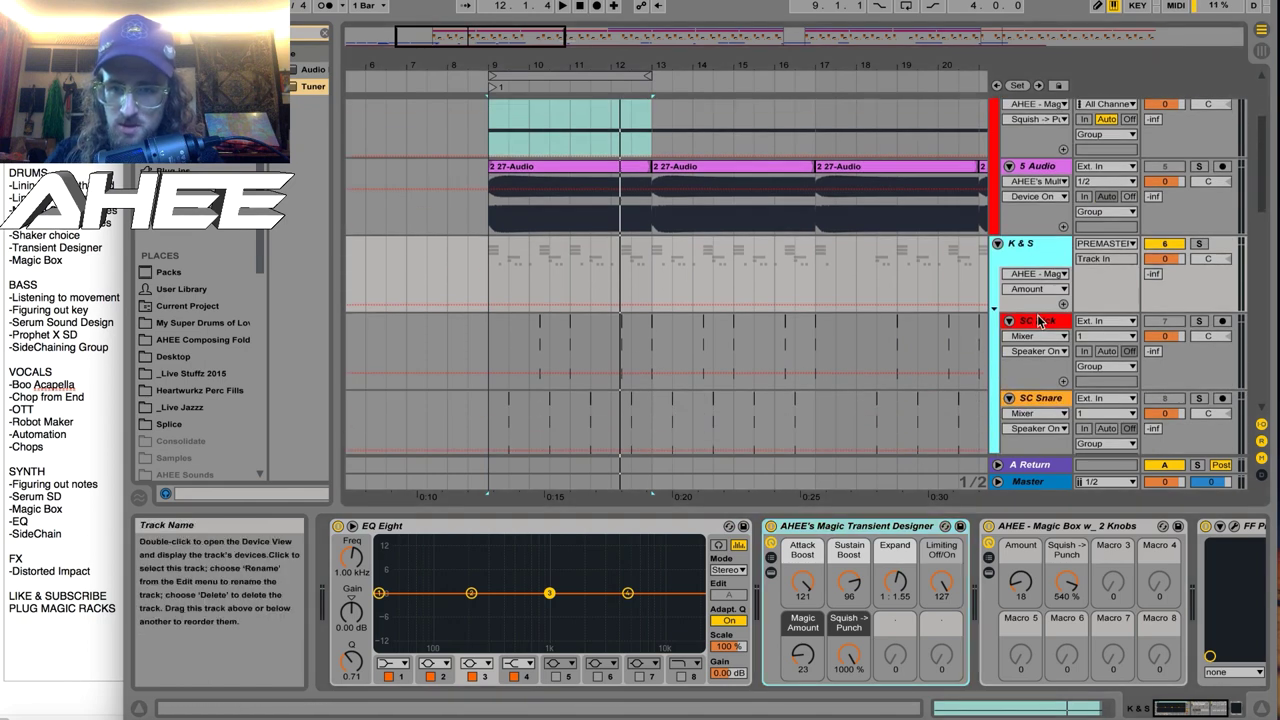
pyautogui.click(1200, 243)
pyautogui.click(1044, 528)
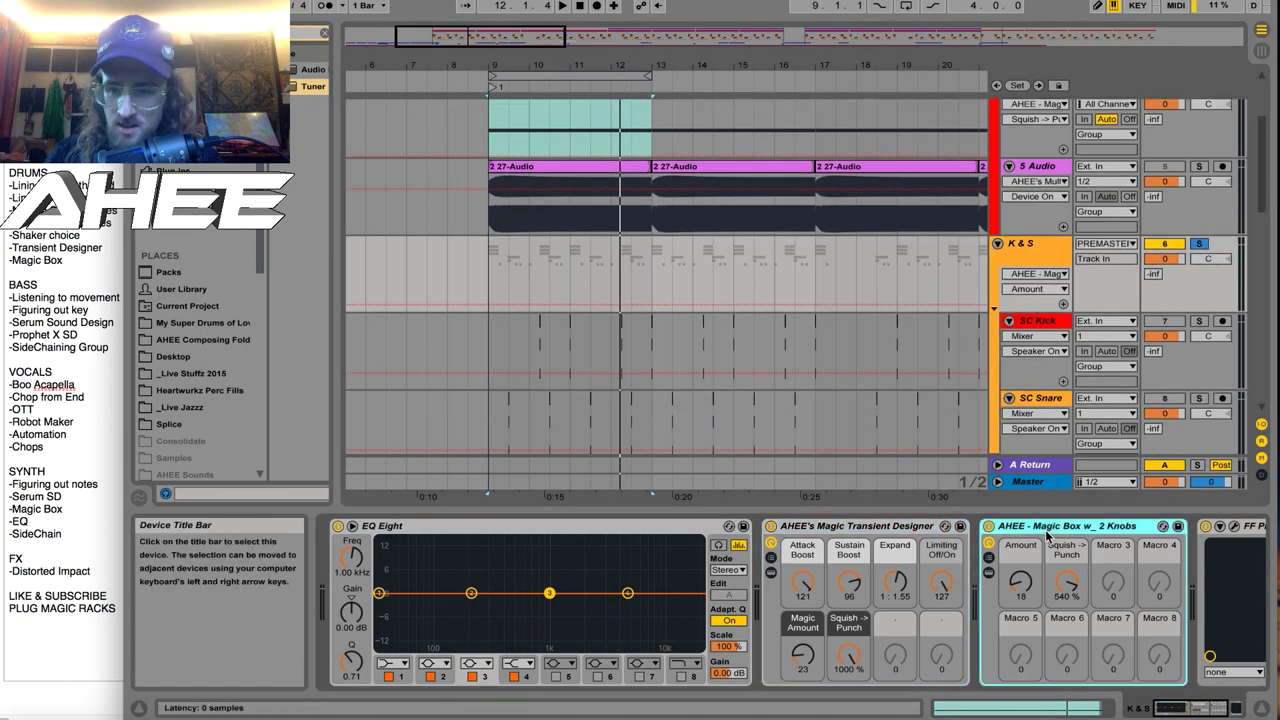
pyautogui.click(831, 529)
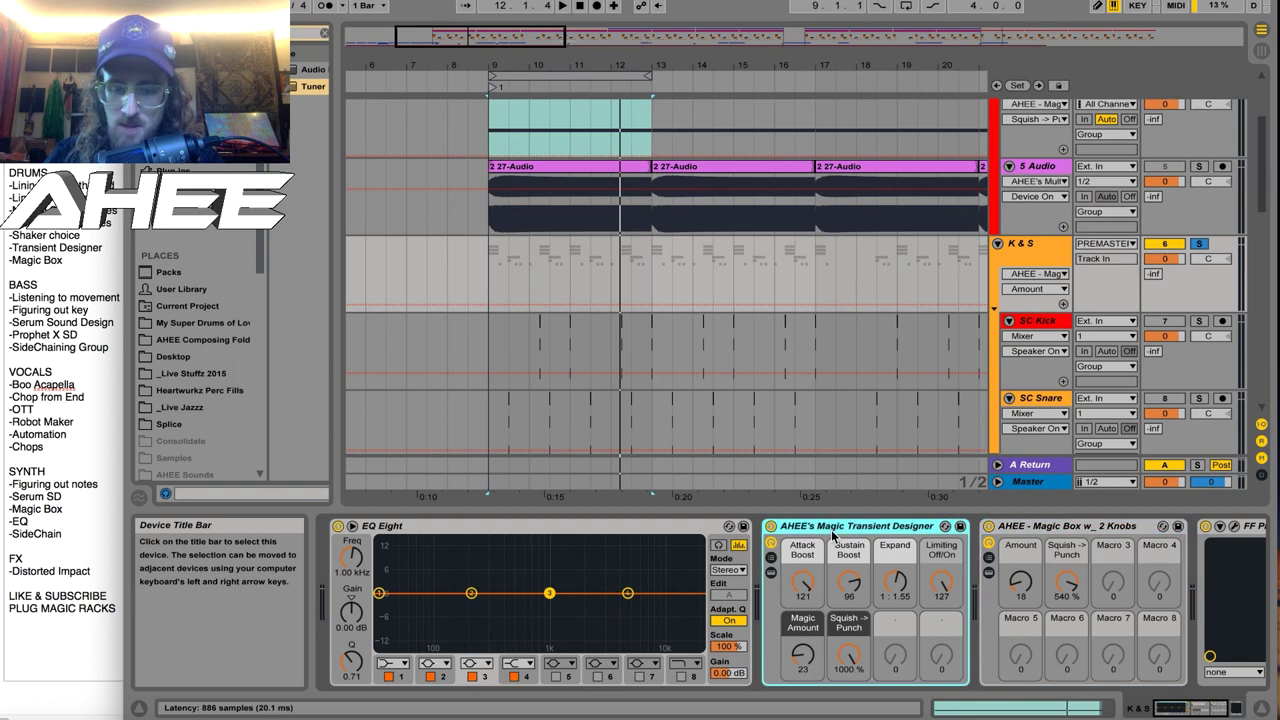
pyautogui.click(1050, 528)
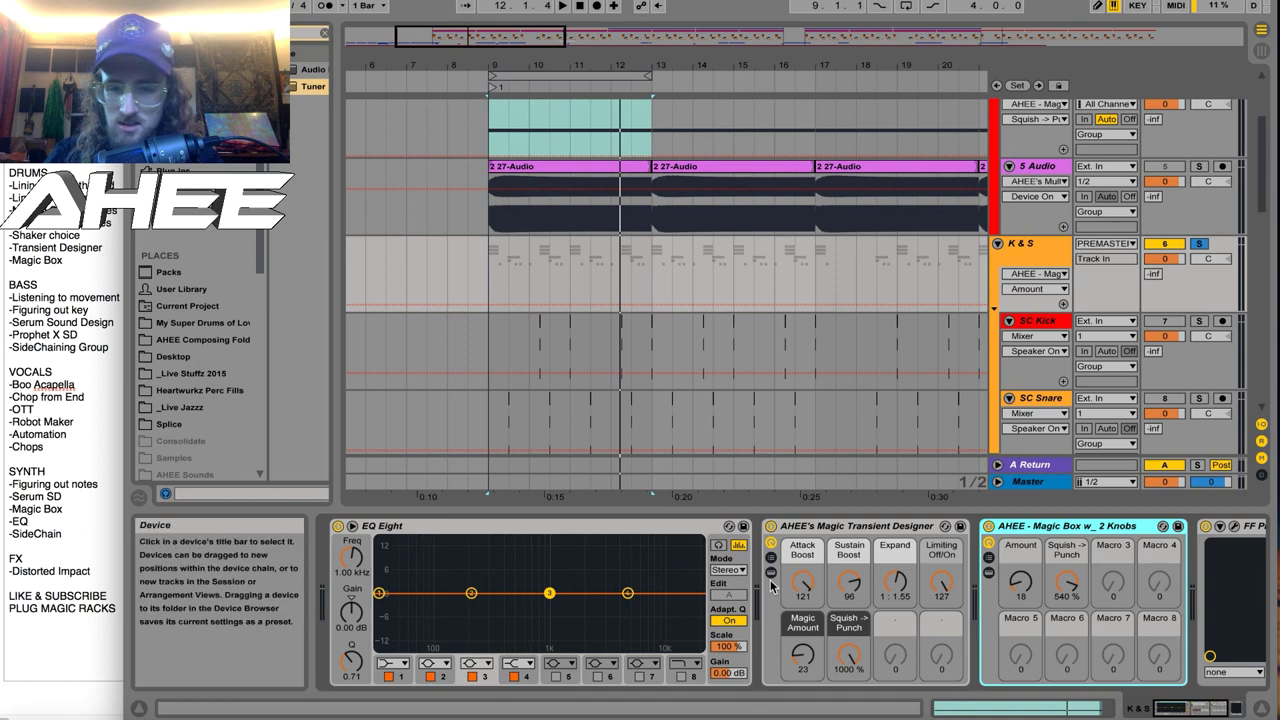
# Play K & S from bar 9 while toggling AHEE's Magic Transient Designer and the Magic Box off and on to compare the drums.
pyautogui.click(490, 268)
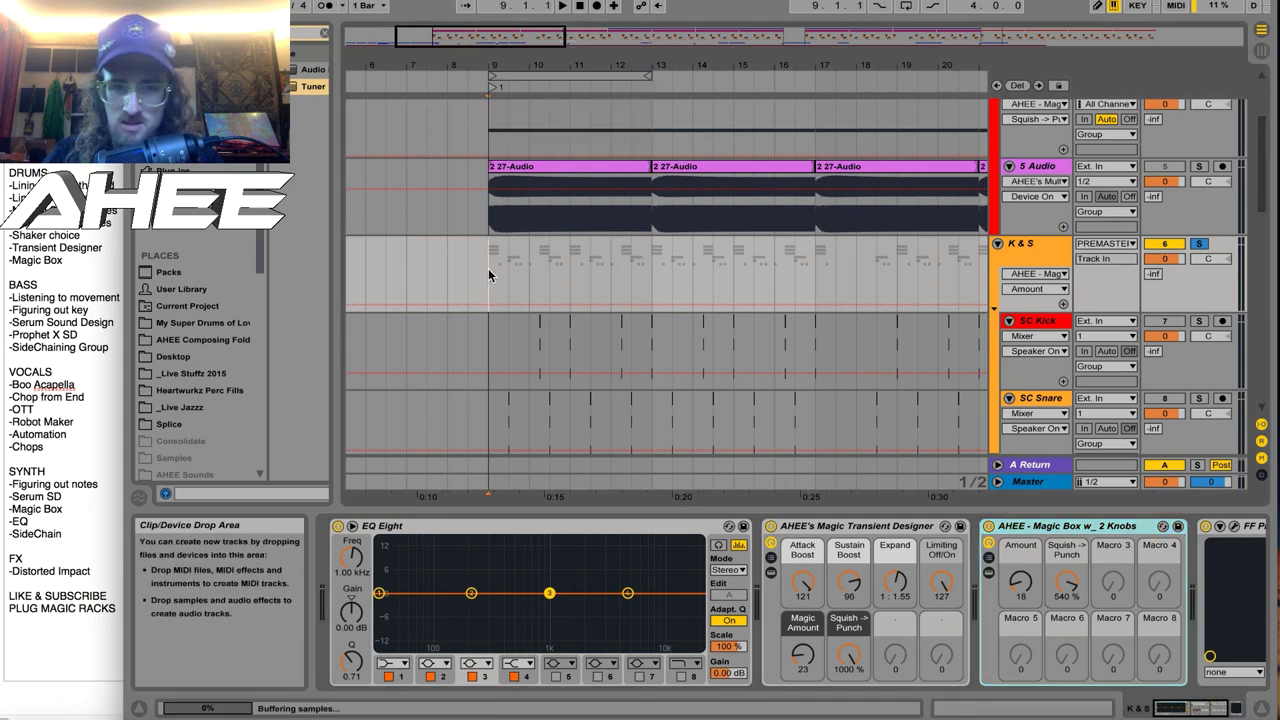
pyautogui.press('space')
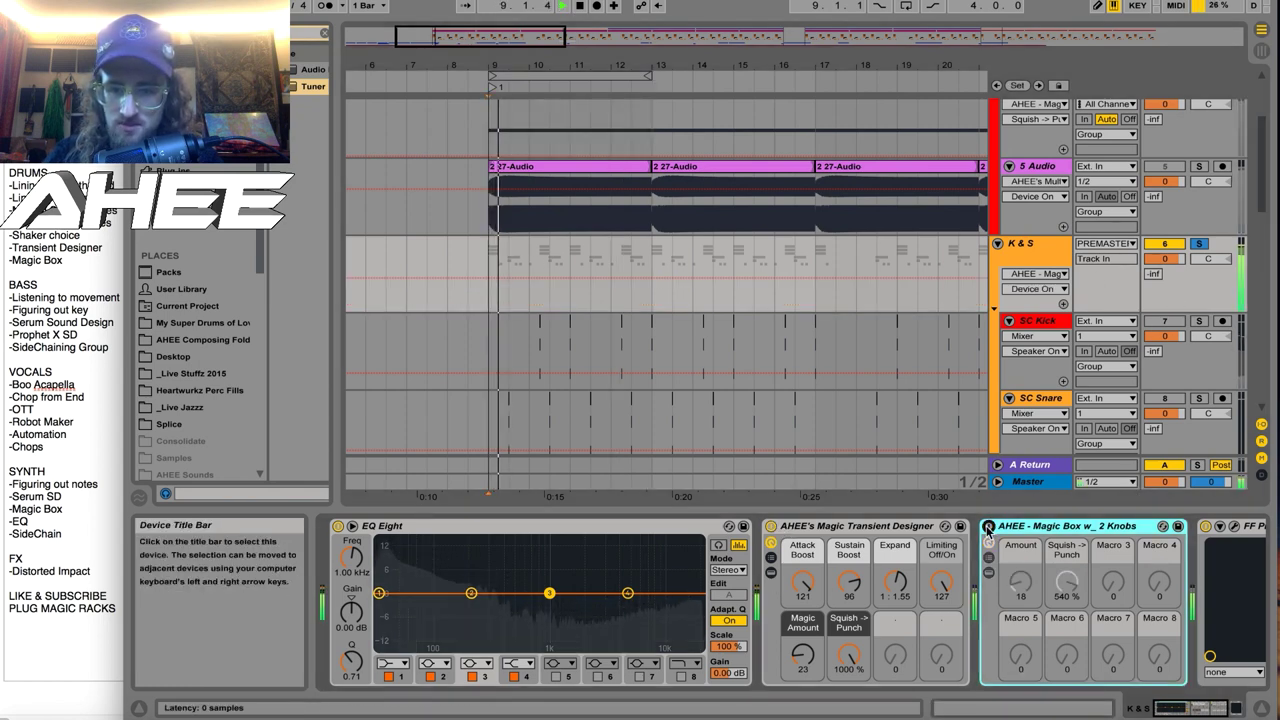
pyautogui.click(770, 526)
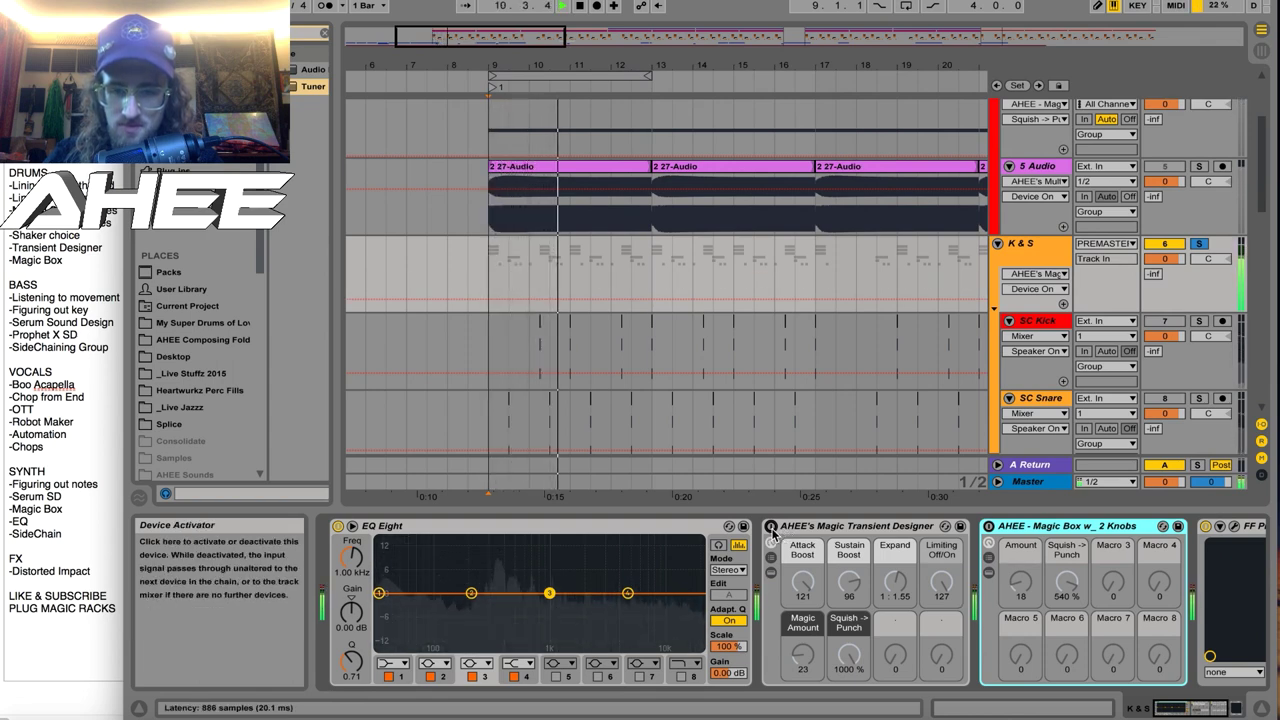
pyautogui.click(770, 527)
pyautogui.click(988, 527)
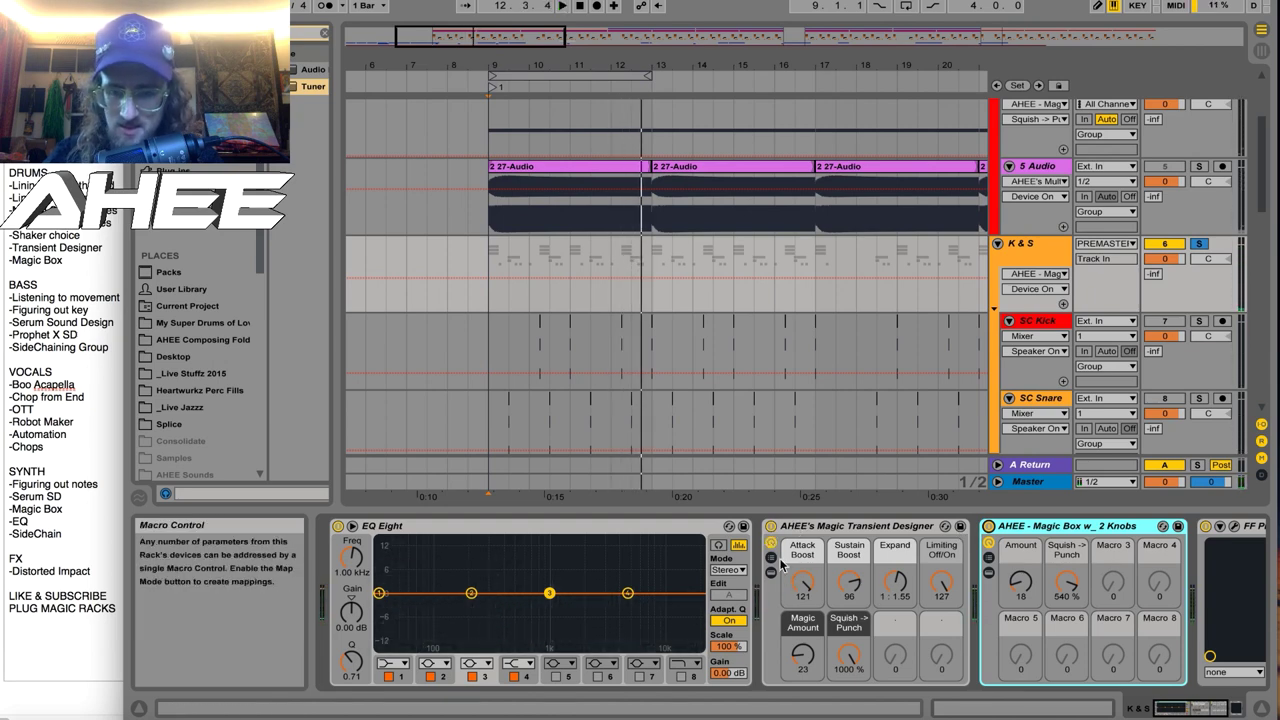
pyautogui.click(838, 530)
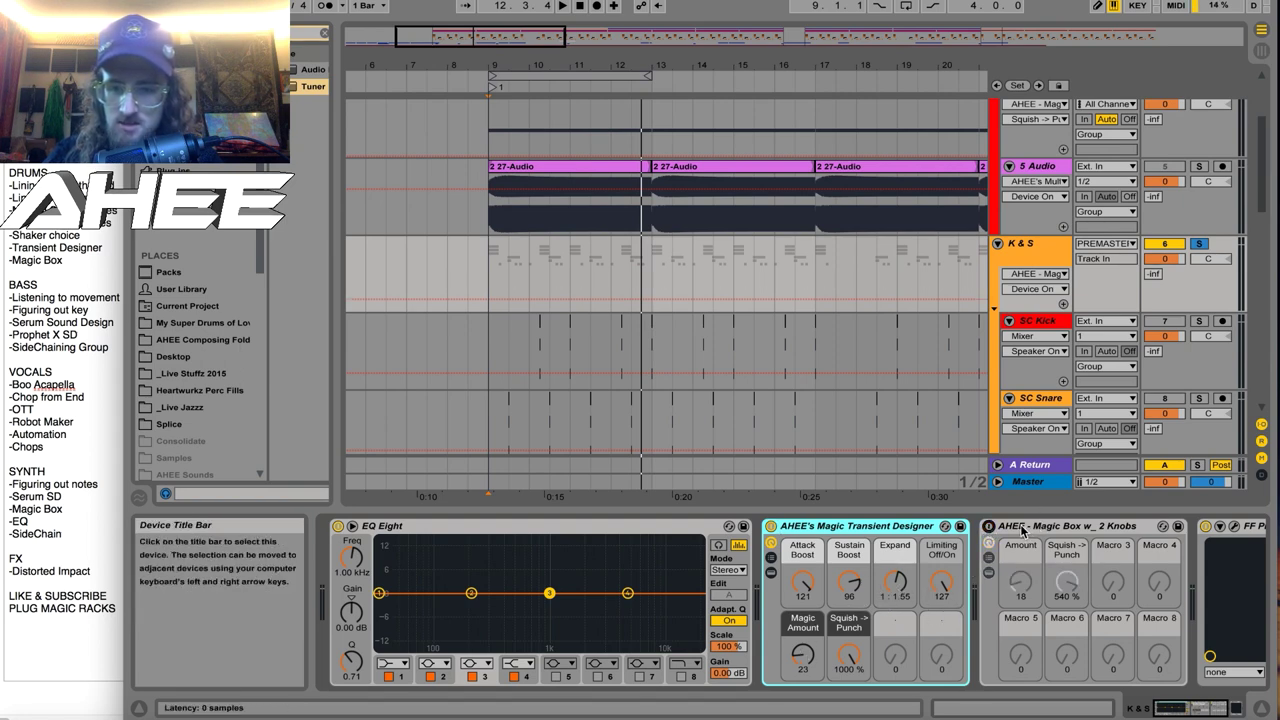
# Unsolo K & S and play the Bend Saw and 5 Audio bass layers soloed to compare them.
pyautogui.scroll(3, 627, 341)
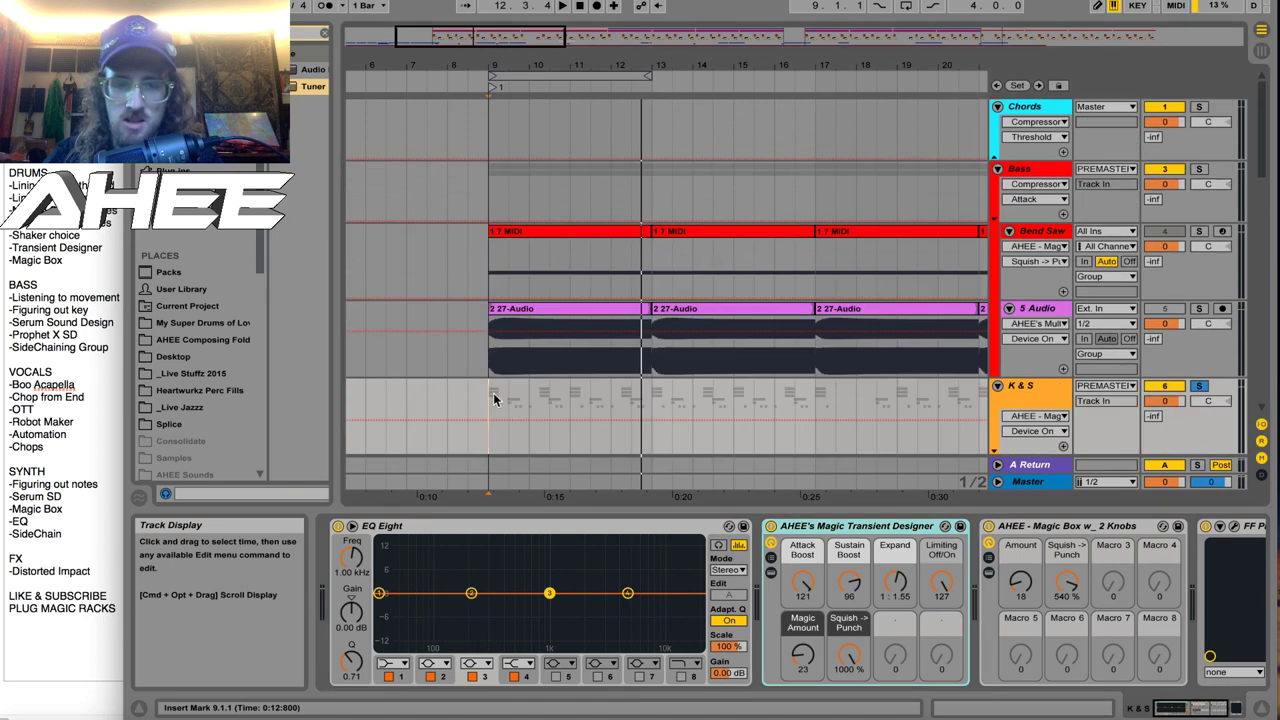
pyautogui.scroll(-2, 652, 390)
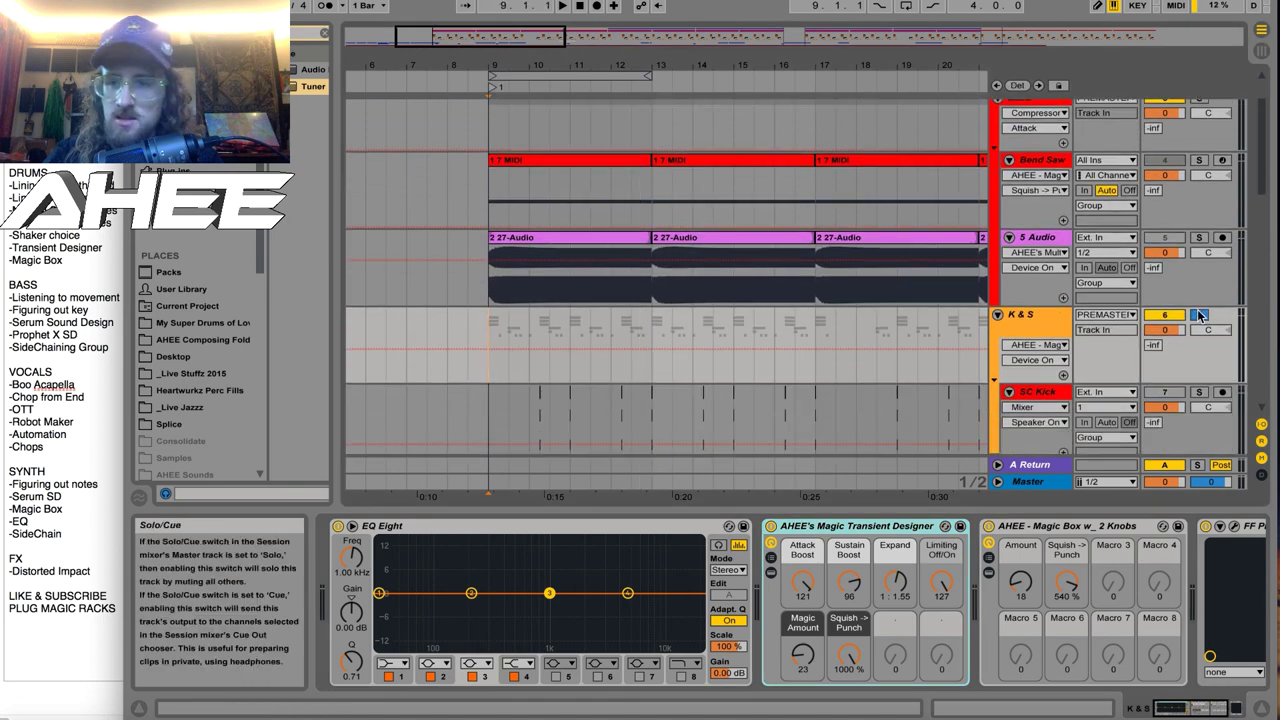
pyautogui.click(564, 160)
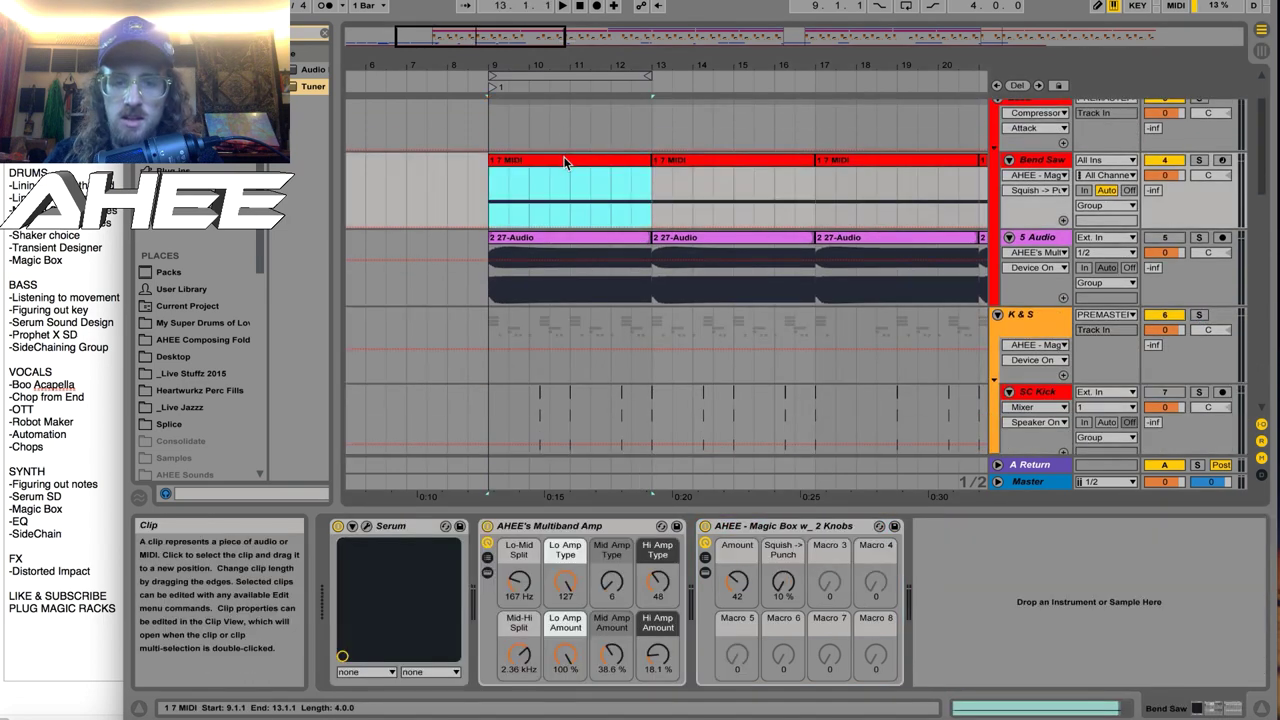
pyautogui.click(558, 237)
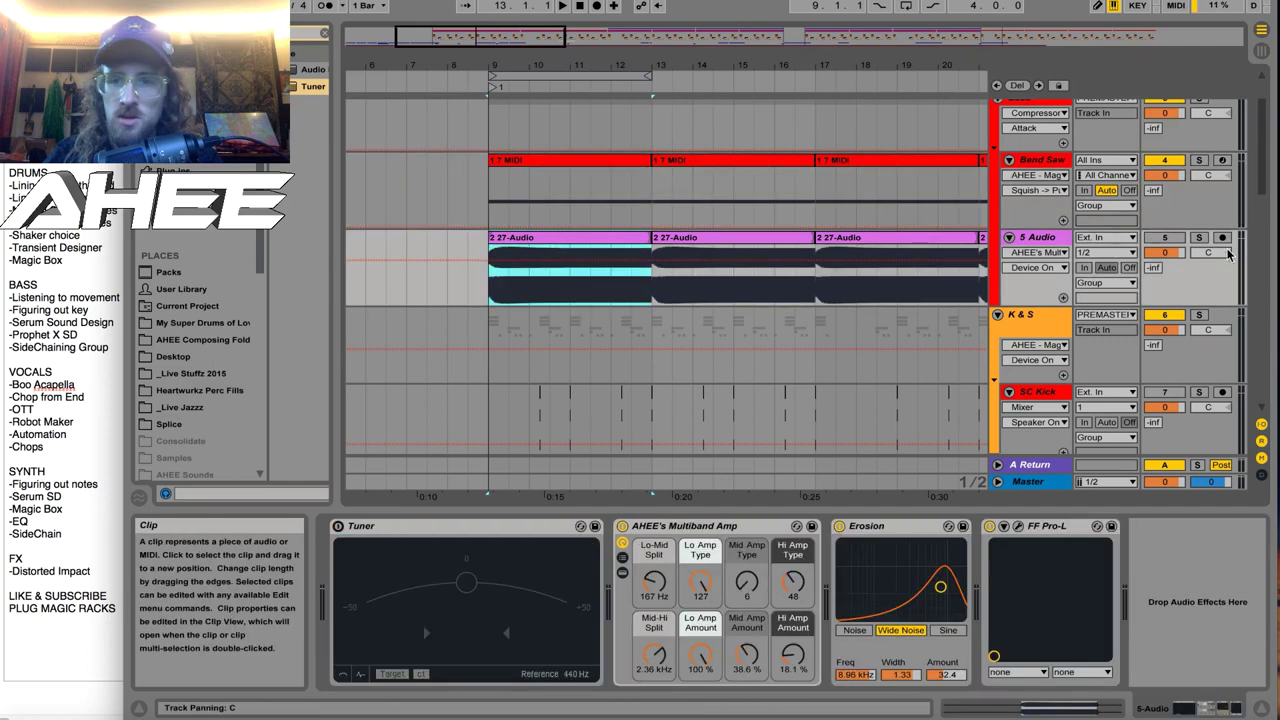
pyautogui.click(1197, 238)
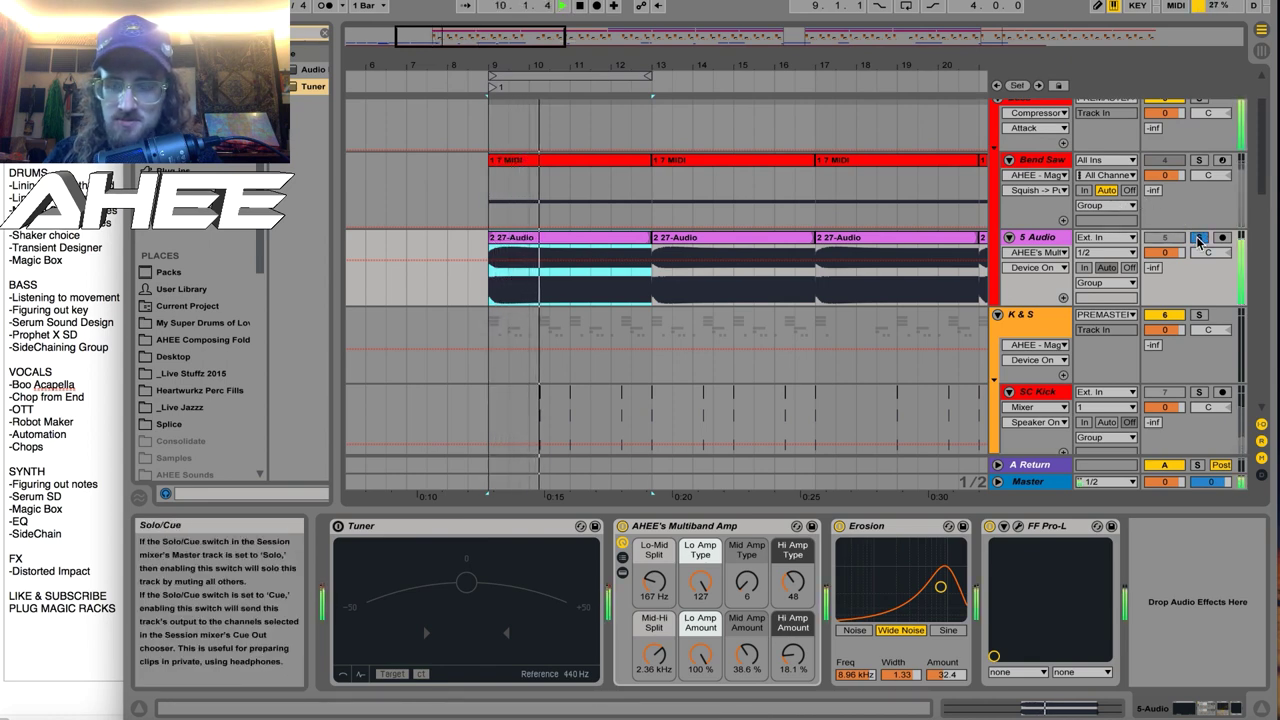
pyautogui.click(1200, 161)
pyautogui.press('space')
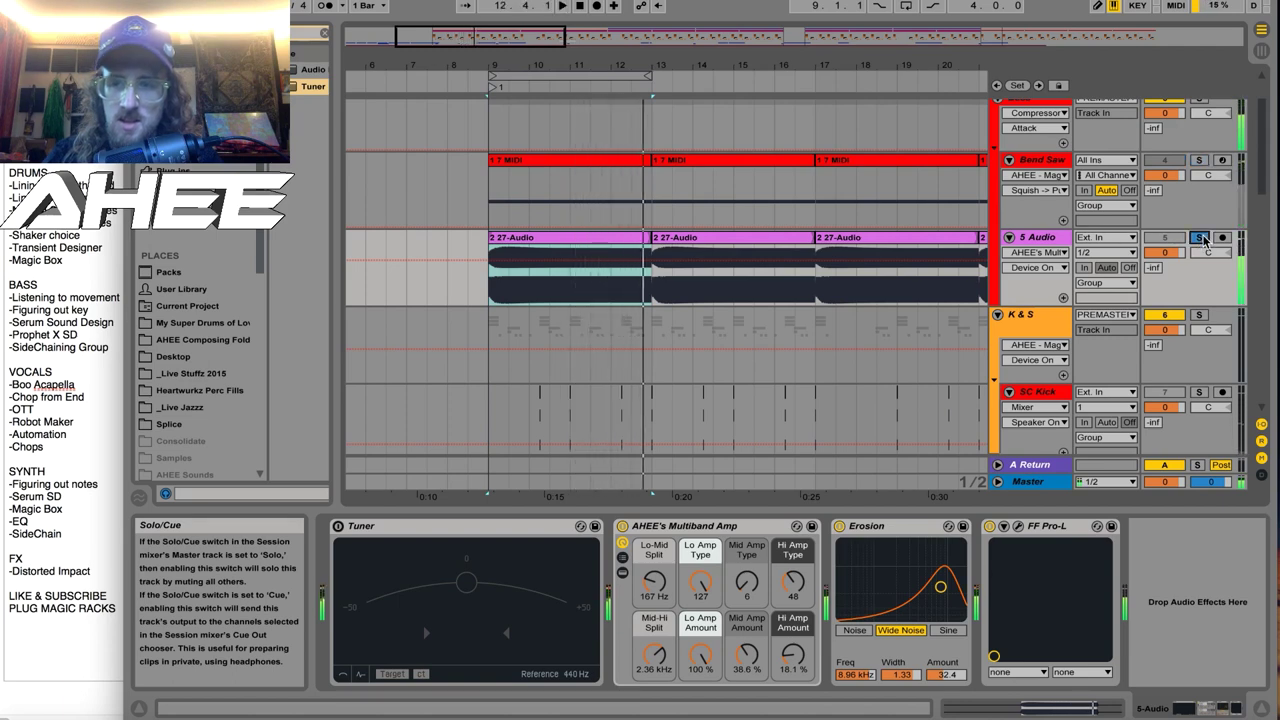
# Toggle the Erosion effect on 5 Audio off and on during soloed playback to compare its added noise.
pyautogui.click(603, 240)
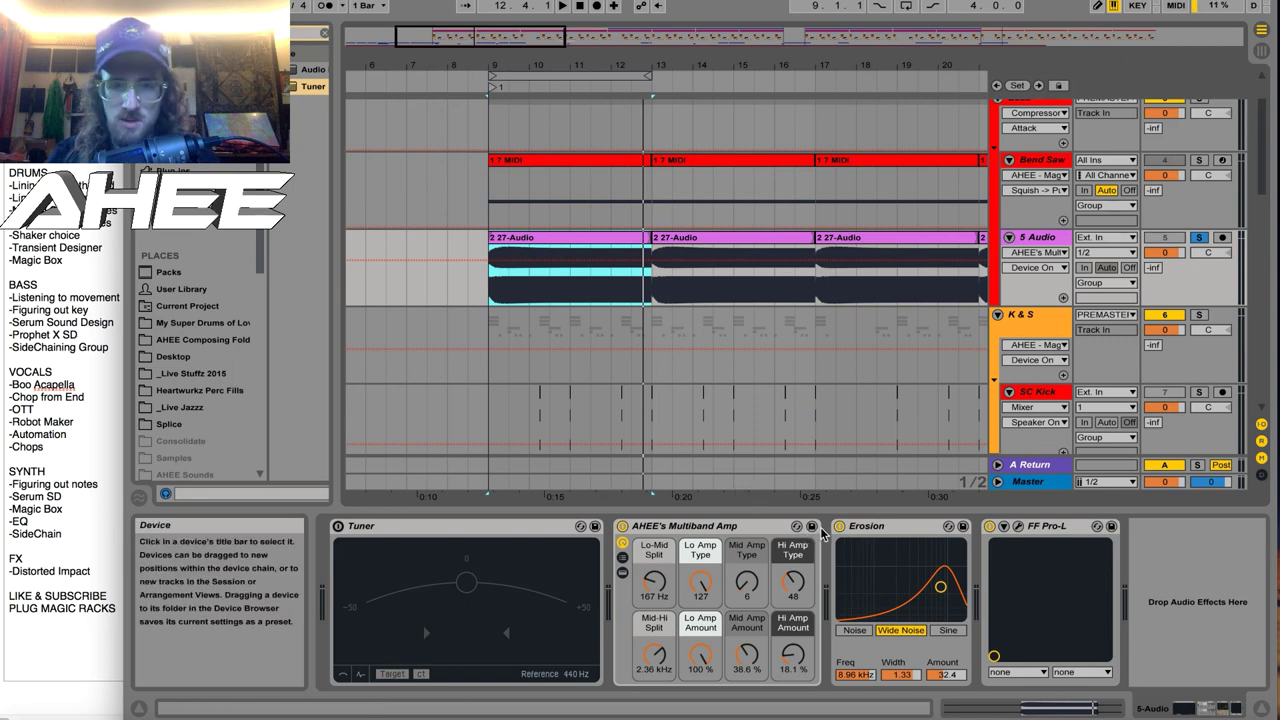
pyautogui.click(898, 530)
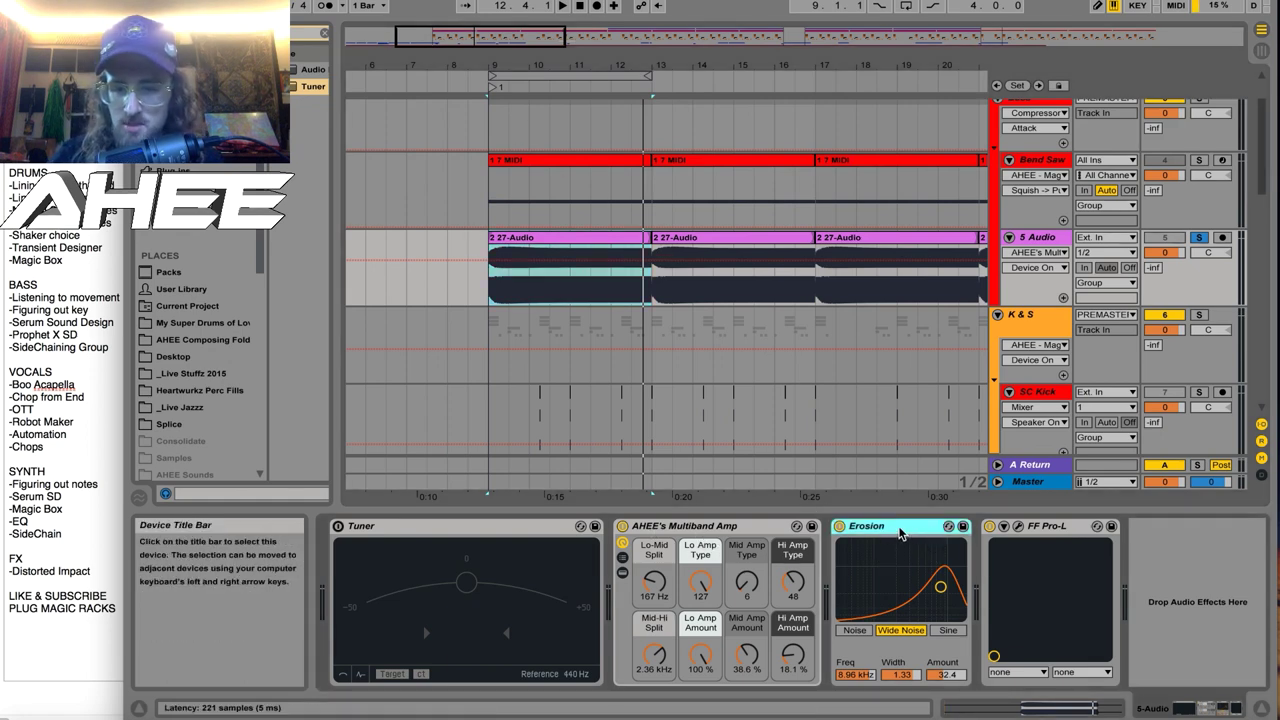
pyautogui.press('space')
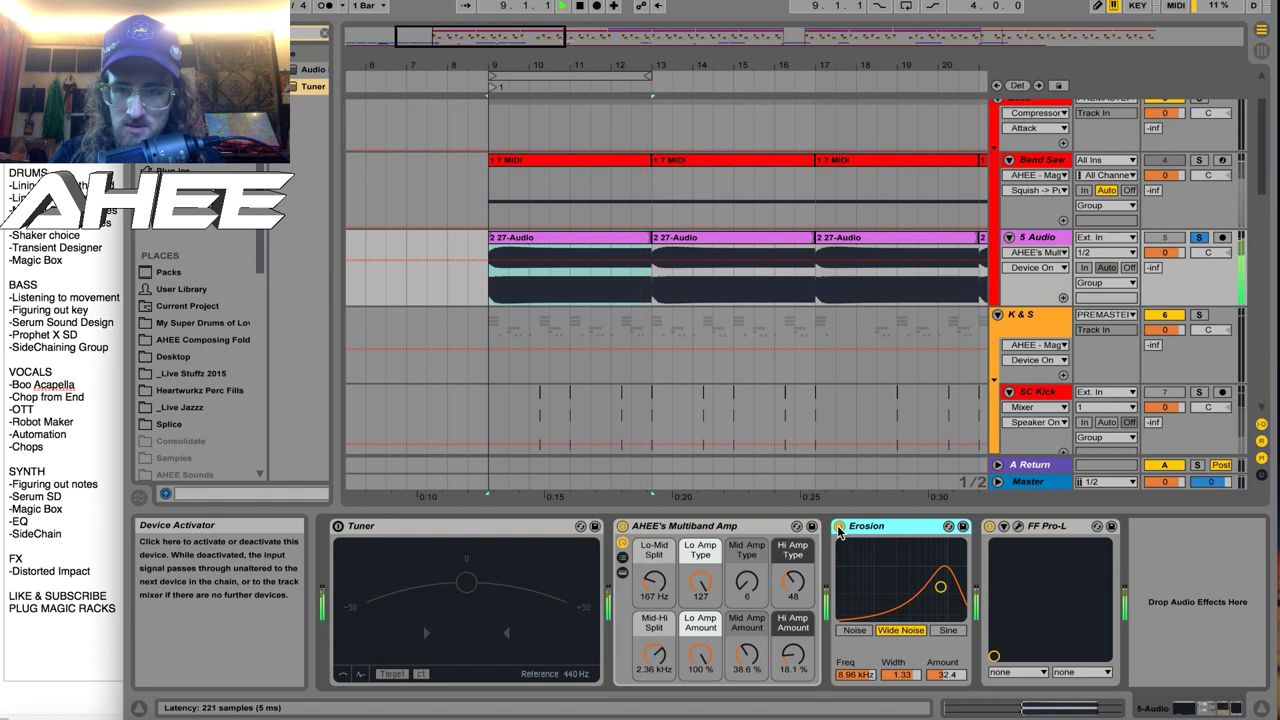
pyautogui.click(839, 527)
pyautogui.click(839, 527)
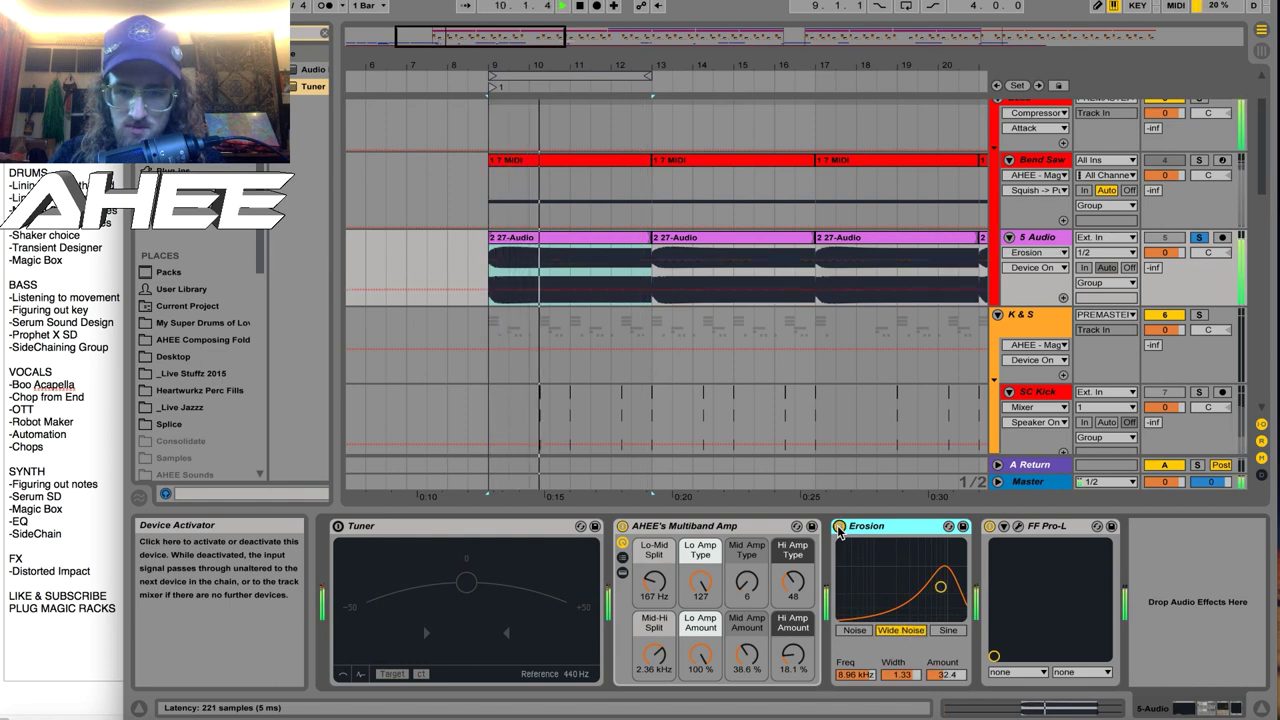
pyautogui.click(839, 527)
pyautogui.click(839, 527)
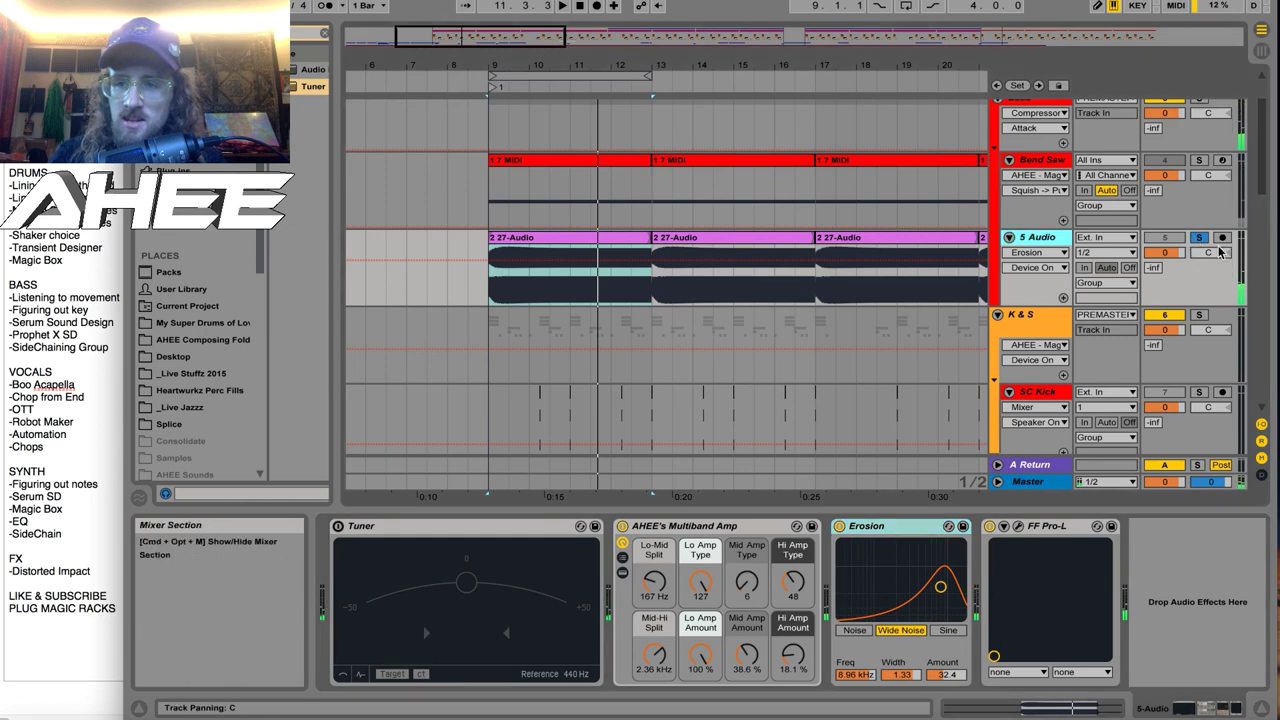
# Unsolo 5 Audio and examine the Bass group's compressors sidechained to SC Kick and SC Snare during playback.
pyautogui.scroll(2, 1153, 266)
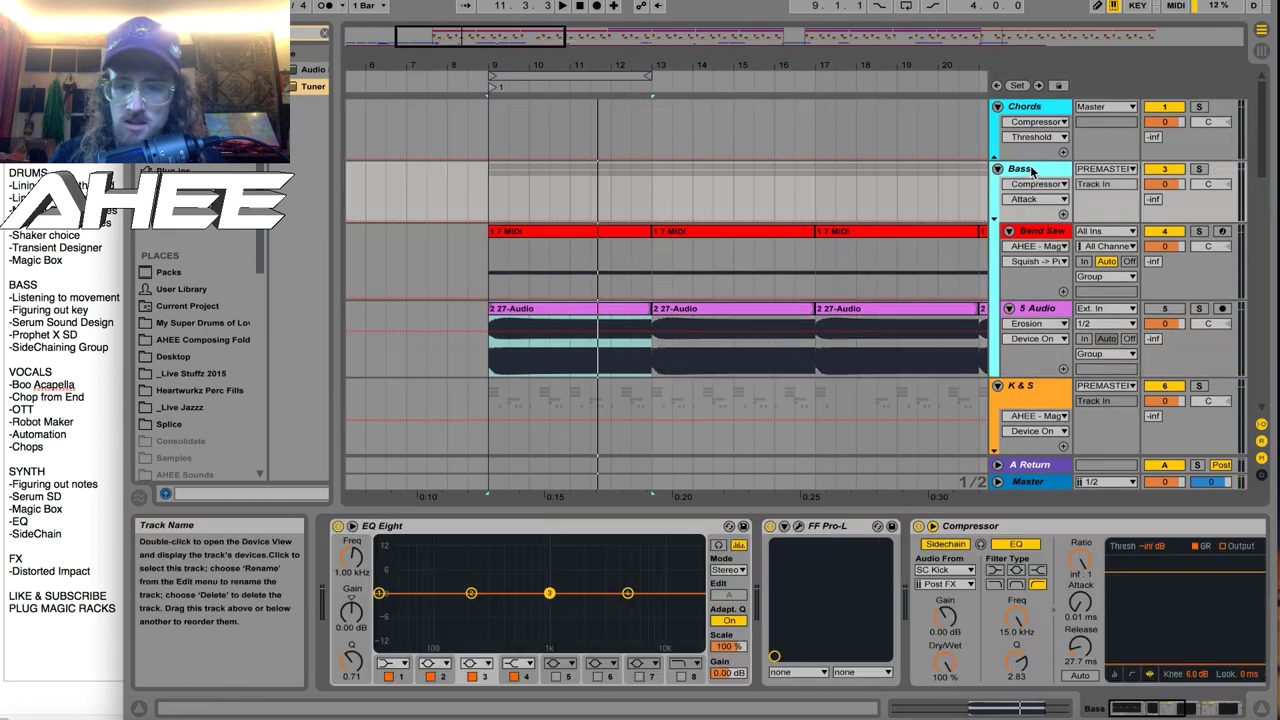
pyautogui.click(1034, 170)
pyautogui.click(1130, 703)
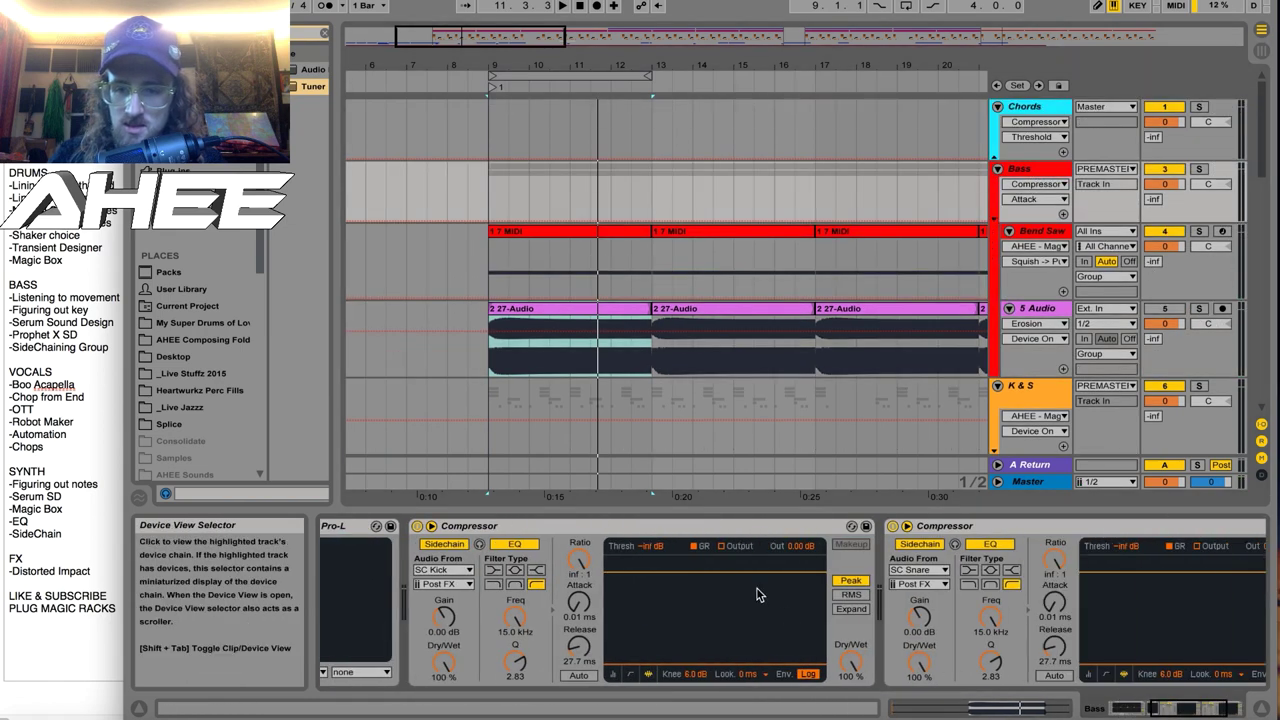
pyautogui.scroll(-5, 510, 374)
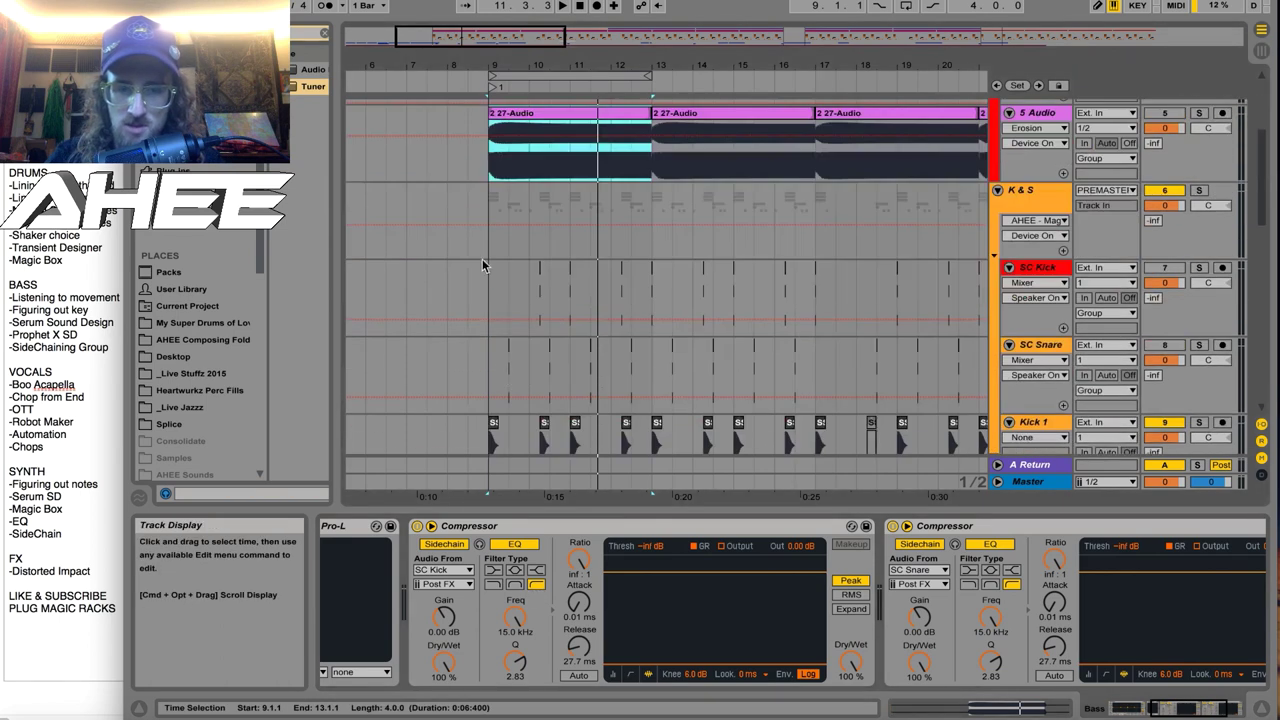
pyautogui.press('space')
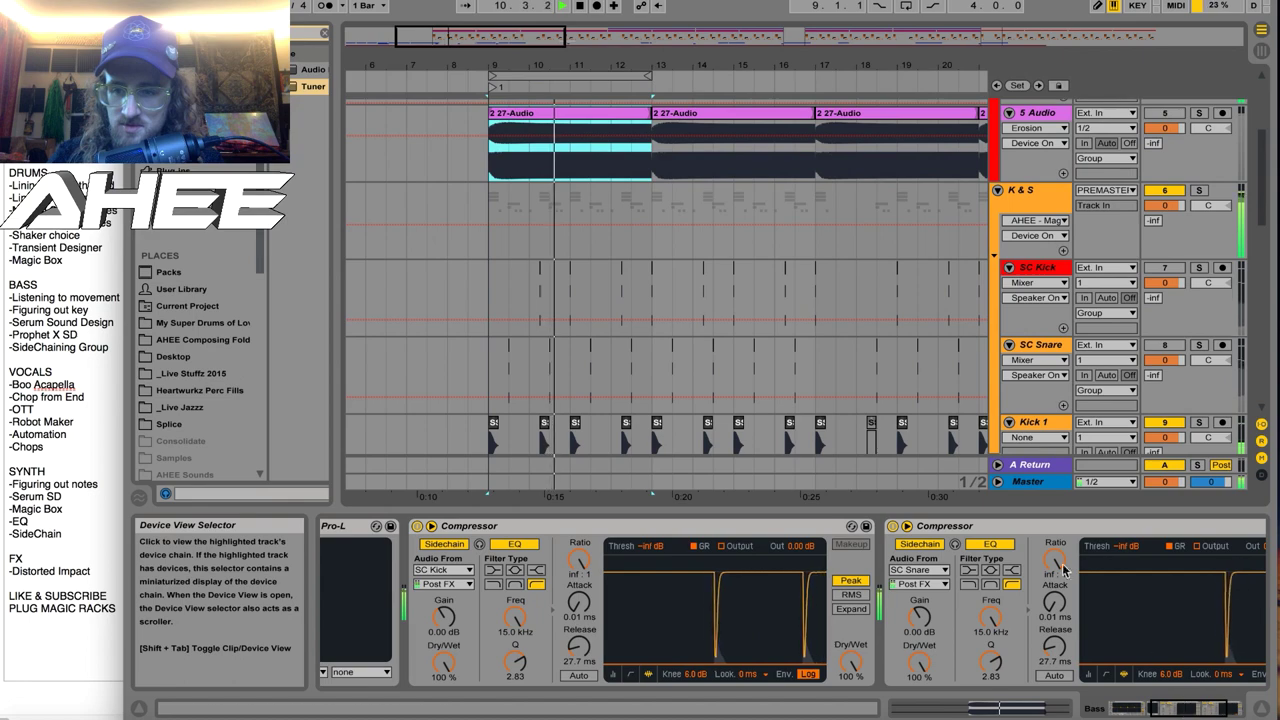
# Unfold the Voxes group and zoom in on the Vox 1 acapella clip spanning bars 5 to 7.
pyautogui.scroll(4, 783, 310)
pyautogui.scroll(-15, 783, 310)
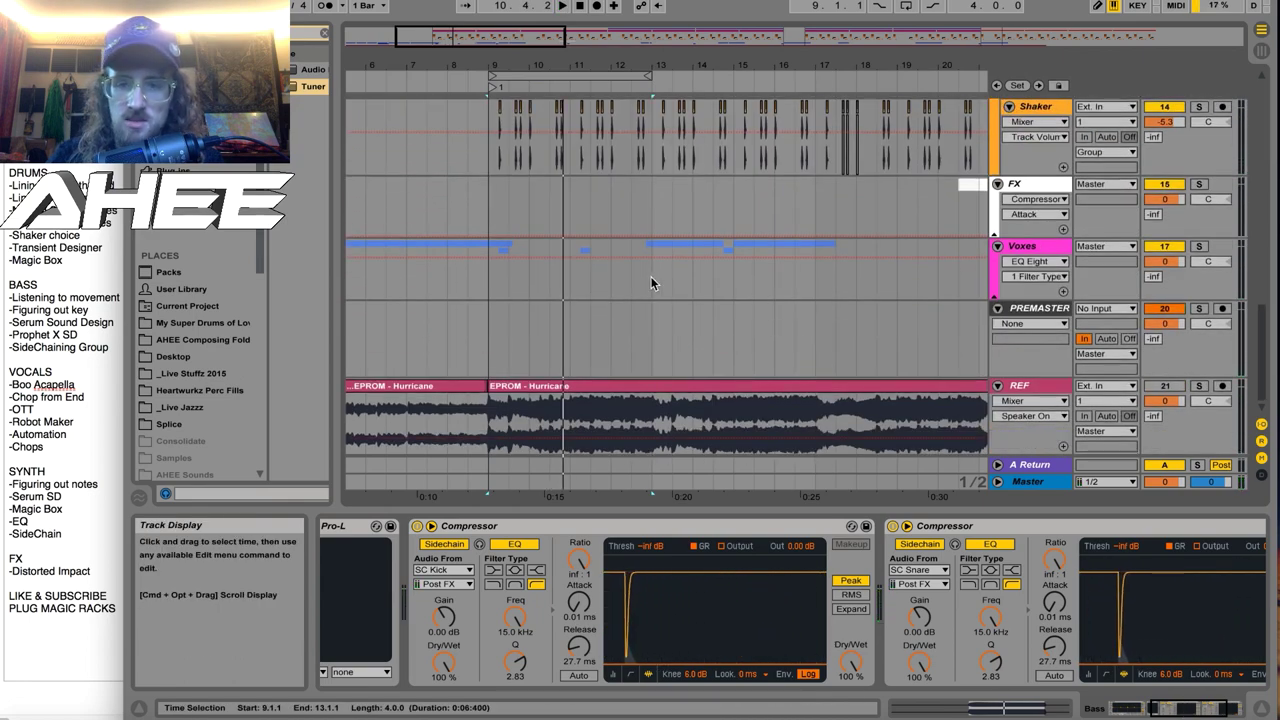
pyautogui.moveTo(491, 66); pyautogui.dragTo(620, 30)
pyautogui.click(995, 298)
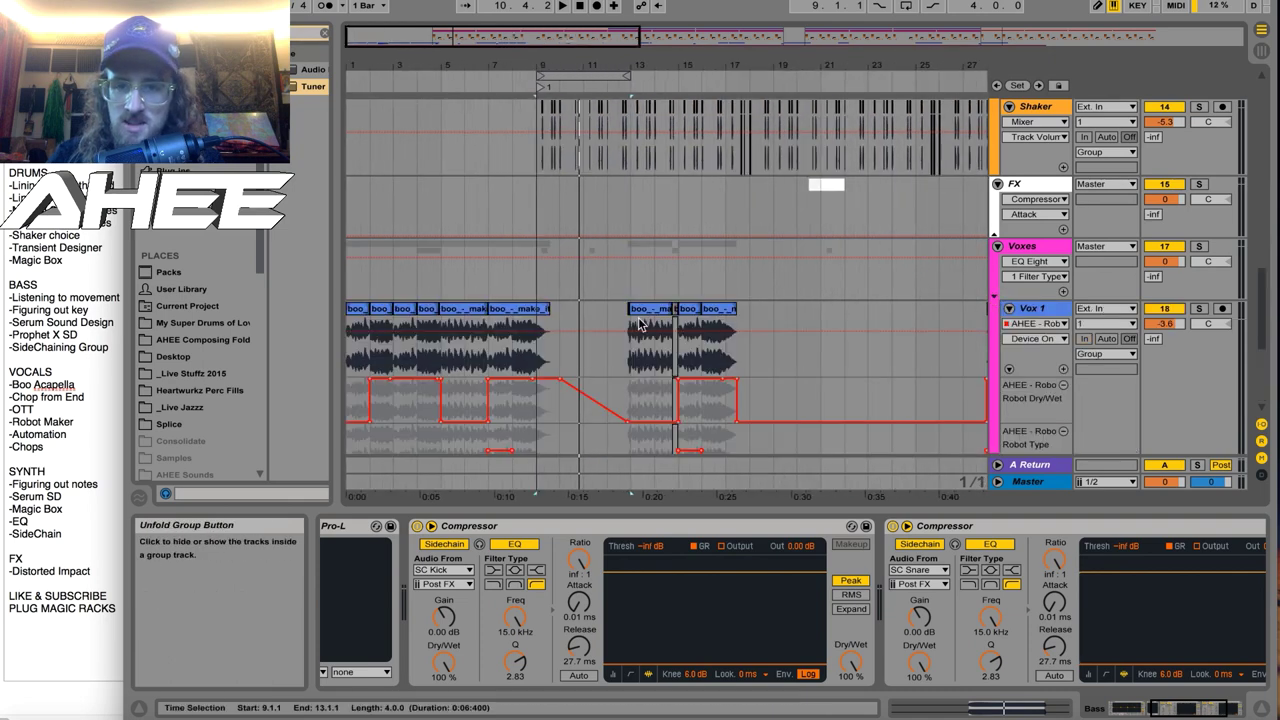
pyautogui.scroll(-3, 636, 322)
pyautogui.click(450, 167)
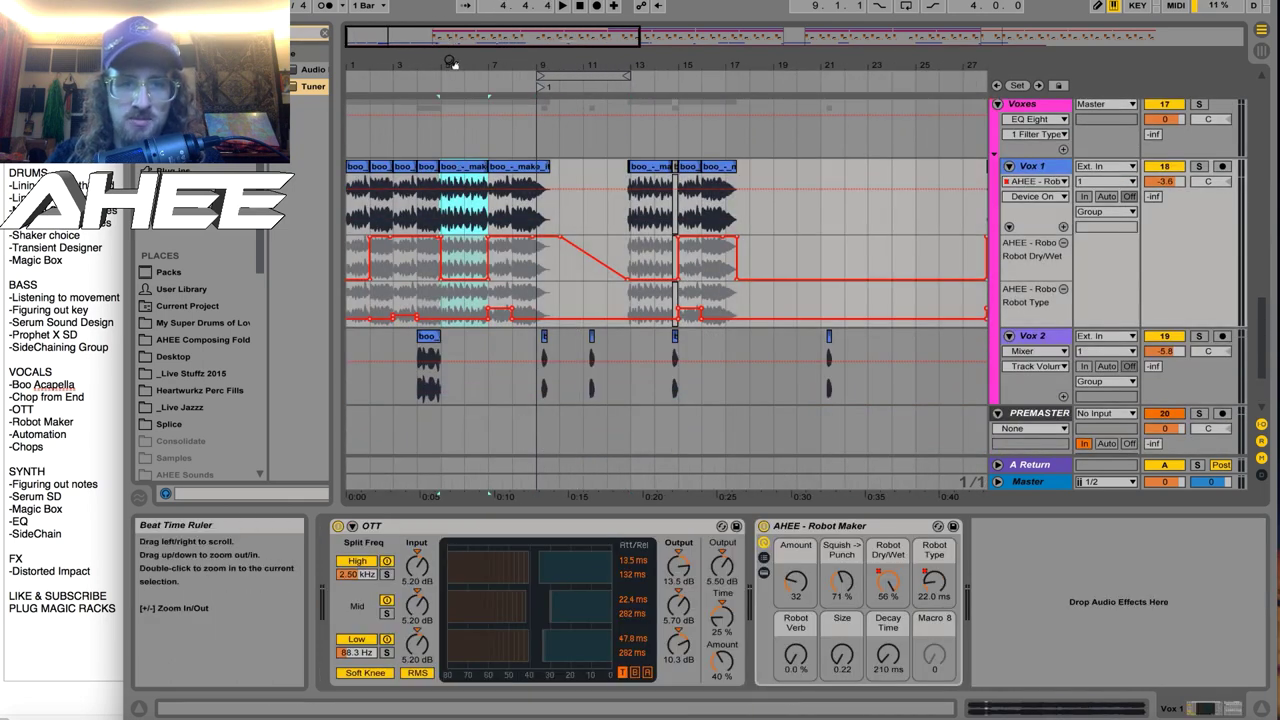
pyautogui.moveTo(451, 63); pyautogui.dragTo(500, 132)
pyautogui.scroll(-2, 670, 215)
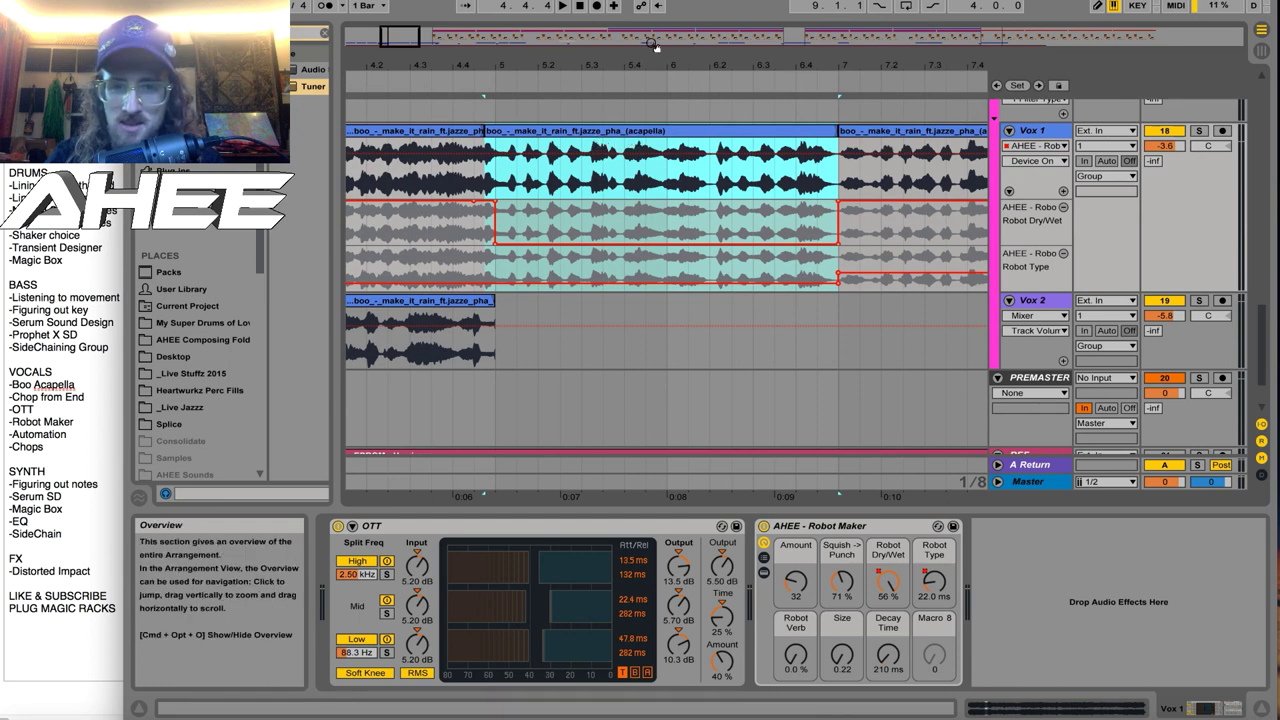
# Open the Vox 1 acapella clip starting at bar 7 and examine the source sample region it uses.
pyautogui.moveTo(656, 64); pyautogui.dragTo(656, 40)
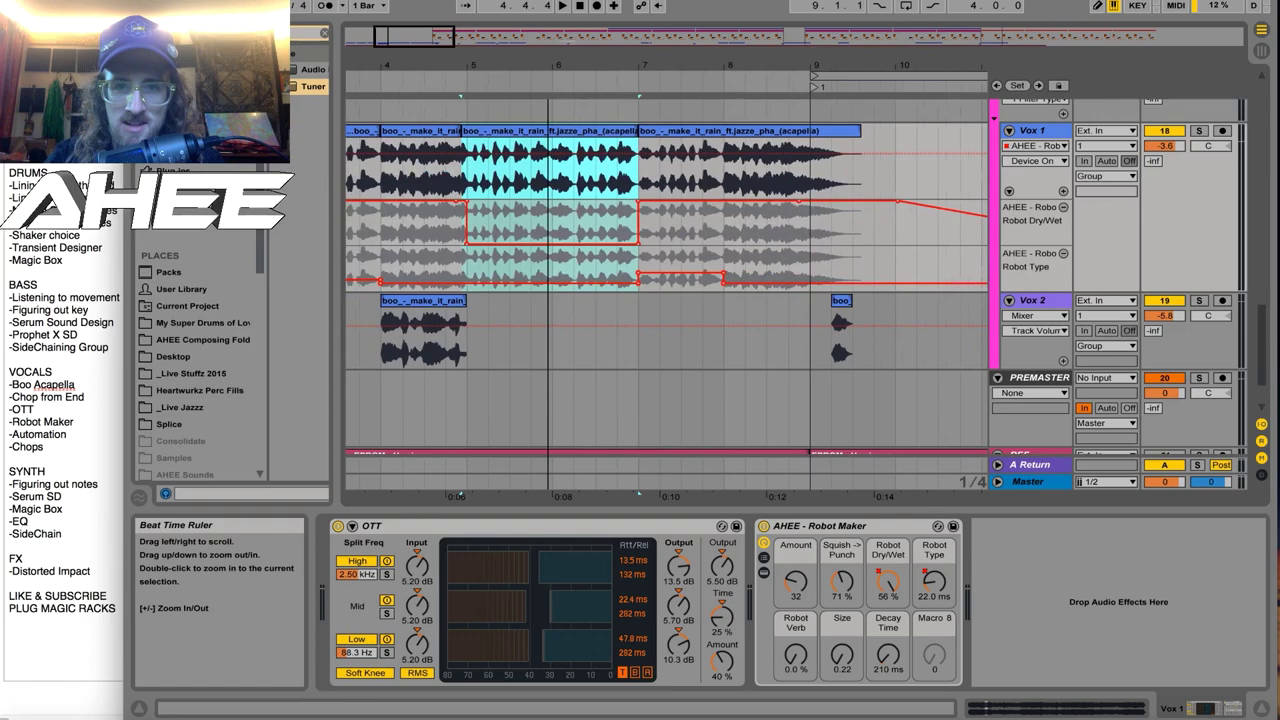
pyautogui.doubleClick(697, 131)
pyautogui.moveTo(830, 534)
pyautogui.mouseDown()
pyautogui.moveTo(830, 430)
pyautogui.moveTo(826, 529)
pyautogui.mouseUp()
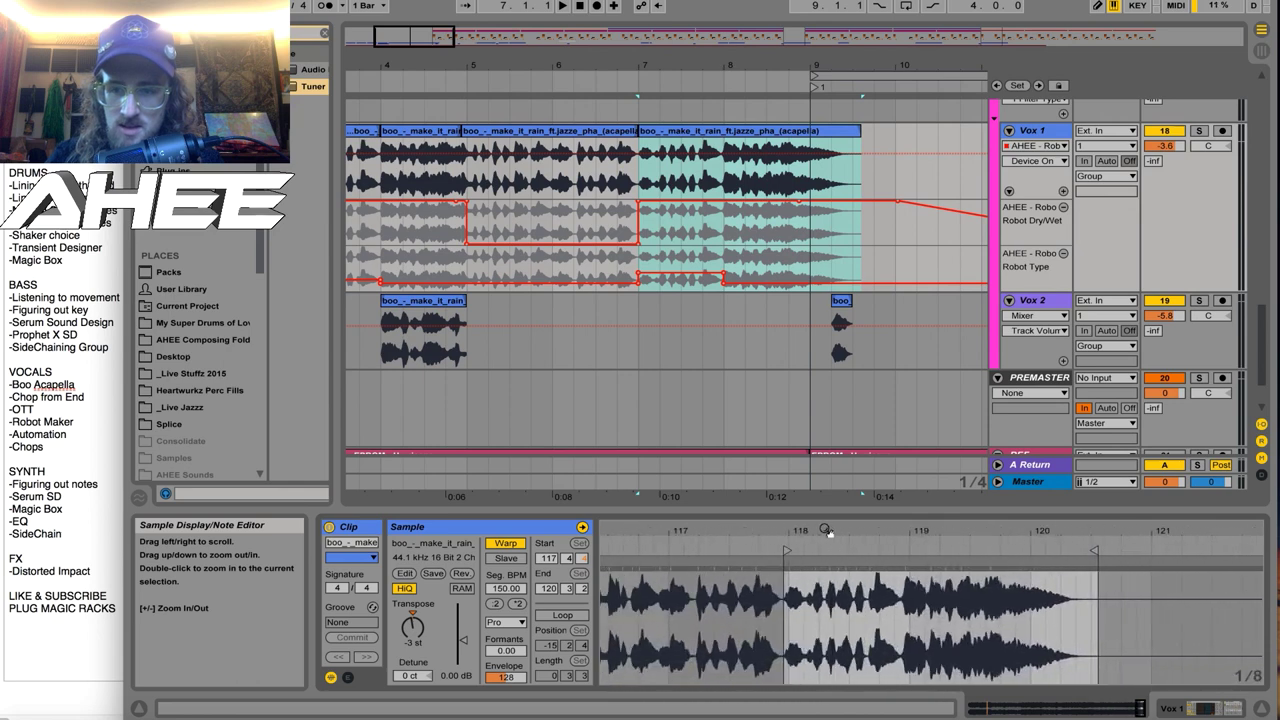
# Play the end of the Vox 1 clip soloed from 8.4, and unsolo the track.
pyautogui.click(785, 186)
pyautogui.click(1198, 131)
pyautogui.press('space')
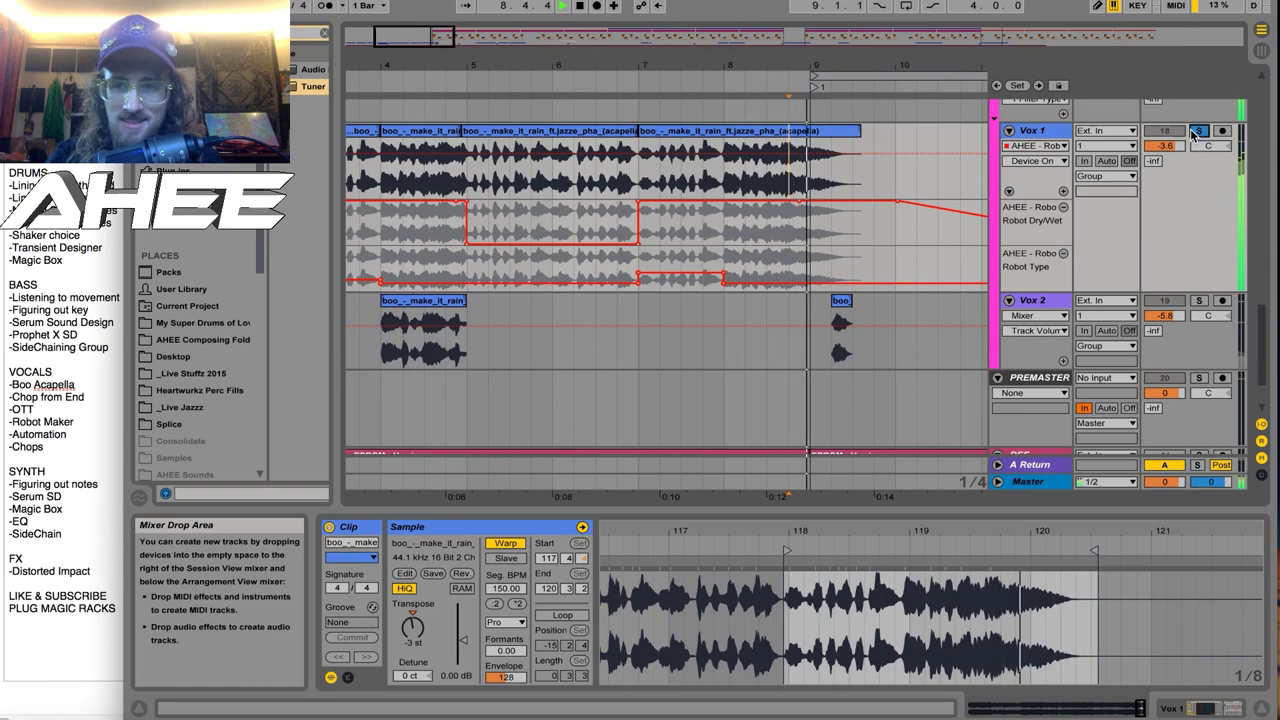
pyautogui.click(1194, 132)
pyautogui.press('space')
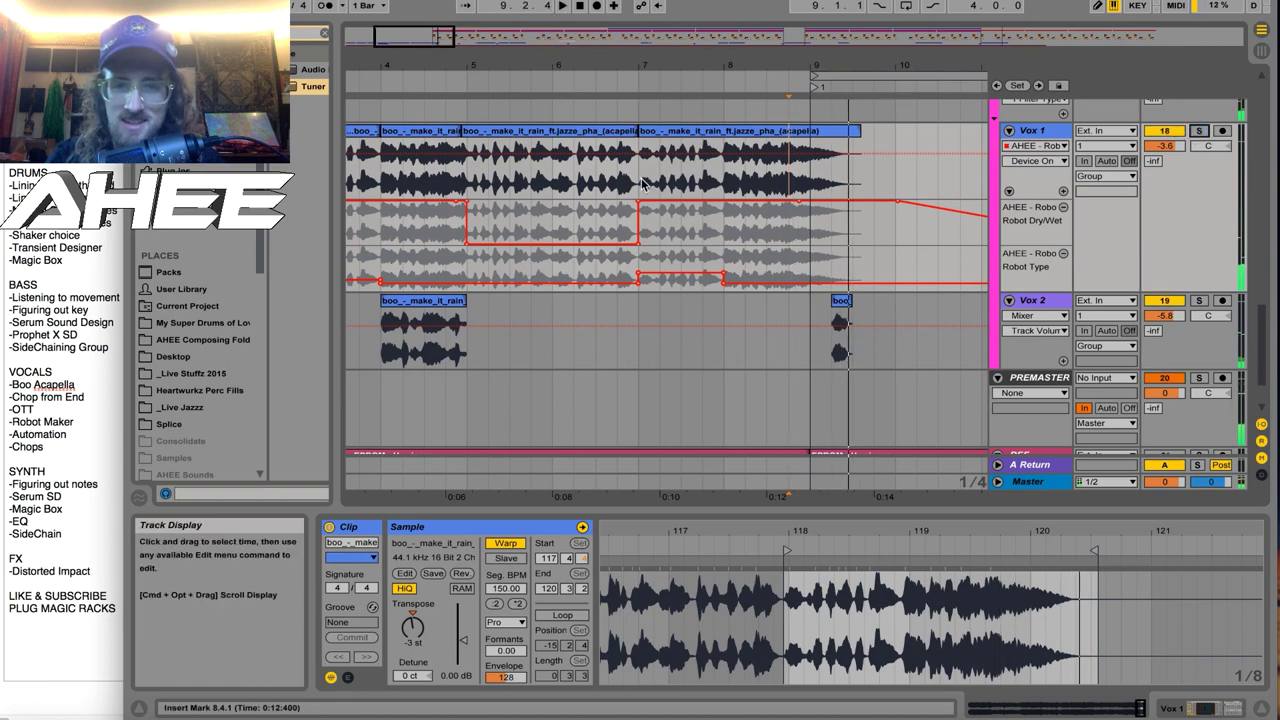
# Display Vox 1's OTT and AHEE - Robot Maker devices and play its clip soloed from bar 7.
pyautogui.moveTo(642, 184); pyautogui.dragTo(858, 172)
pyautogui.moveTo(655, 66)
pyautogui.mouseDown()
pyautogui.moveTo(655, 20)
pyautogui.moveTo(655, 66)
pyautogui.mouseUp()
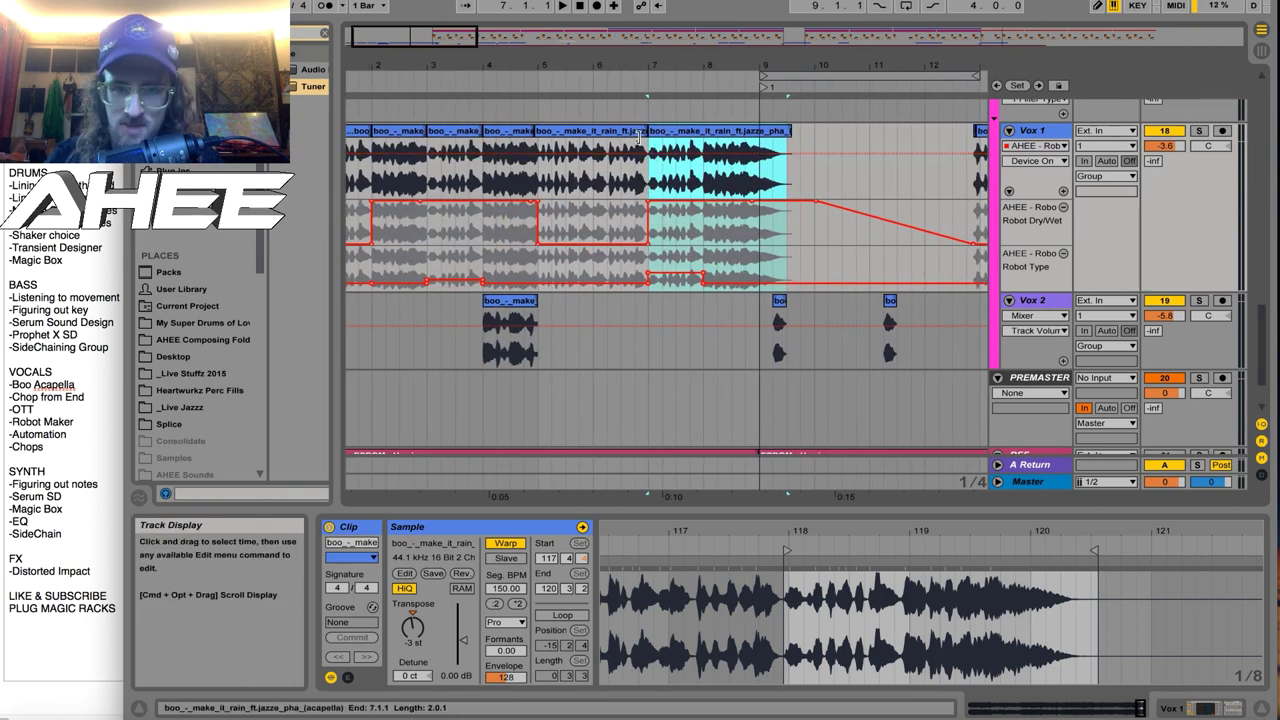
pyautogui.hotkey('shift', 'Tab')
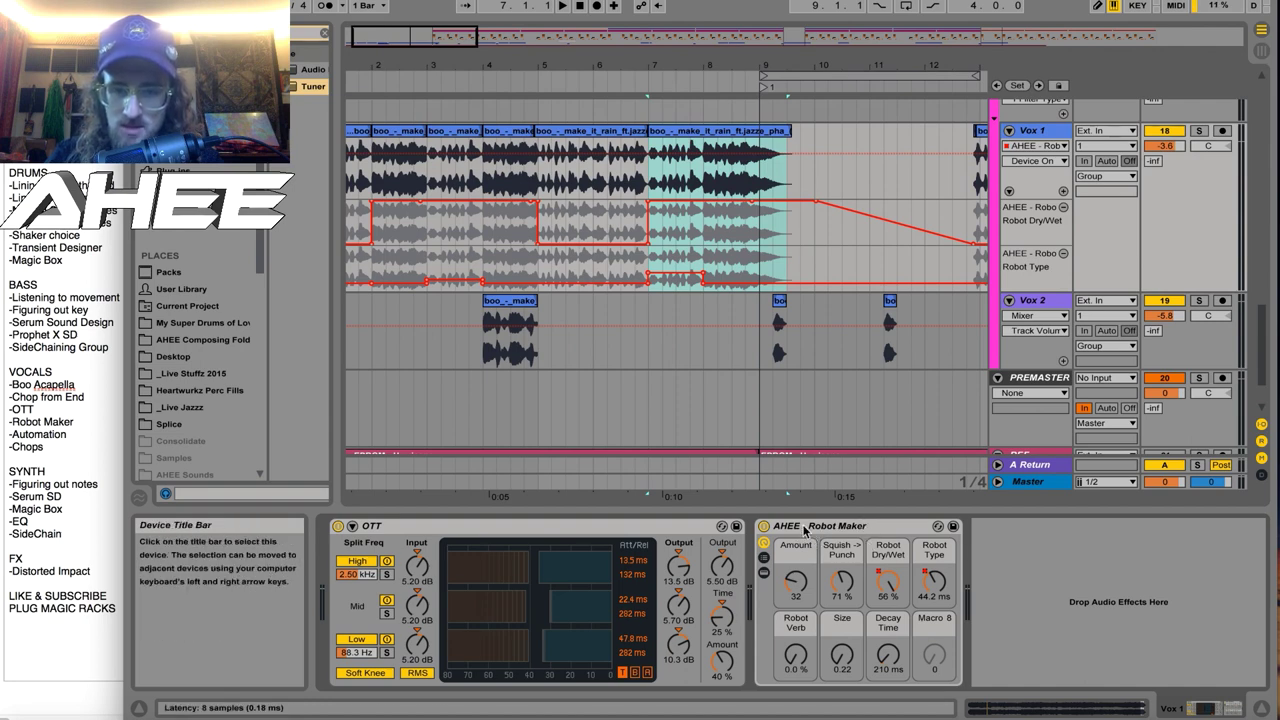
pyautogui.click(1198, 131)
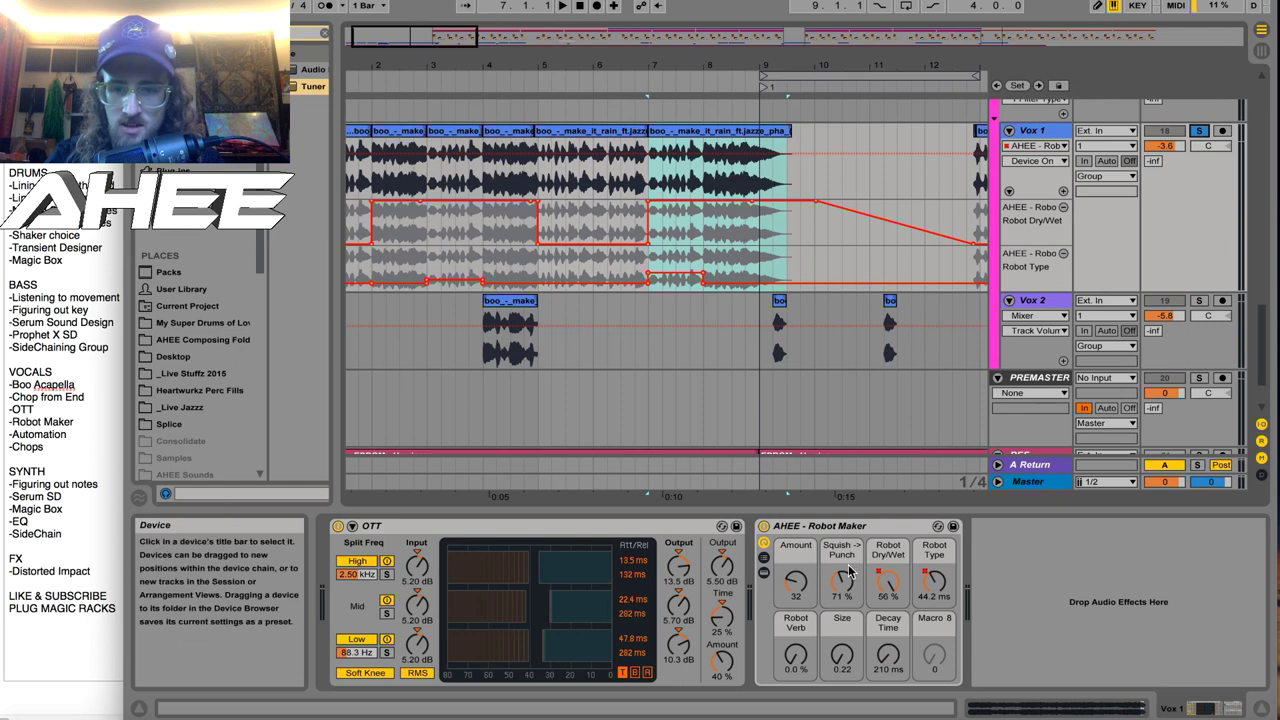
pyautogui.press('space')
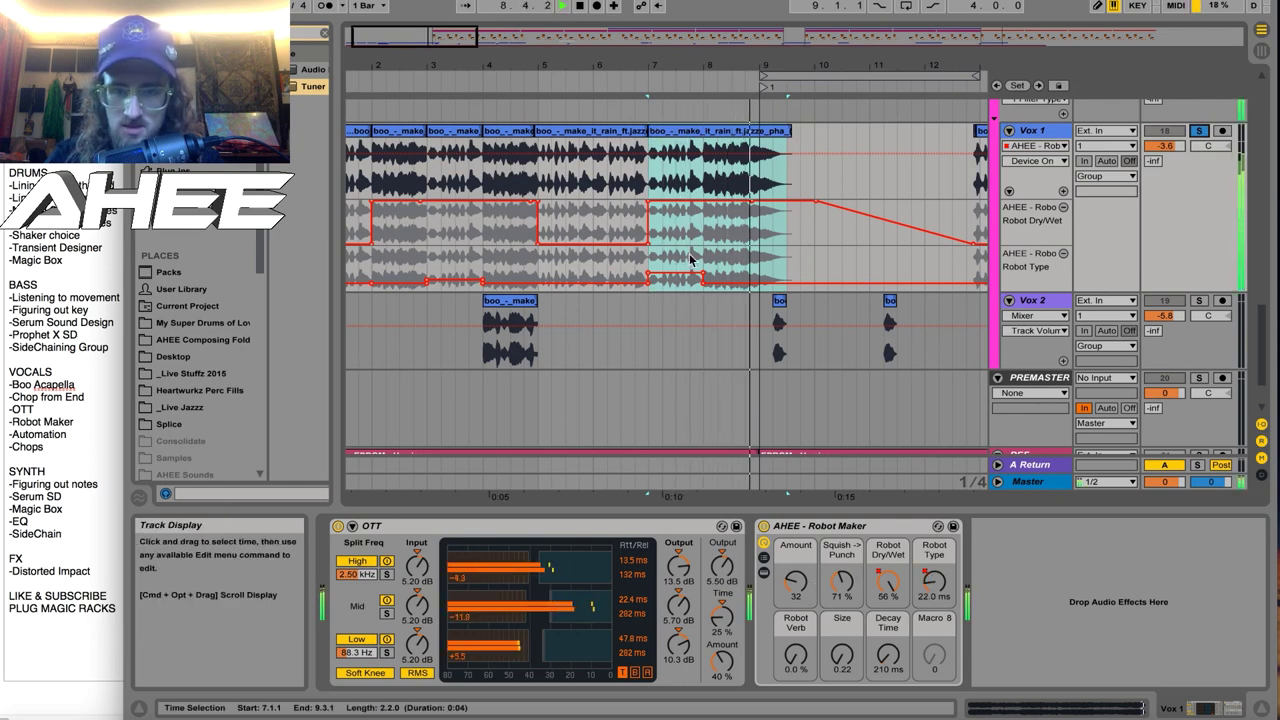
pyautogui.press('space')
# Raise Vox 1's Robot Type automation between bars 7 and 8 to 57.6 ms and compare the sound with the soloed REF track.
pyautogui.moveTo(648, 264); pyautogui.dragTo(697, 277)
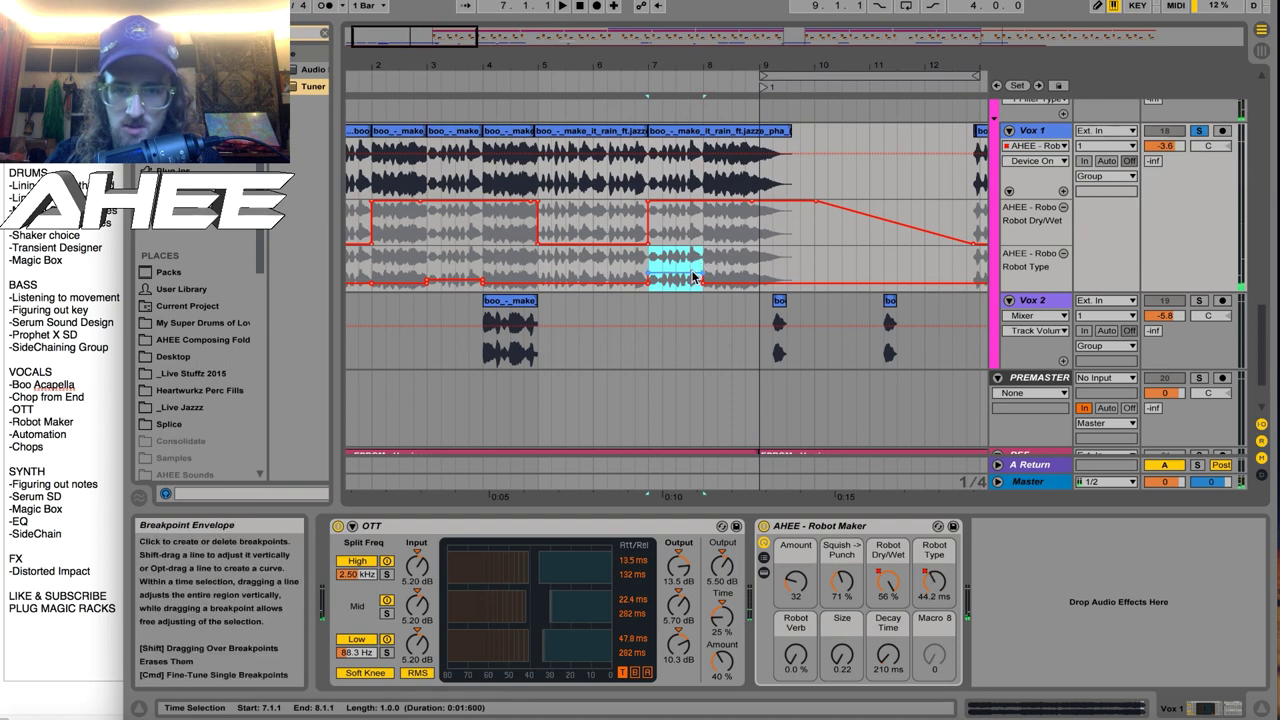
pyautogui.press('space')
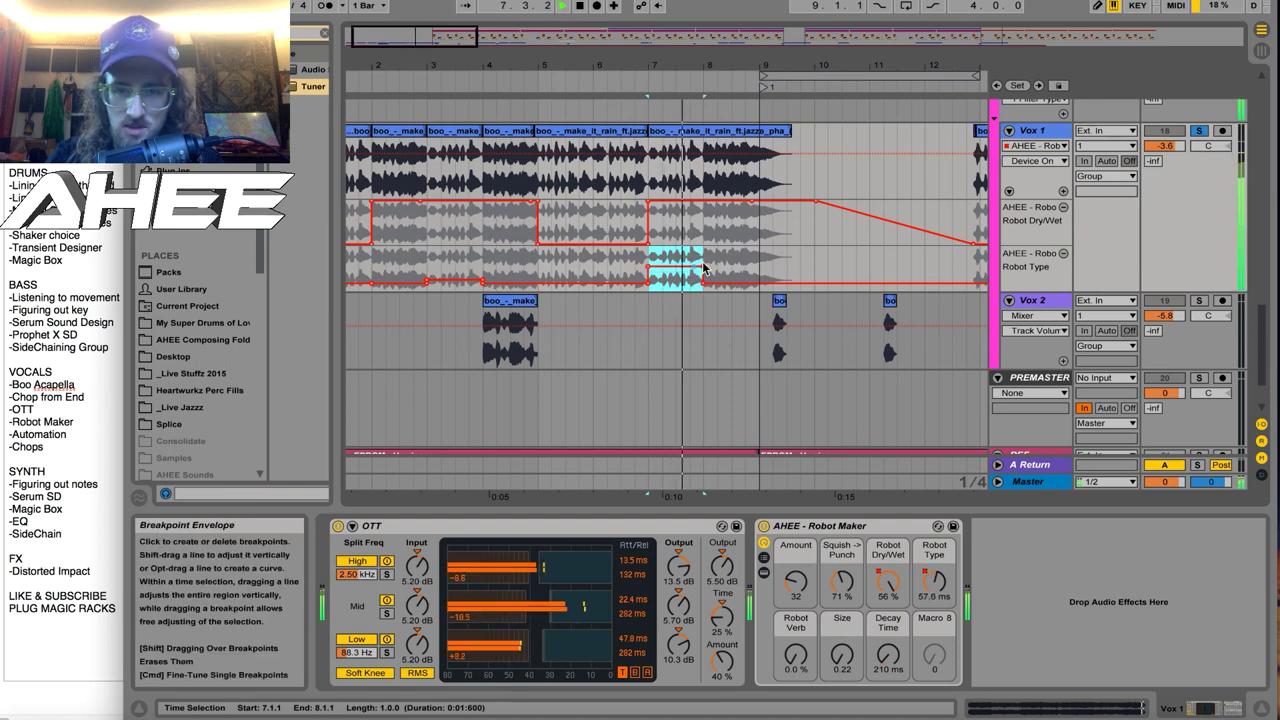
pyautogui.scroll(-3, 781, 319)
pyautogui.click(1199, 384)
pyautogui.press('space')
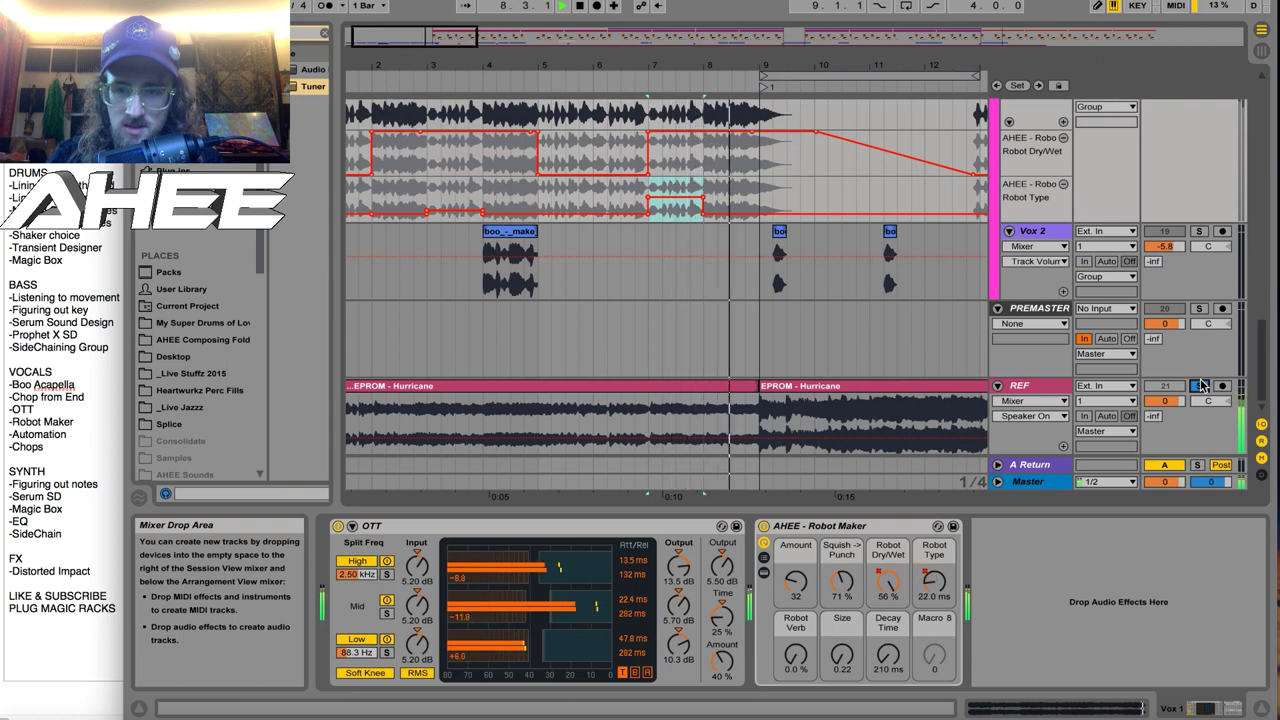
pyautogui.press('space')
pyautogui.moveTo(646, 421)
pyautogui.mouseDown()
pyautogui.moveTo(742, 420)
pyautogui.moveTo(646, 437)
pyautogui.mouseUp()
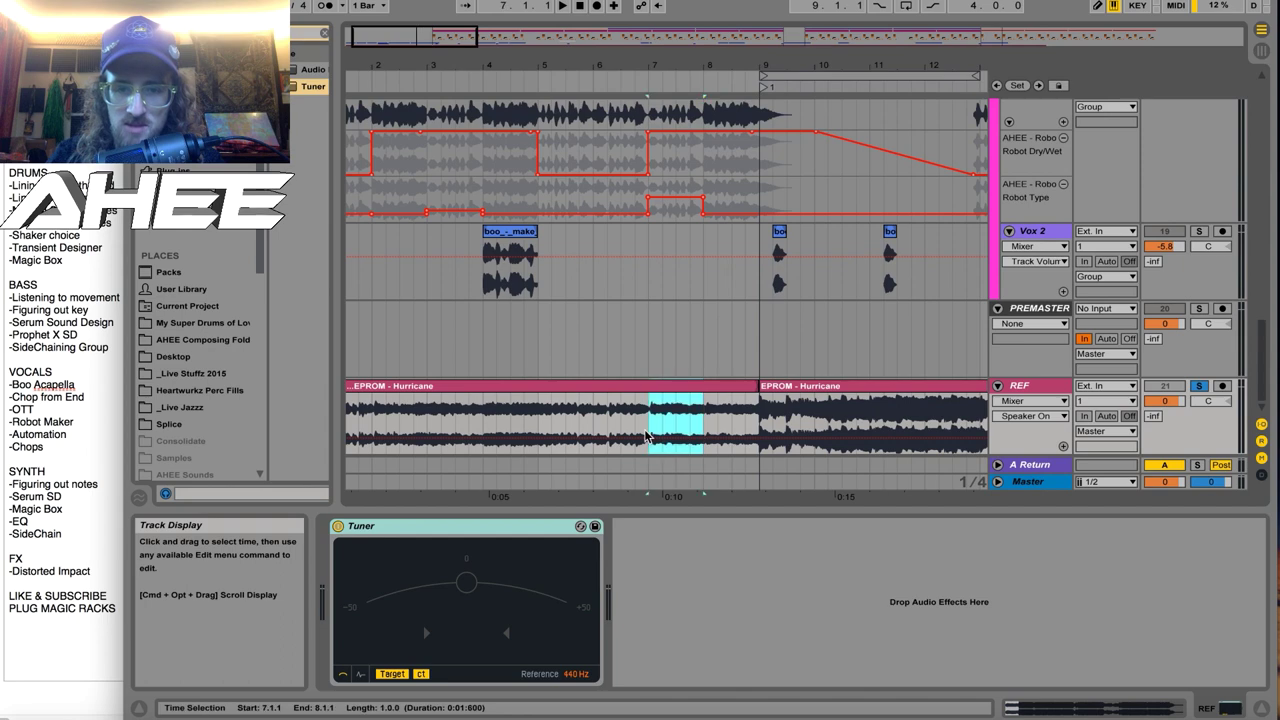
# Set Vox 1's Robot Type automation between bars 7 and 8 to 49.9 ms and play the track soloed.
pyautogui.scroll(3, 706, 316)
pyautogui.moveTo(648, 266); pyautogui.dragTo(703, 268)
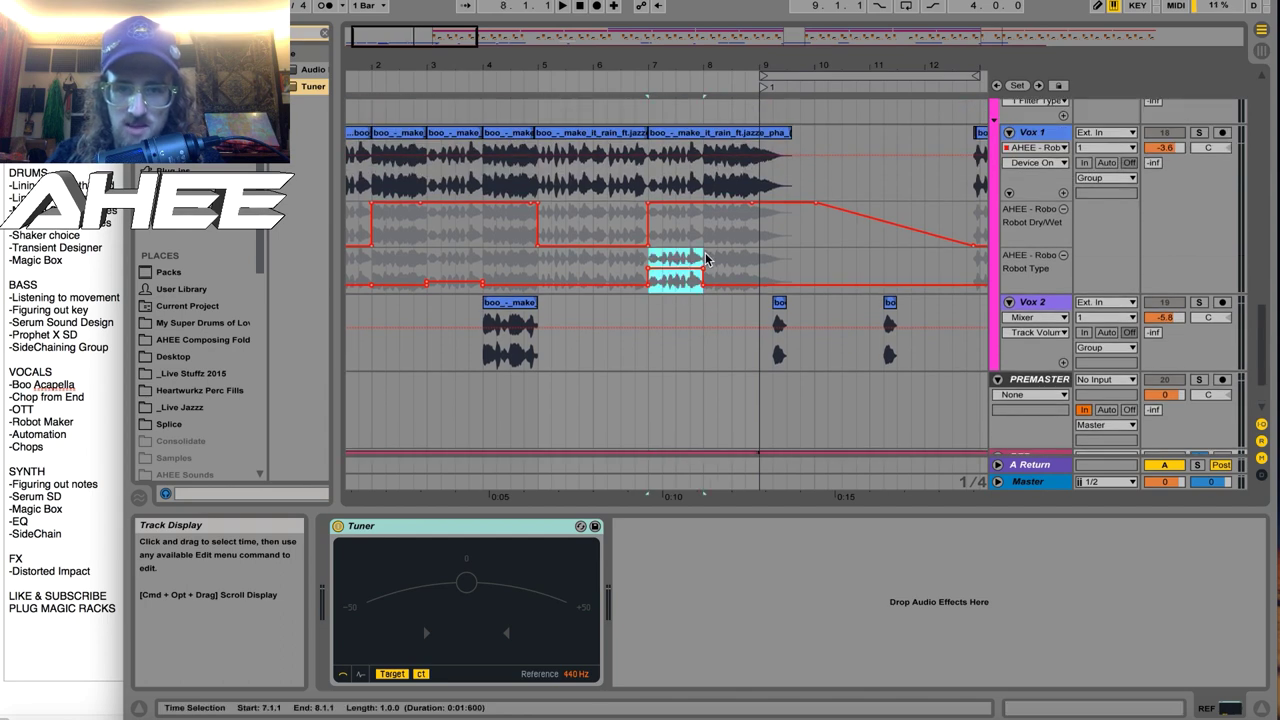
pyautogui.click(1199, 133)
pyautogui.press('space')
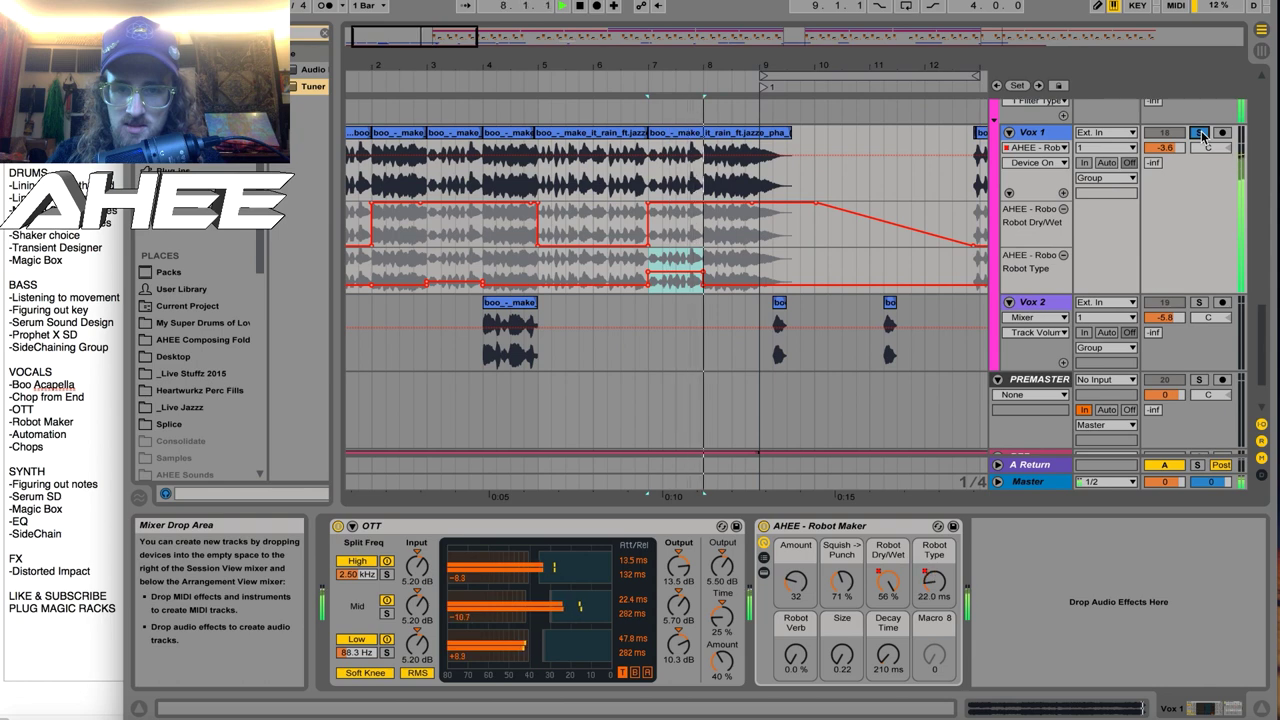
pyautogui.press('space')
# Play REF soloed from bar 5 and compare it with soloed Vox 1 from bars 5 and 7.
pyautogui.click(539, 392)
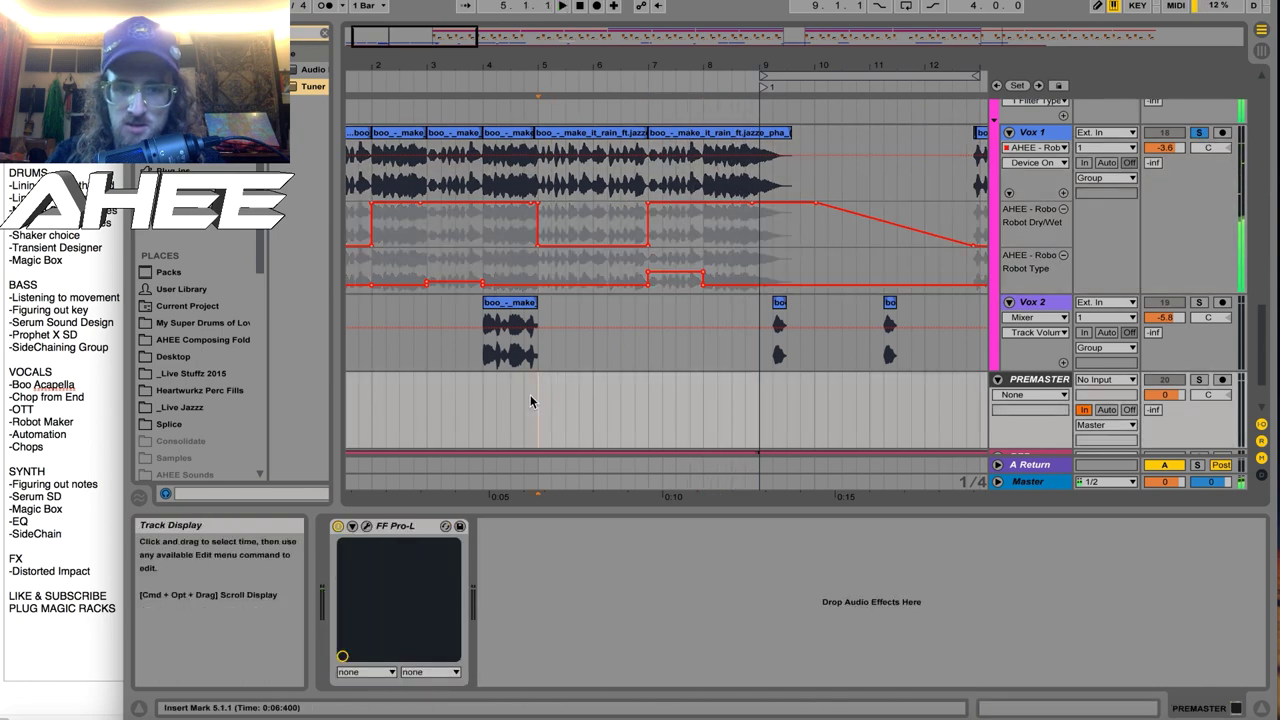
pyautogui.scroll(-2, 543, 410)
pyautogui.press('space')
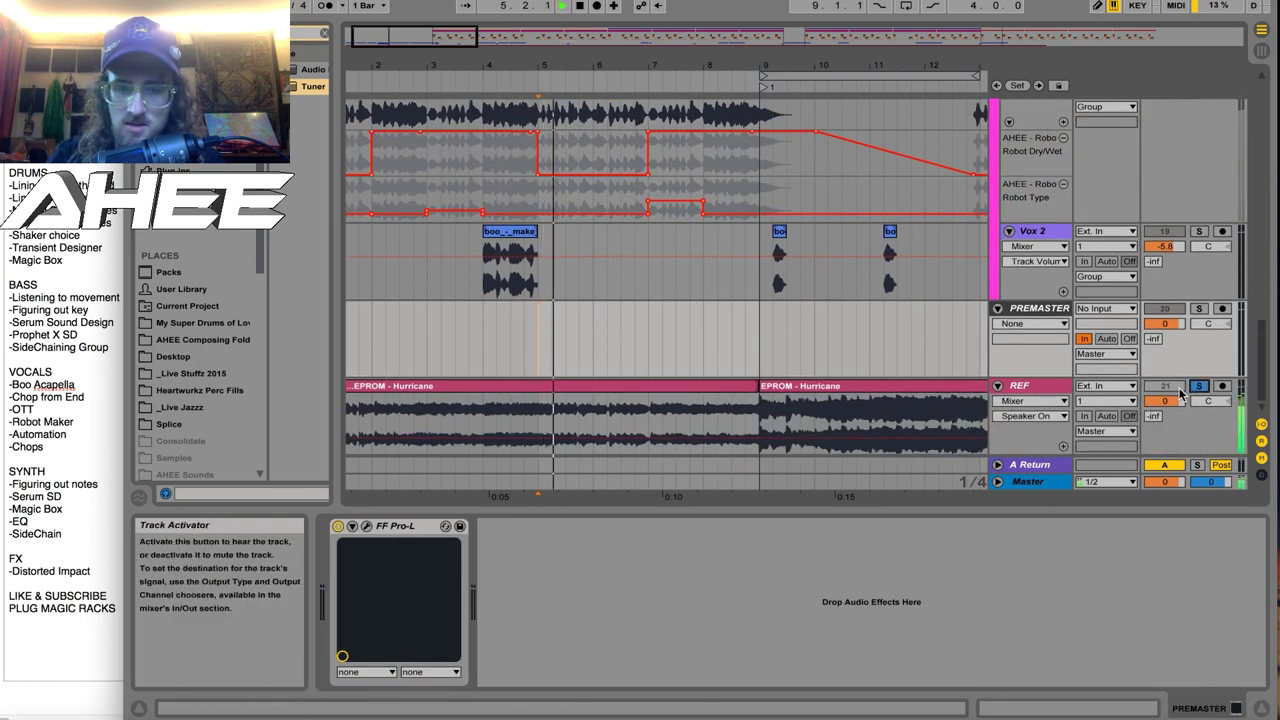
pyautogui.scroll(5, 1190, 380)
pyautogui.click(1198, 345)
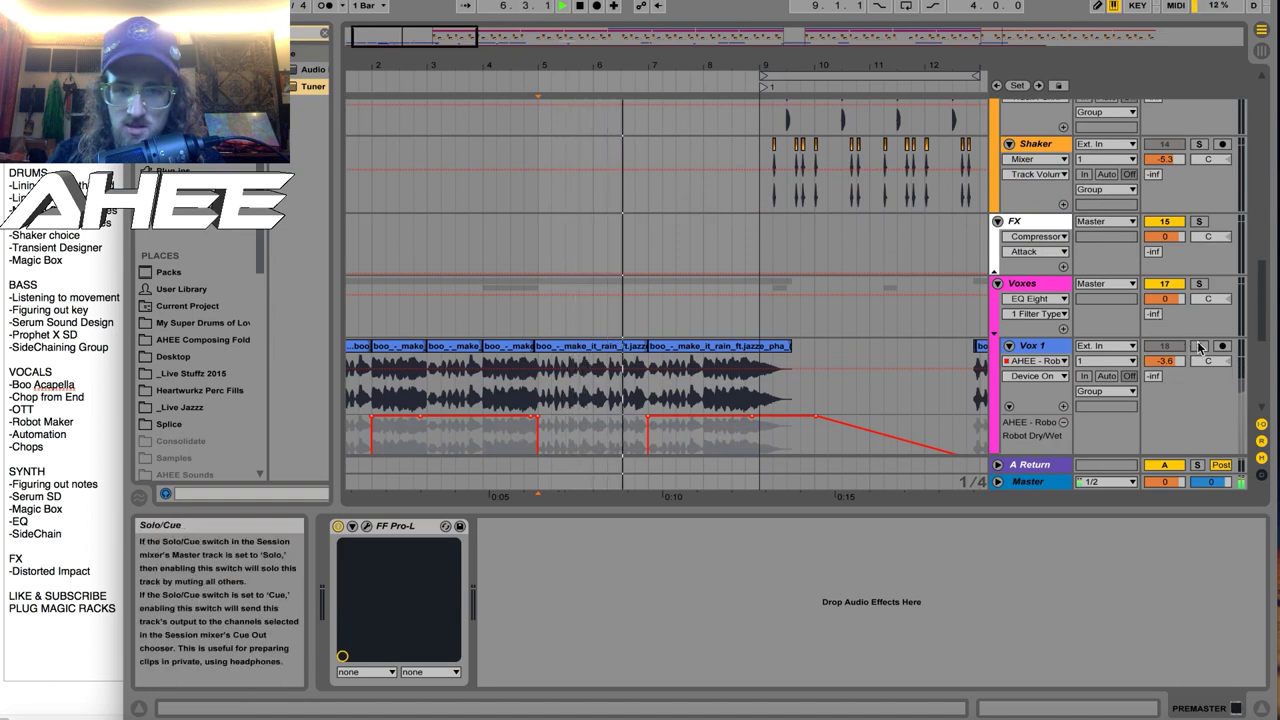
pyautogui.press('space')
pyautogui.press('space')
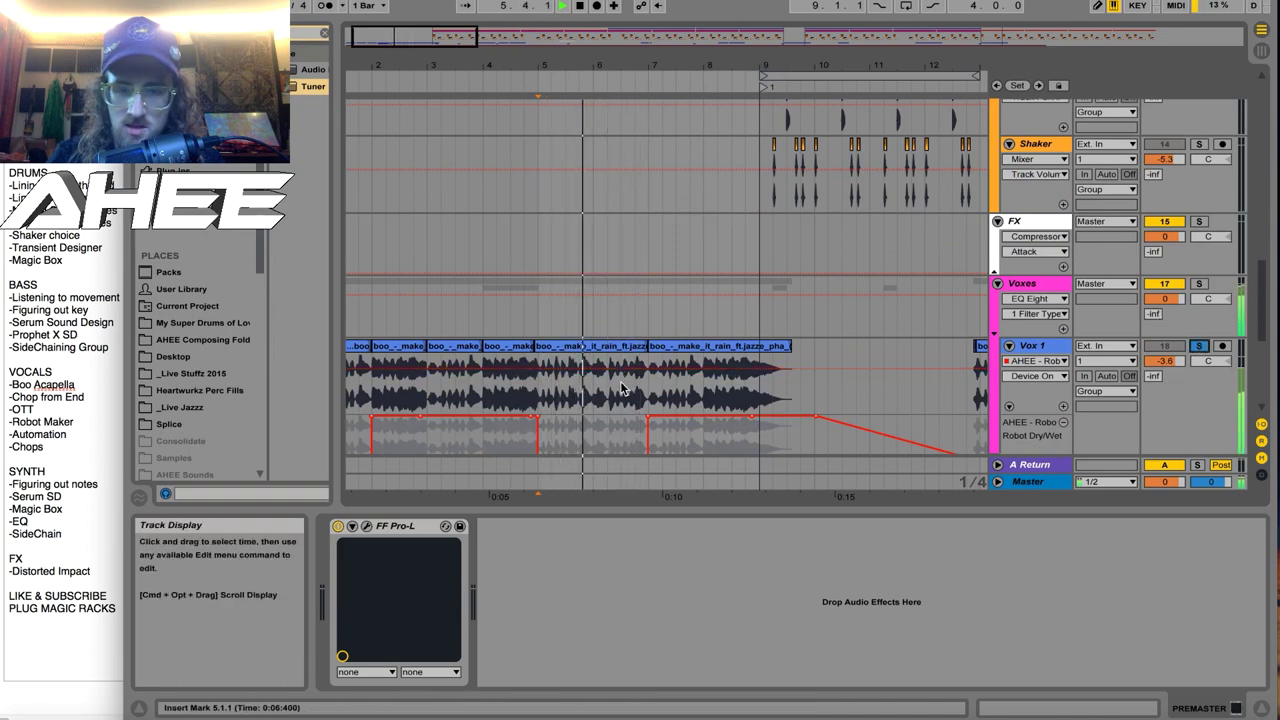
pyautogui.scroll(-1, 621, 389)
pyautogui.click(648, 370)
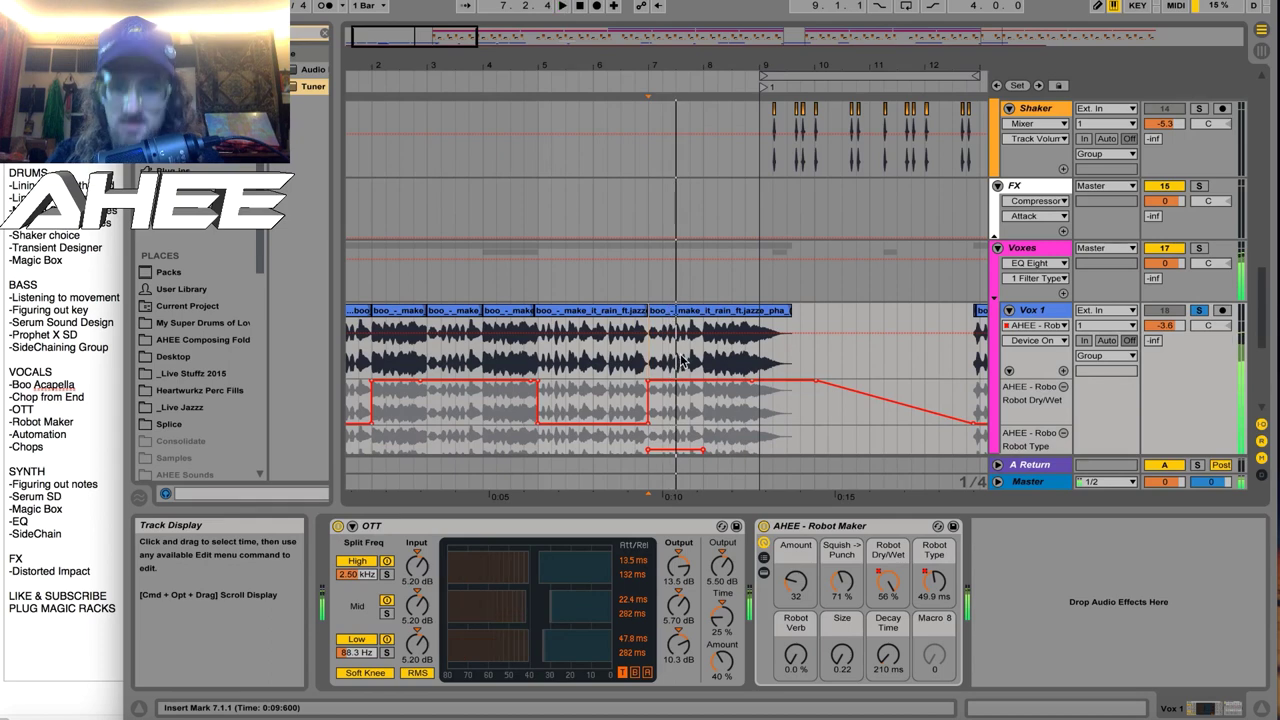
# Select the short Vox 2 chop at 9.2 and play it with Vox 2 soloed.
pyautogui.scroll(-2, 682, 362)
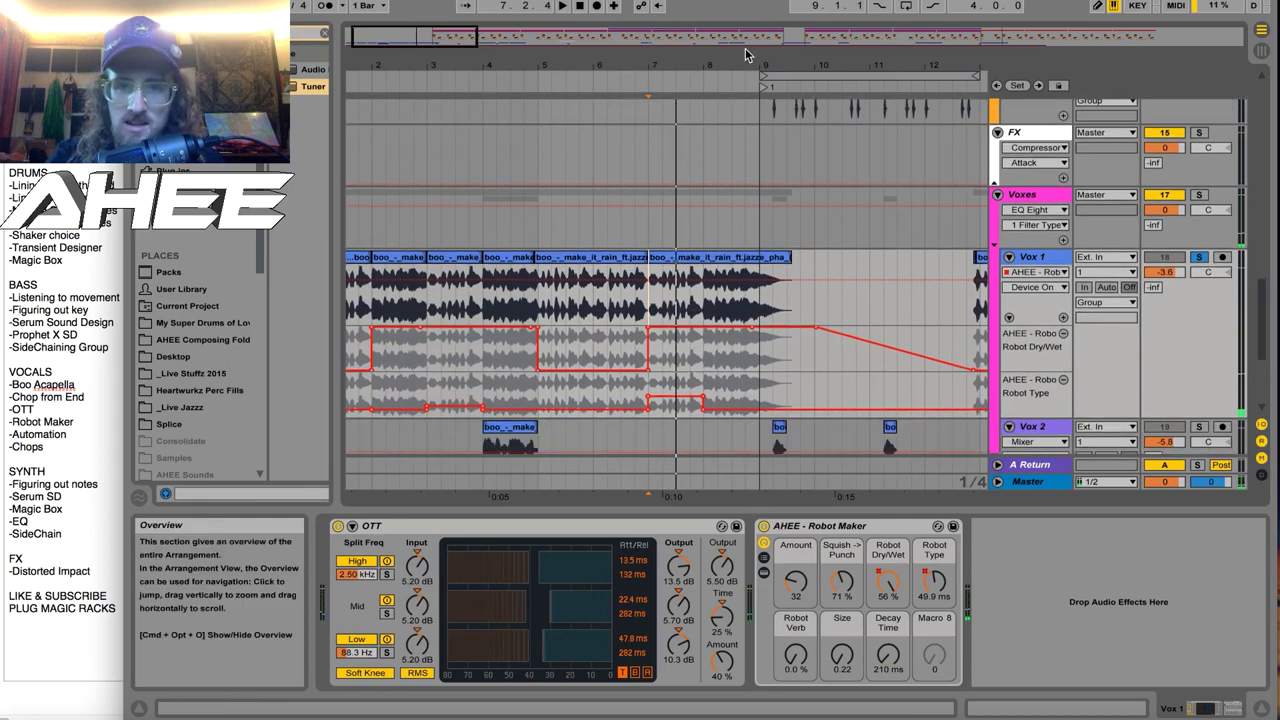
pyautogui.moveTo(746, 64); pyautogui.dragTo(611, 40)
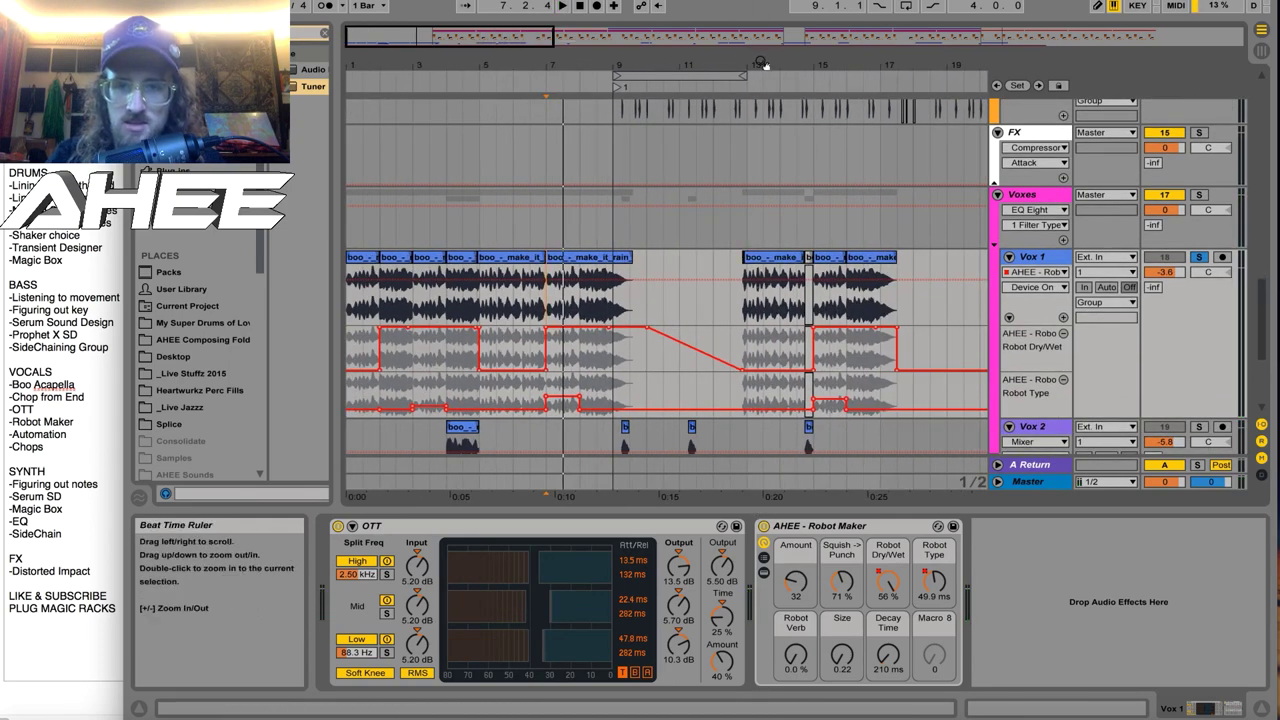
pyautogui.moveTo(762, 66); pyautogui.dragTo(762, 32)
pyautogui.scroll(-1, 783, 308)
pyautogui.scroll(-3, 783, 308)
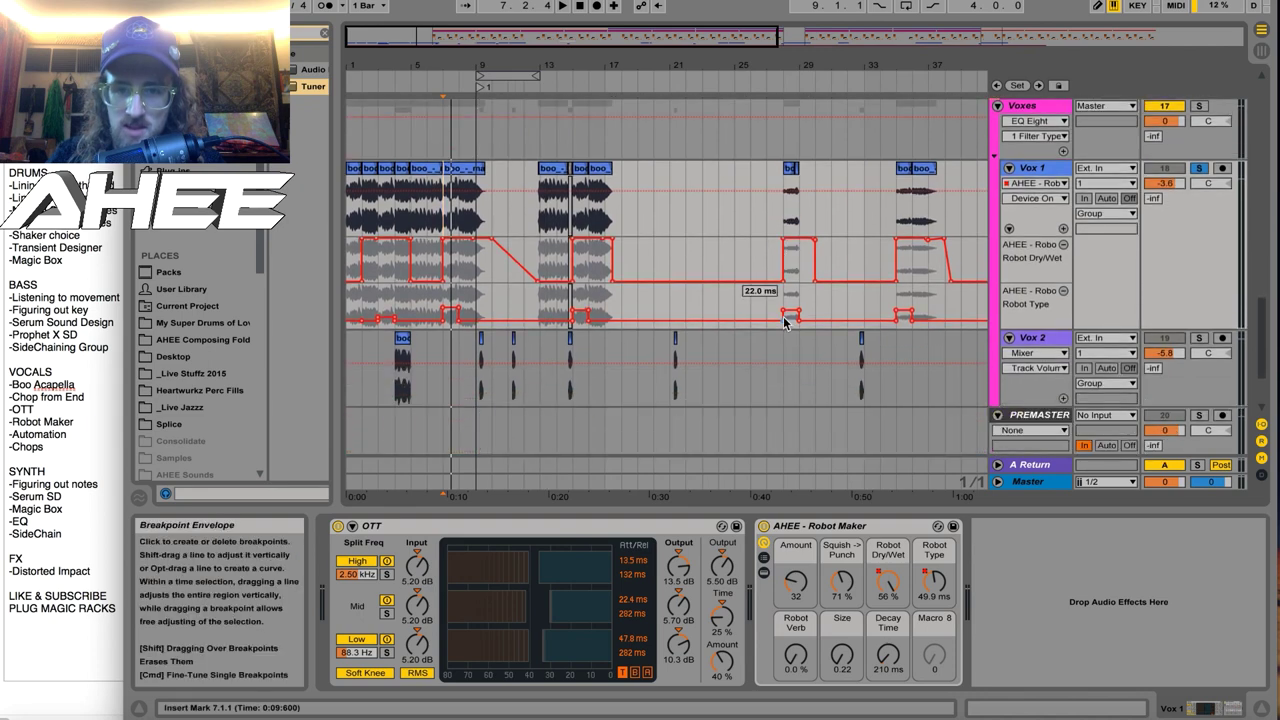
pyautogui.moveTo(477, 68); pyautogui.dragTo(682, 355)
pyautogui.click(650, 338)
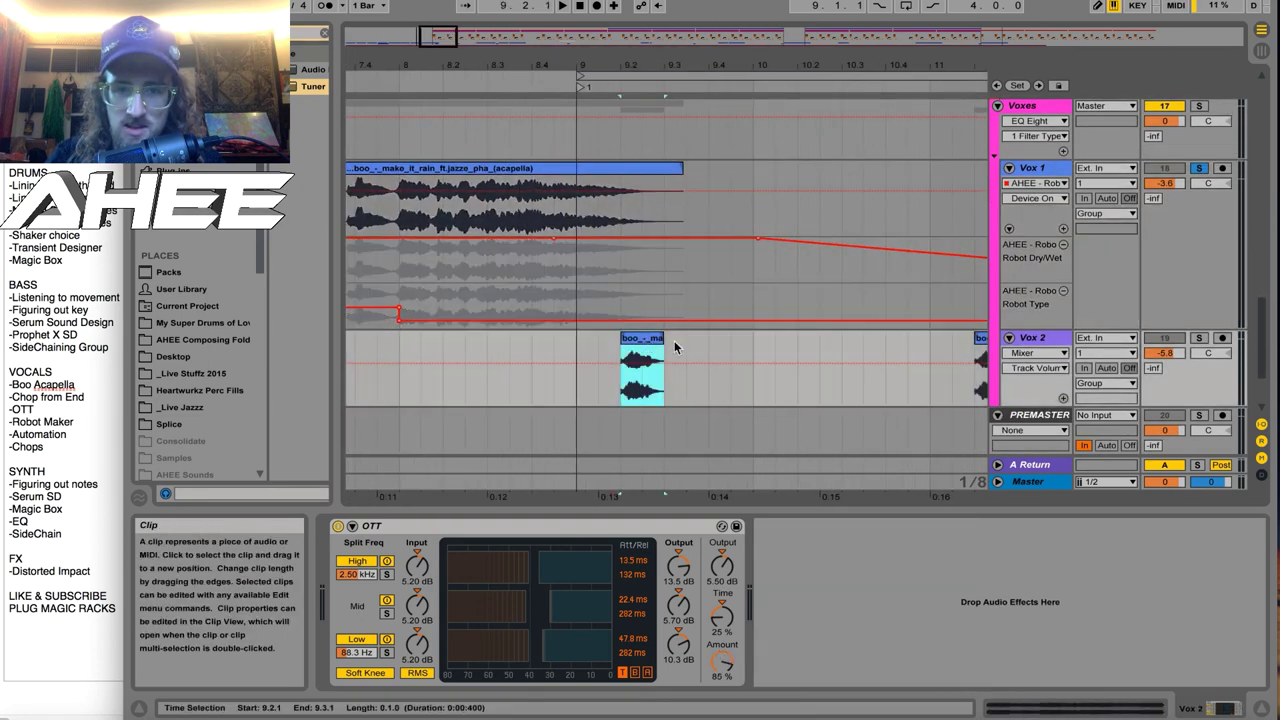
pyautogui.click(1199, 338)
pyautogui.press('space')
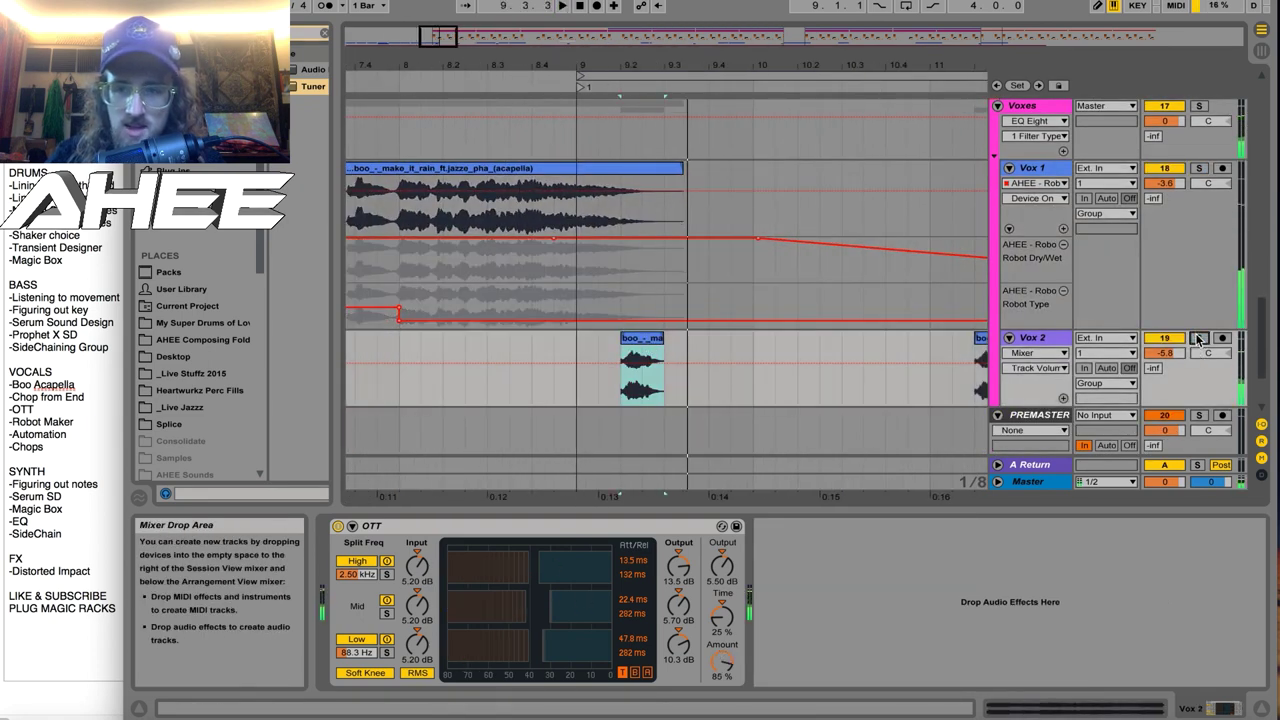
# Alternate soloed playback of REF and Vox 2 from 9.2 to compare the vocal chop, and unsolo Vox 2.
pyautogui.scroll(-4, 1199, 341)
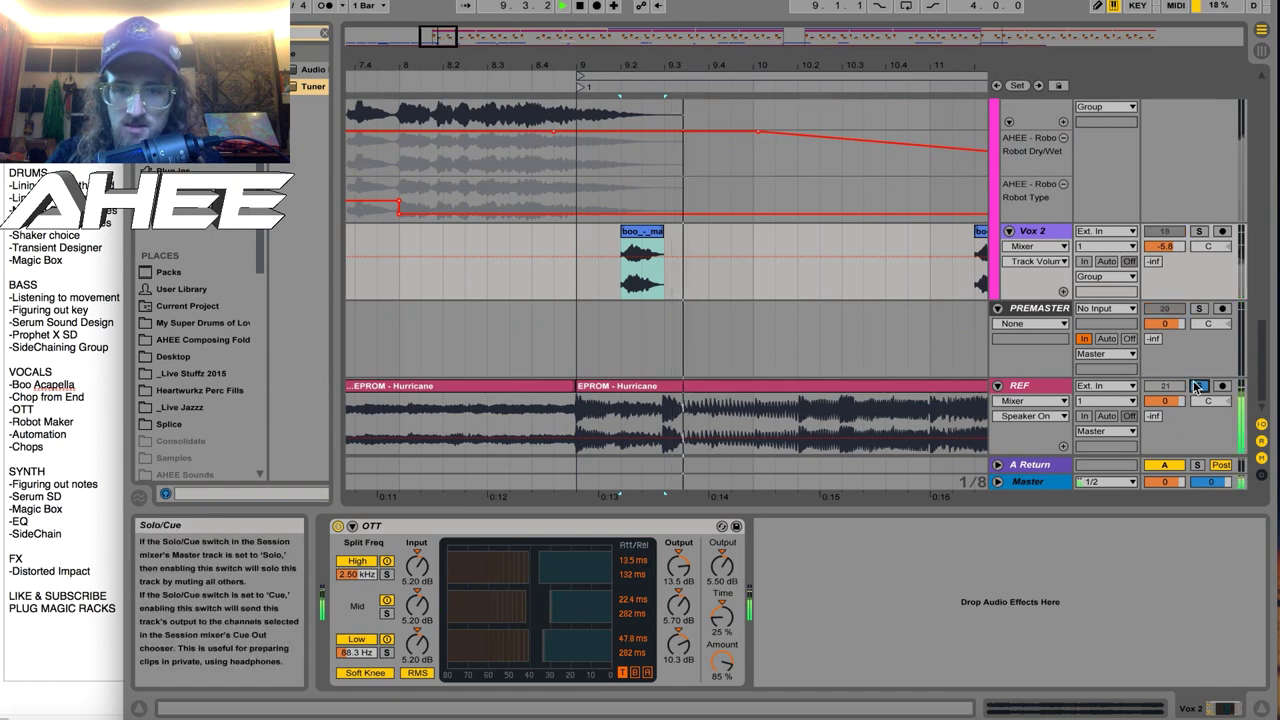
pyautogui.press('space')
pyautogui.press('space')
pyautogui.click(1199, 231)
pyautogui.press('space')
pyautogui.press('space')
pyautogui.press('space')
pyautogui.click(1199, 231)
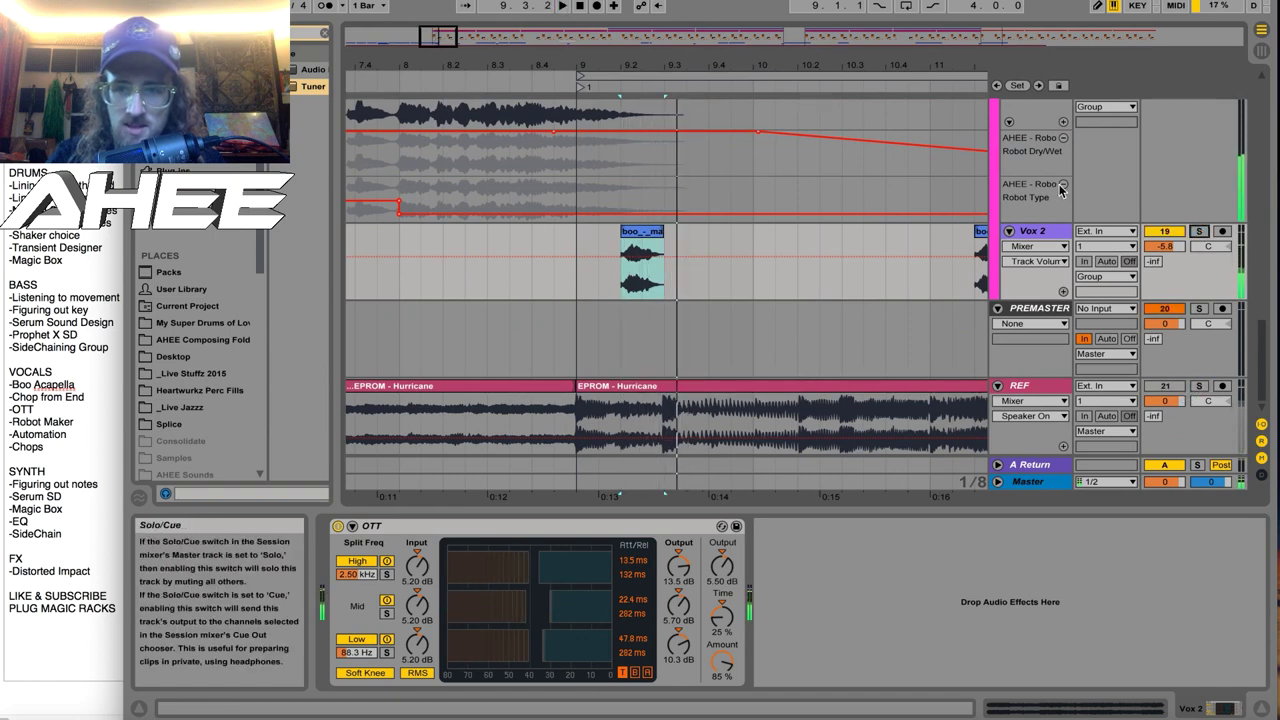
# Examine the sample region used by the Vox 2 chop at 9.2 and by the Vox 1 clip starting at bar 7.
pyautogui.doubleClick(650, 231)
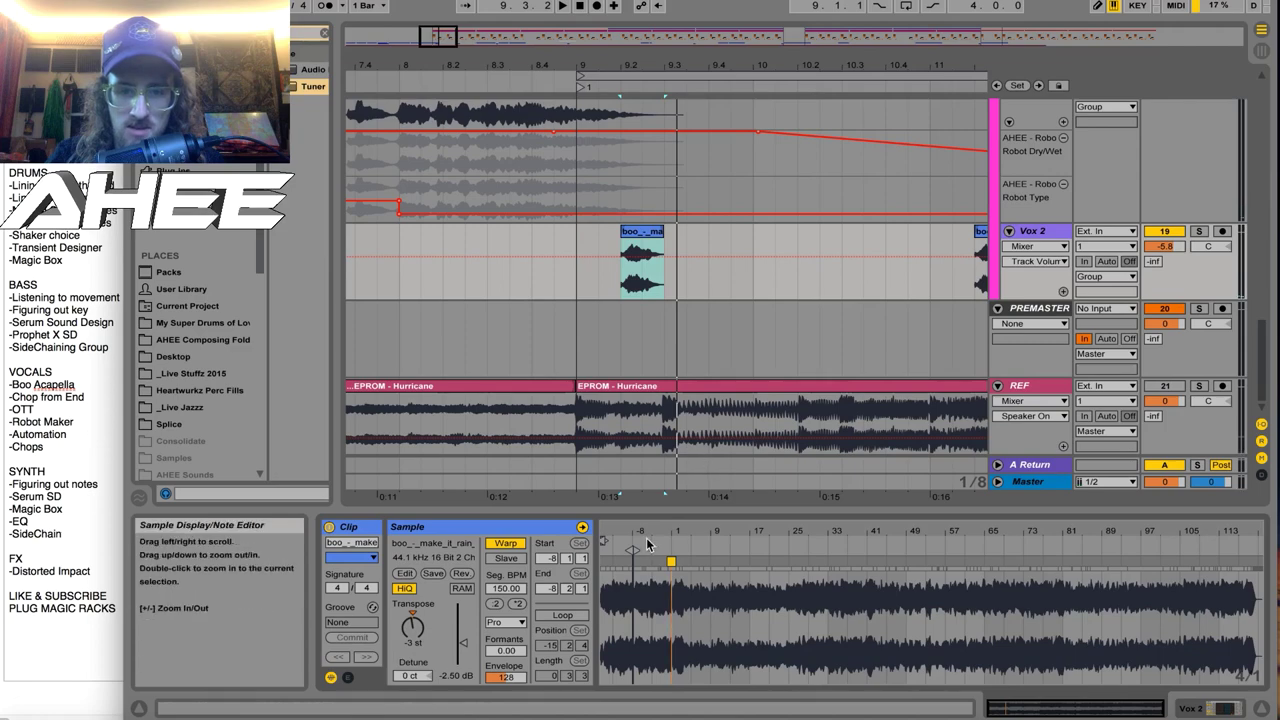
pyautogui.moveTo(646, 543); pyautogui.dragTo(780, 550)
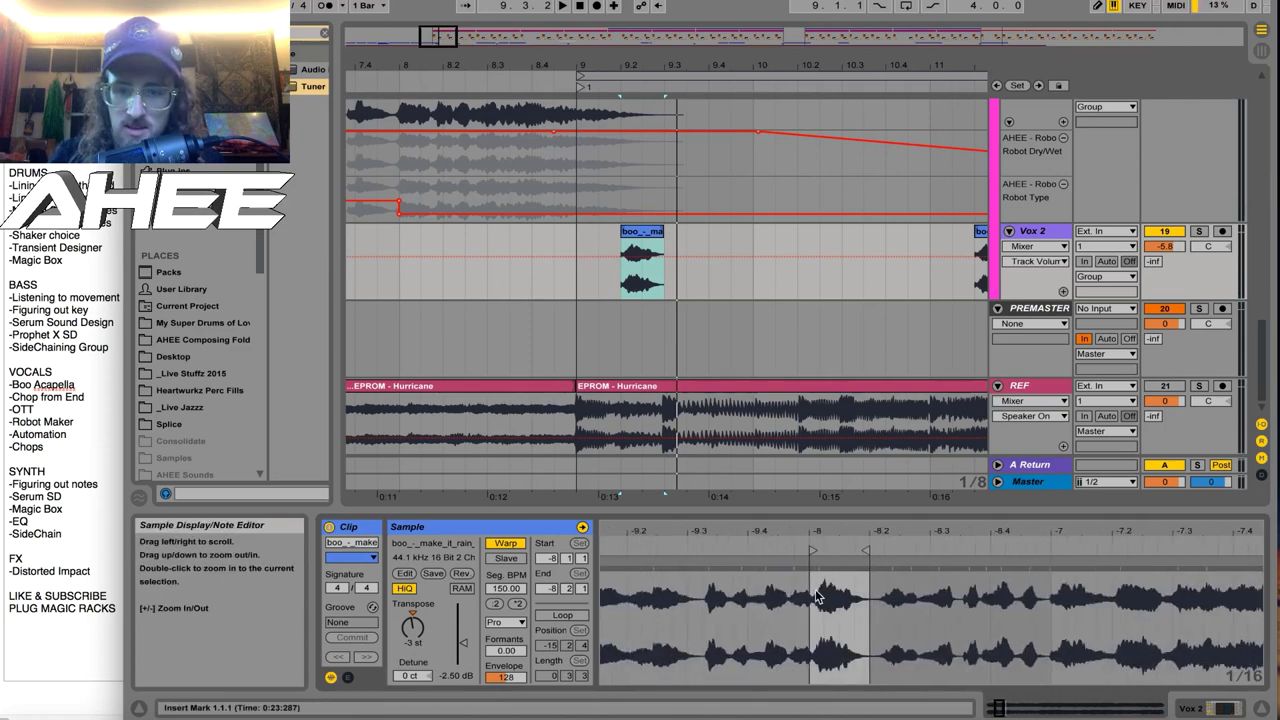
pyautogui.moveTo(560, 60); pyautogui.dragTo(682, 2)
pyautogui.scroll(3, 592, 245)
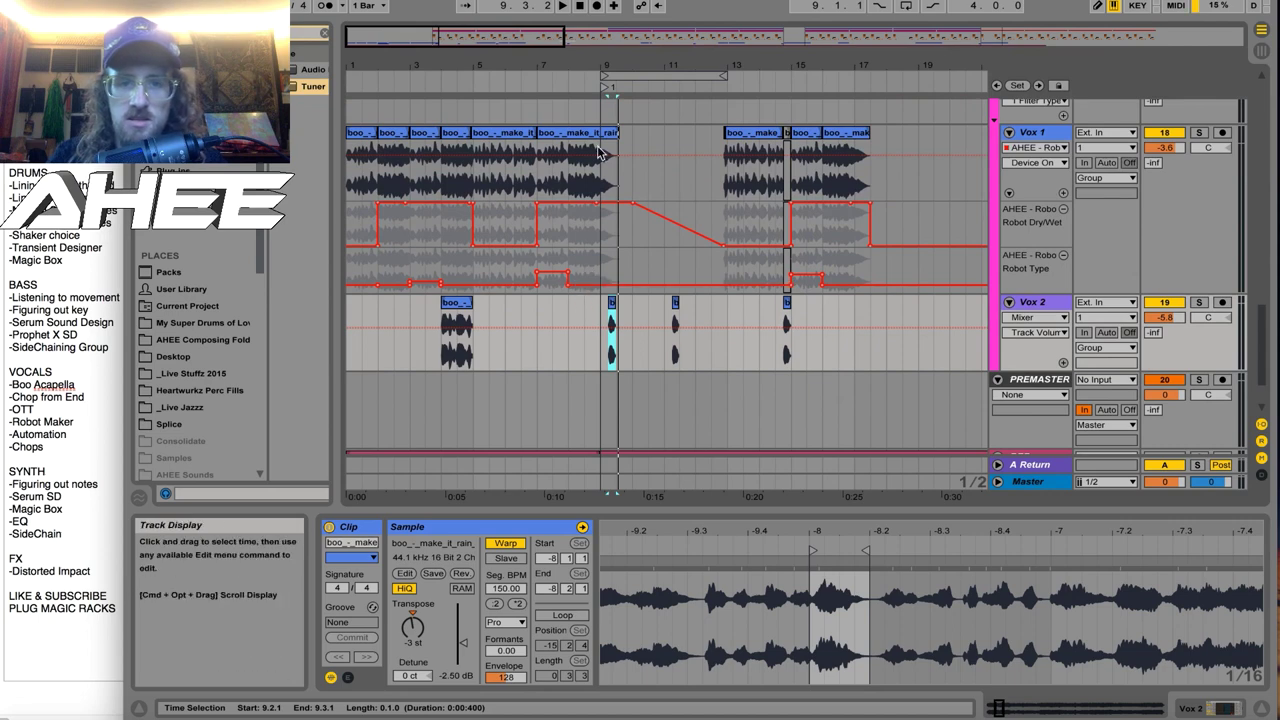
pyautogui.moveTo(618, 152); pyautogui.dragTo(540, 285)
pyautogui.scroll(1, 588, 303)
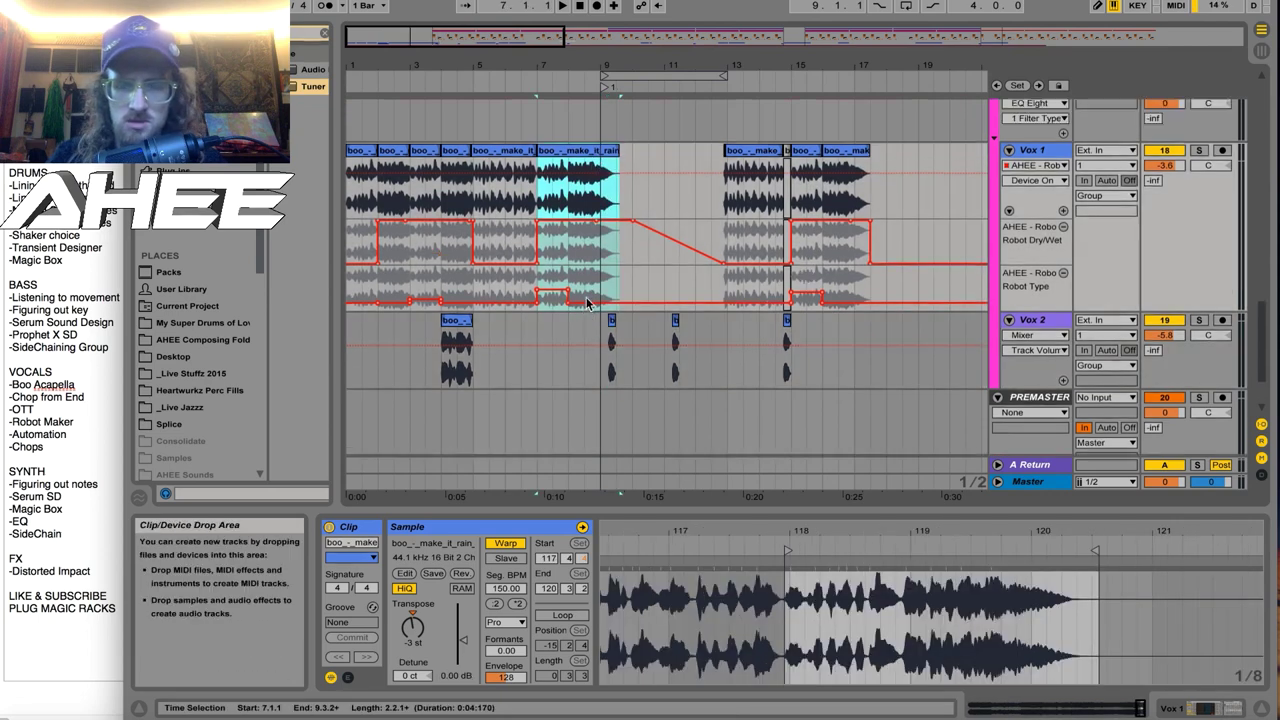
# Display the Voxes group's devices and examine the low cut in its EQ Eight.
pyautogui.scroll(3, 587, 303)
pyautogui.click(1036, 142)
pyautogui.click(1218, 708)
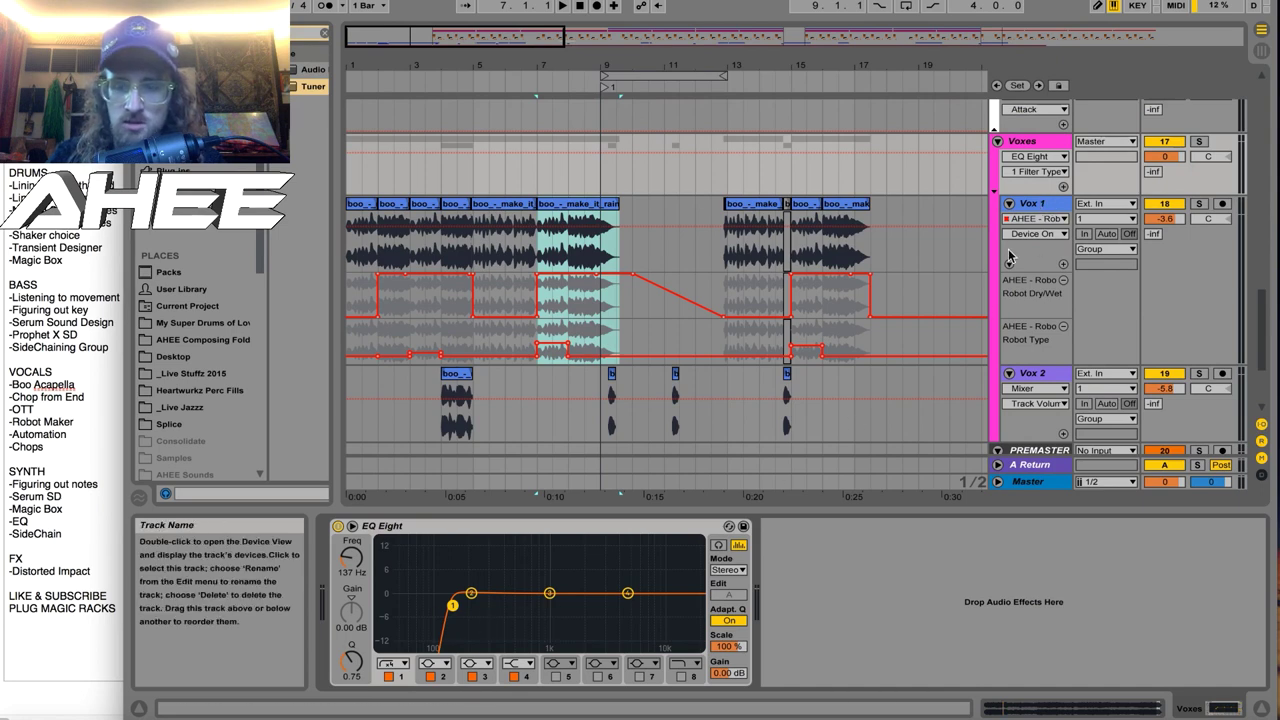
pyautogui.scroll(-1, 1023, 250)
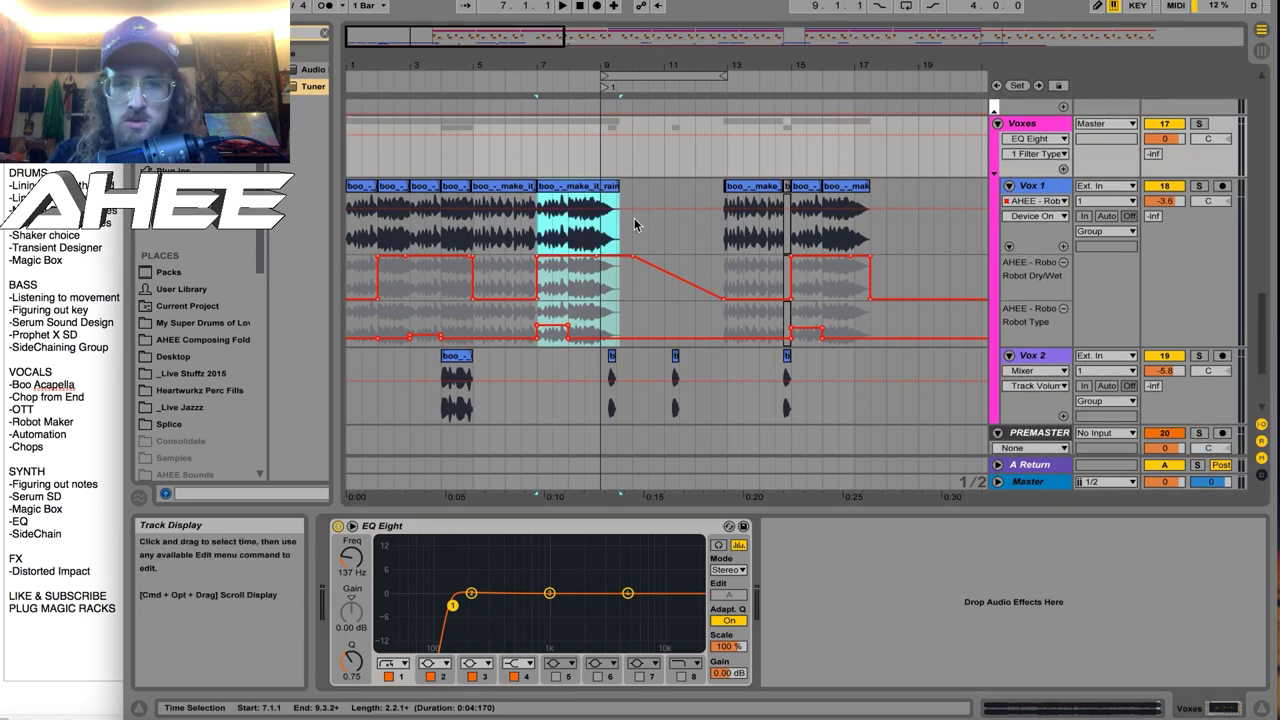
pyautogui.scroll(-5, 625, 270)
pyautogui.scroll(4, 628, 277)
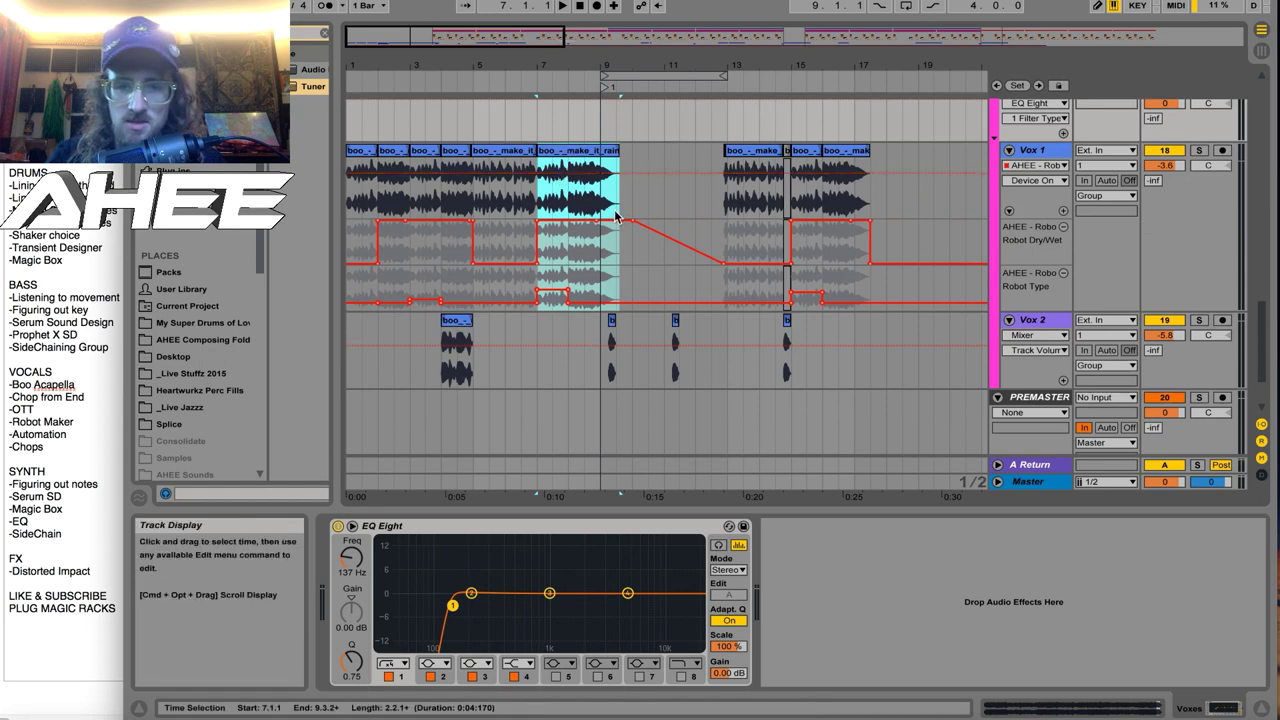
# Solo the REF track and play it from 20.3.1 to hear the reference's impact.
pyautogui.scroll(5, 714, 272)
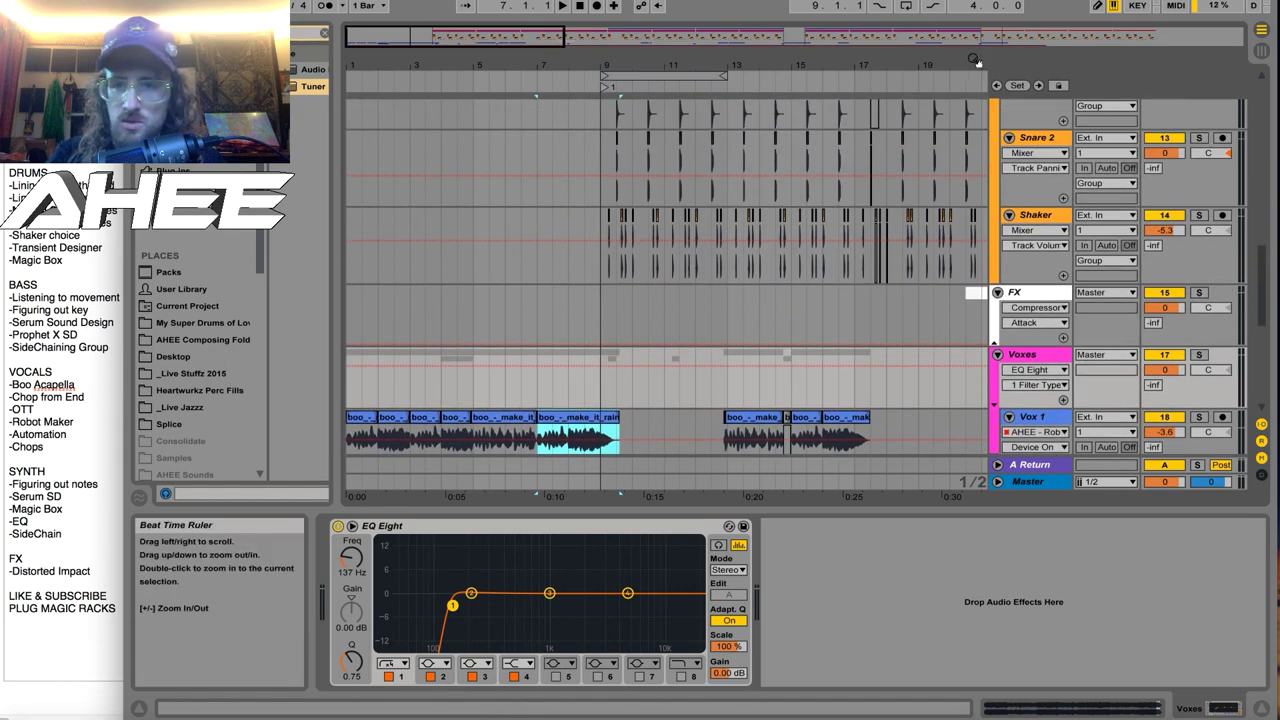
pyautogui.hscroll(5, 820, 285)
pyautogui.click(701, 318)
pyautogui.scroll(-8, 701, 318)
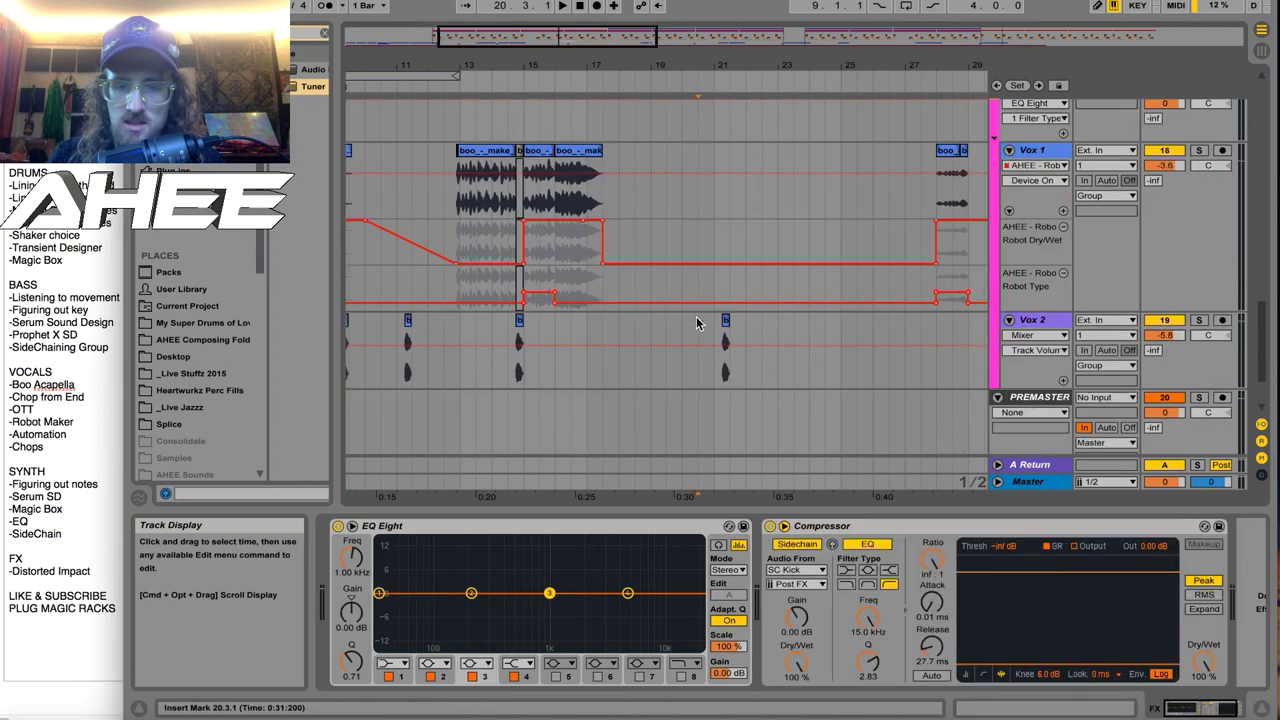
pyautogui.click(696, 404)
pyautogui.click(1198, 385)
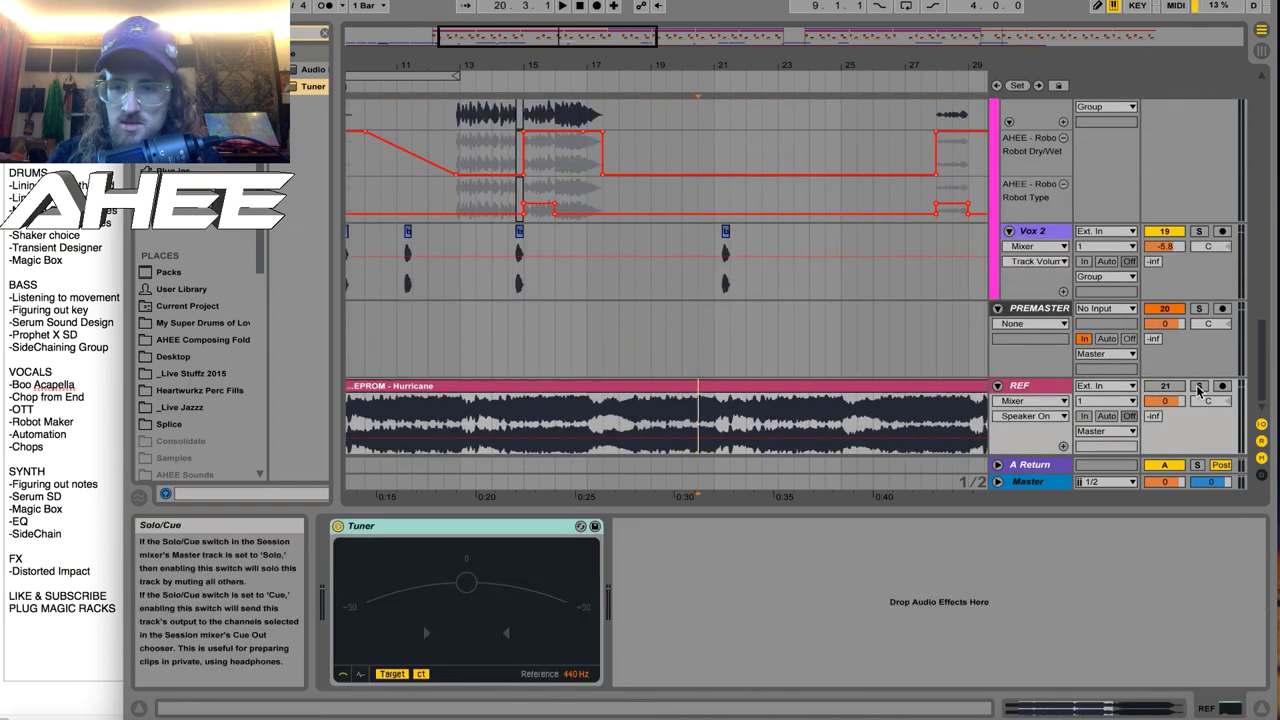
pyautogui.press('space')
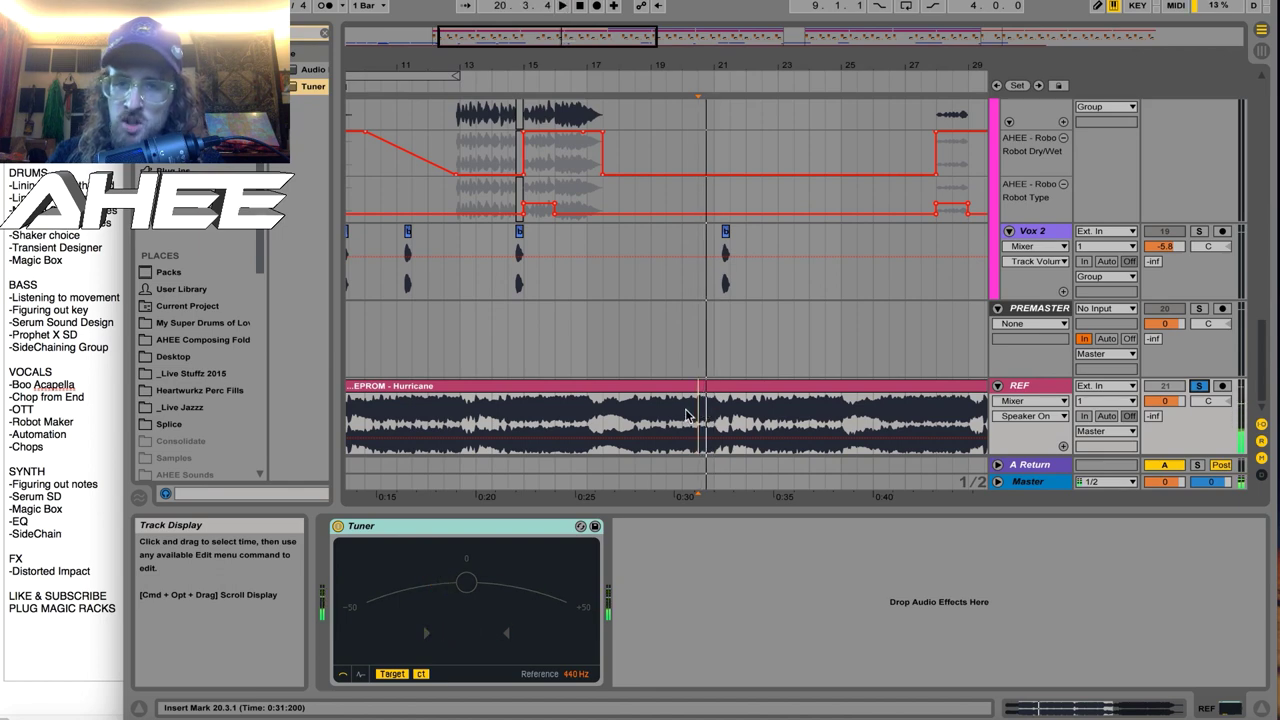
# Unfold the FX group, display the Impact Dist devices, and play the impact from 20.3.1 both soloed and in the full mix.
pyautogui.scroll(6, 760, 330)
pyautogui.click(997, 221)
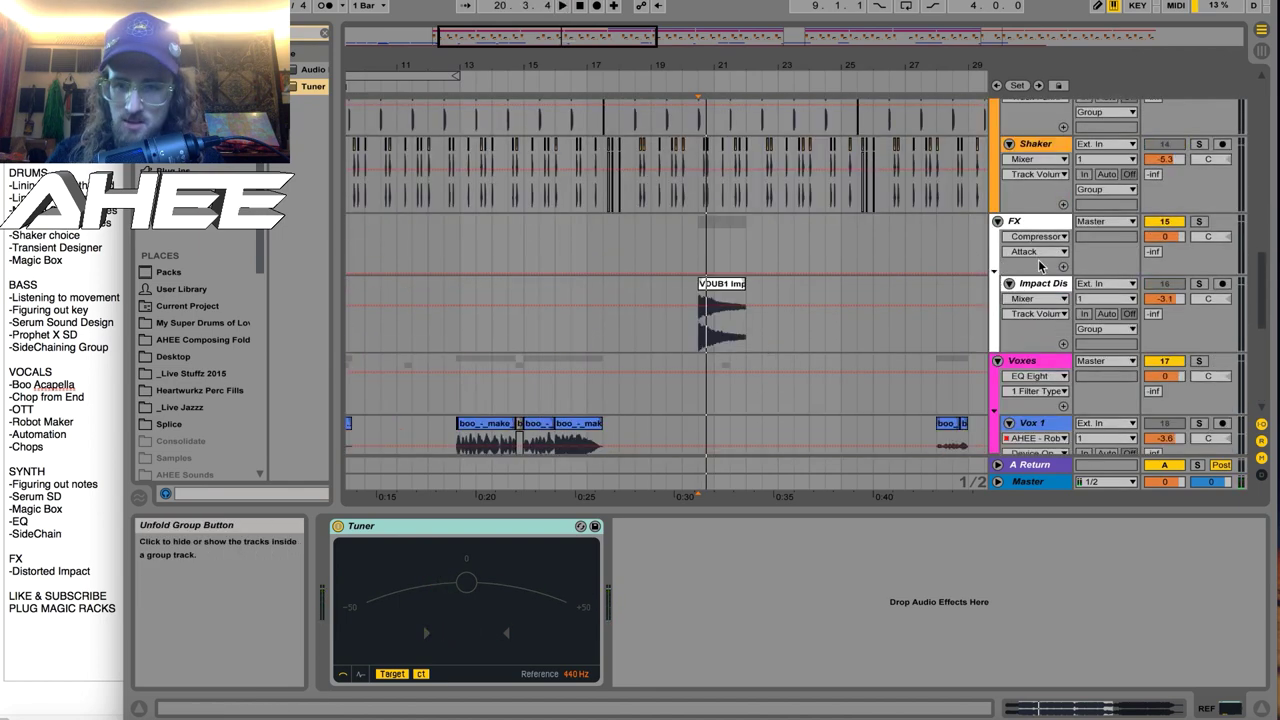
pyautogui.click(1199, 284)
pyautogui.click(1037, 284)
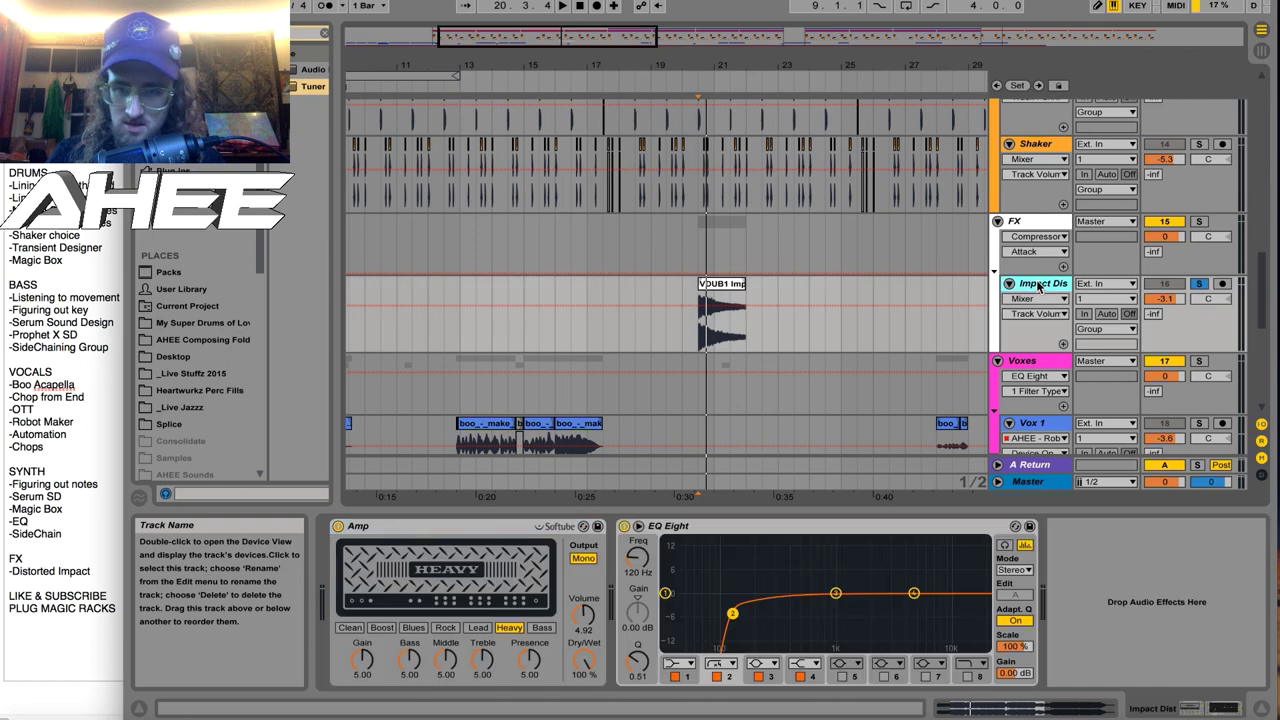
pyautogui.press('space')
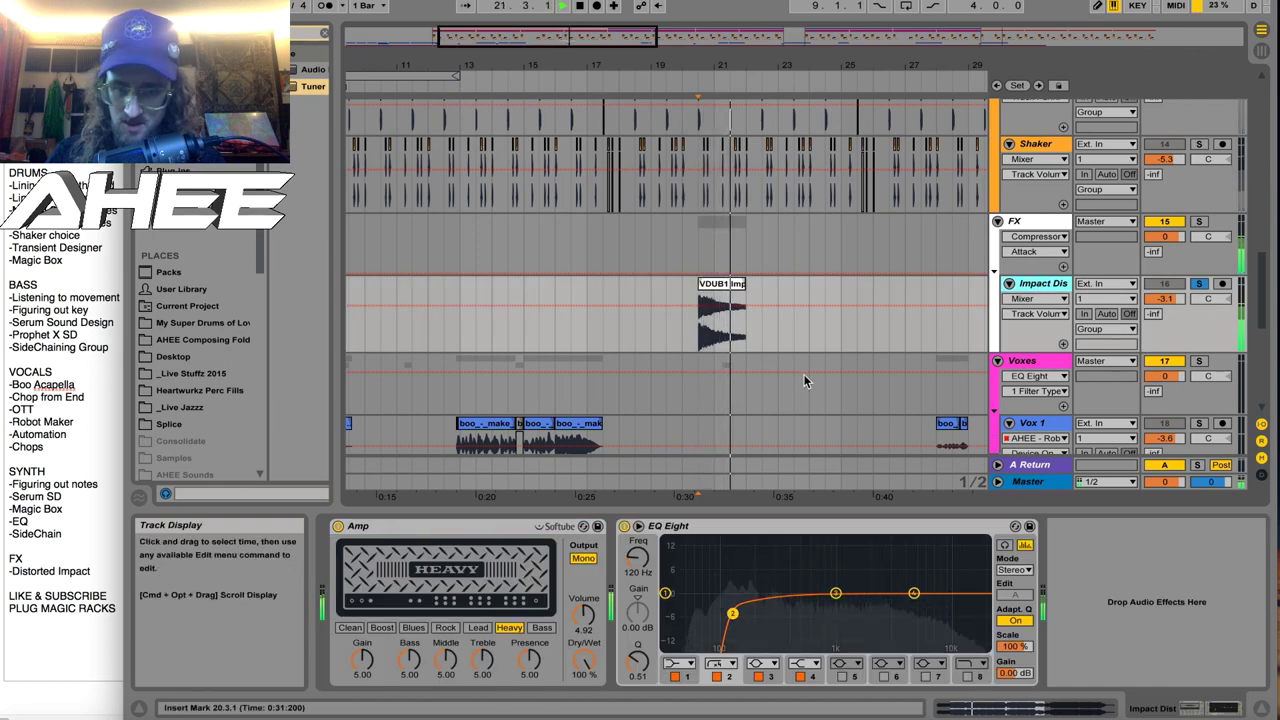
pyautogui.click(1199, 284)
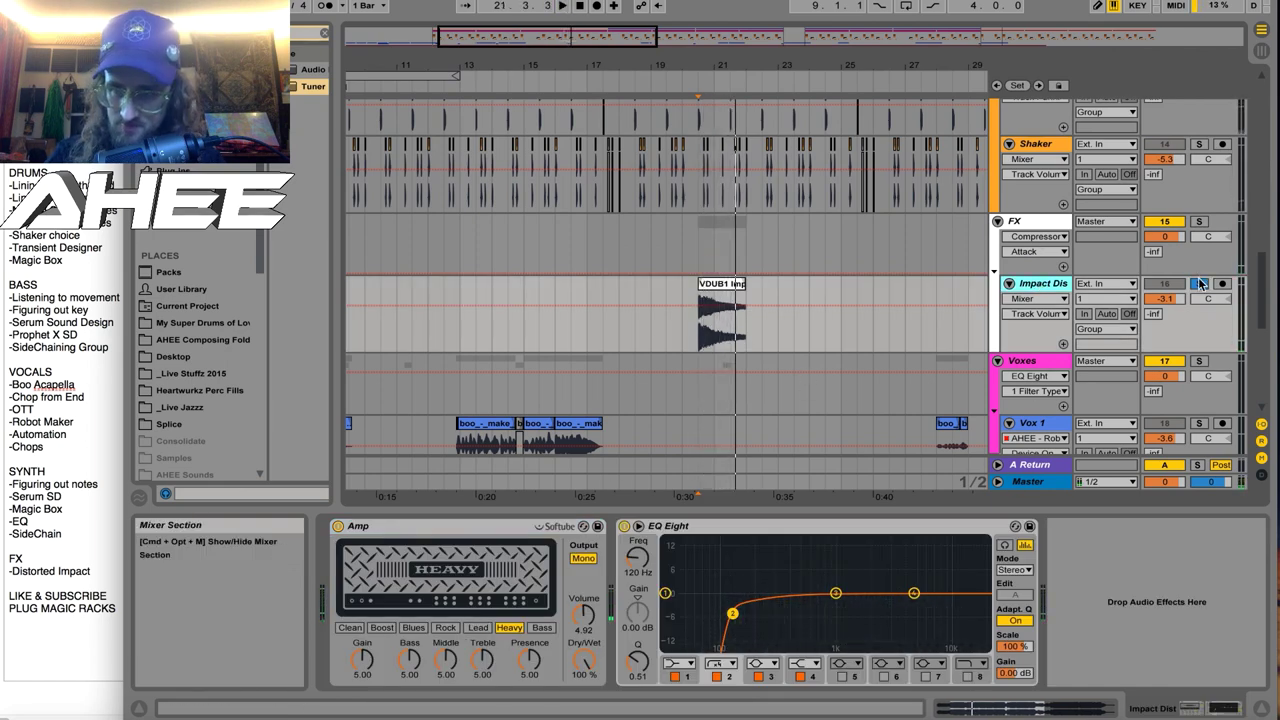
pyautogui.press('space')
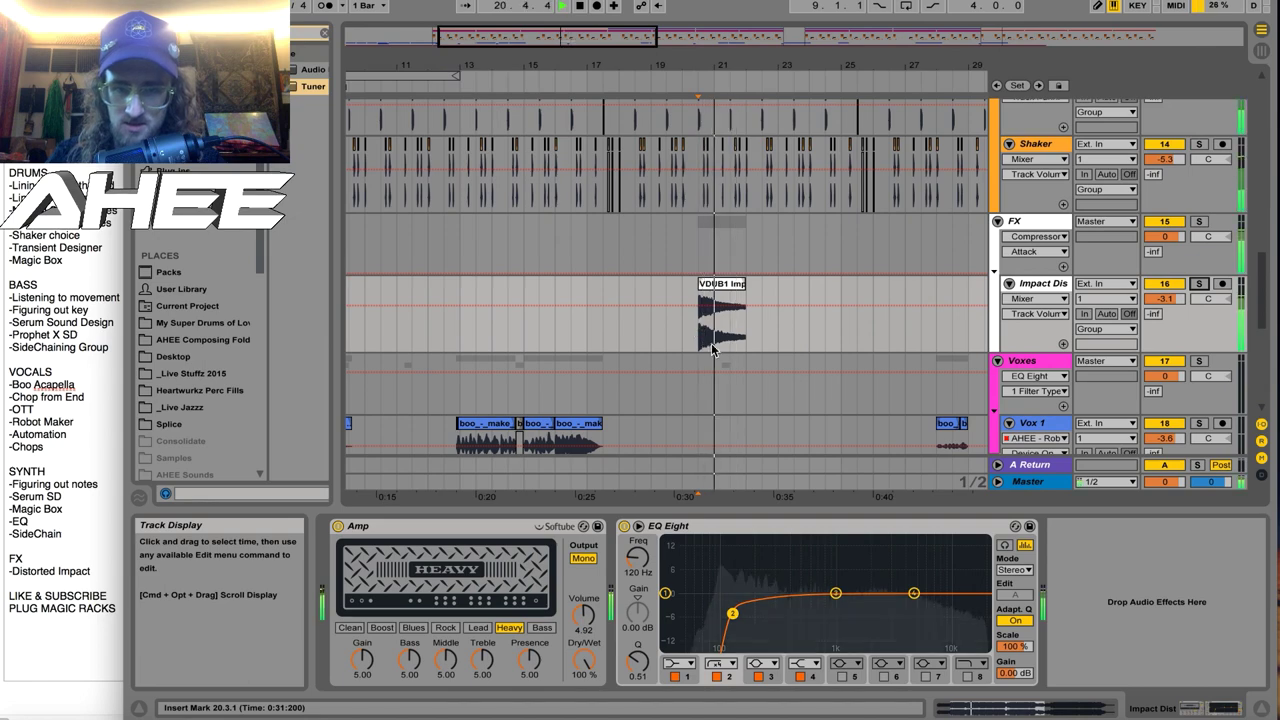
# Select 25.1.1 to 25.3.1 on the REF track and play the reference soloed from there.
pyautogui.scroll(10, 713, 355)
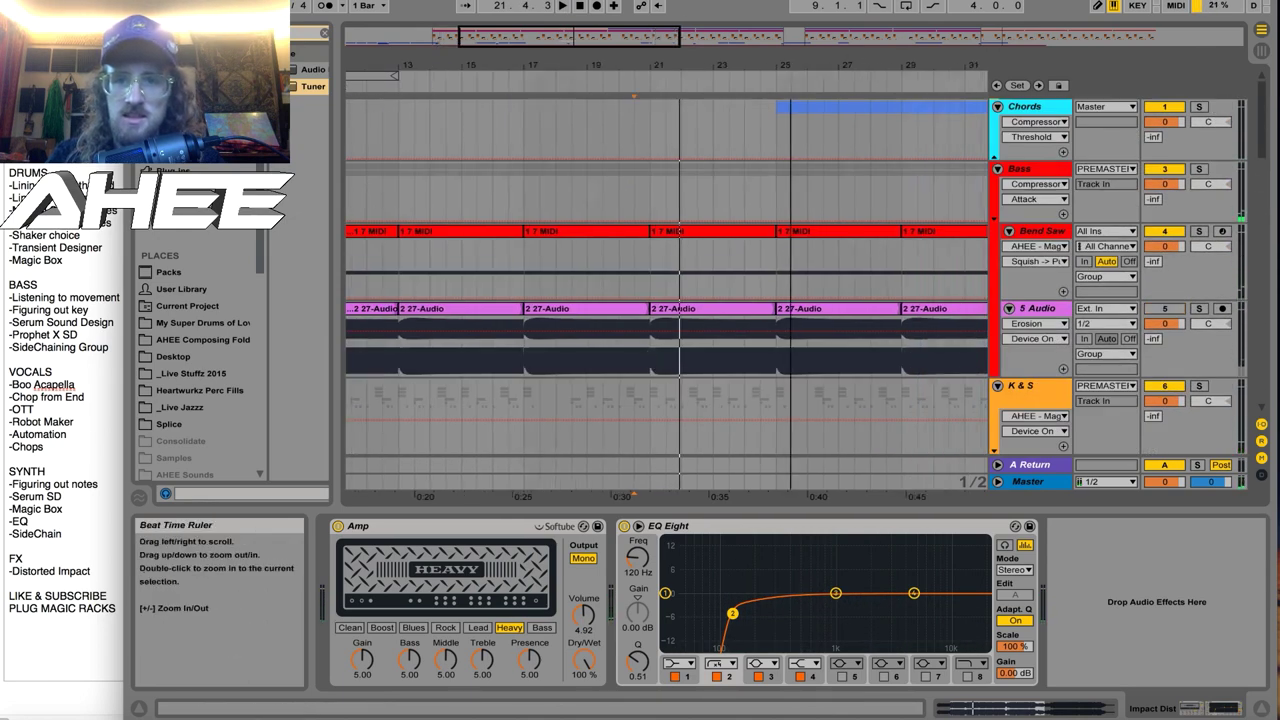
pyautogui.click(592, 129)
pyautogui.scroll(-10, 582, 135)
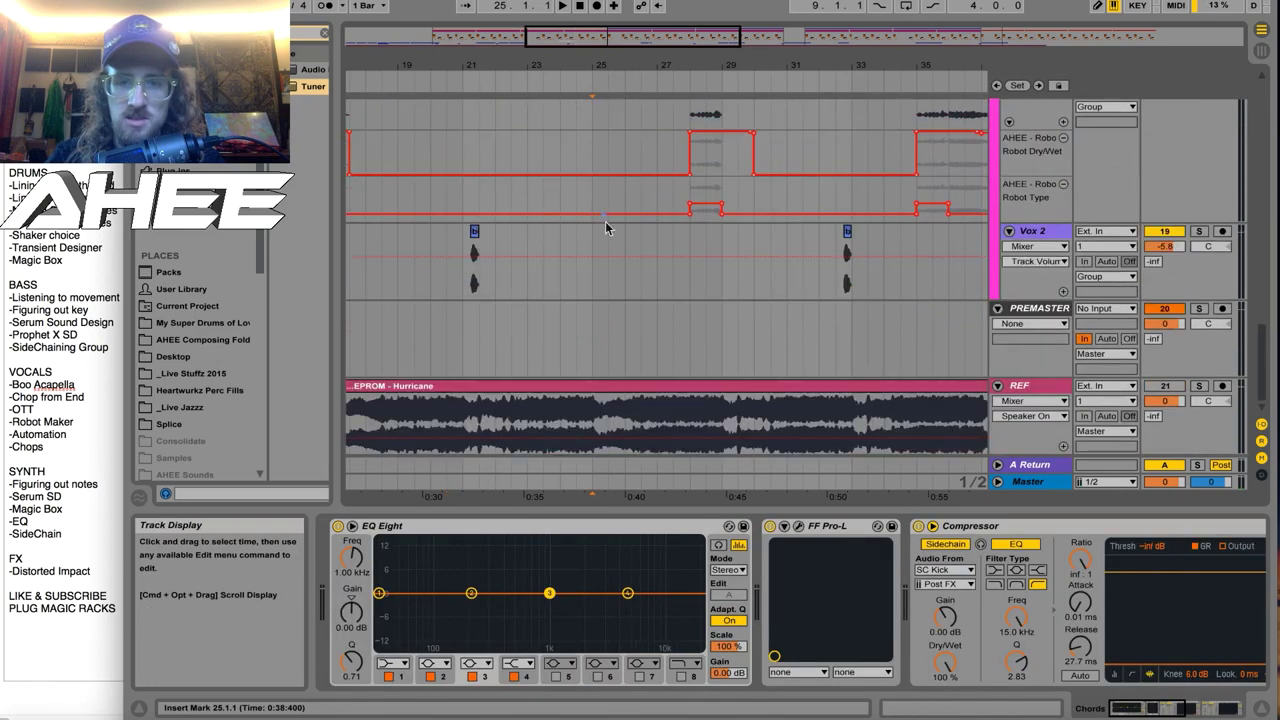
pyautogui.moveTo(593, 400); pyautogui.dragTo(599, 398)
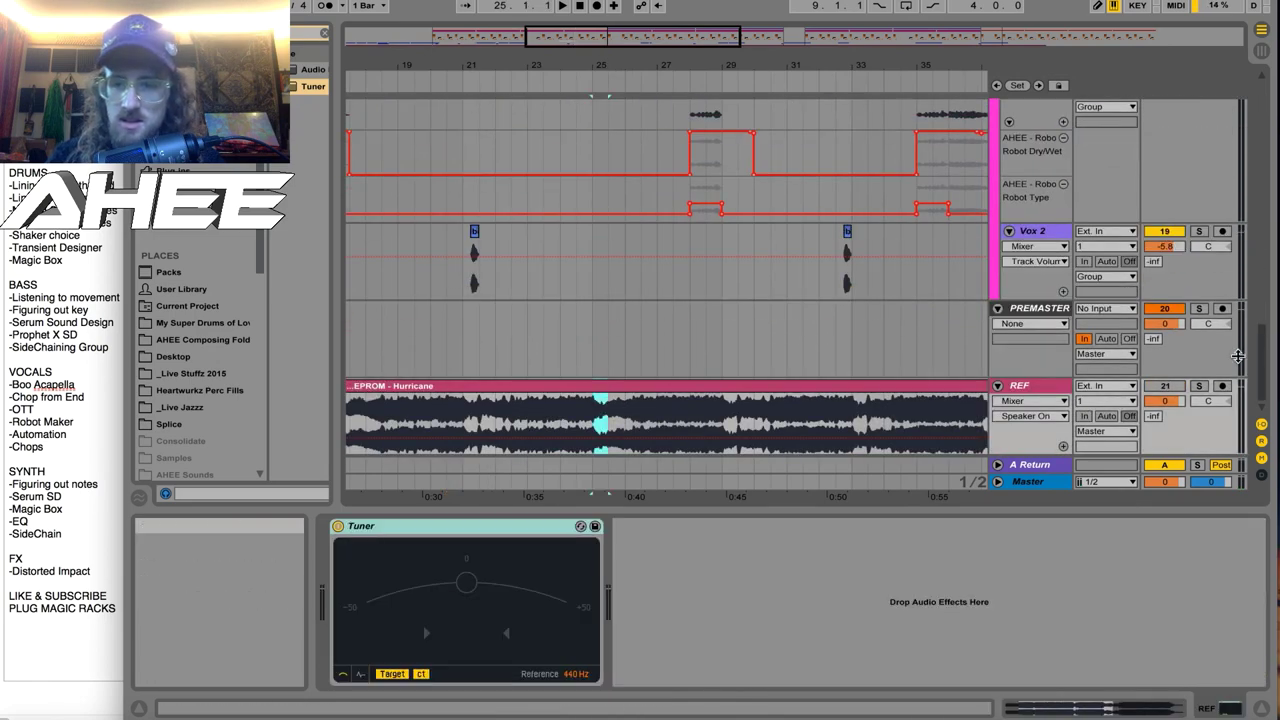
pyautogui.click(1198, 385)
pyautogui.press('space')
# Unfold the Chords group, select the Supersaw clip starting at bar 25, and solo the Supersaw track.
pyautogui.scroll(10, 905, 133)
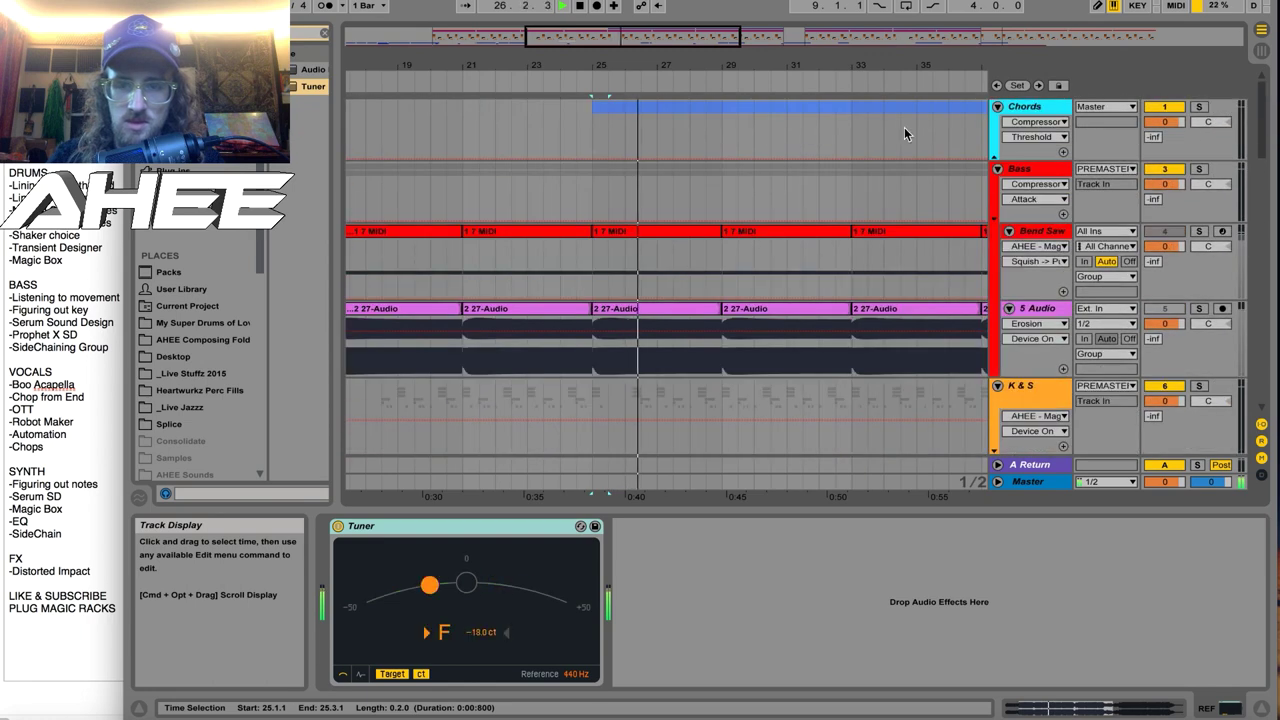
pyautogui.click(994, 157)
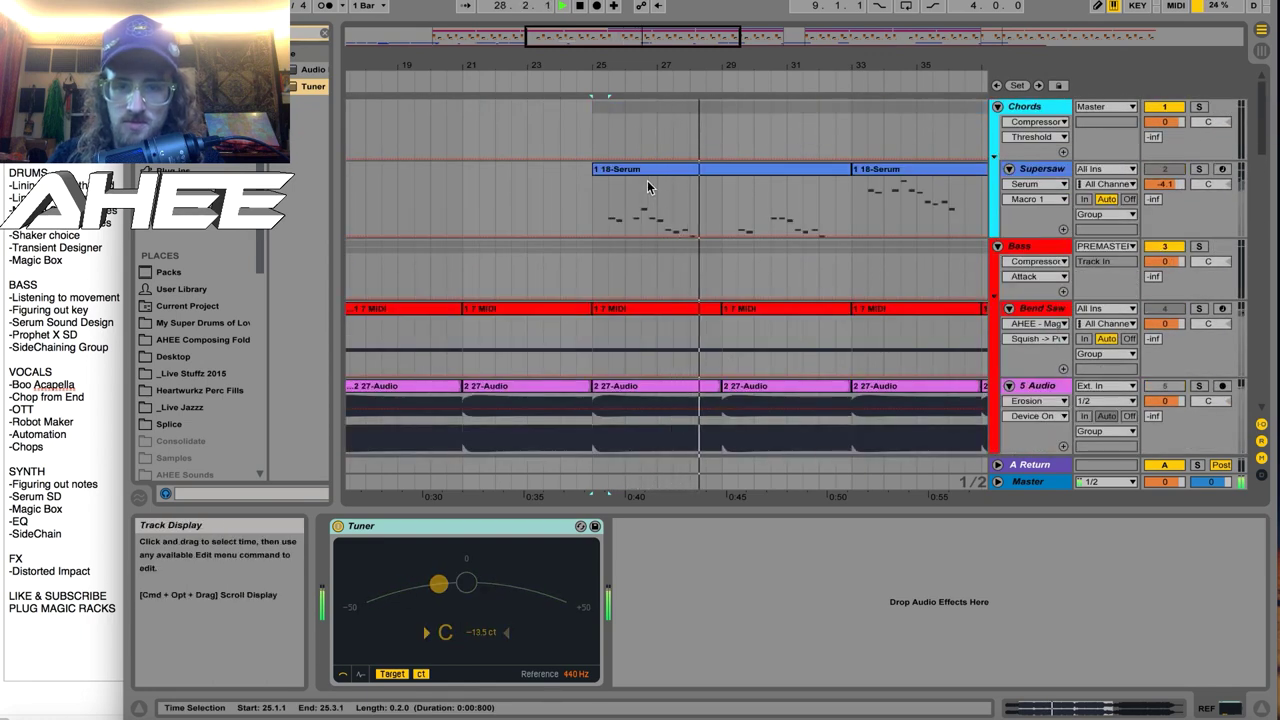
pyautogui.click(646, 170)
pyautogui.press('space')
pyautogui.click(1199, 169)
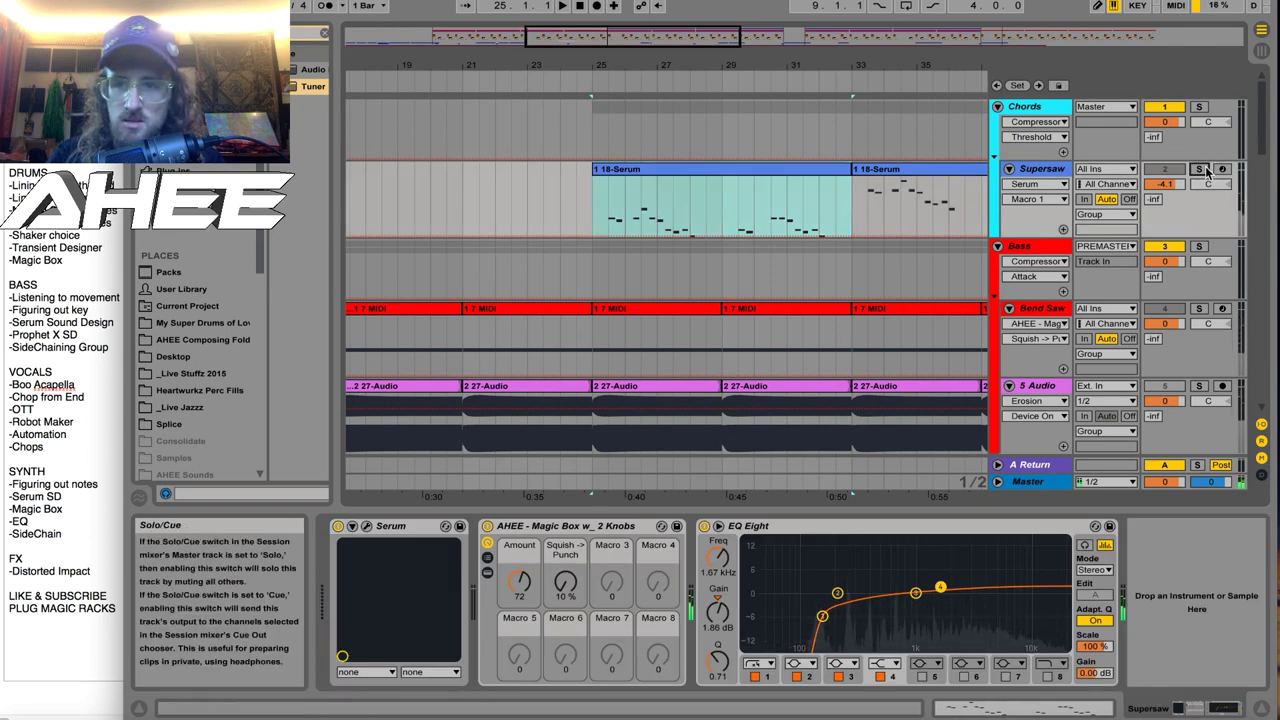
# Open the Supersaw's Serum editor and examine oscillator A's unison, detune and coarse pitch, LFO 1, and the noise pitch, playing the clip.
pyautogui.click(366, 526)
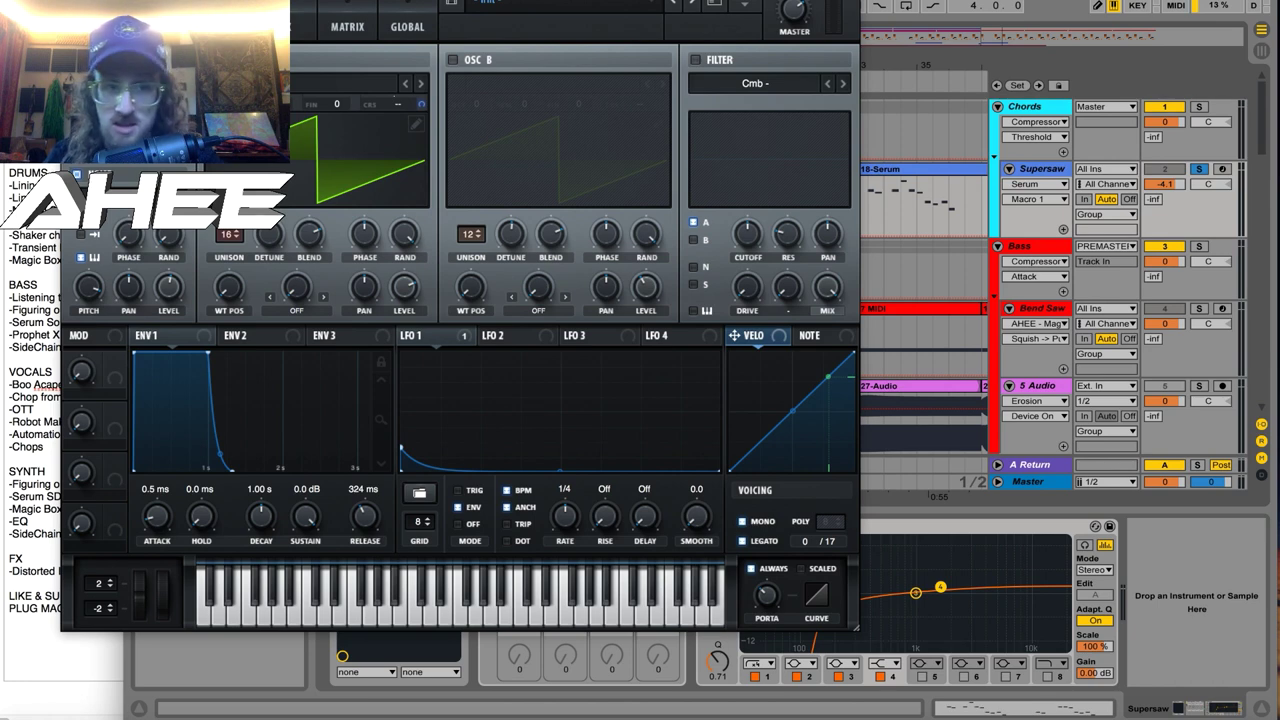
pyautogui.click(226, 236)
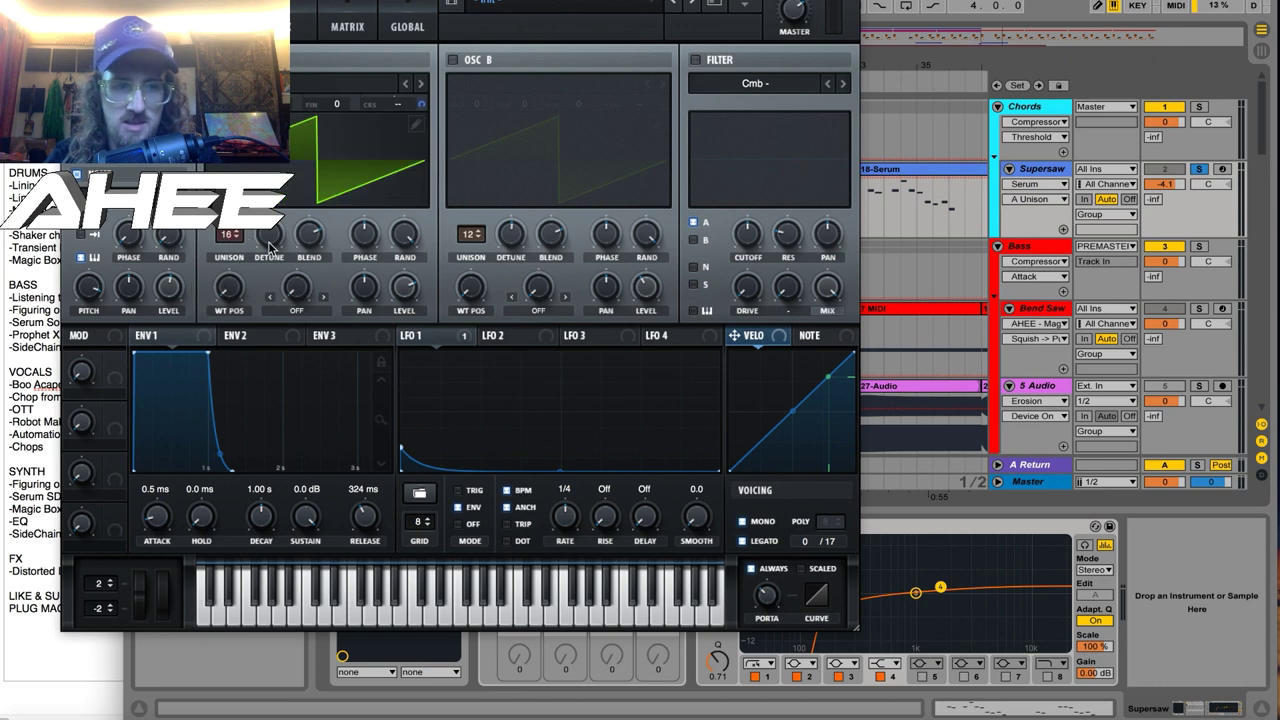
pyautogui.click(267, 236)
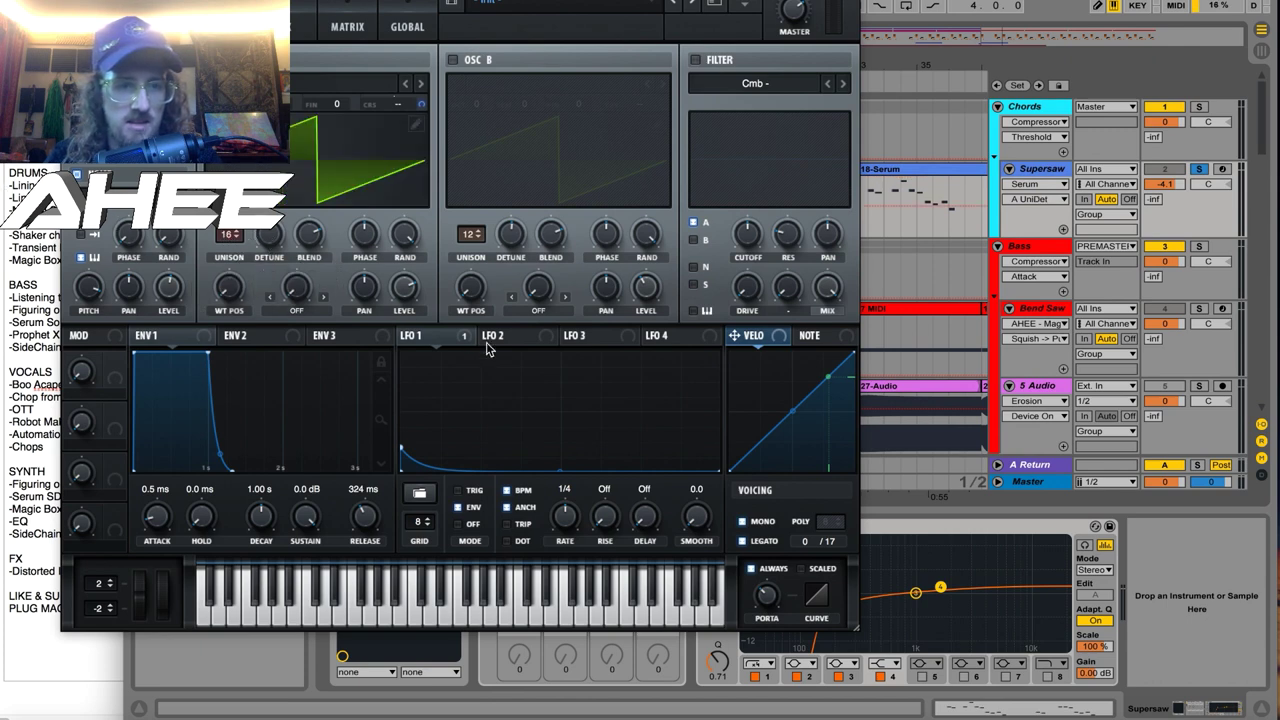
pyautogui.click(420, 335)
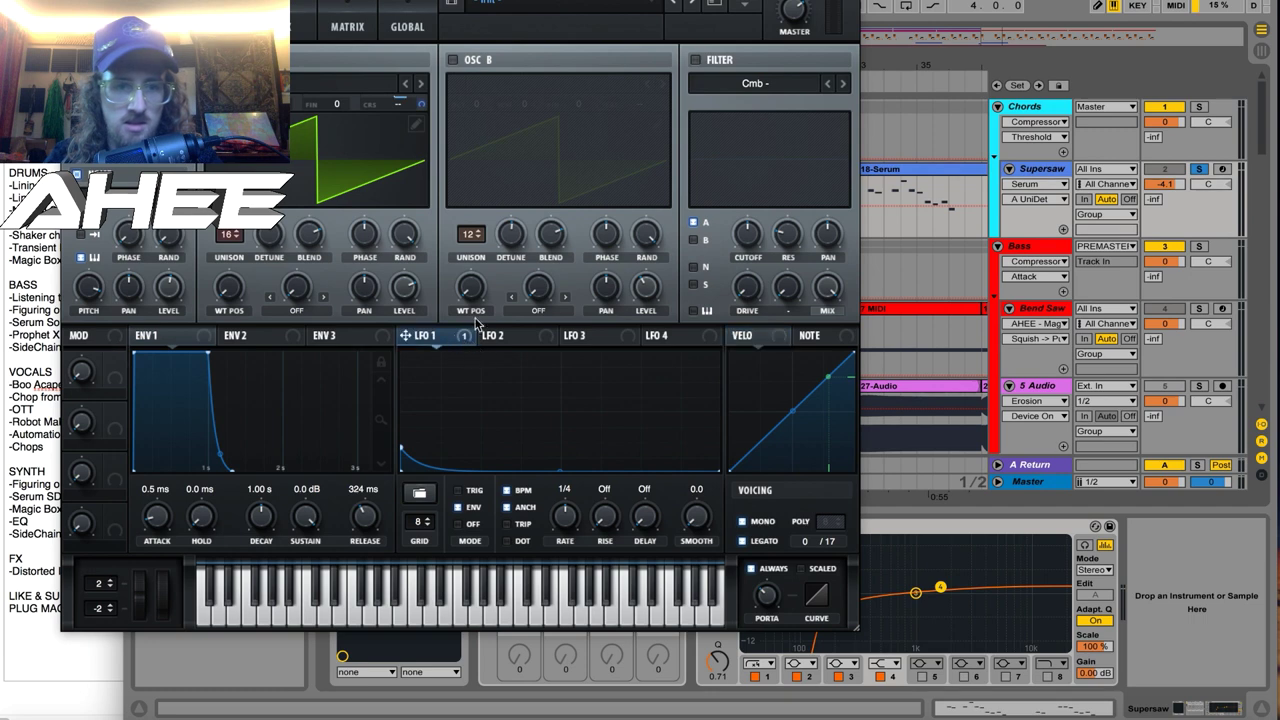
pyautogui.click(397, 108)
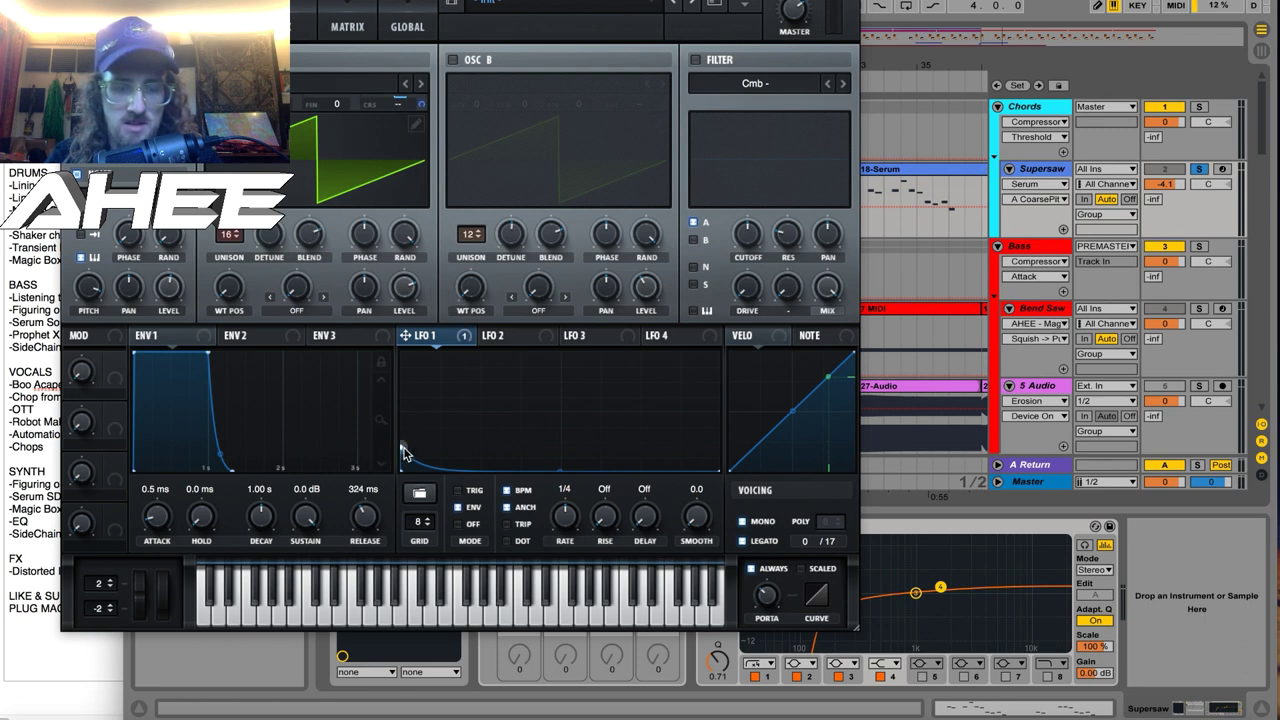
pyautogui.press('space')
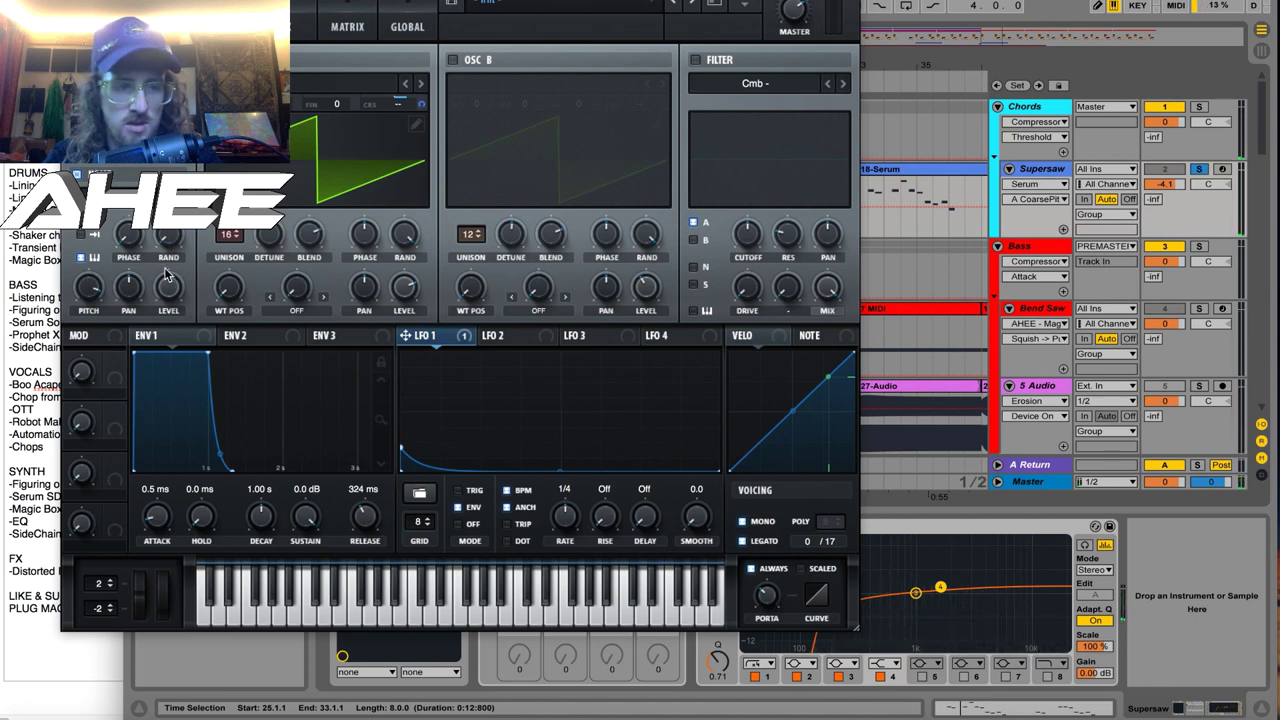
pyautogui.click(93, 299)
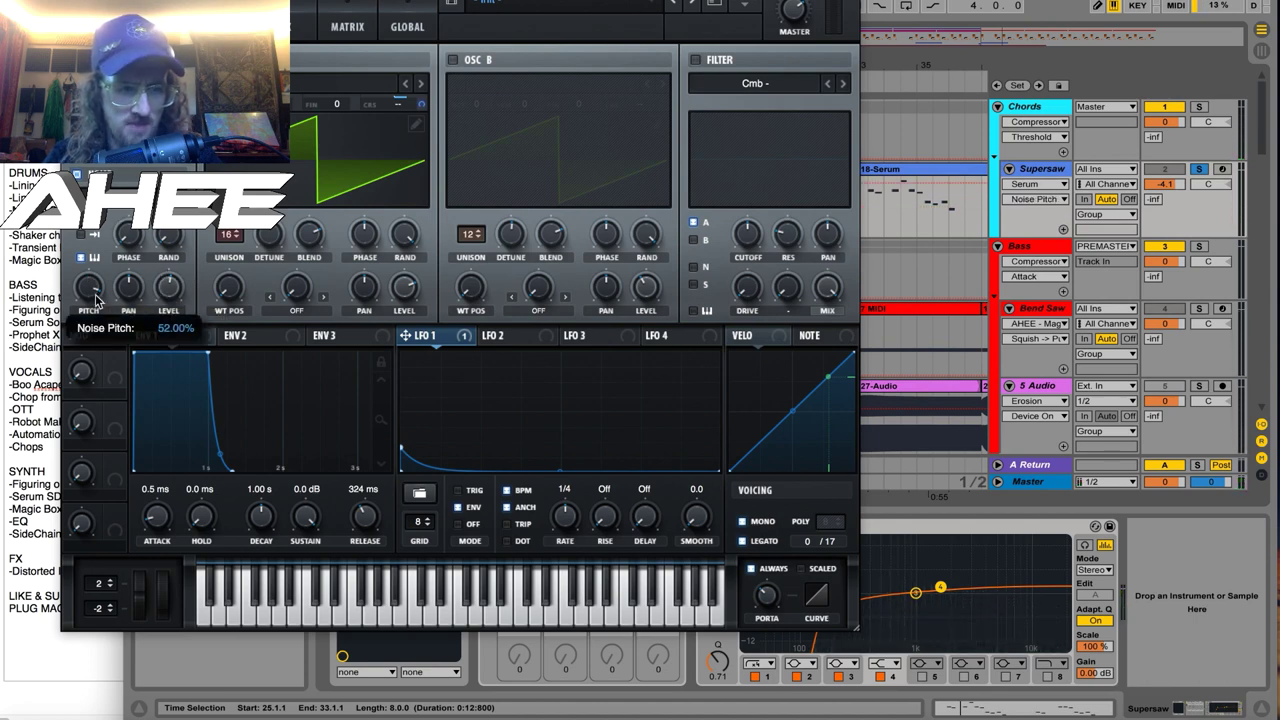
# Examine Serum's effects chain down to the reverb and hide the plug-in window.
pyautogui.click(292, 17)
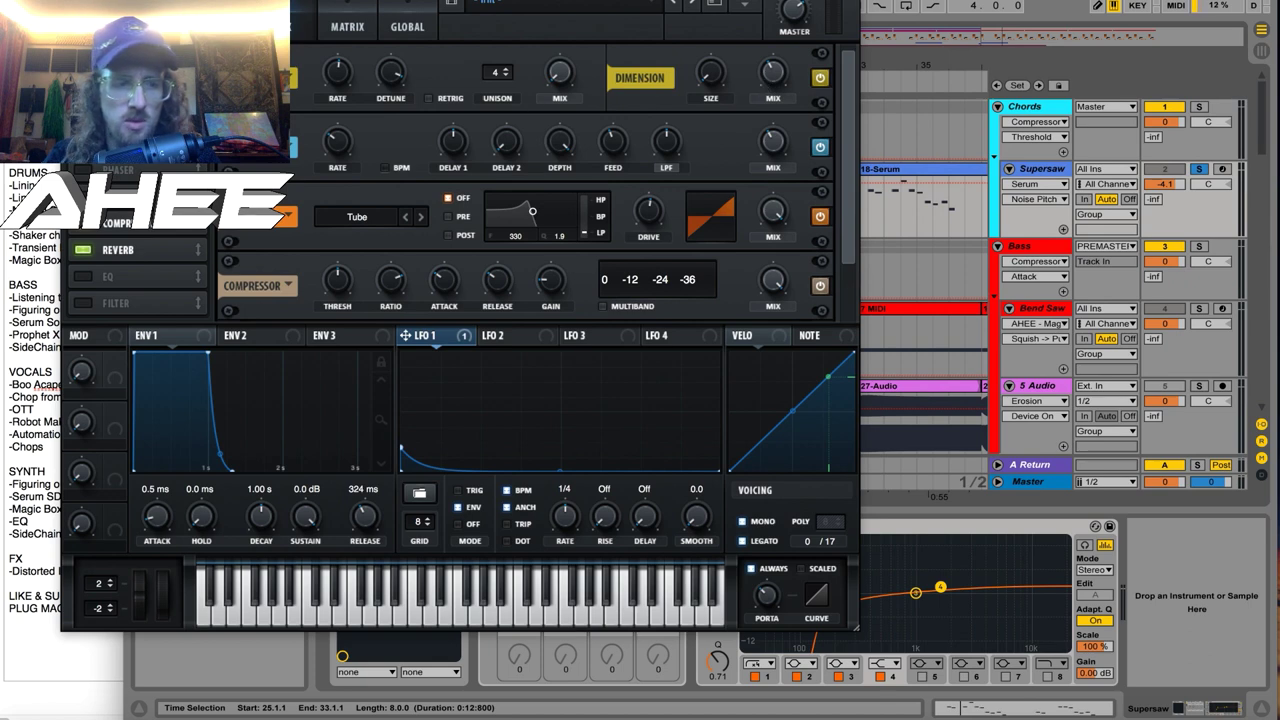
pyautogui.scroll(-2, 540, 180)
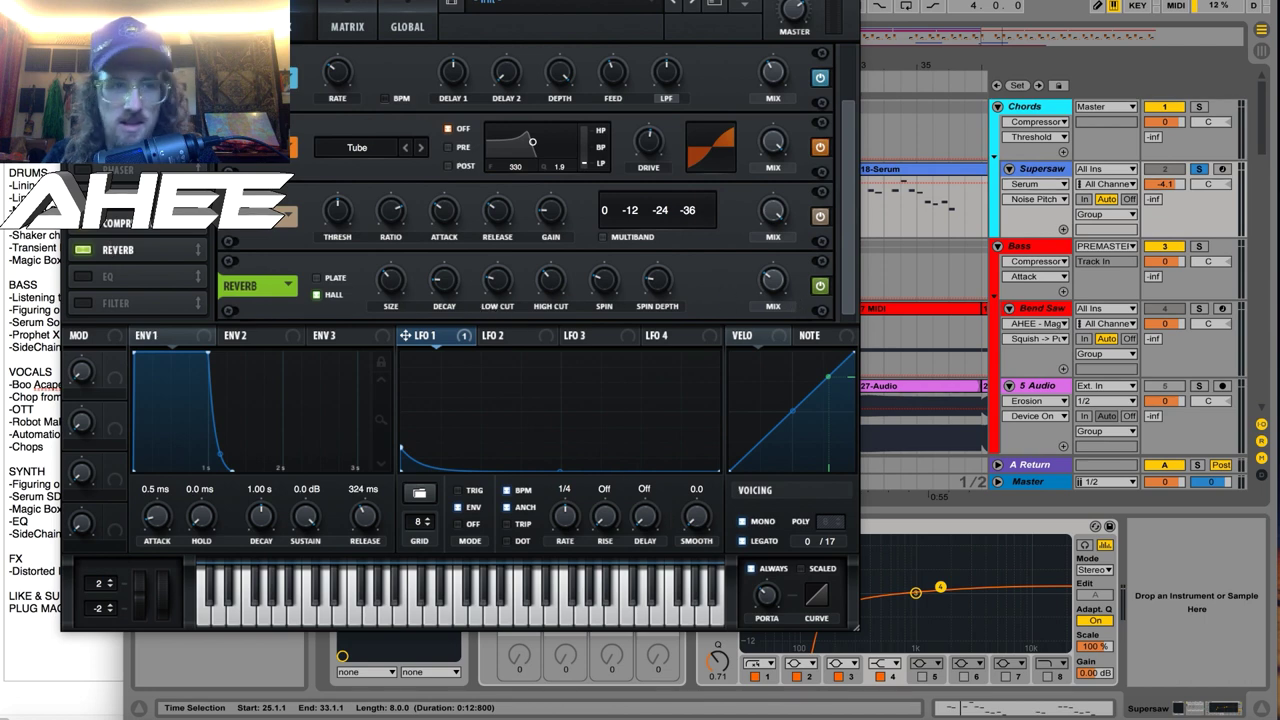
pyautogui.press('super+alt+p')
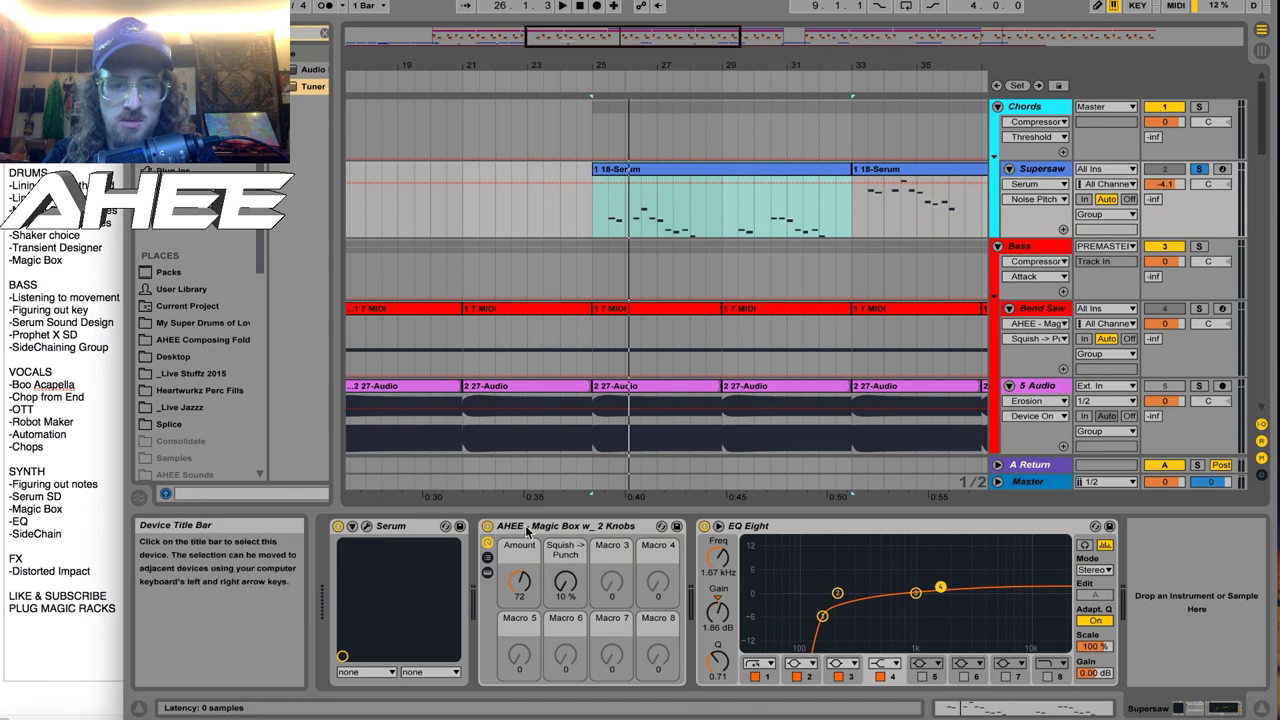
# Compare the soloed Supersaw with the Magic Box rack bypassed and re-enabled, and examine its Amount and Squish -> Punch macros.
pyautogui.click(487, 527)
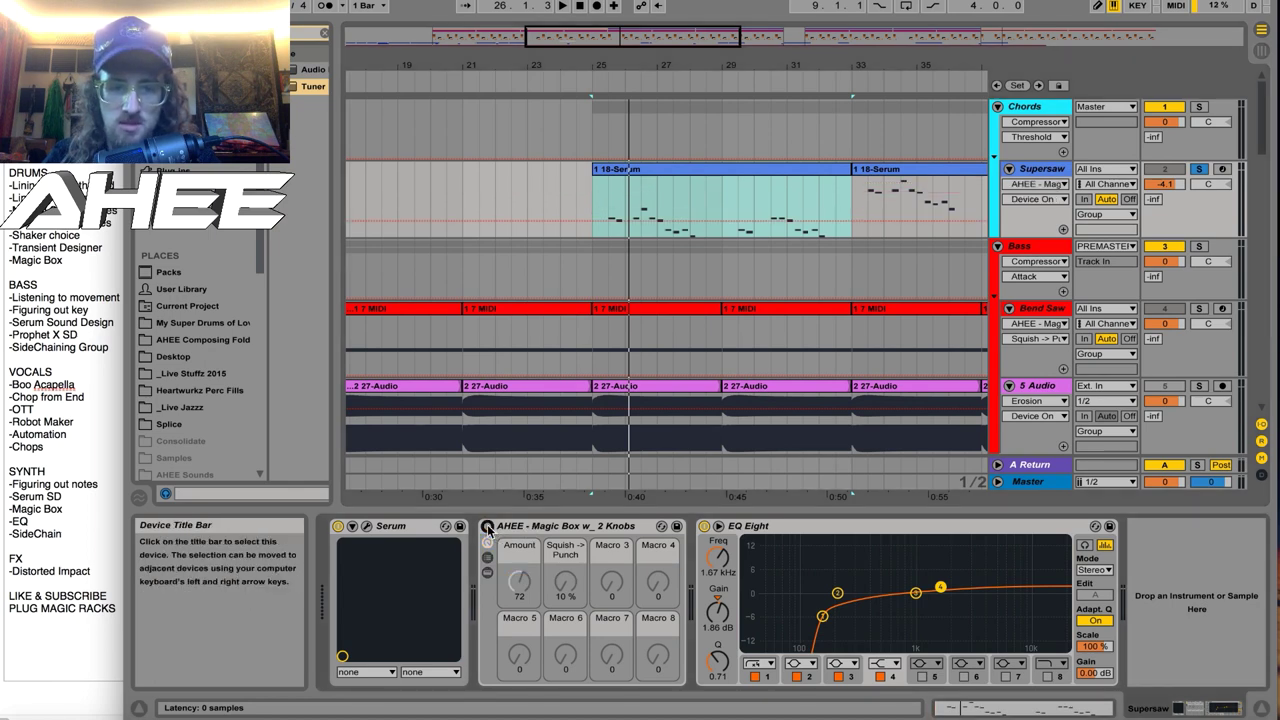
pyautogui.press('space')
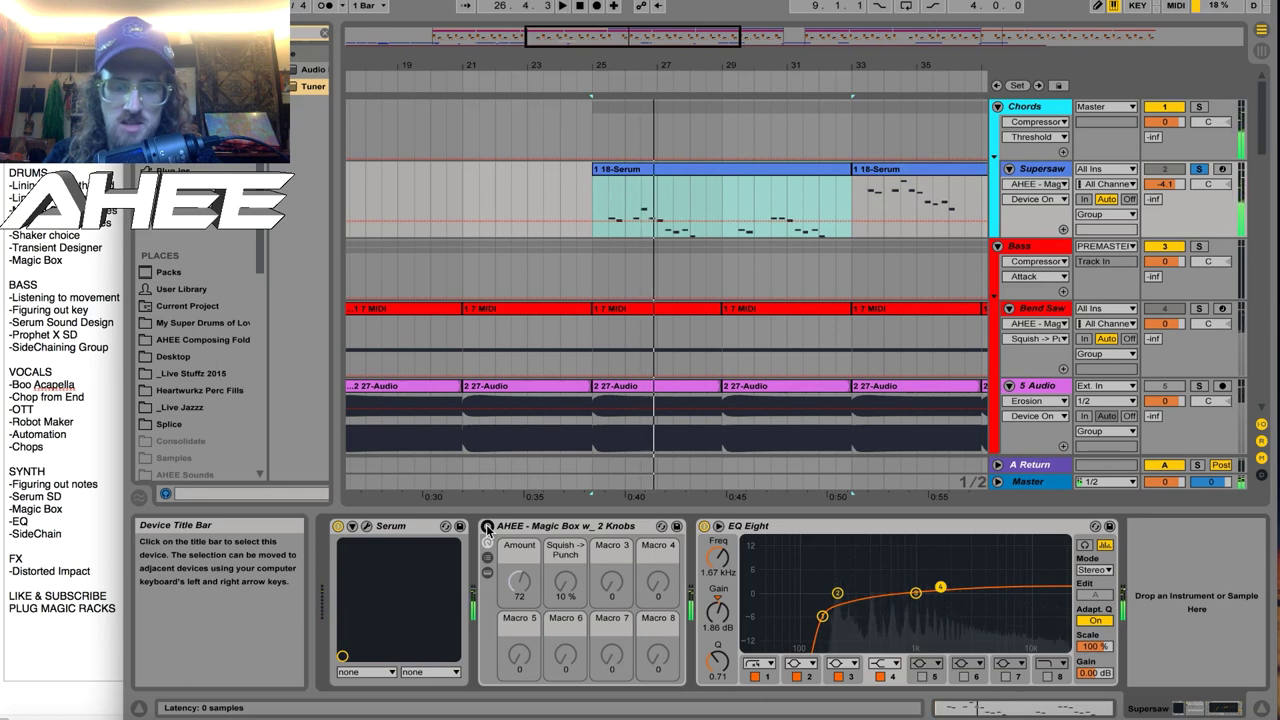
pyautogui.click(487, 527)
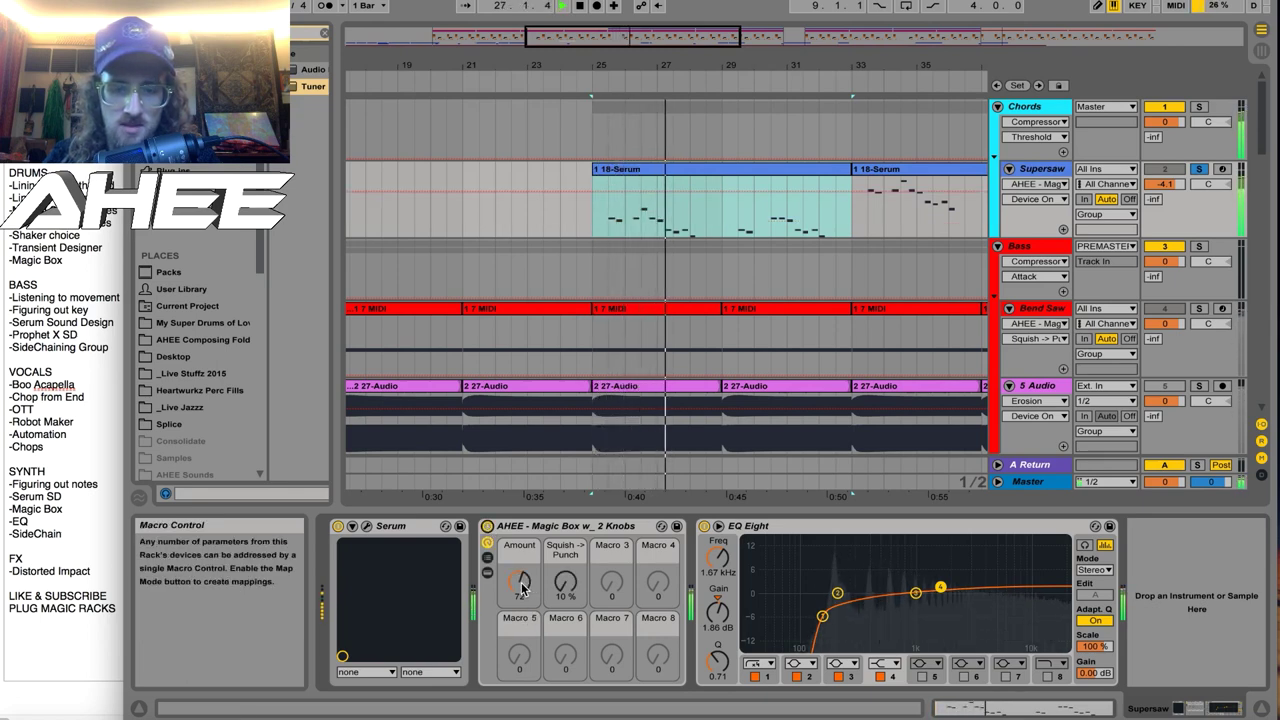
pyautogui.press('space')
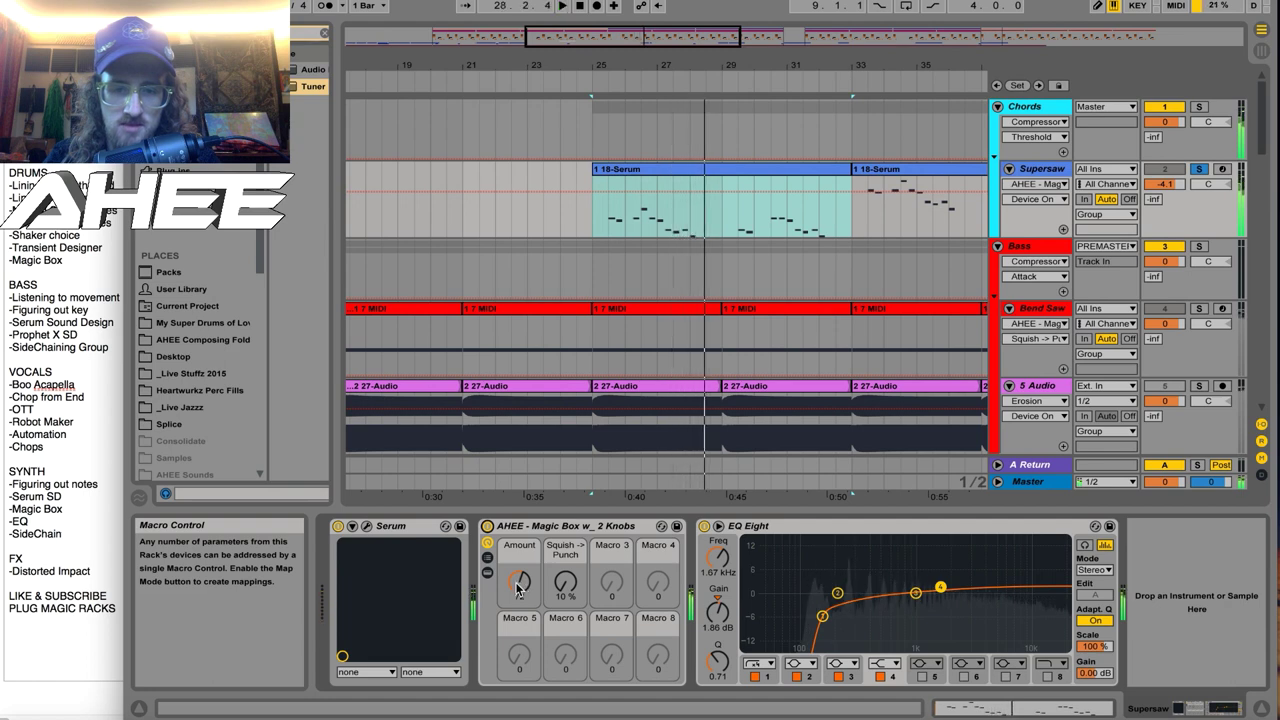
pyautogui.moveTo(565, 586)
pyautogui.mouseDown()
pyautogui.moveTo(565, 516)
pyautogui.moveTo(565, 590)
pyautogui.mouseUp()
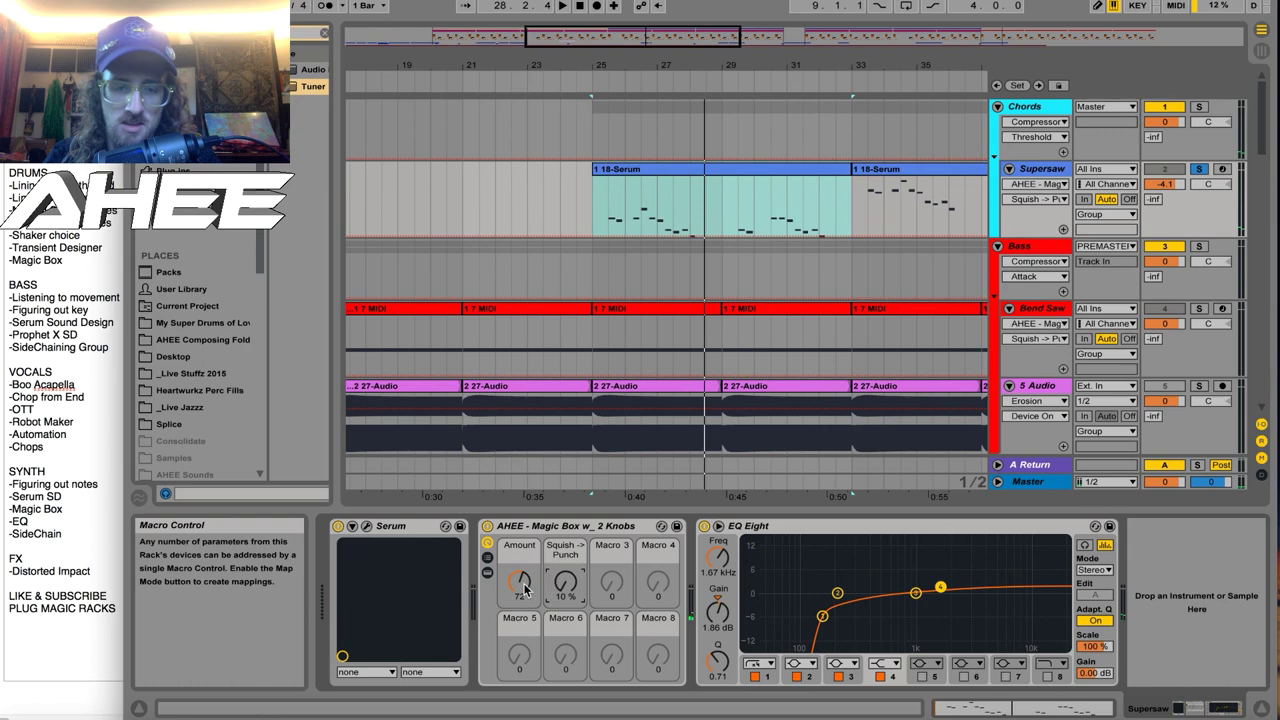
# Play from 25.1.1 with REF soloed, switch to the full mix to compare the synth melody, and return to the Supersaw track.
pyautogui.click(676, 236)
pyautogui.scroll(-10, 676, 236)
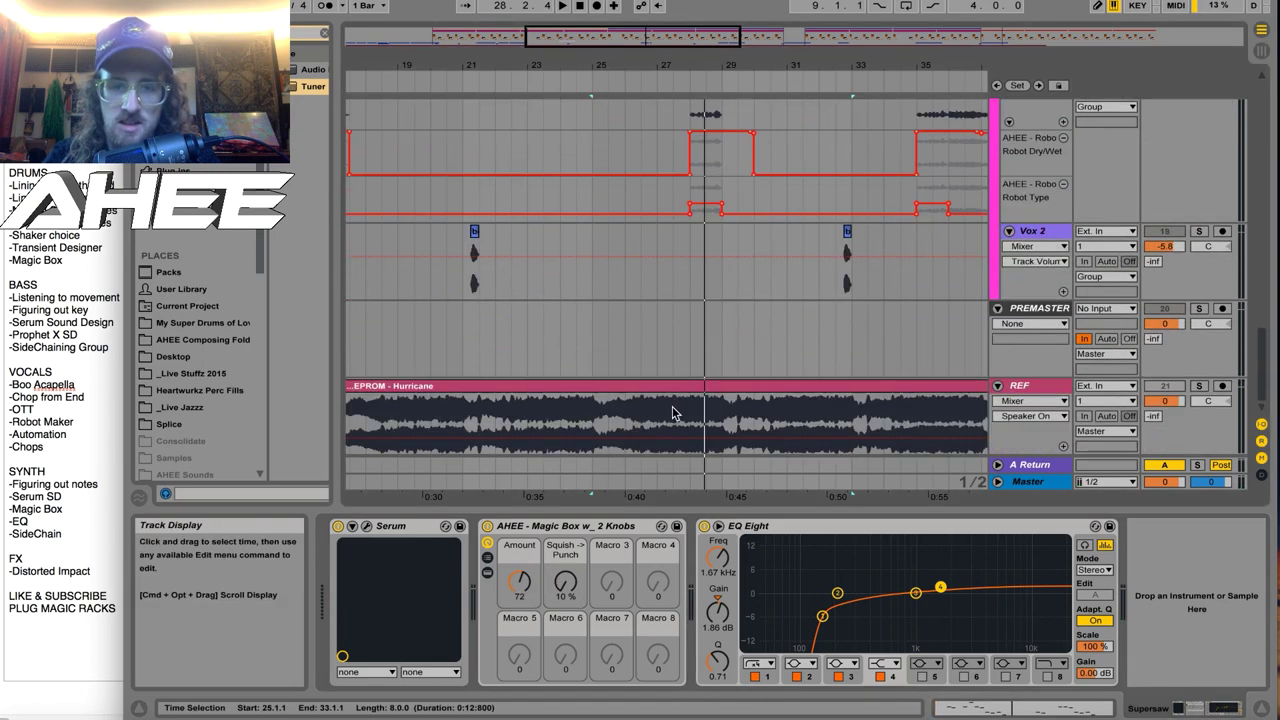
pyautogui.click(1200, 387)
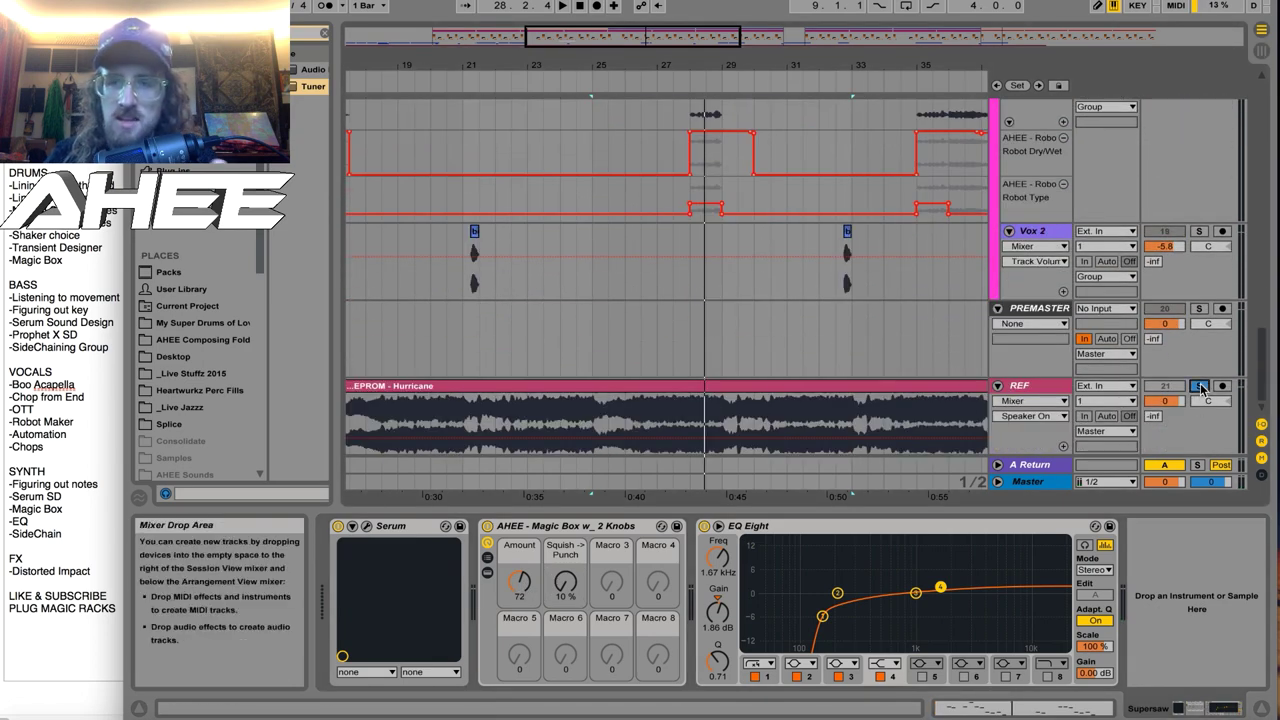
pyautogui.press('space')
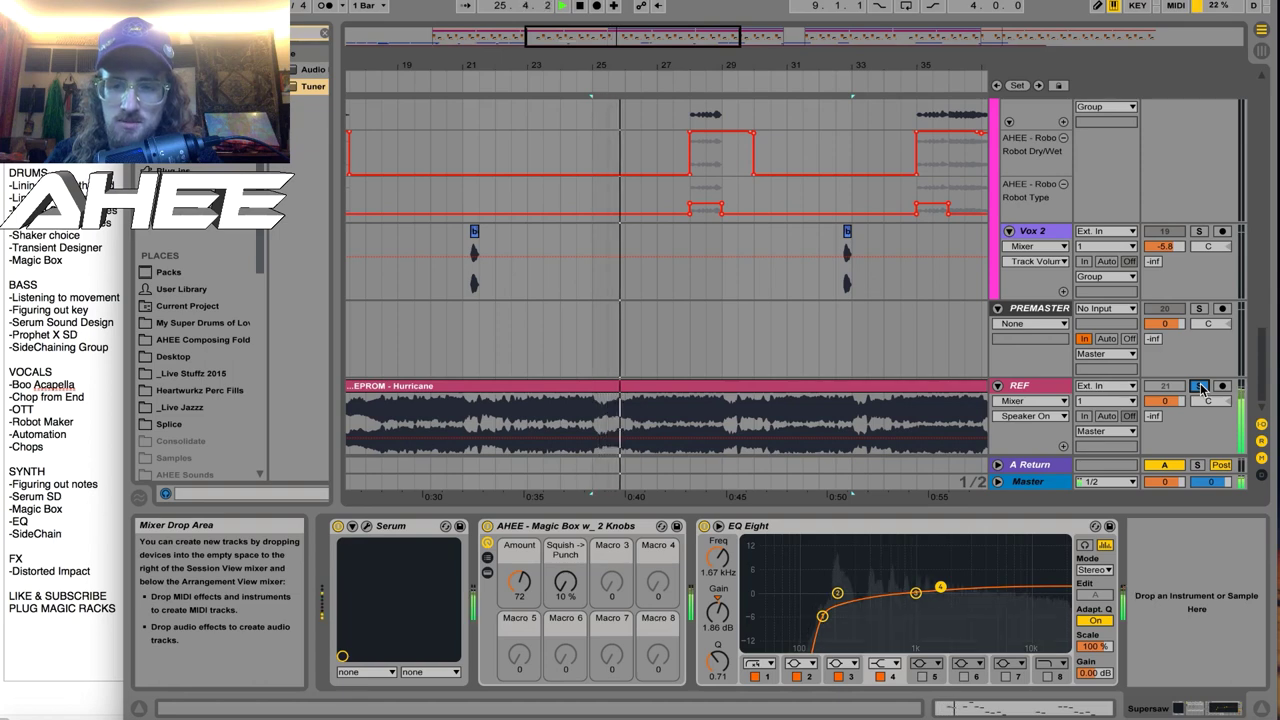
pyautogui.click(1200, 387)
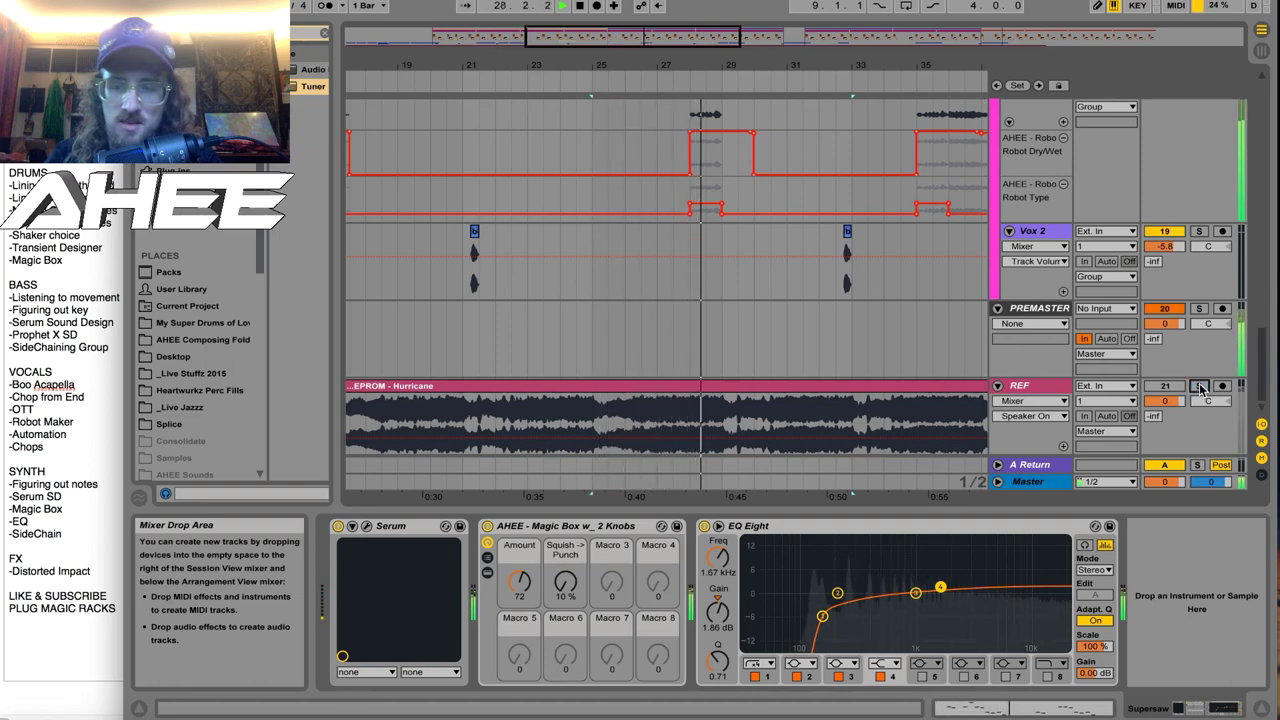
pyautogui.press('space')
pyautogui.scroll(5, 758, 272)
pyautogui.scroll(5, 758, 266)
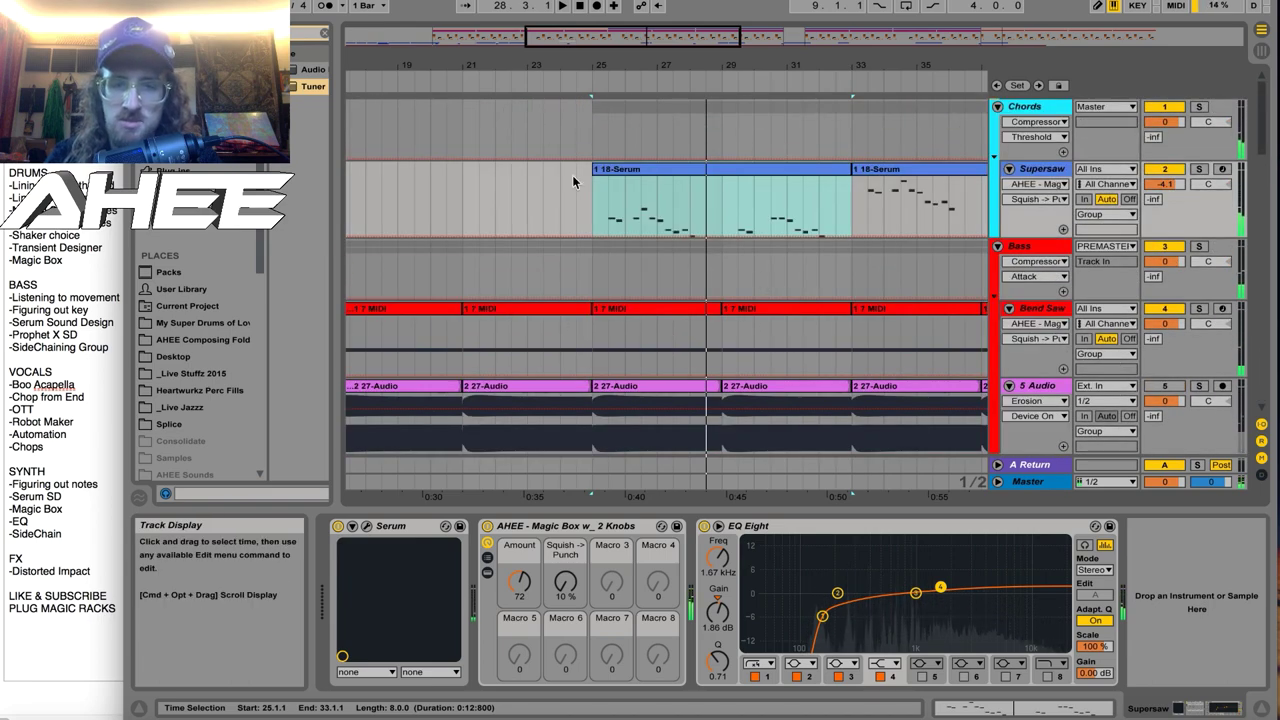
# Open the Supersaw clip at bar 25 and examine its MIDI notes up close around bar 4 of the clip.
pyautogui.doubleClick(604, 213)
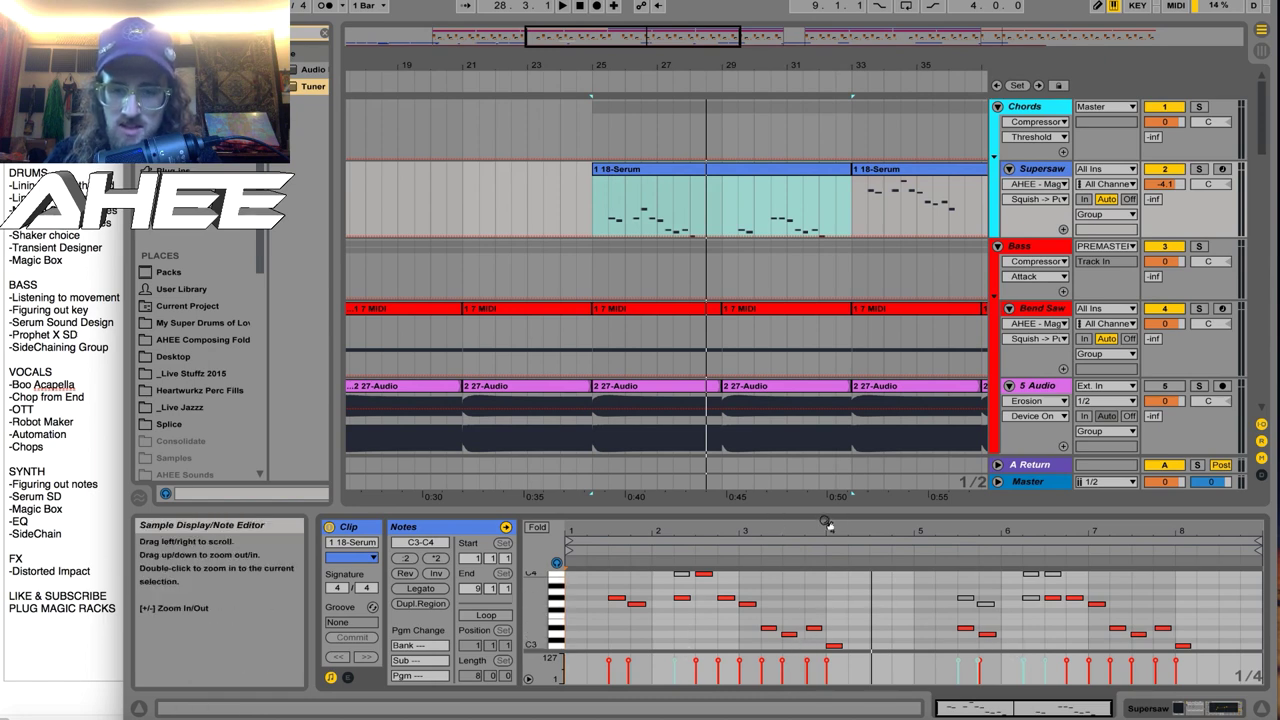
pyautogui.moveTo(826, 532); pyautogui.dragTo(826, 580)
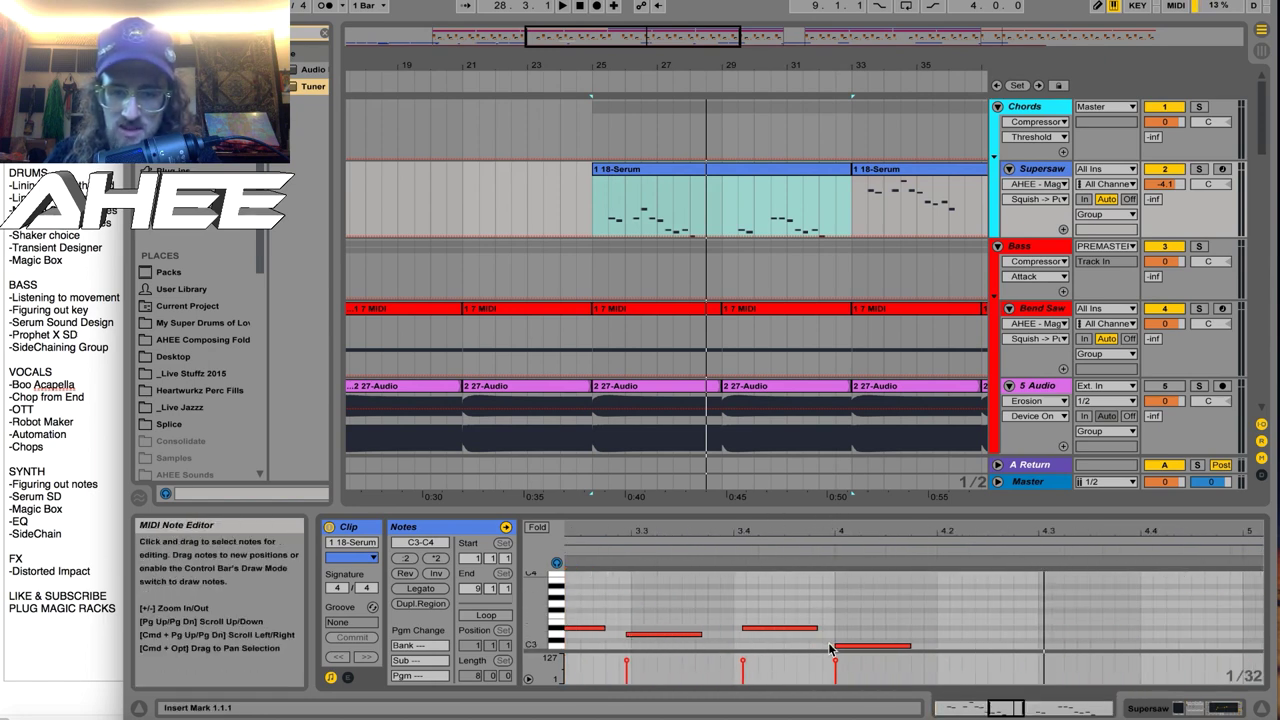
pyautogui.moveTo(740, 530); pyautogui.dragTo(733, 440)
# Examine the full-length arrangement from the drum tracks down to the REF track and return to the Supersaw track.
pyautogui.scroll(-15, 768, 327)
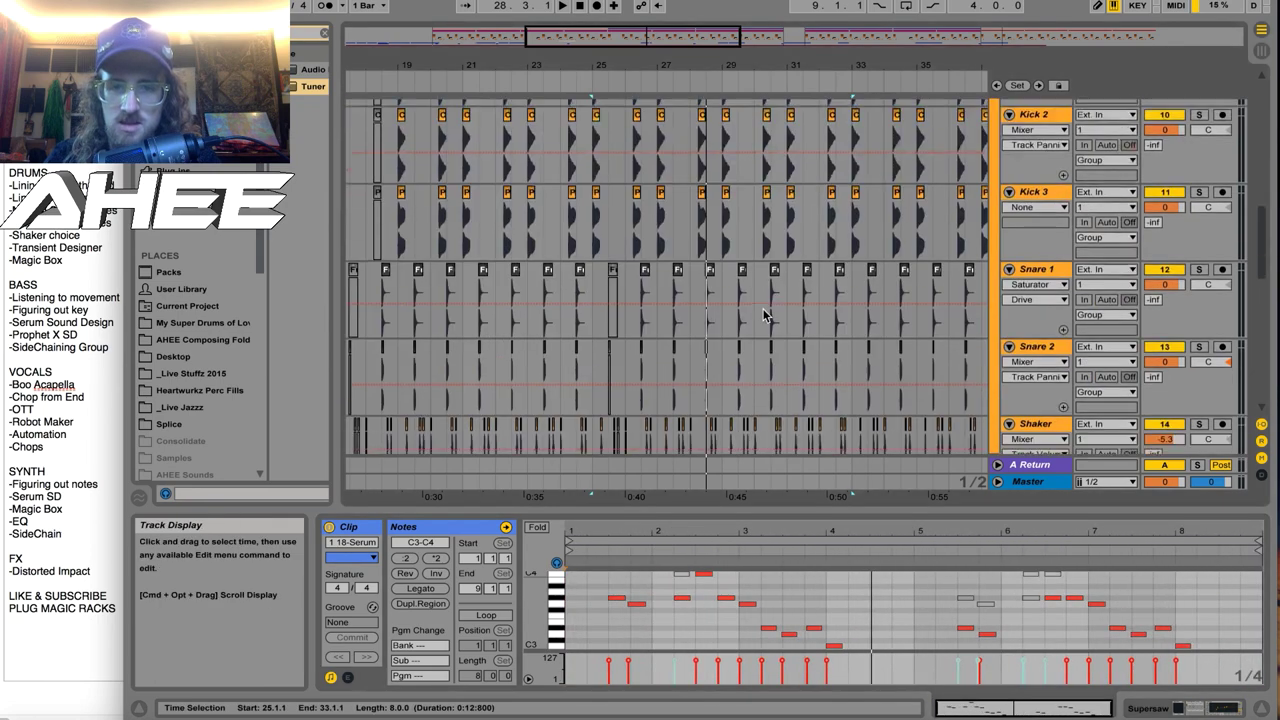
pyautogui.moveTo(746, 65); pyautogui.dragTo(742, 30)
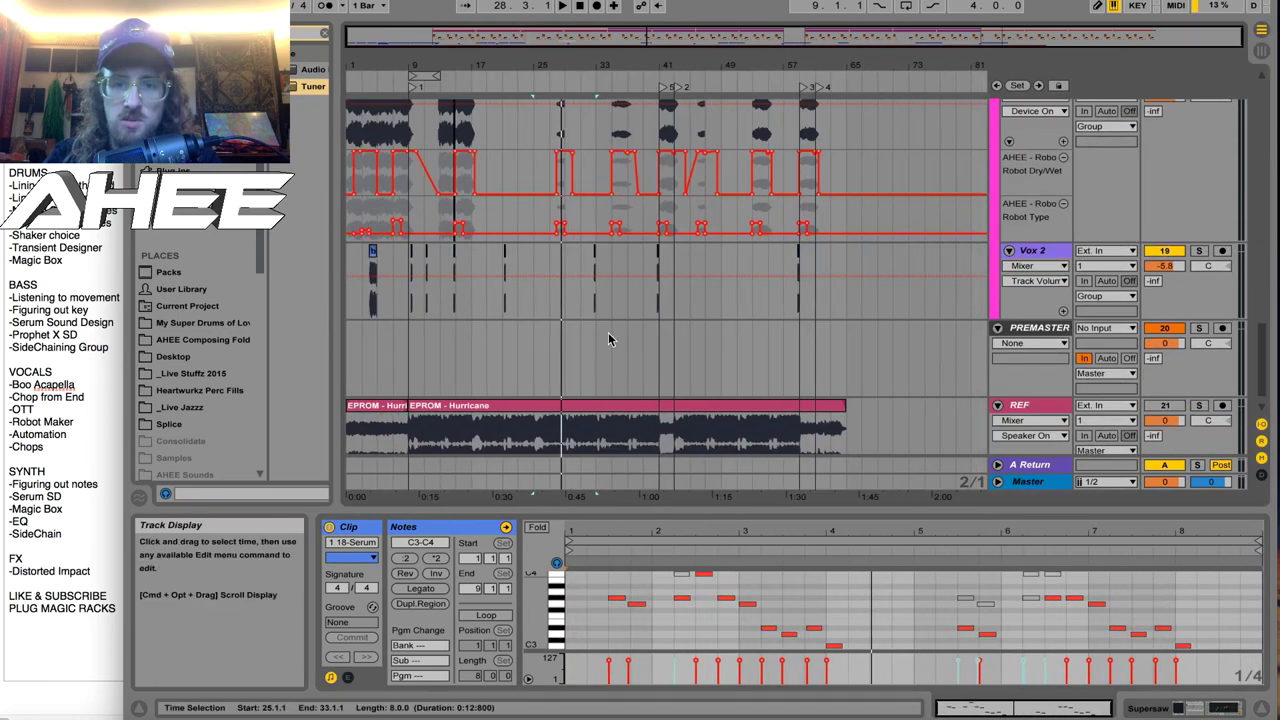
pyautogui.scroll(-1, 607, 352)
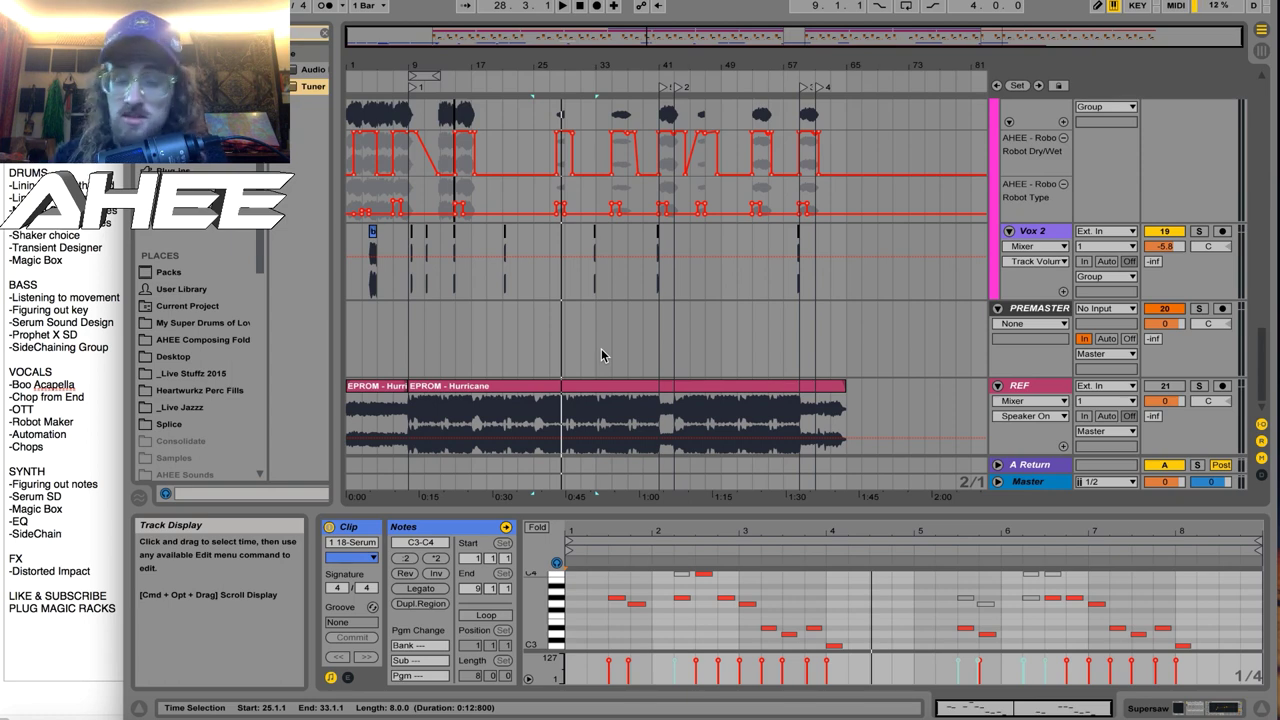
pyautogui.scroll(15, 595, 352)
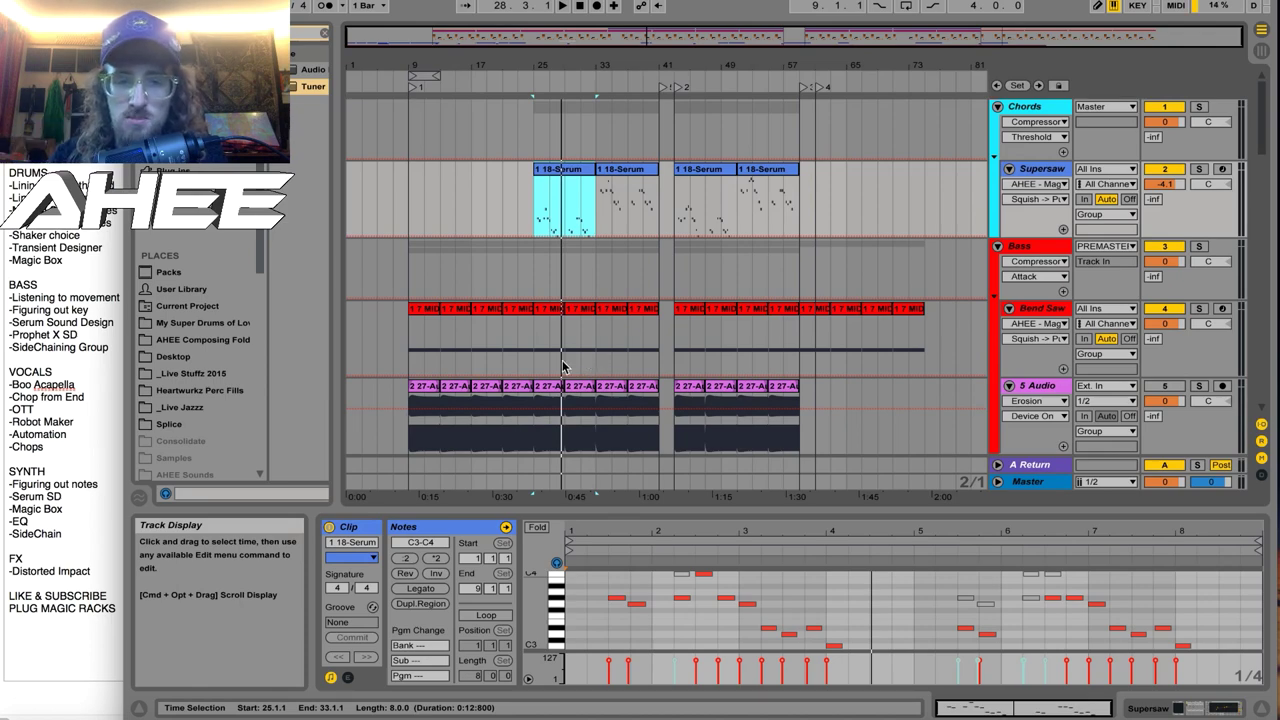
# Select the section from 9.1.1 to 41.1.1 on the PREMASTER track and return to the kick tracks.
pyautogui.click(528, 355)
pyautogui.scroll(-15, 528, 355)
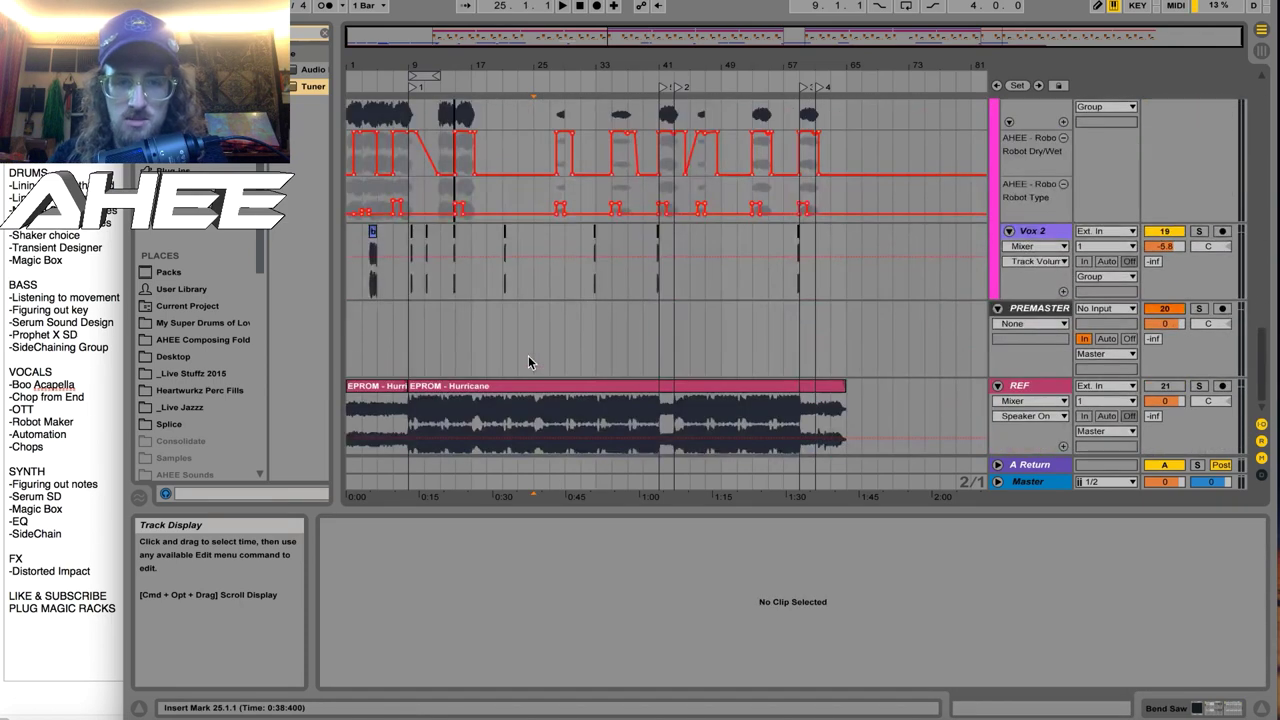
pyautogui.click(528, 354)
pyautogui.moveTo(408, 344); pyautogui.dragTo(664, 350)
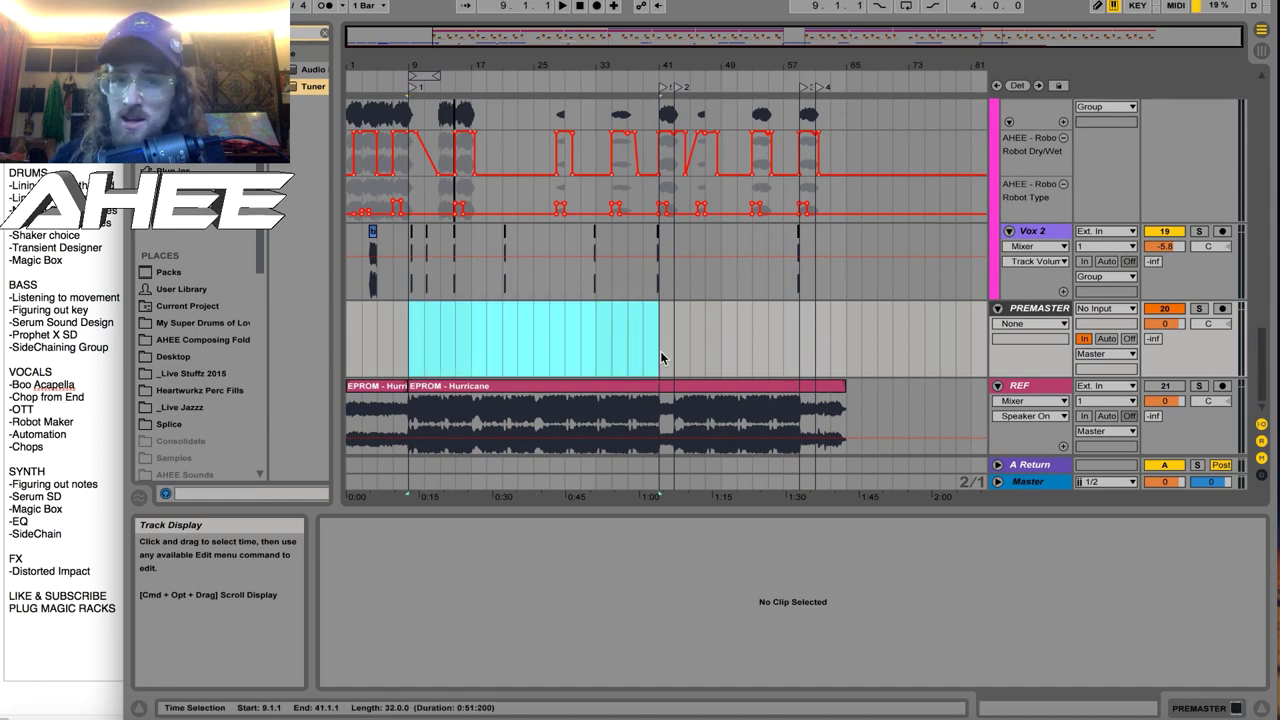
pyautogui.scroll(8, 497, 375)
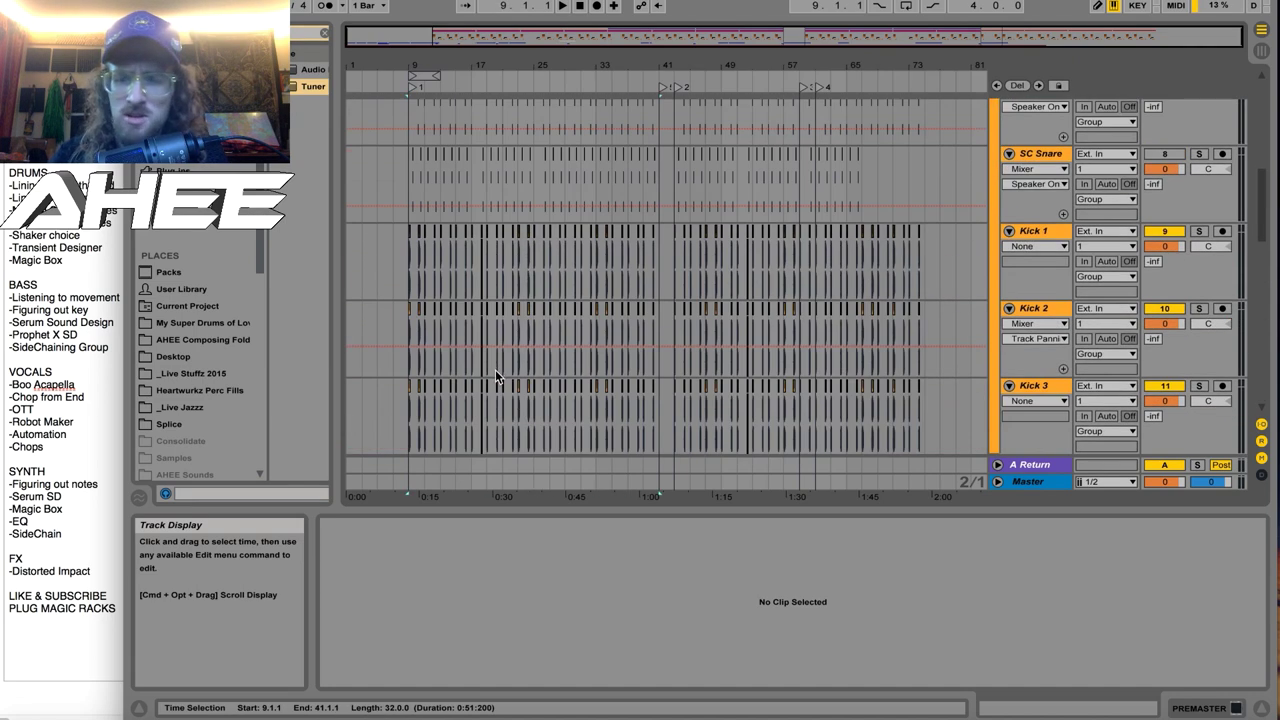